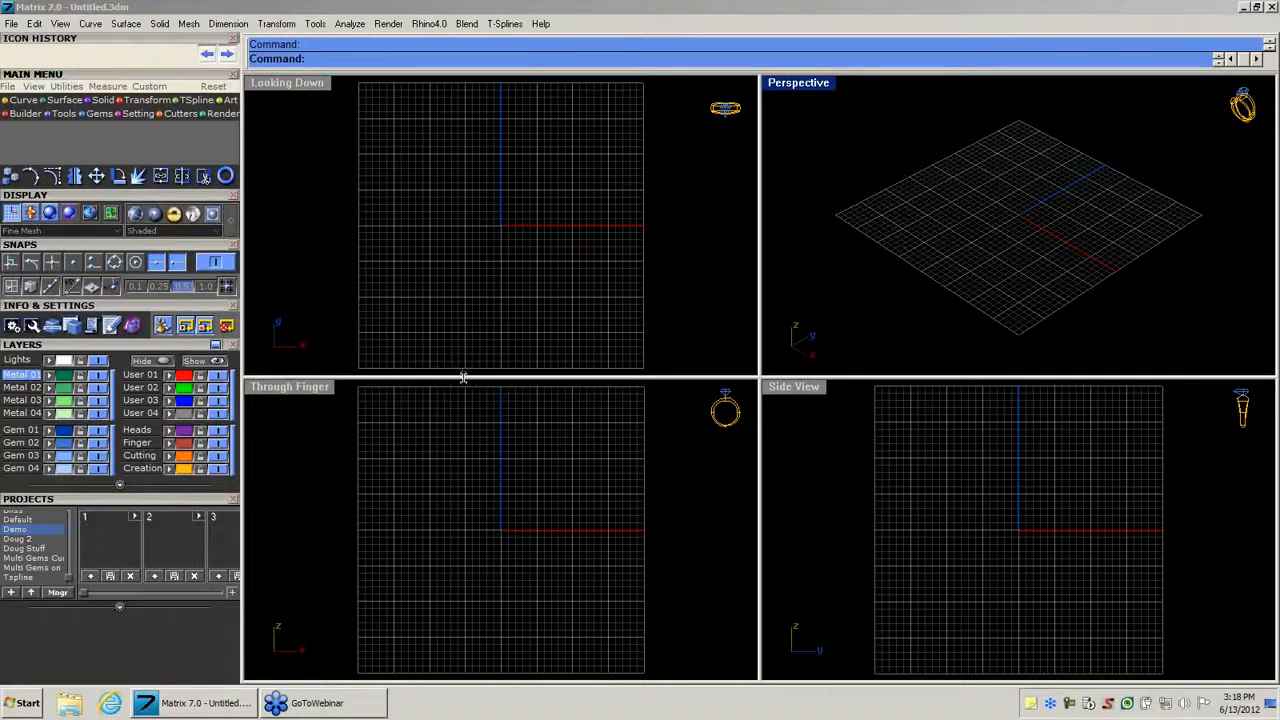
Import the first saved ring, the wide gem-set band, from its project collection into the Perspective view.
click(26, 540)
click(28, 549)
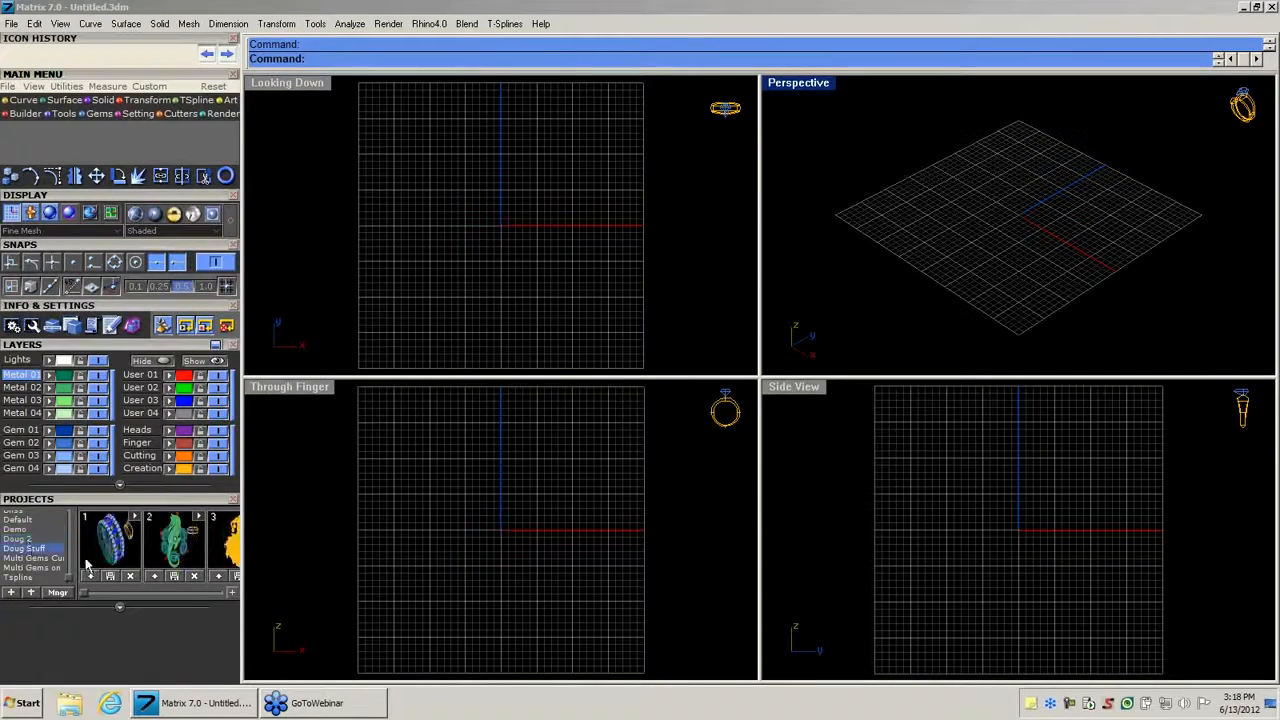
drag(112, 545, 1100, 312)
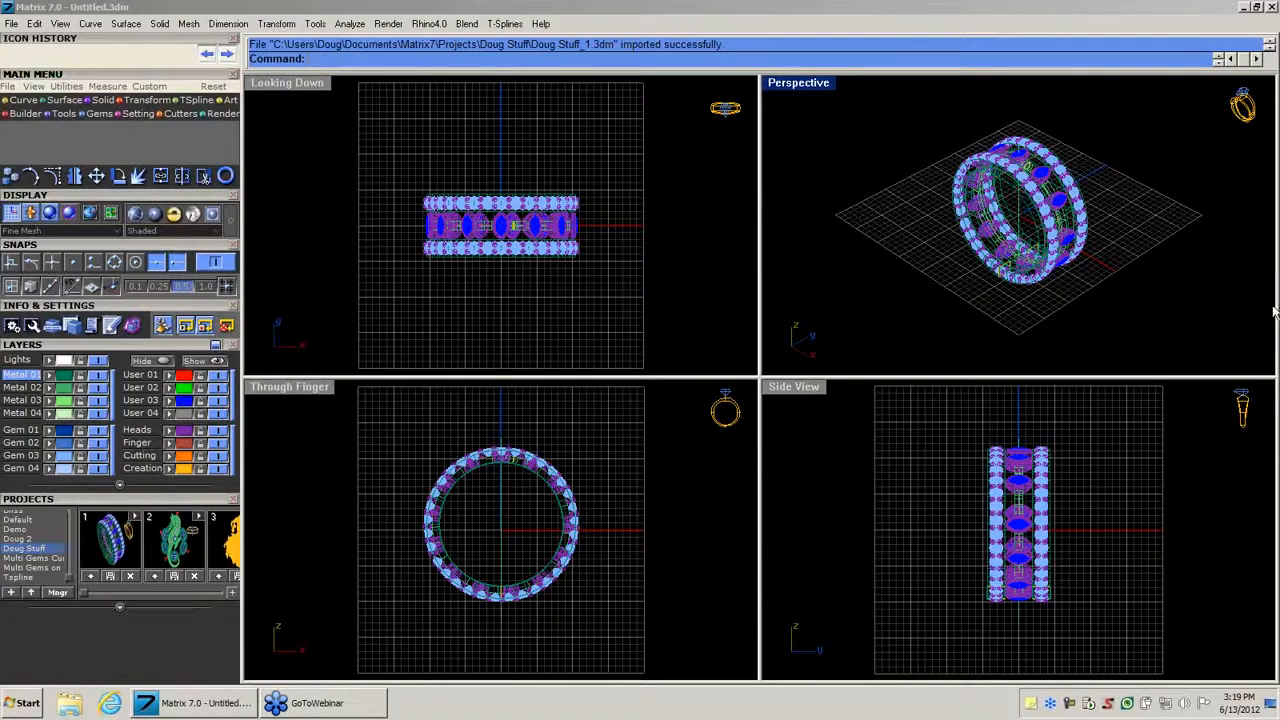
Maximize the Perspective view and display the ring in Shaded mode.
double_click(797, 87)
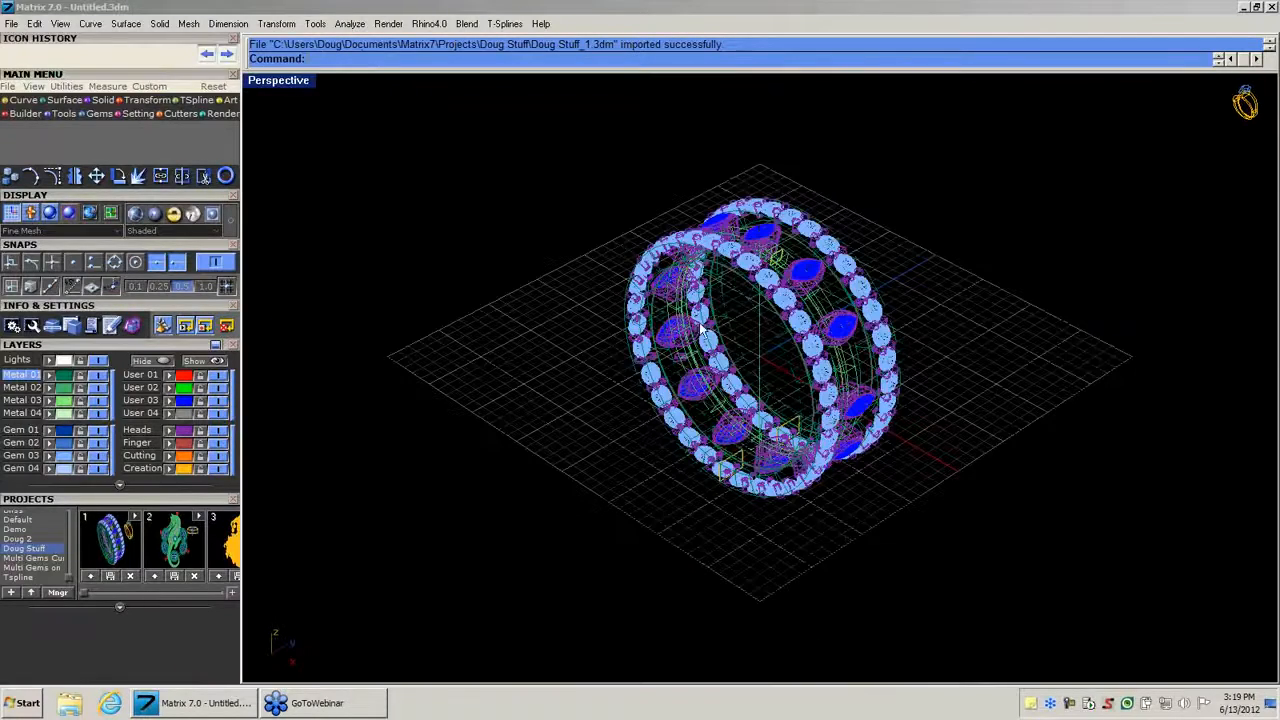
scroll(718, 346, down, 2)
right_drag(718, 346, 796, 305)
scroll(795, 300, up, 5)
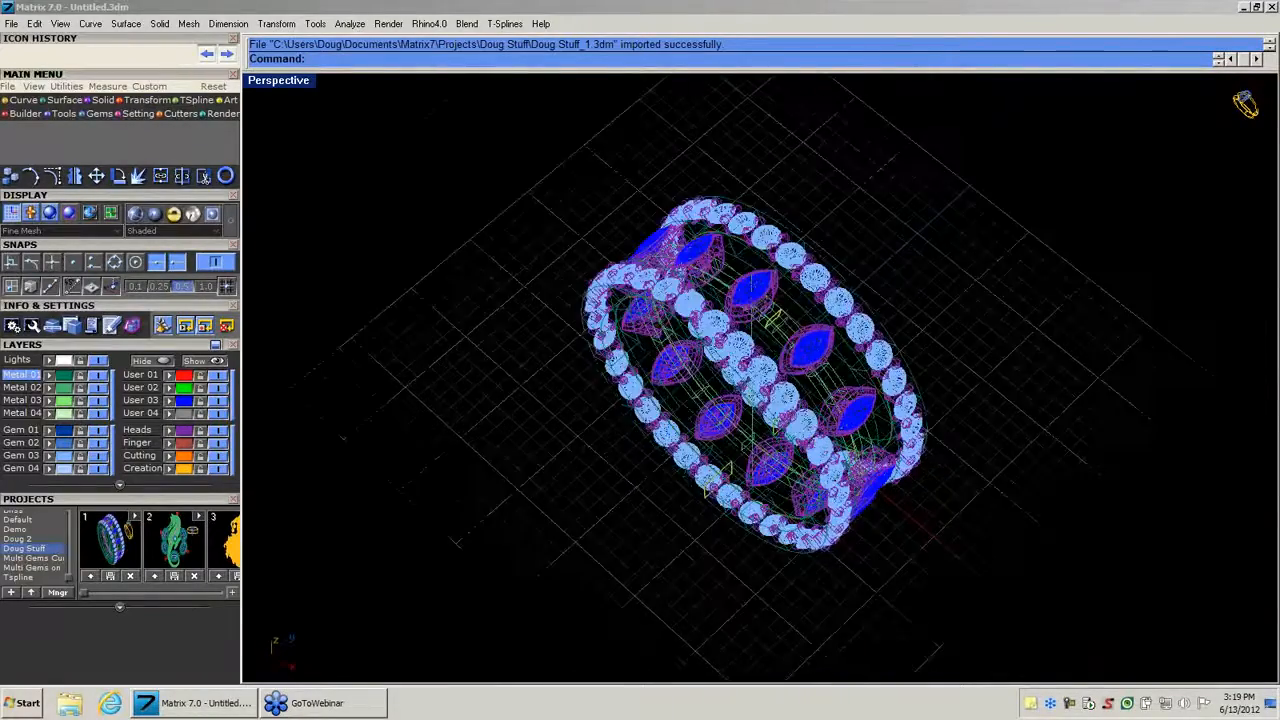
scroll(795, 300, down, 5)
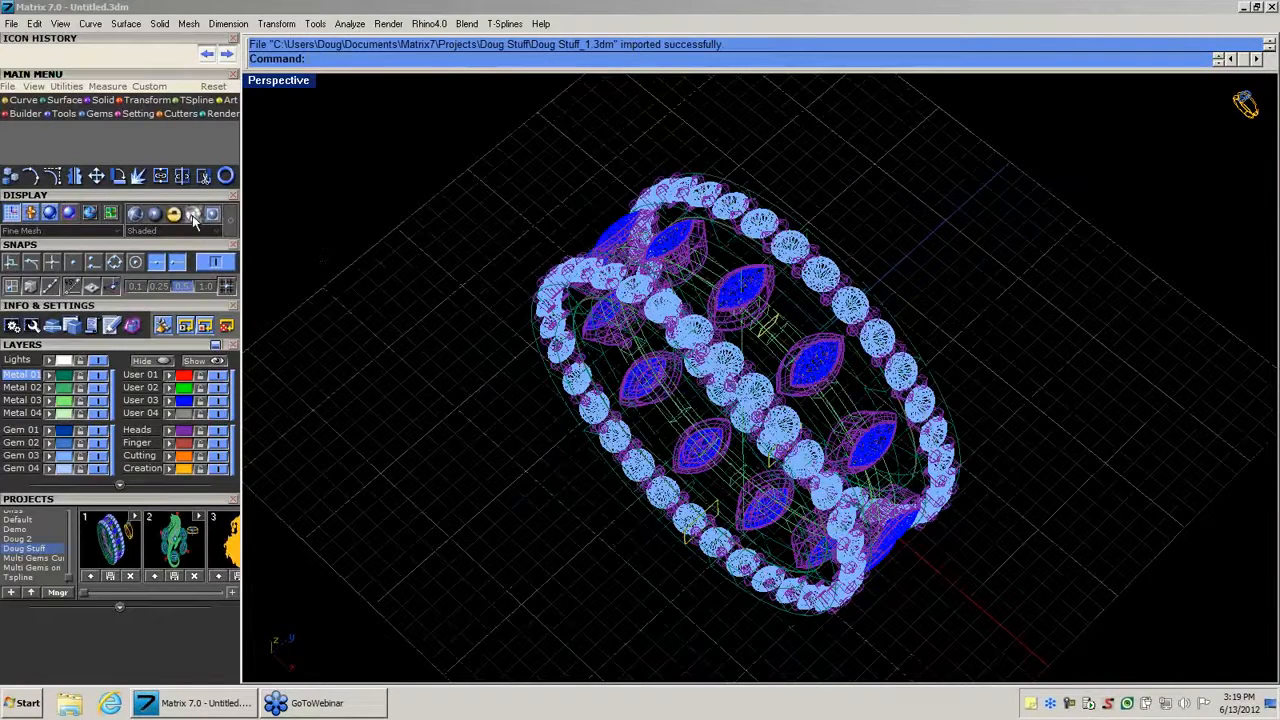
click(137, 216)
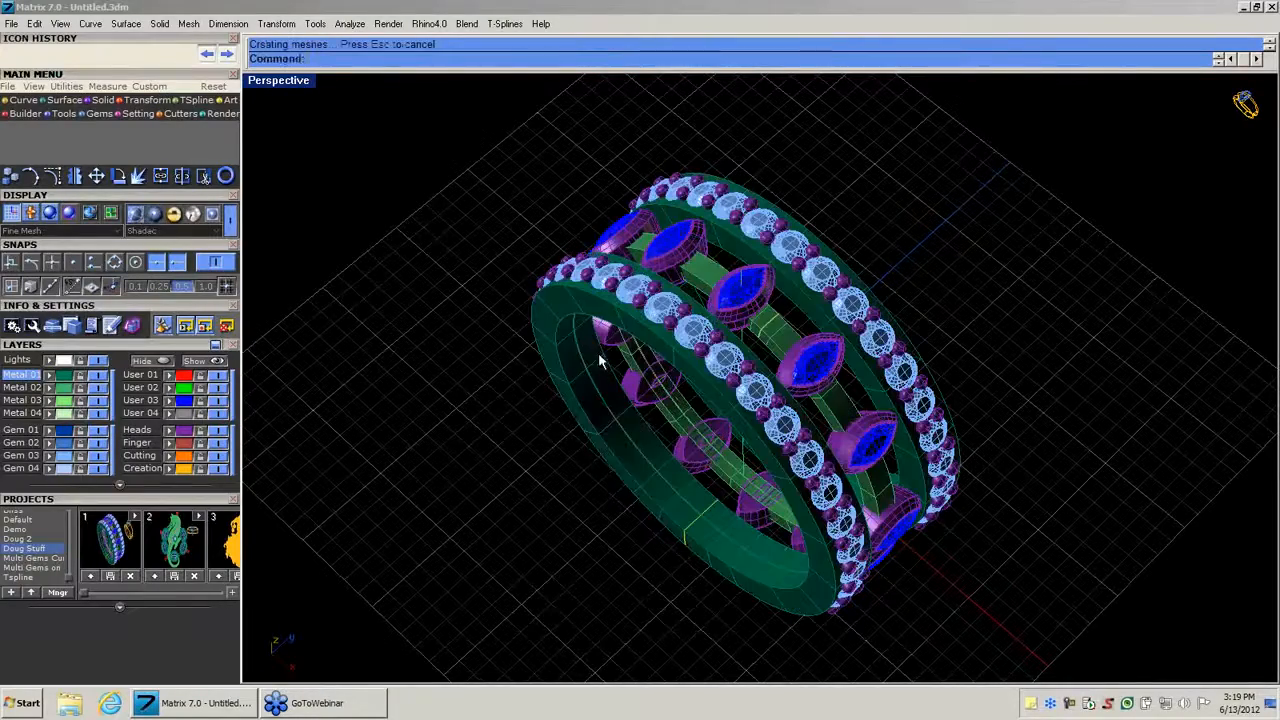
mouse_move(605, 345)
right_down()
mouse_move(645, 288)
mouse_move(551, 303)
mouse_move(571, 343)
mouse_move(617, 357)
mouse_move(544, 246)
right_up()
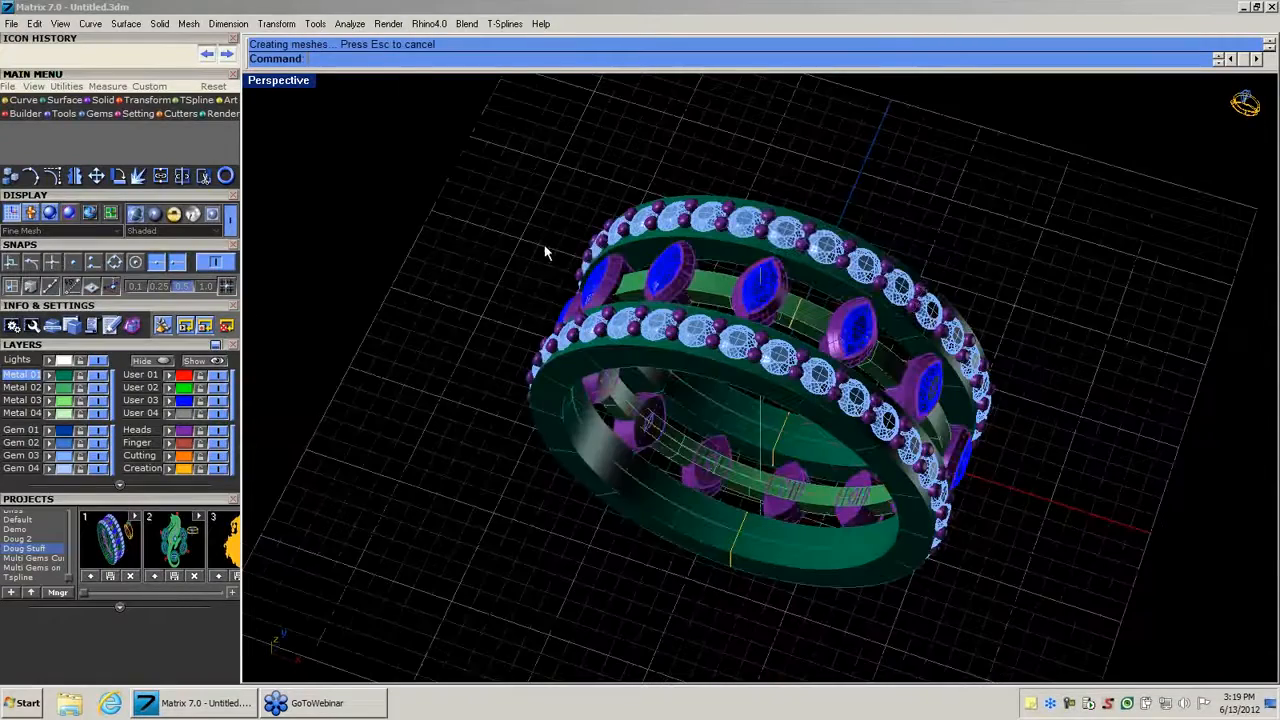
Preview the ring in the Rendered and Plastic display modes and return it to Shaded.
click(175, 216)
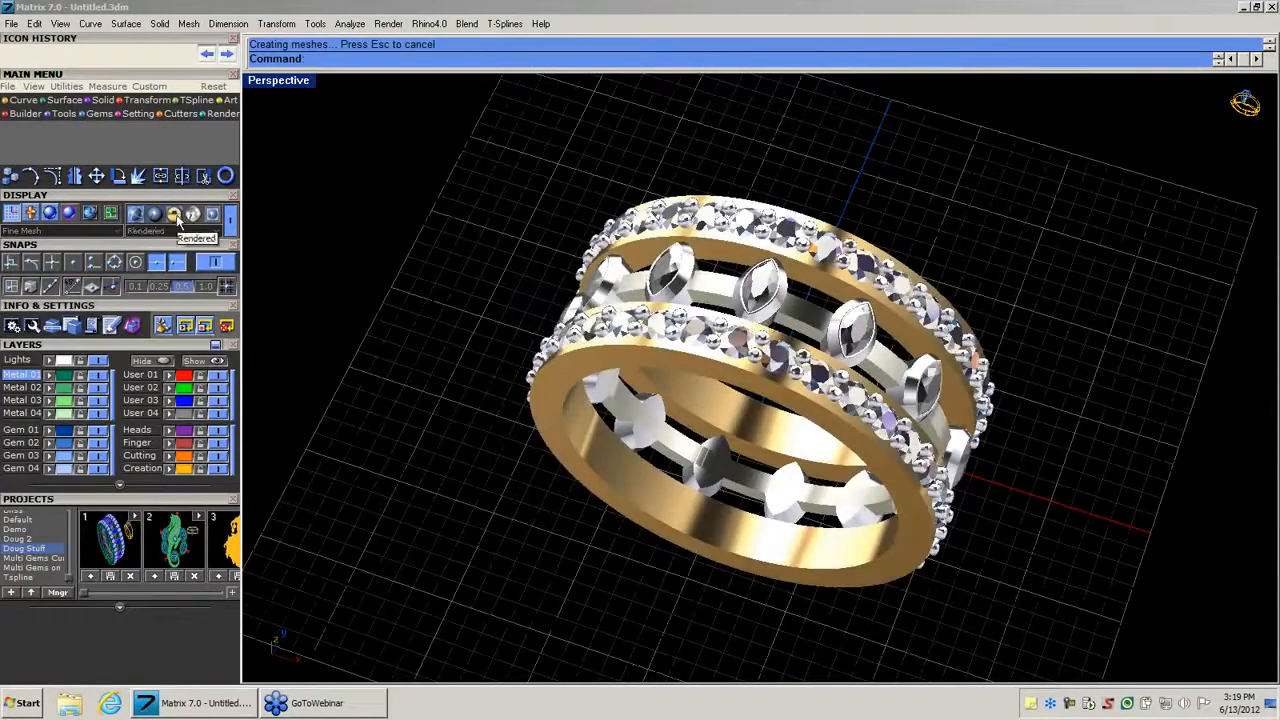
click(157, 215)
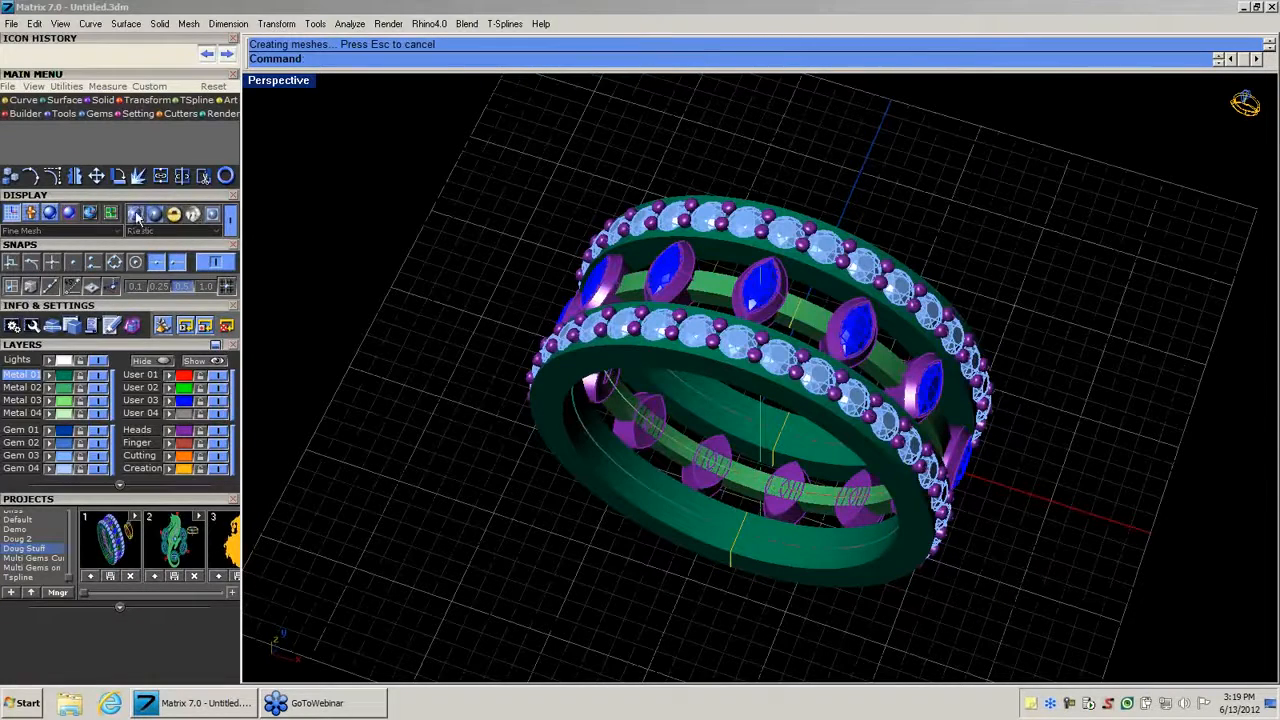
click(219, 233)
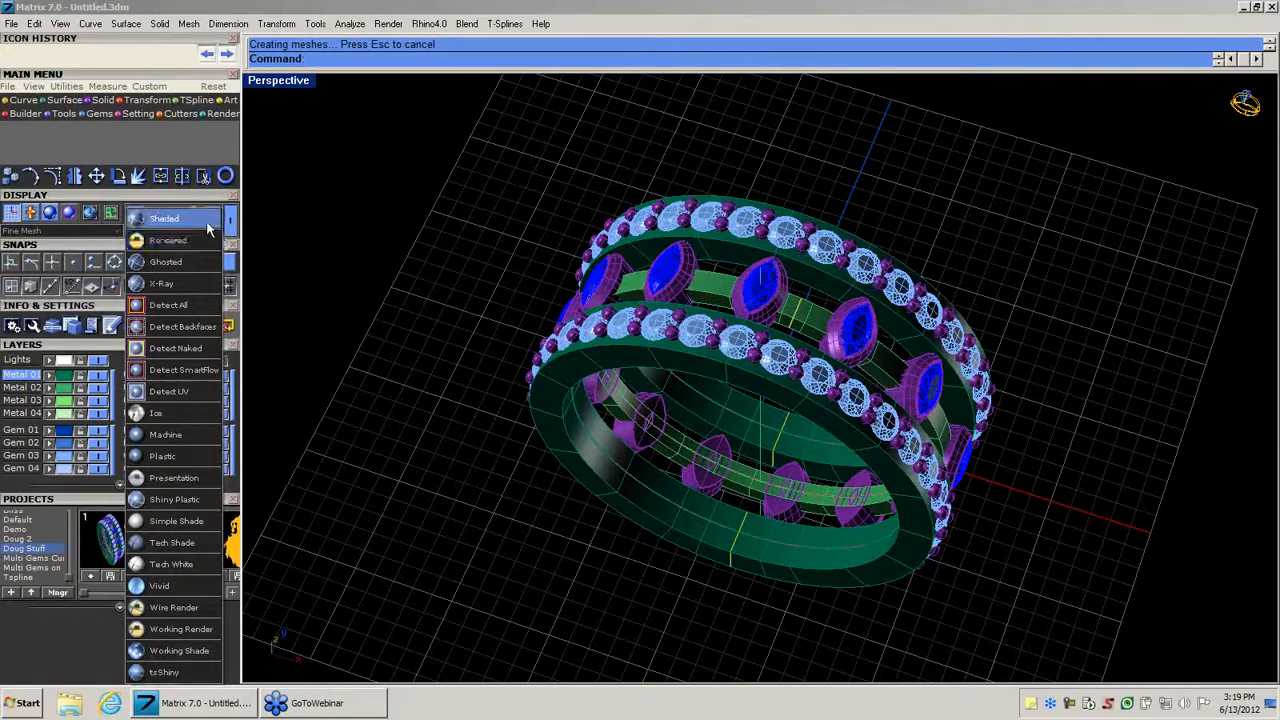
click(205, 221)
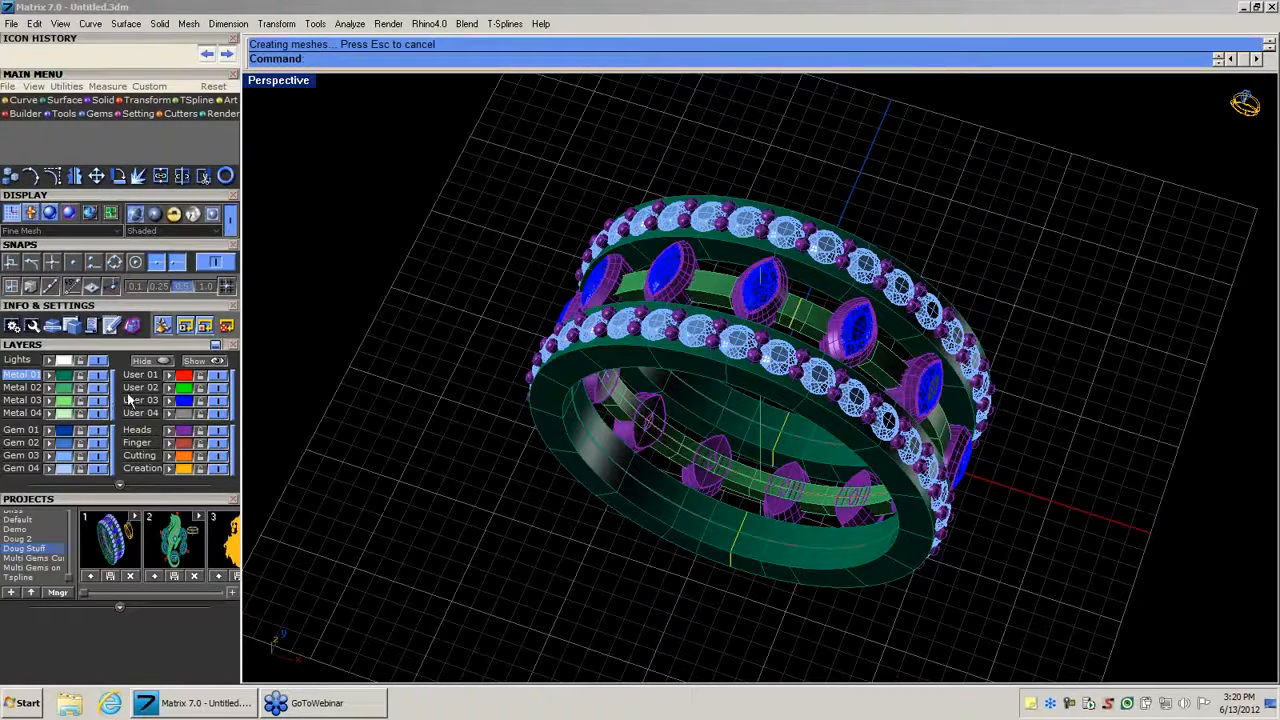
Hide the User 03, Gem 03, Metal 02 and Metal 01 layers and make Metal 03 the current layer.
click(218, 401)
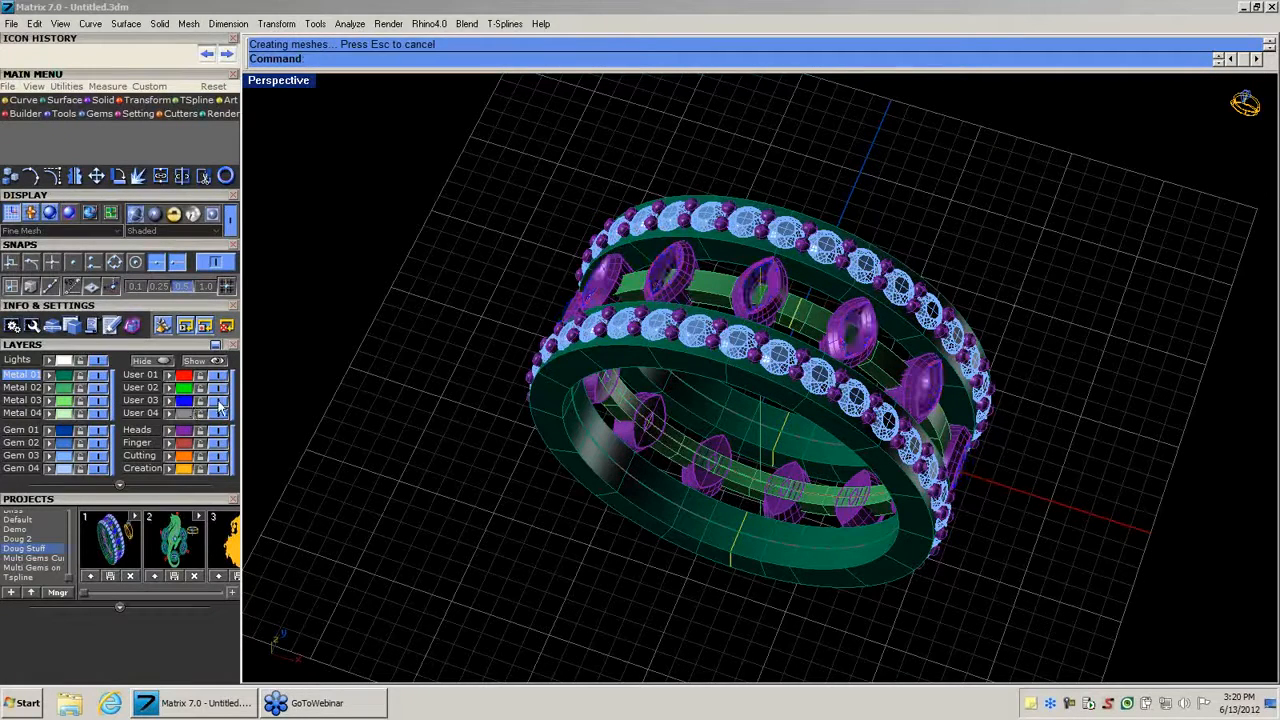
click(99, 456)
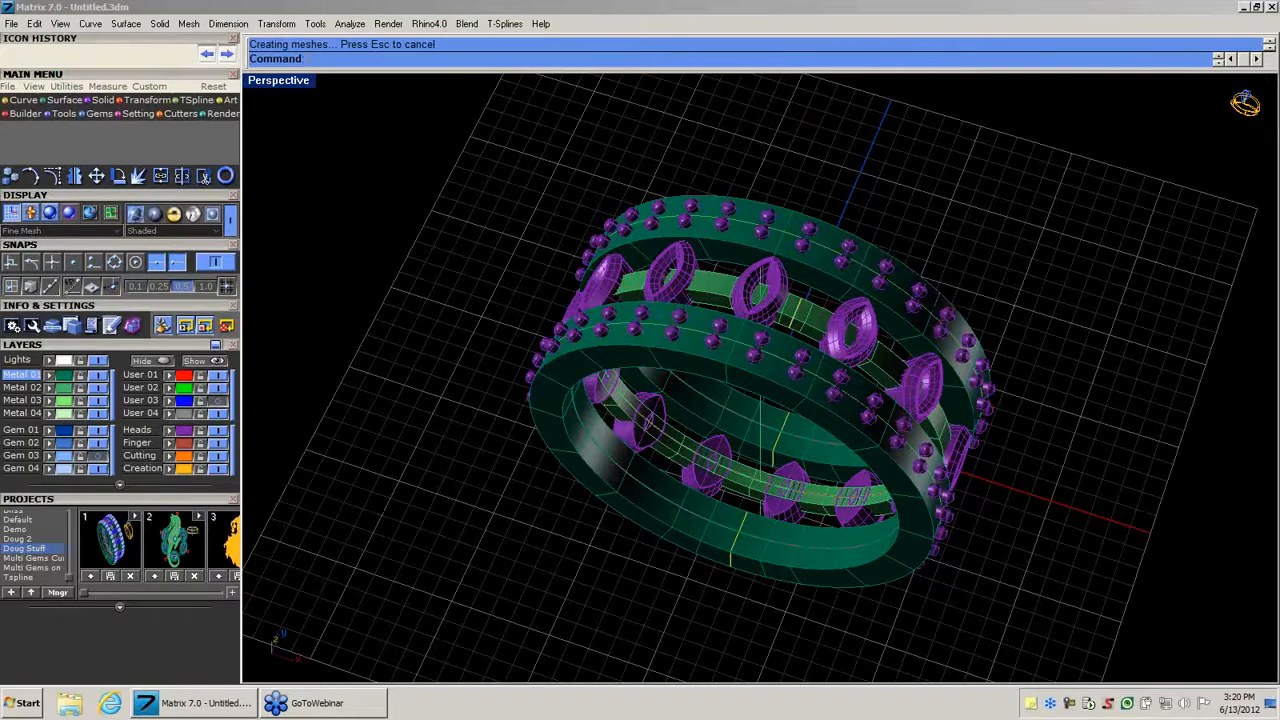
click(99, 400)
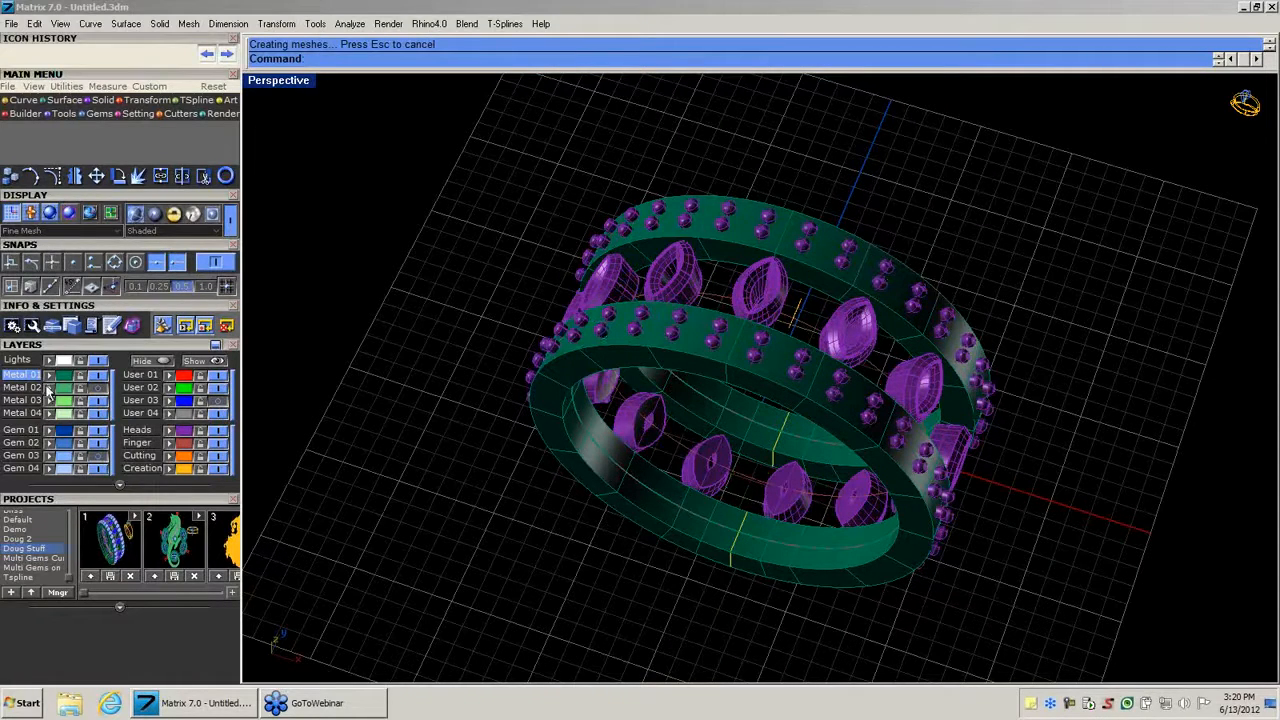
click(24, 400)
click(98, 376)
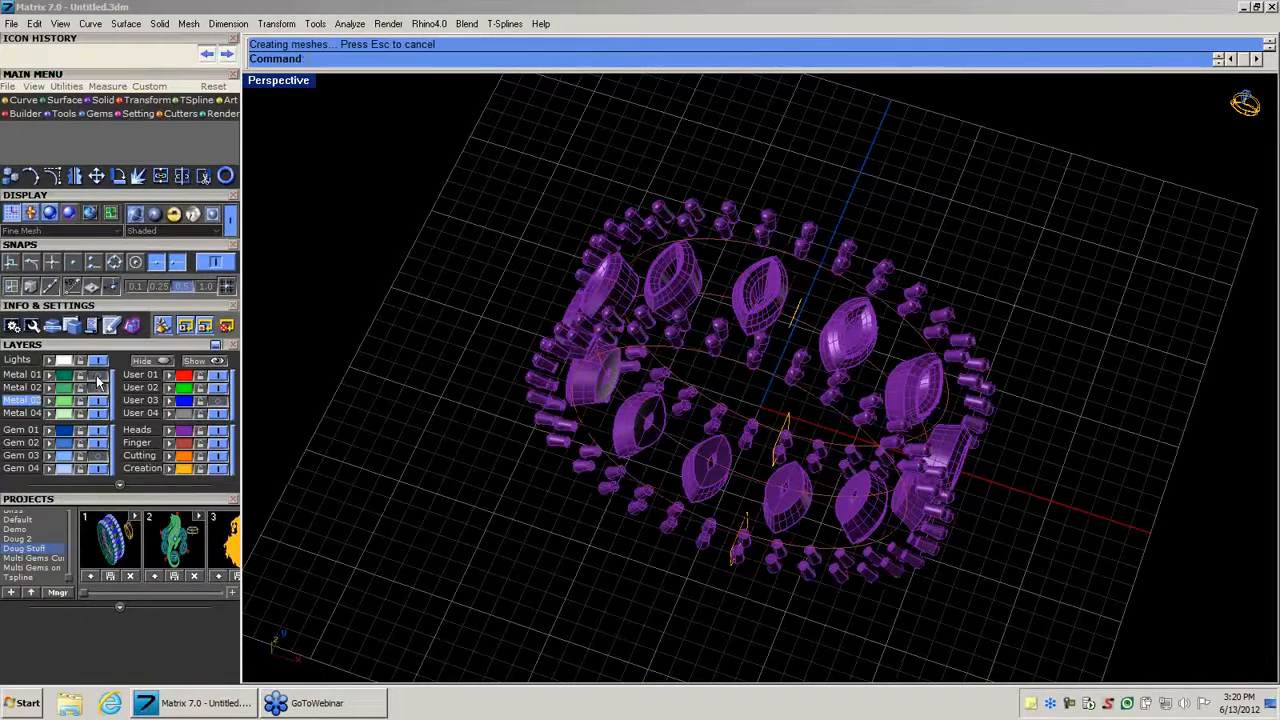
Show the Metal 01, Metal 02, Gem 03 and User 03 layers again.
click(98, 377)
click(98, 388)
click(99, 456)
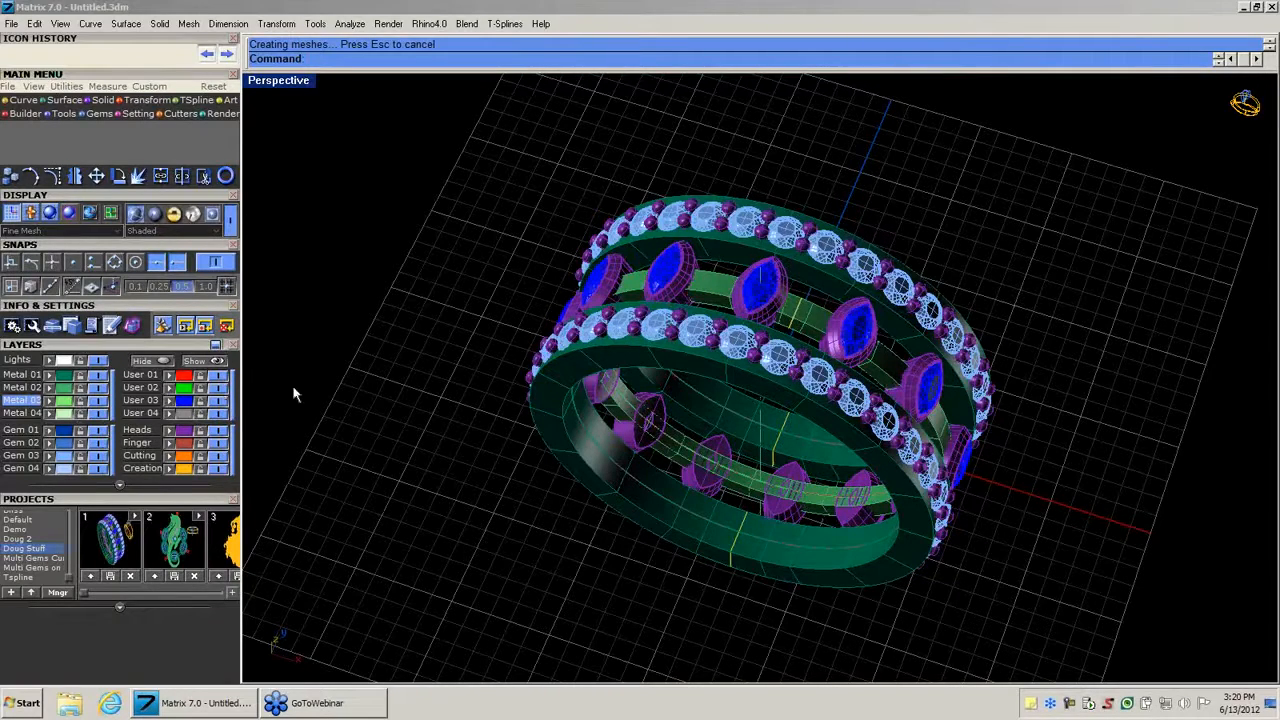
Move the ring's front outer metal band to the User 01 layer.
click(706, 369)
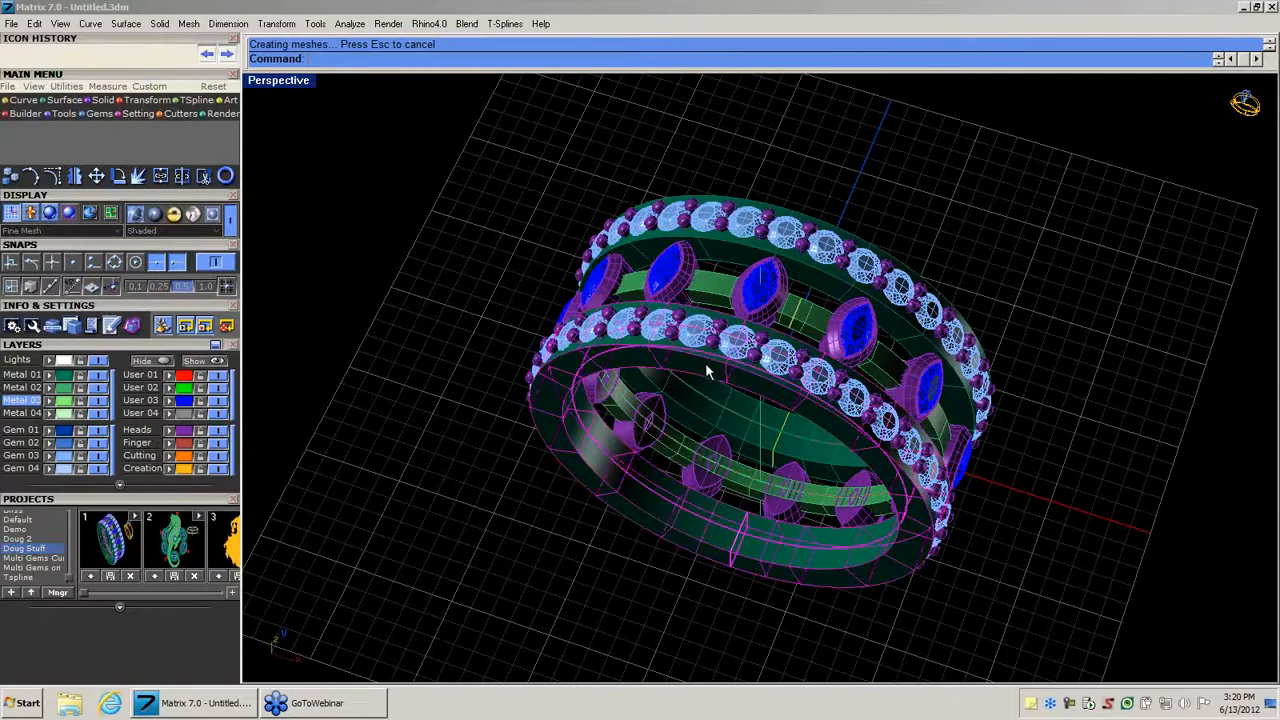
click(171, 377)
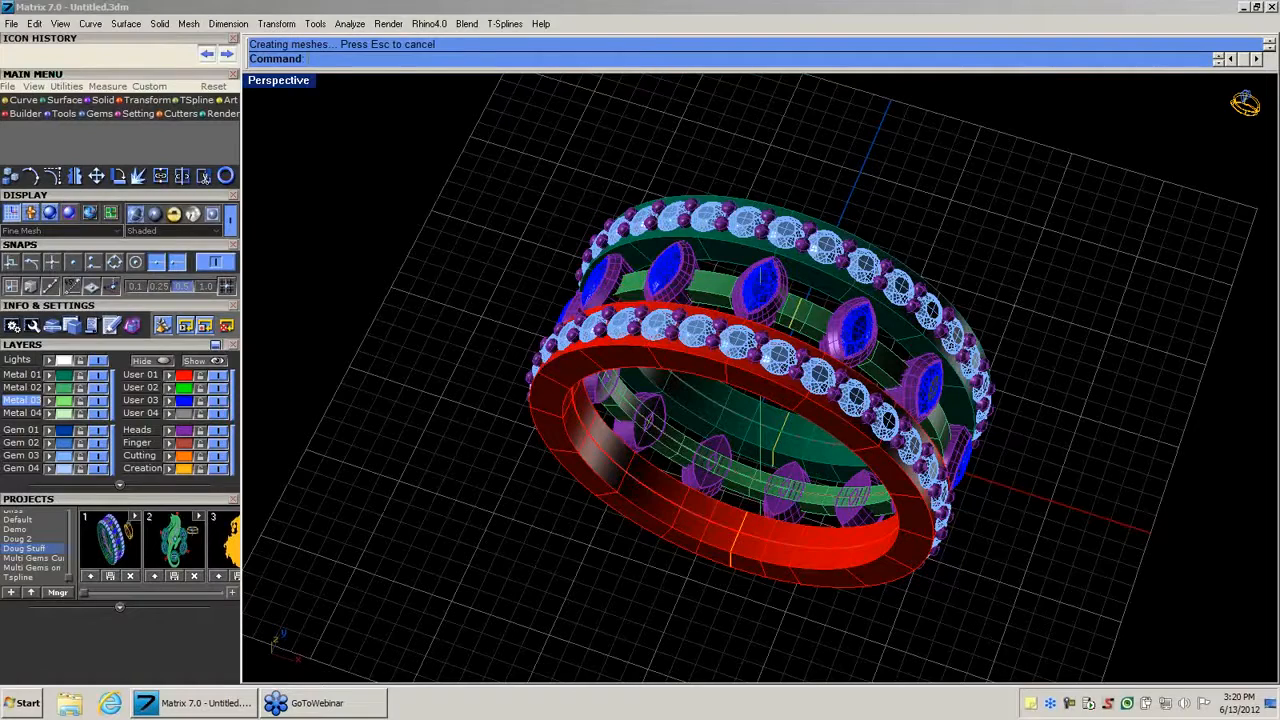
Select all the round gems on the Gem 03 layer and clear the selection again.
click(68, 457)
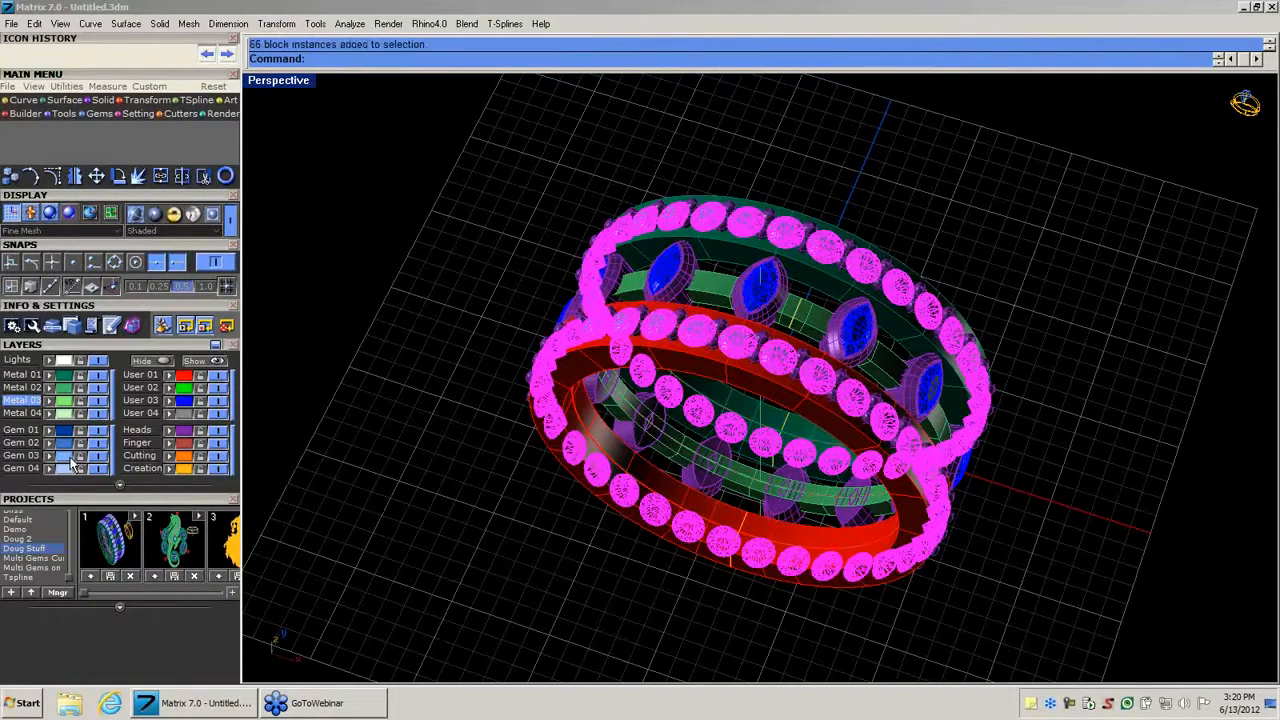
click(505, 460)
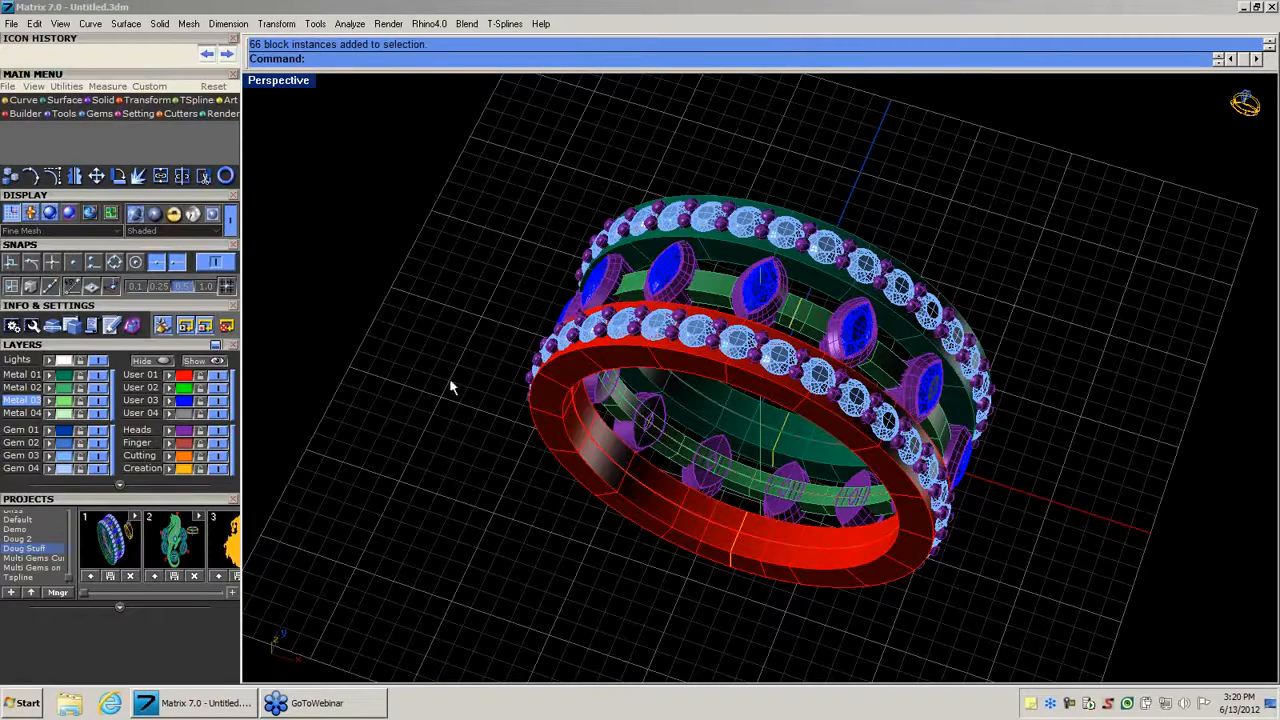
click(63, 456)
key(Escape)
click(694, 341)
click(407, 315)
Expand the saved-project previews, browse collections including Multi Gems, Default and Bliss, and collapse the previews with Demo selected.
click(232, 592)
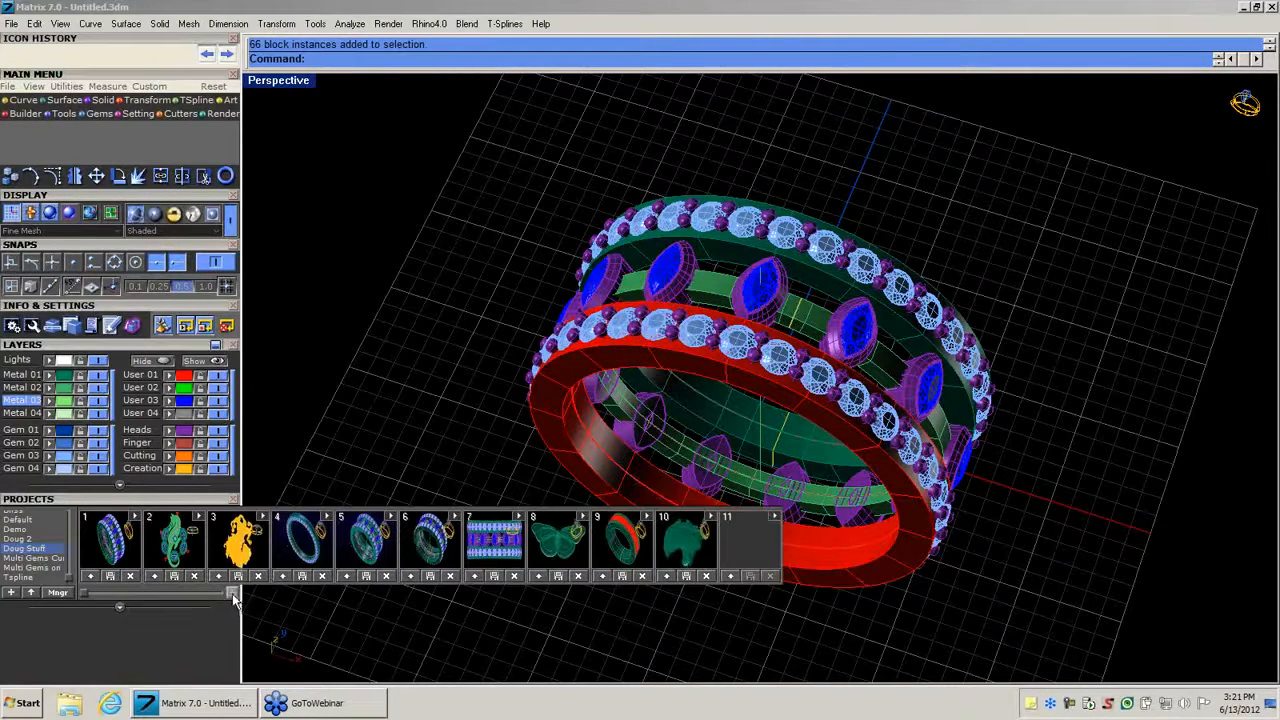
click(54, 558)
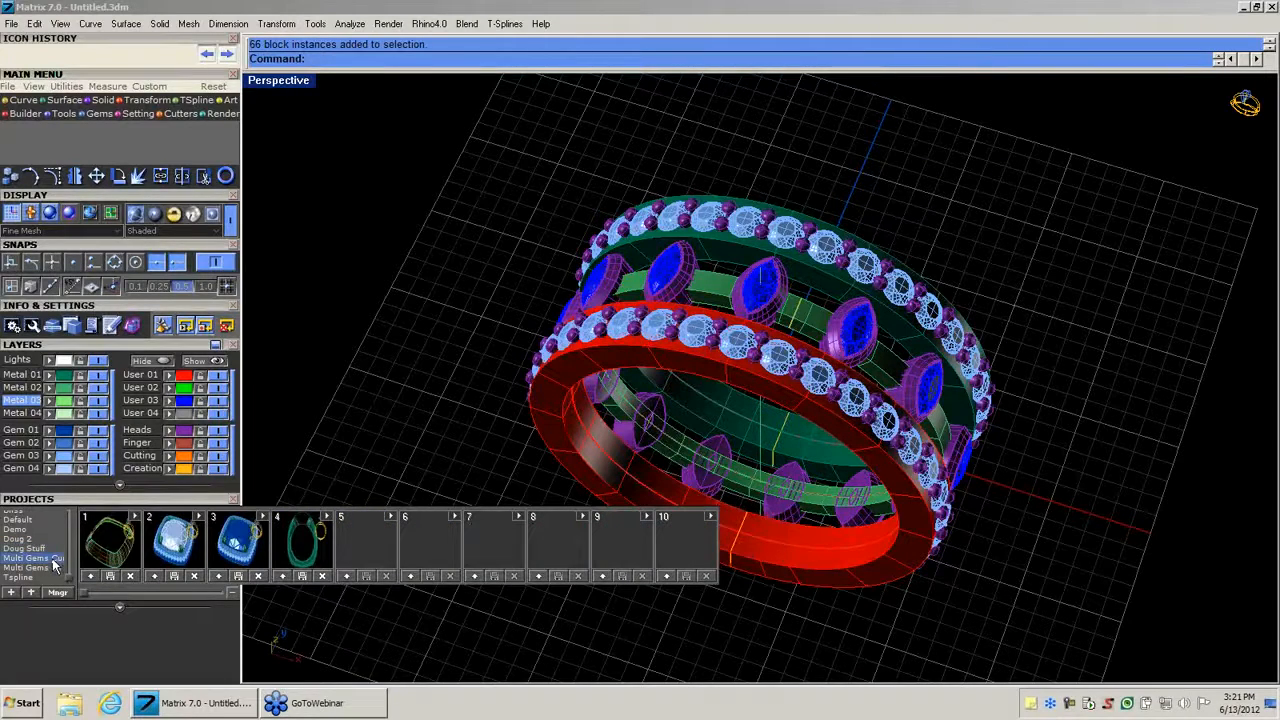
click(53, 567)
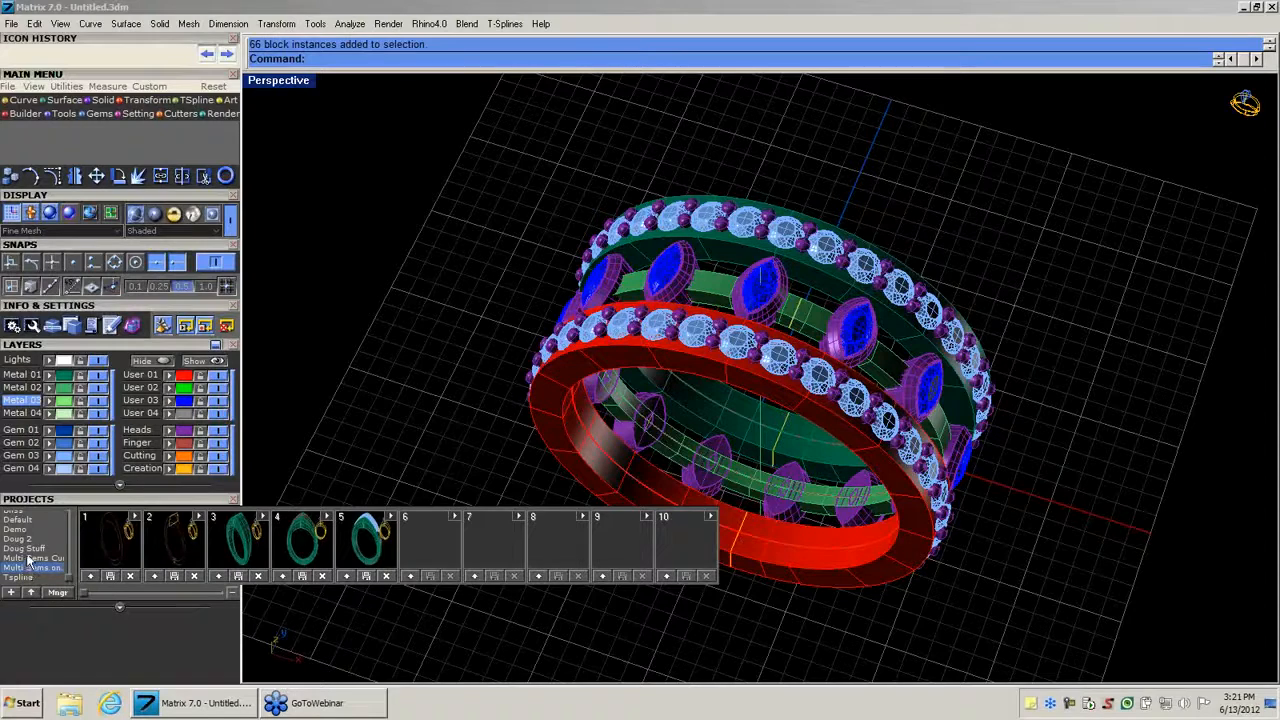
click(26, 549)
click(20, 539)
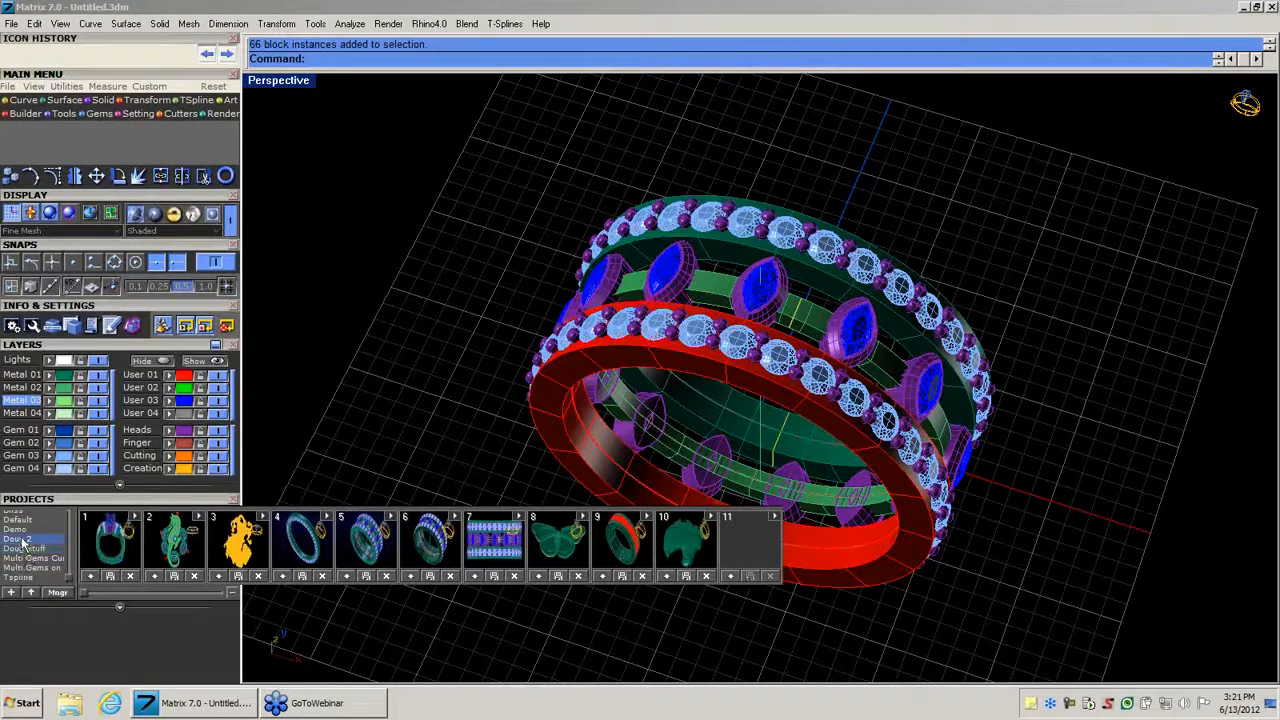
click(21, 530)
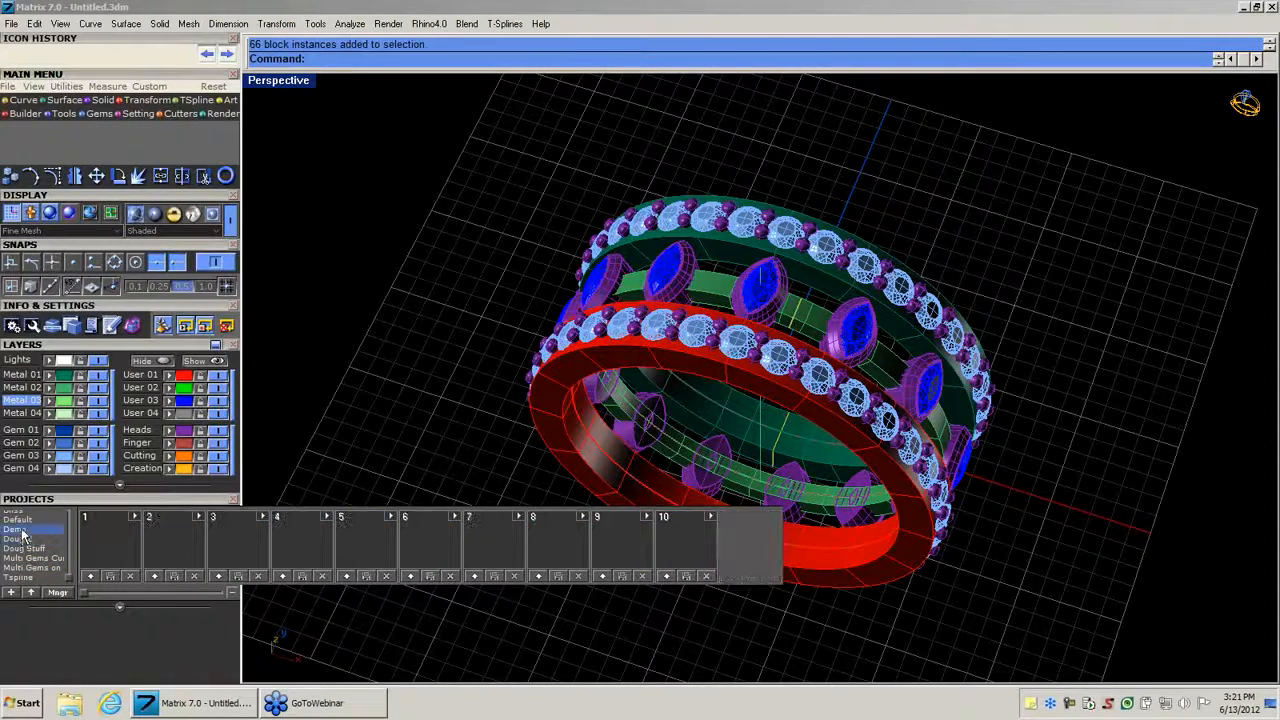
click(20, 522)
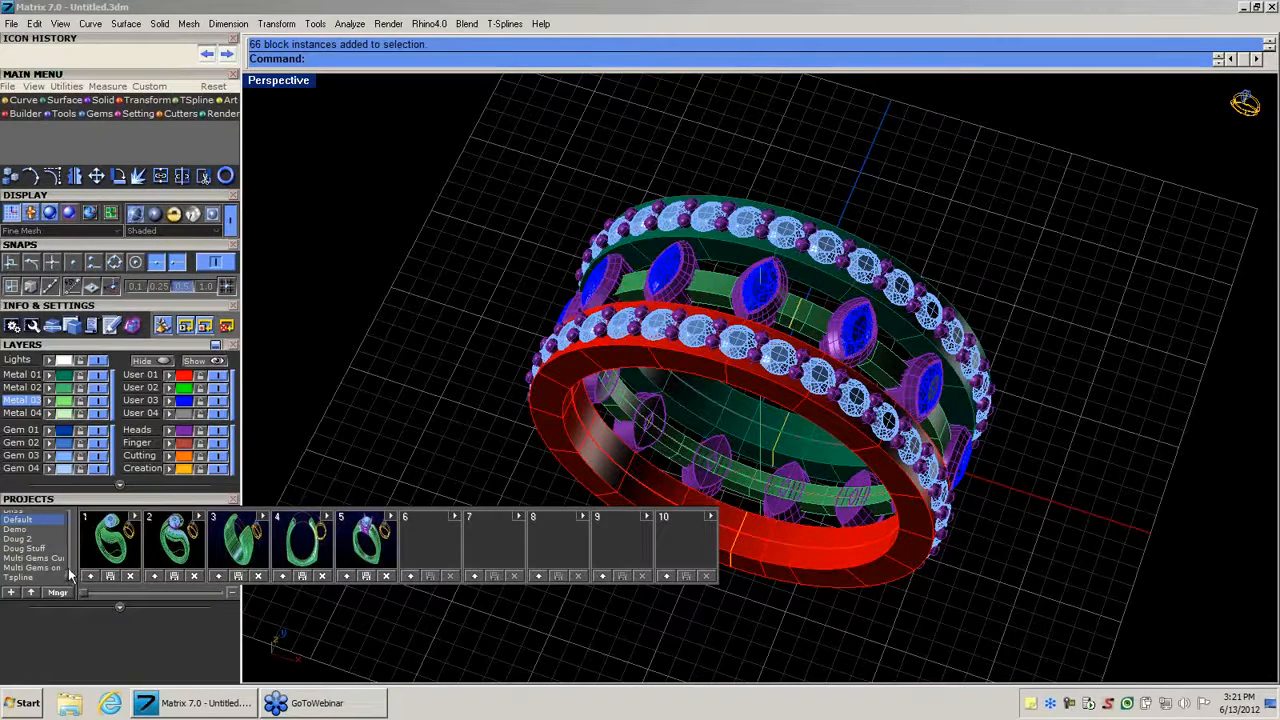
drag(67, 577, 68, 509)
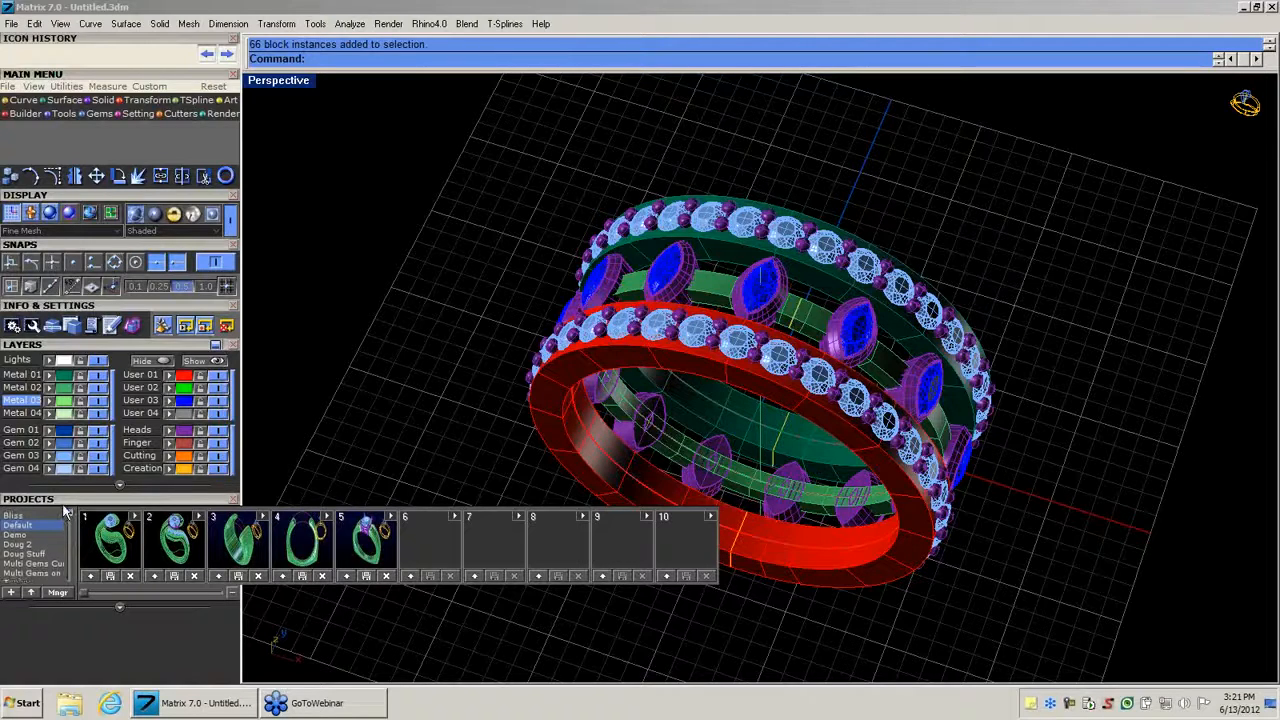
click(14, 516)
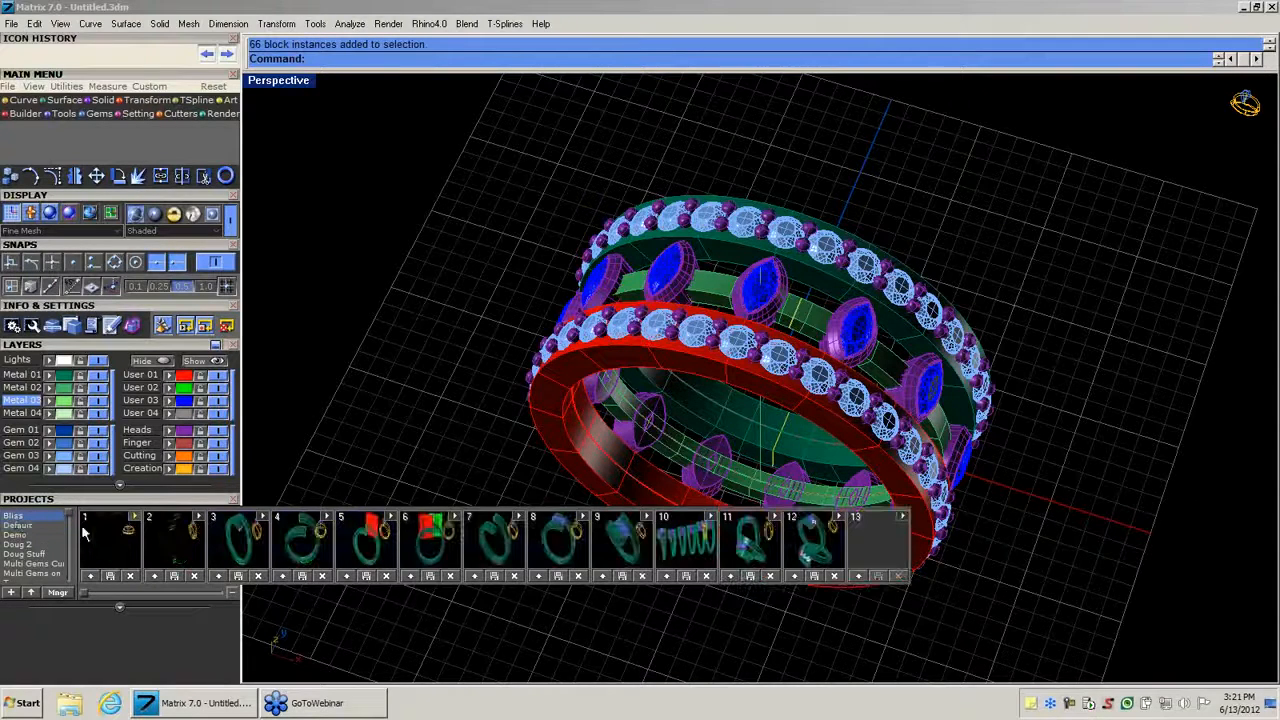
click(15, 536)
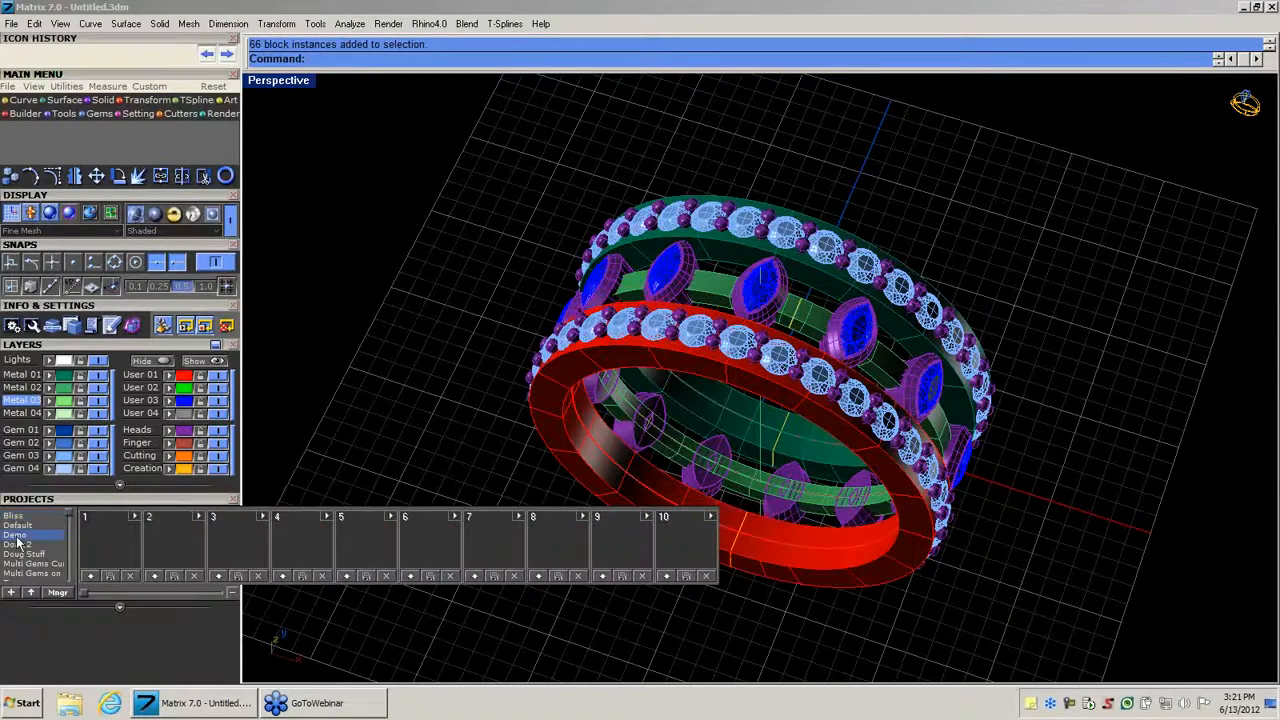
click(232, 592)
Delete the whole ring from the scene and collapse the project previews.
drag(484, 130, 1266, 684)
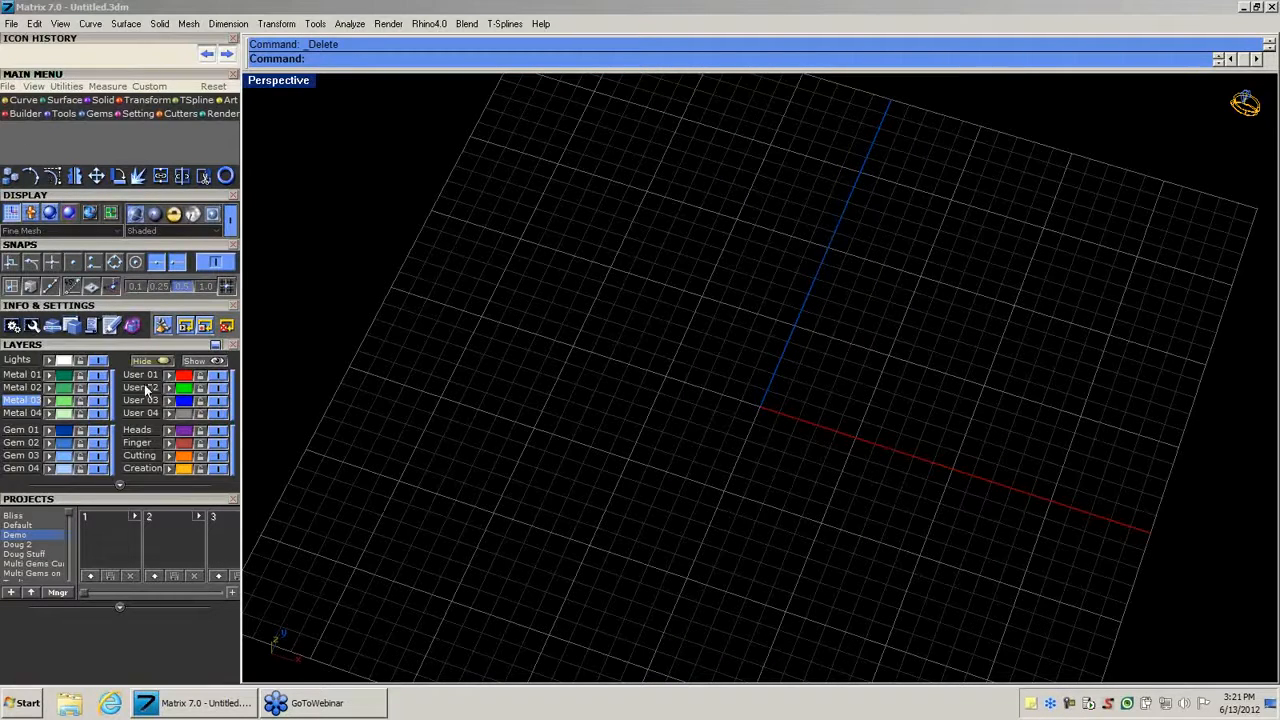
drag(168, 497, 160, 500)
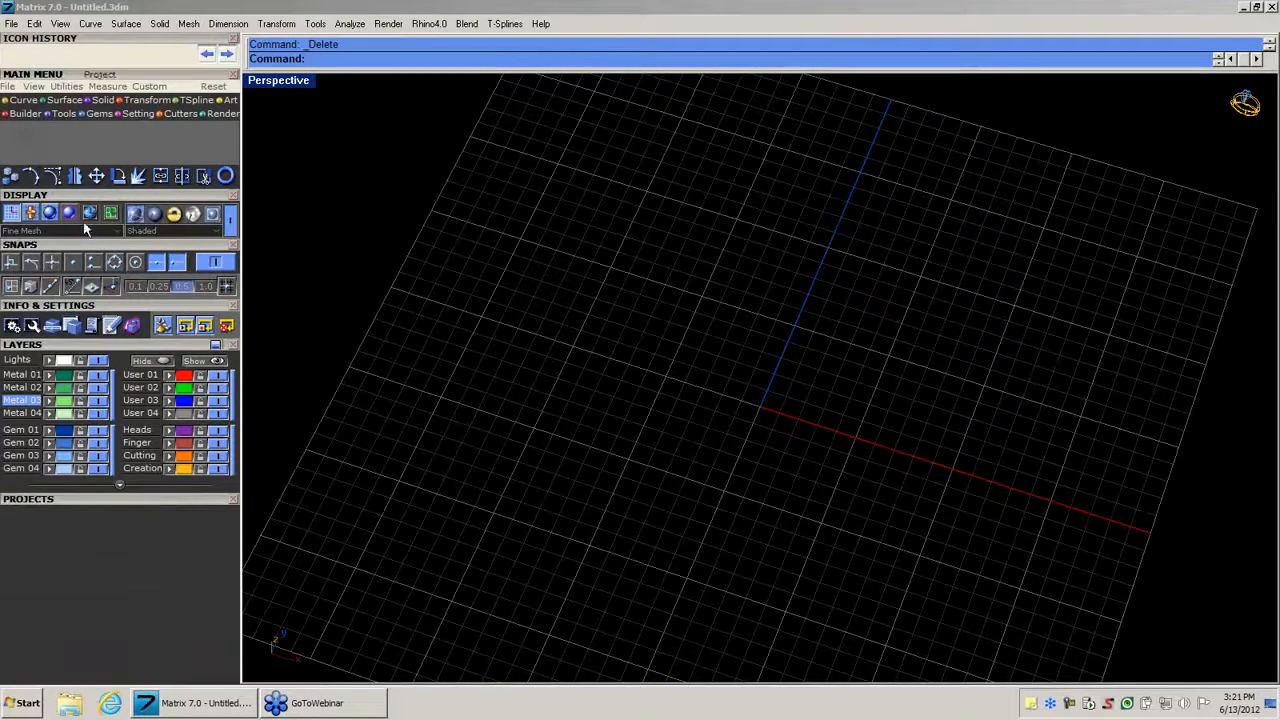
Show the Builder tools and restore the four-viewport layout.
click(22, 114)
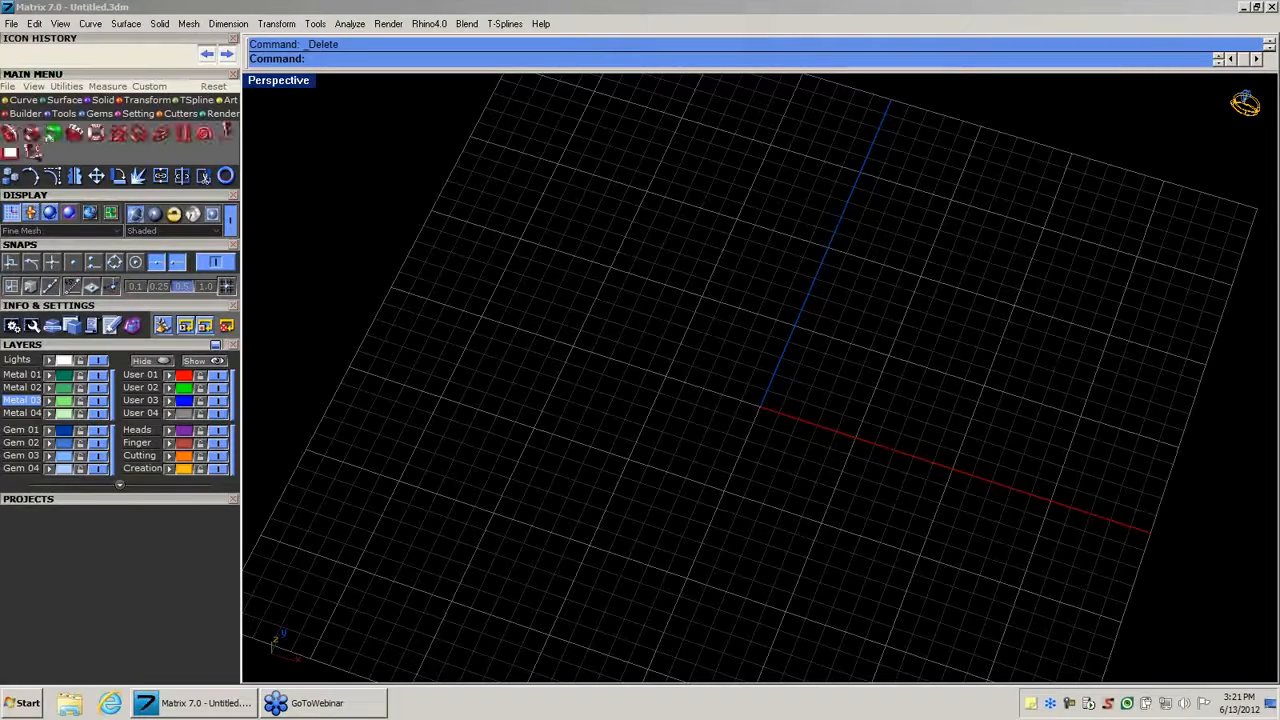
right_drag(830, 440, 800, 340)
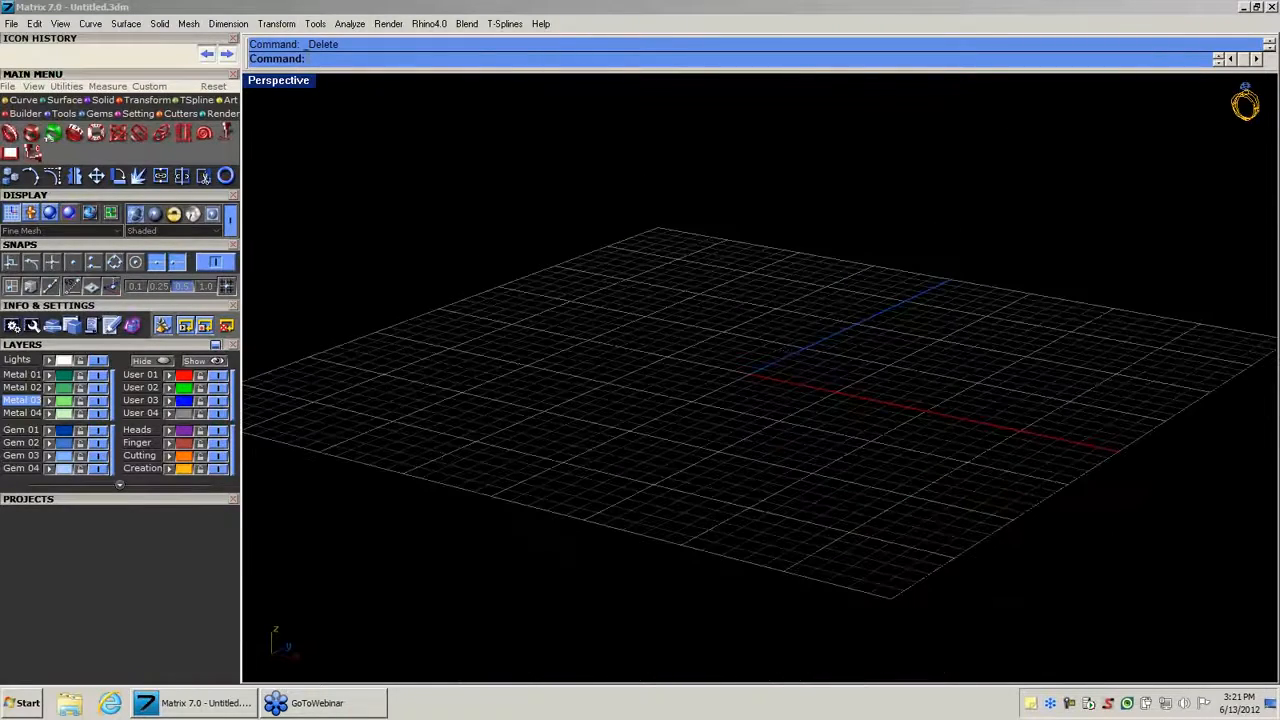
double_click(264, 84)
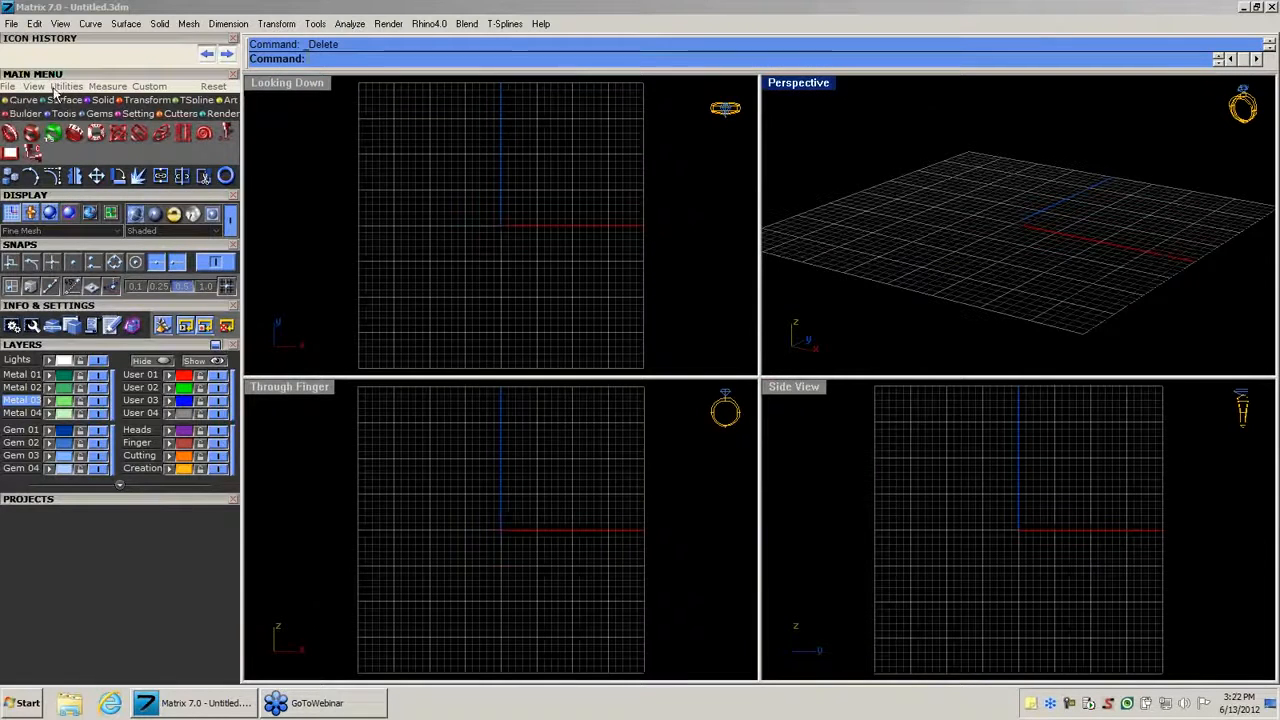
click(315, 23)
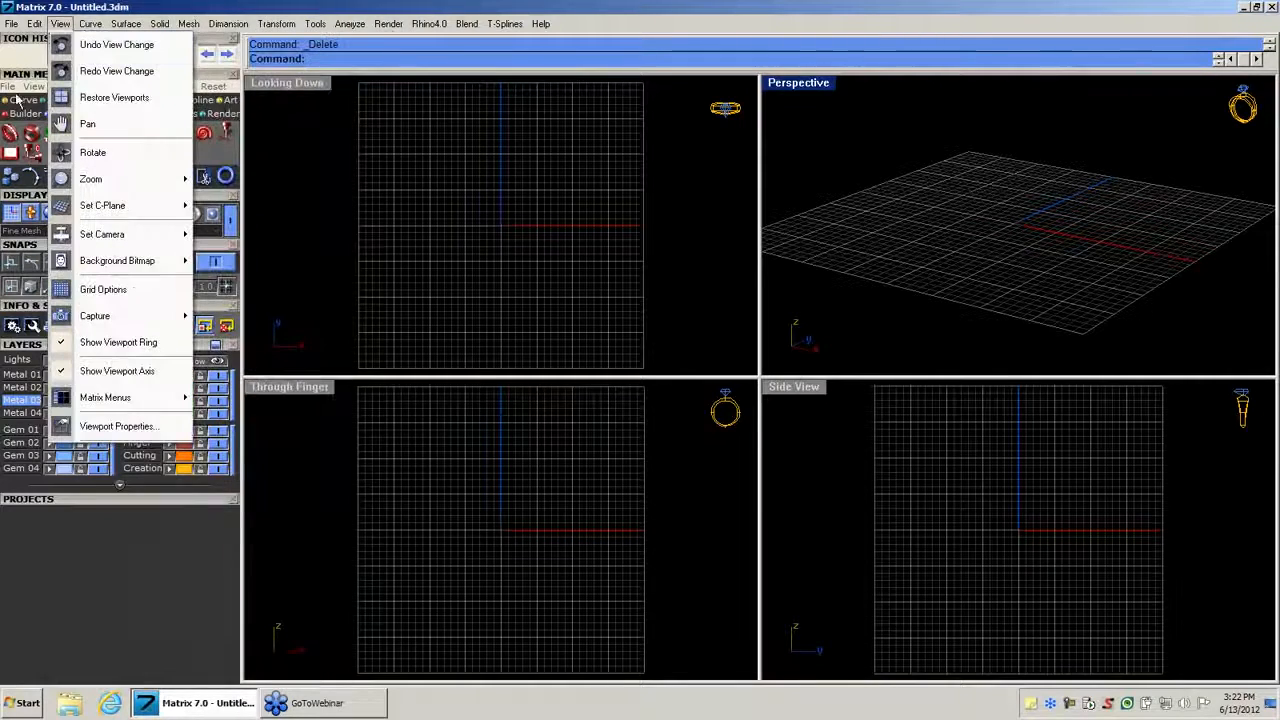
Browse the Curve, Surface, Solid and Transform tool sets one after another.
click(9, 102)
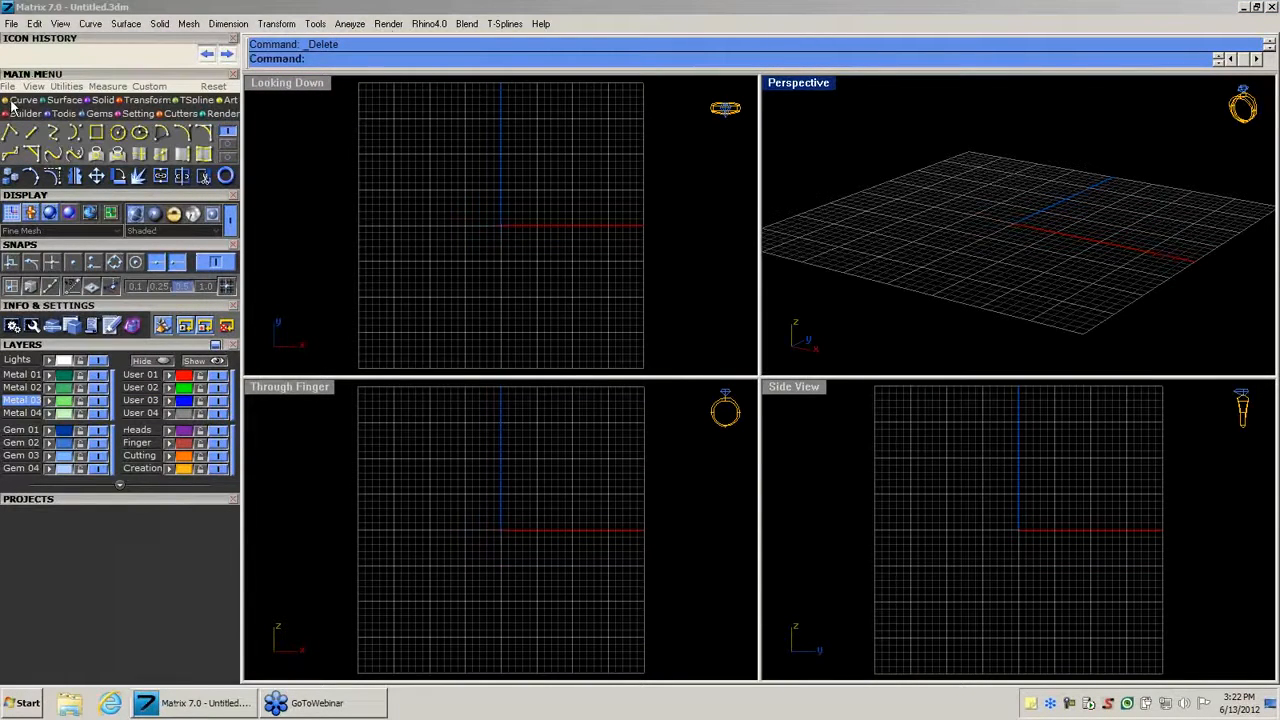
click(114, 262)
click(64, 101)
click(102, 101)
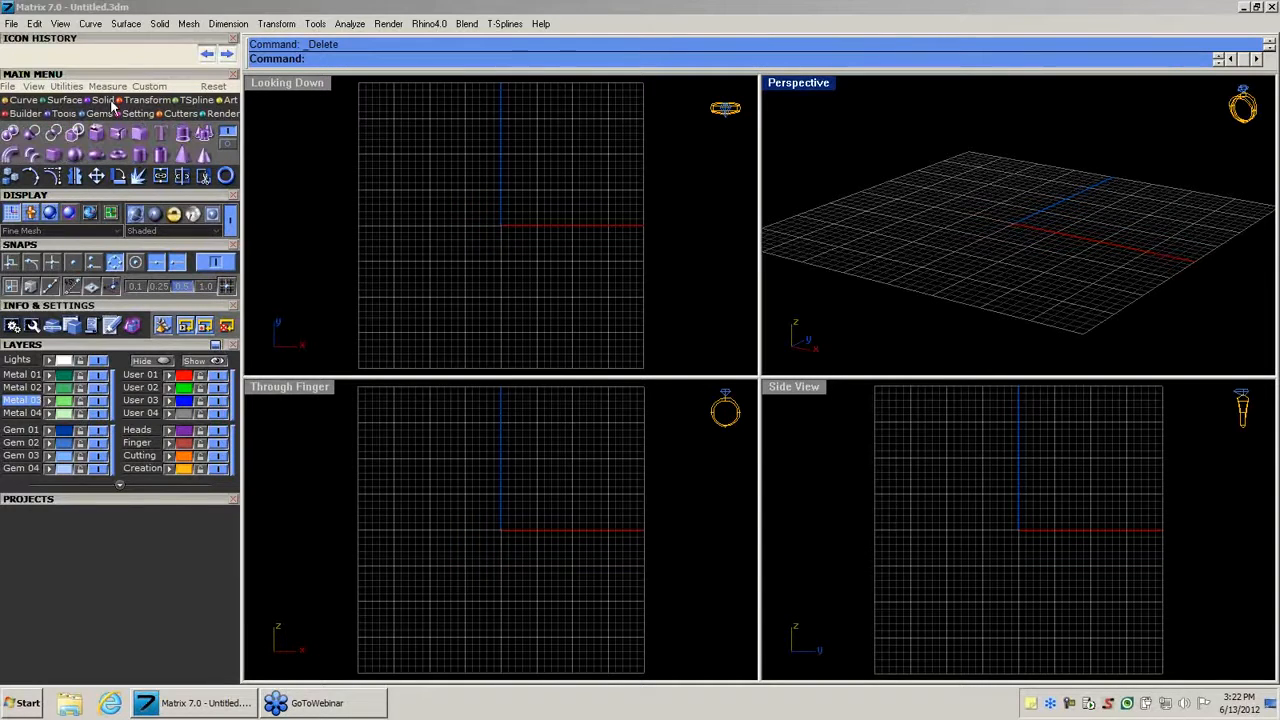
click(143, 101)
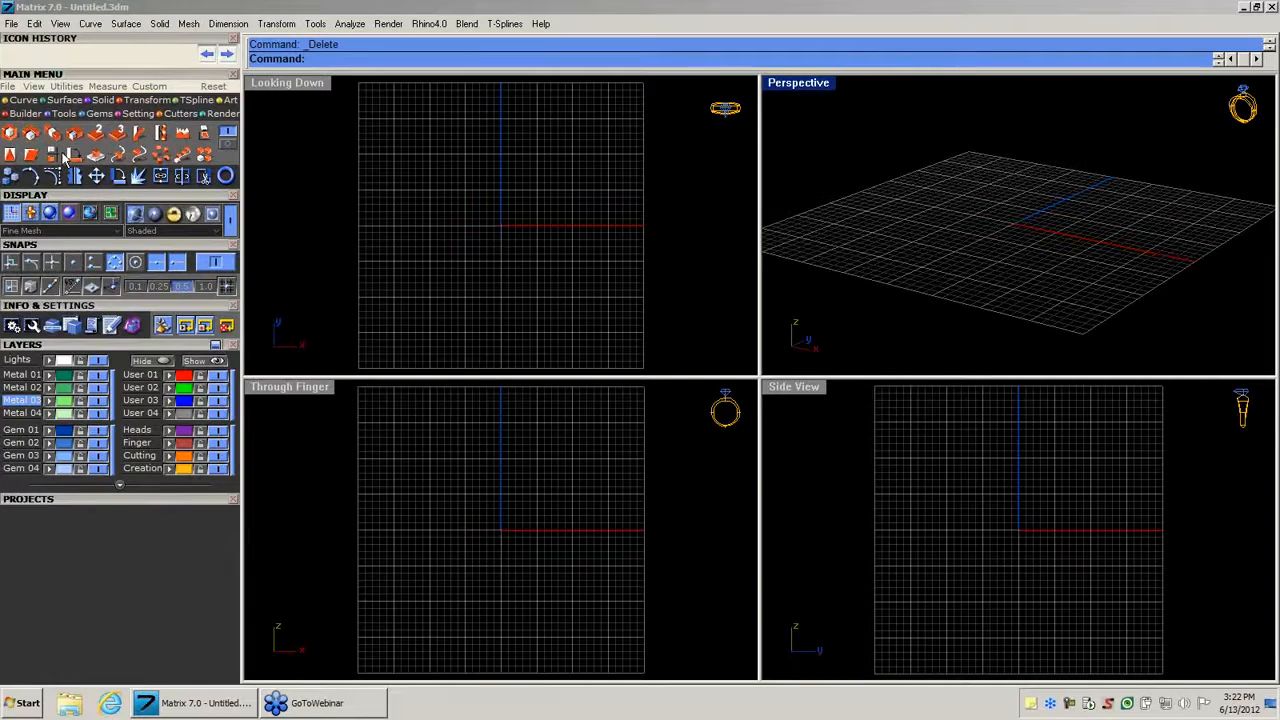
Collapse the layer list and show the Builder tools with the Perspective grid viewed from farther away.
click(105, 340)
click(12, 114)
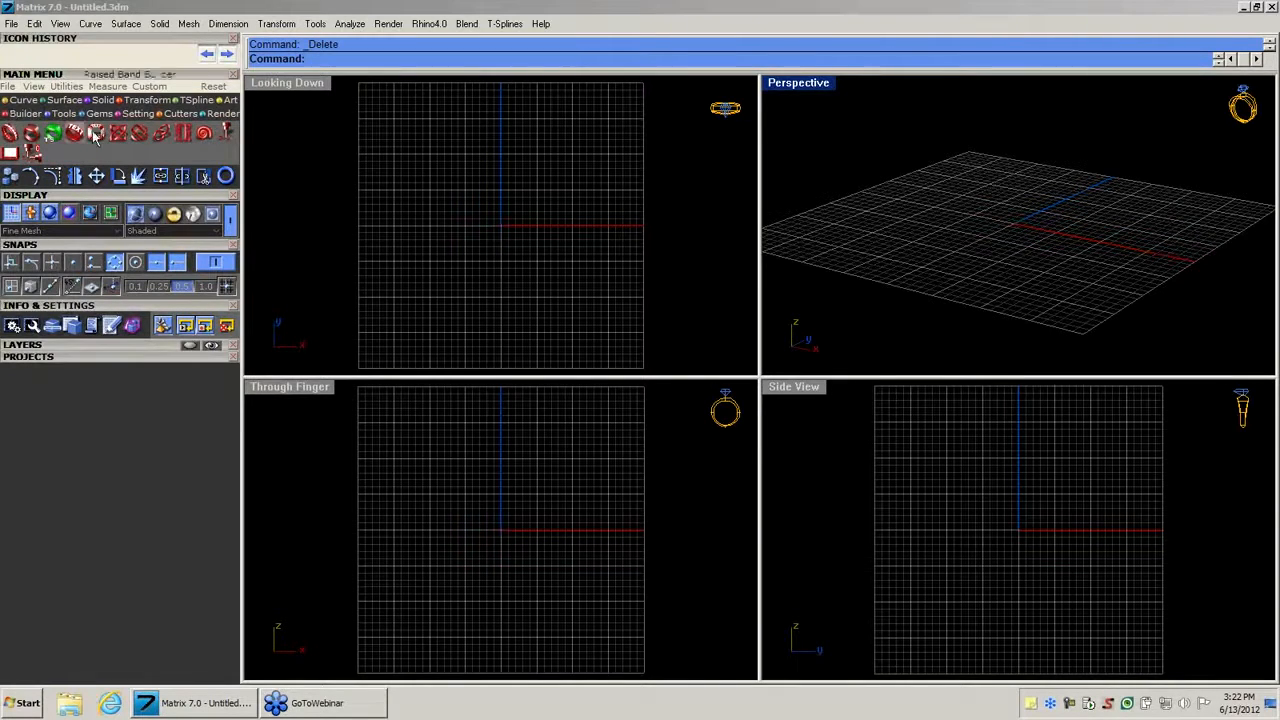
mouse_move(996, 219)
right_down()
mouse_move(962, 262)
mouse_move(997, 229)
right_up()
scroll(997, 229, down, 3)
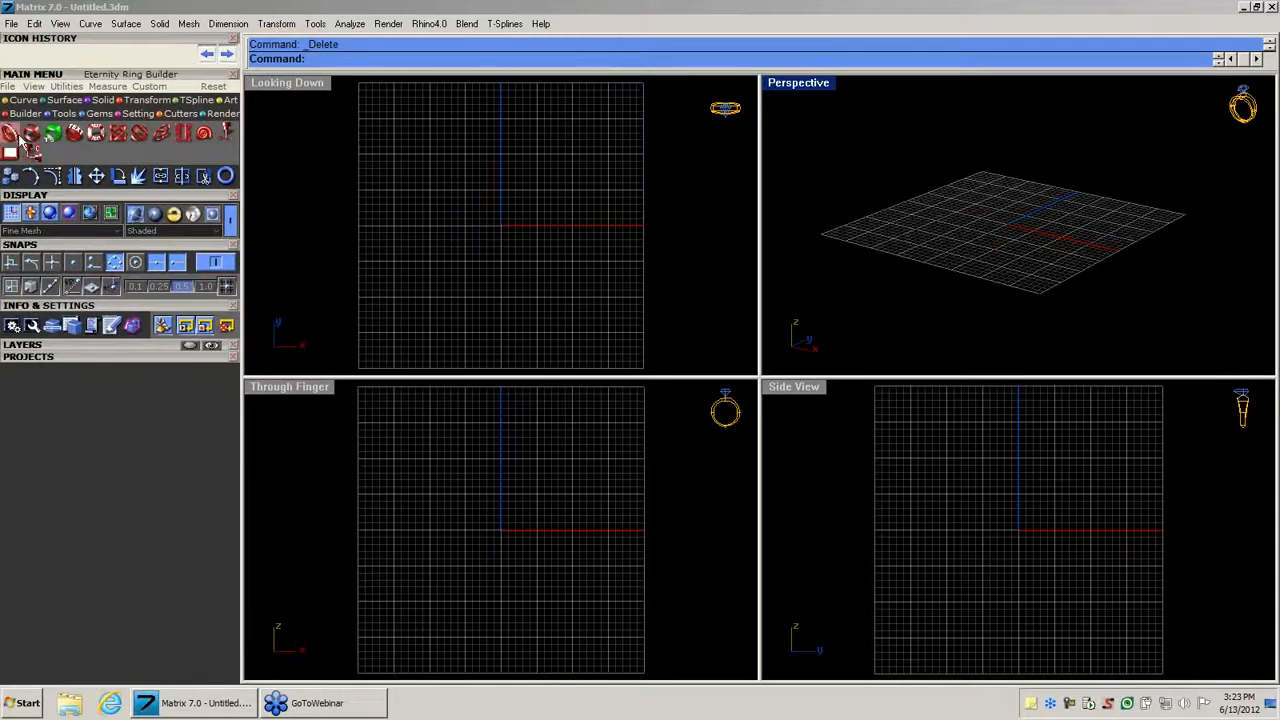
Open the Knot Builder and lay out a cross-shaped Celtic knot on its grid.
click(118, 133)
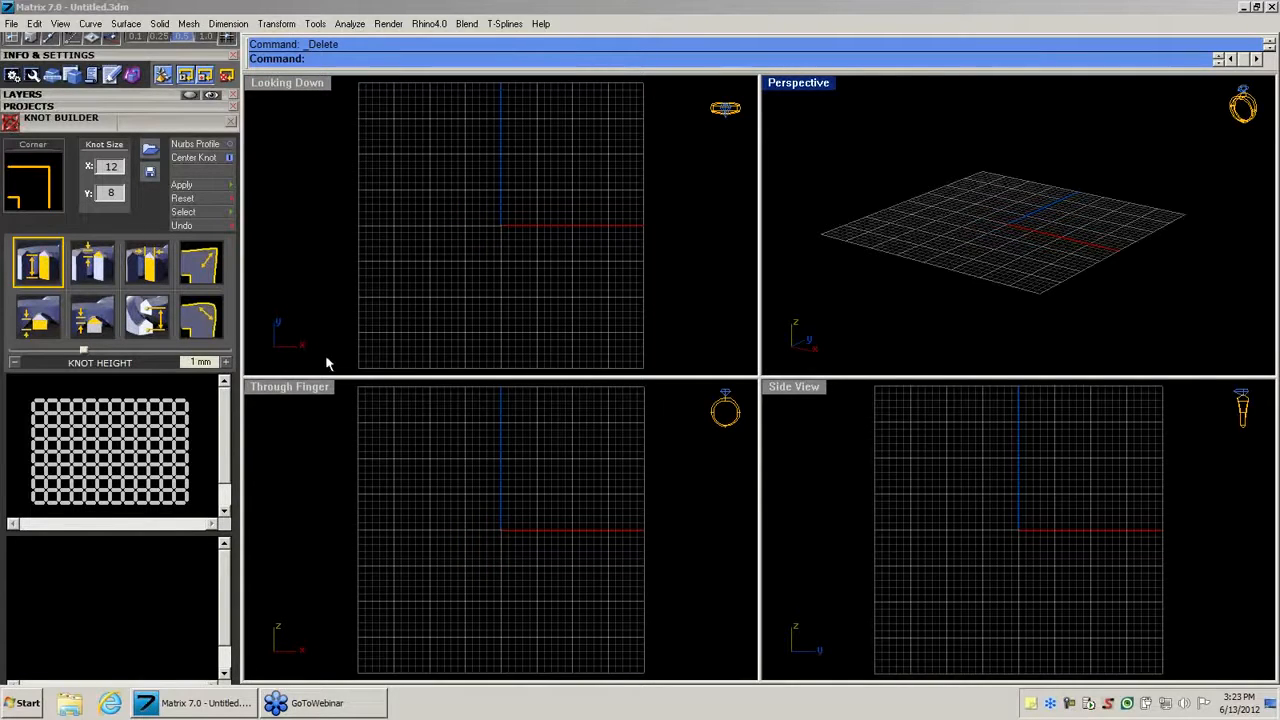
click(113, 192)
click(104, 416)
mouse_move(110, 430)
mouse_down()
mouse_move(124, 440)
mouse_move(103, 469)
mouse_move(88, 436)
mouse_move(101, 428)
mouse_up()
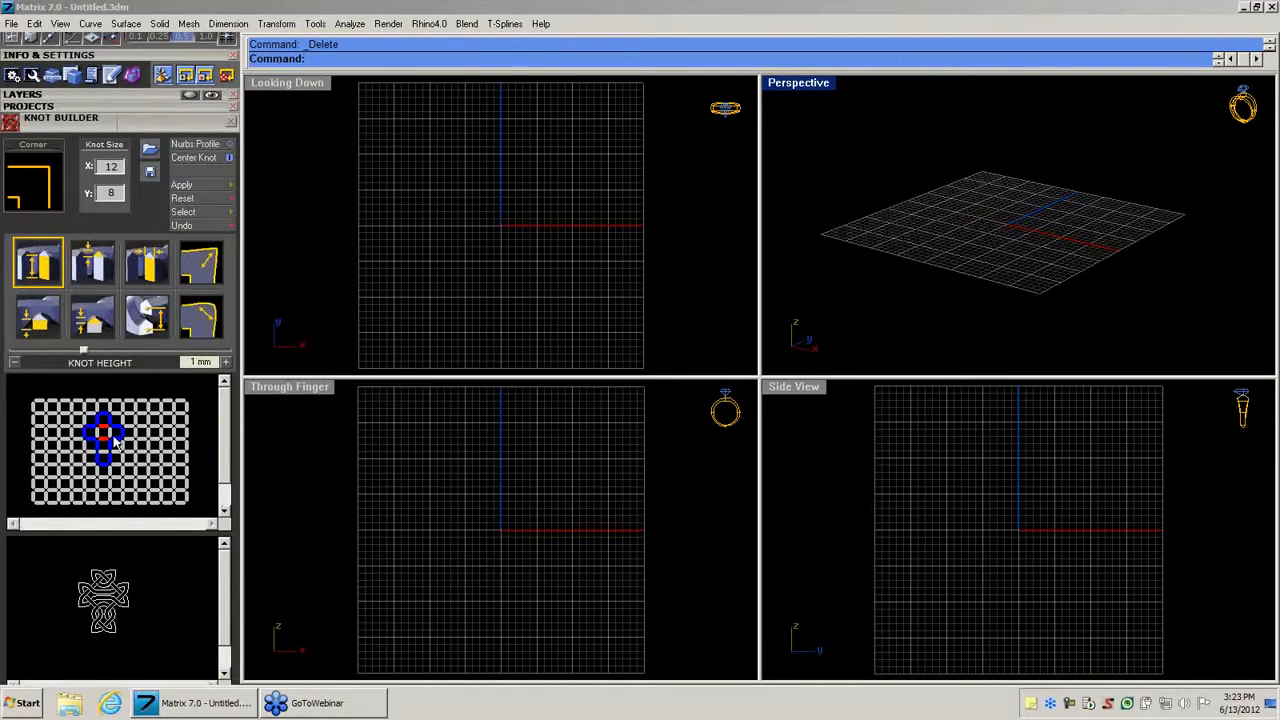
Try different break placements around the central cell of the cross knot.
click(105, 440)
click(99, 435)
click(104, 434)
click(107, 448)
click(110, 433)
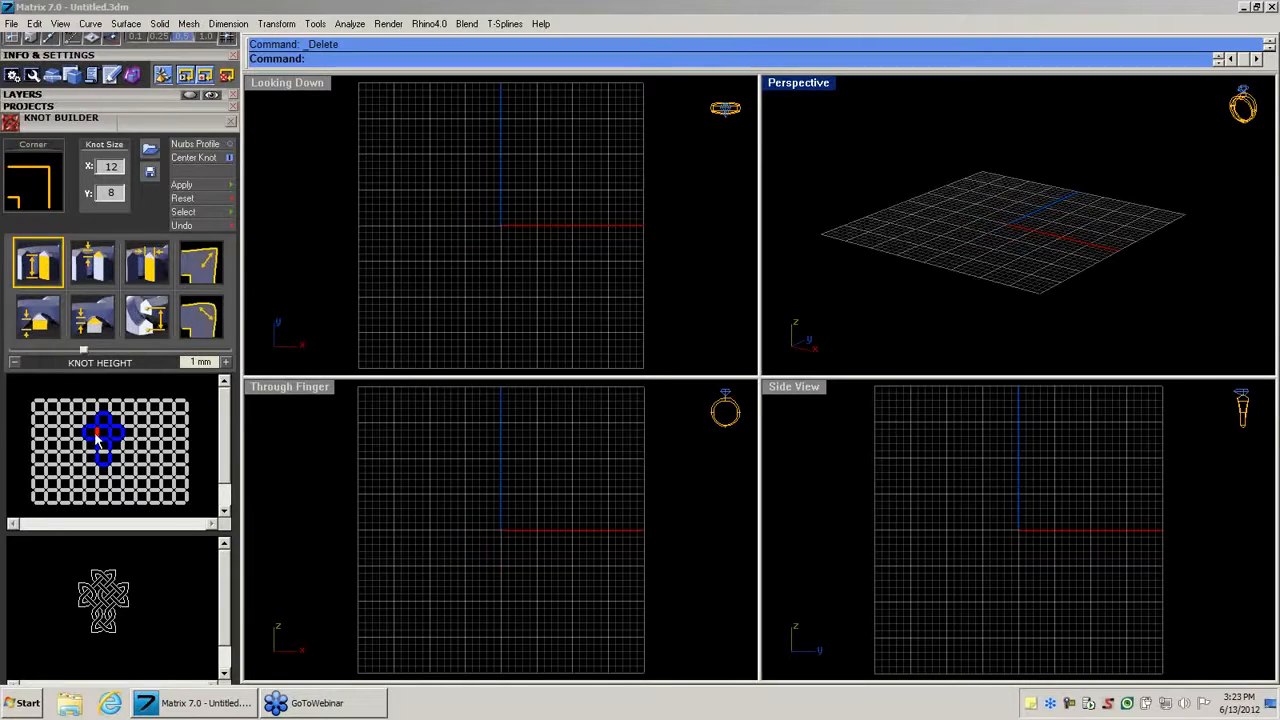
Set breaks on the upper and lower edges of the cross knot's central cell and generate the knot.
click(97, 433)
click(103, 426)
click(105, 440)
click(194, 190)
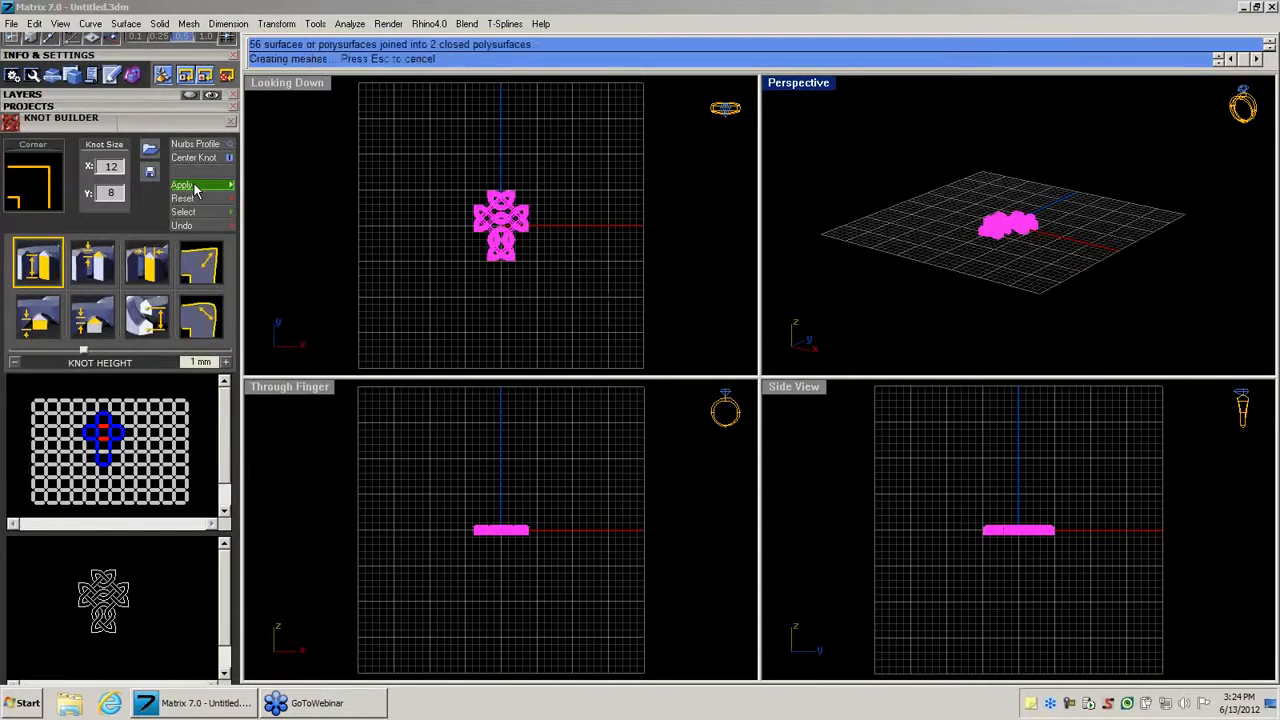
Enlarge the Perspective view and examine the woven cross knot close up from several angles.
double_click(790, 84)
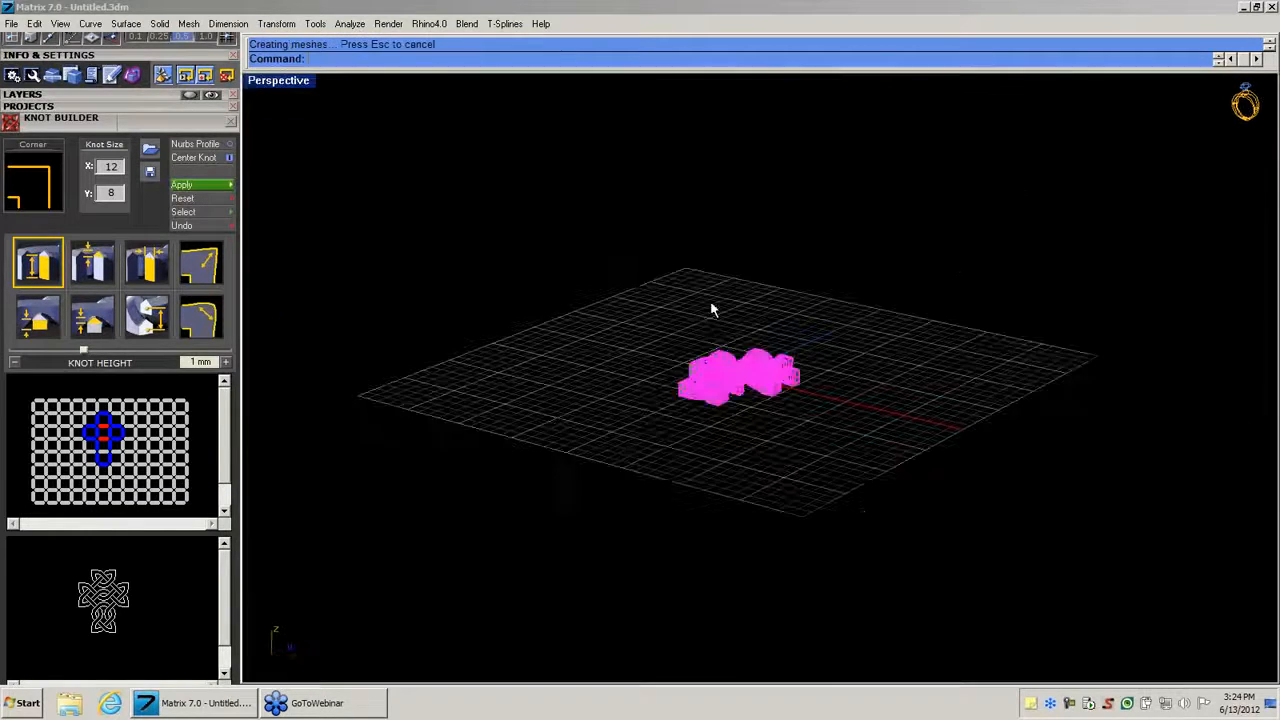
right_drag(710, 304, 693, 376)
scroll(693, 376, up, 4)
scroll(693, 378, up, 5)
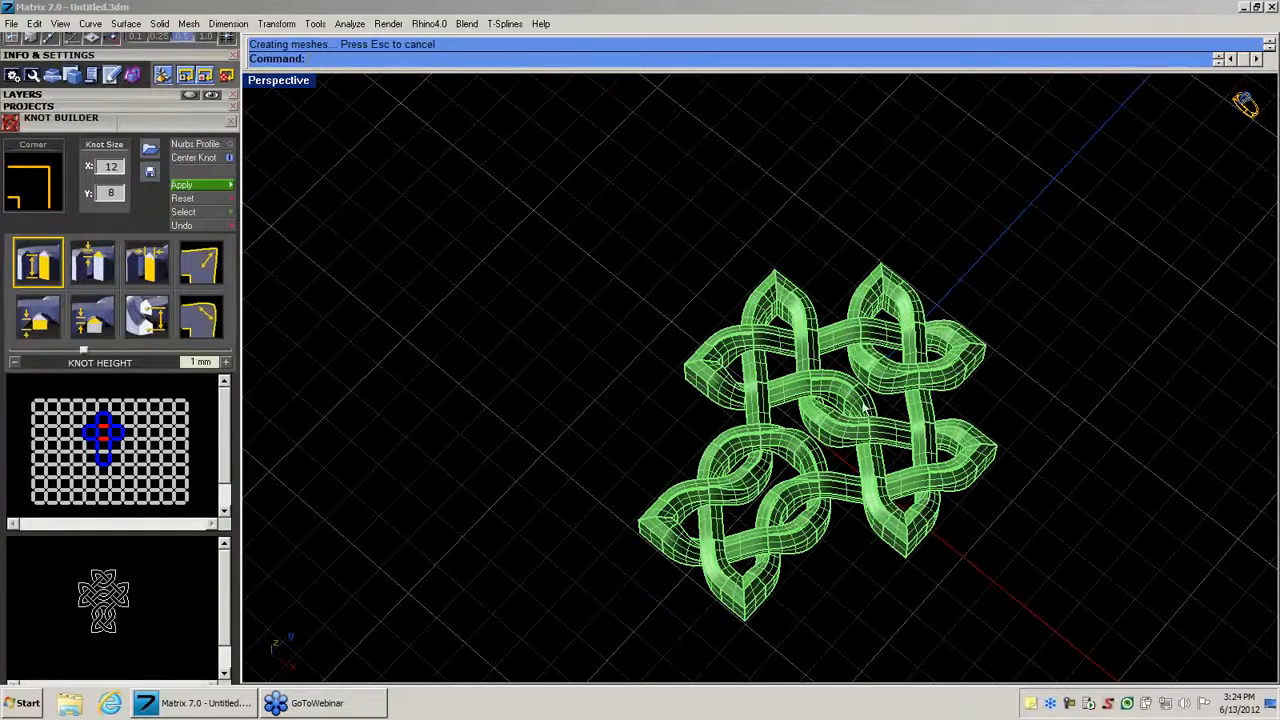
right_drag(825, 458, 832, 340)
scroll(724, 352, up, 3)
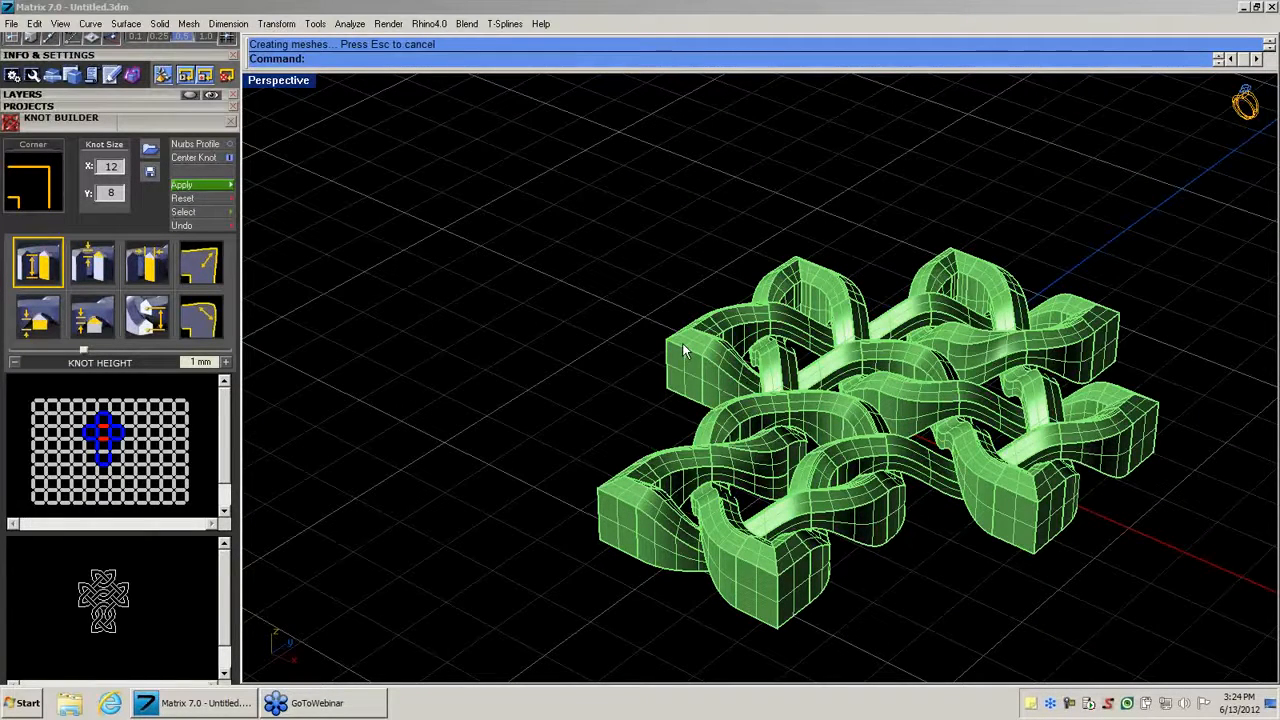
mouse_move(749, 385)
right_down()
mouse_move(752, 440)
mouse_move(768, 393)
right_up()
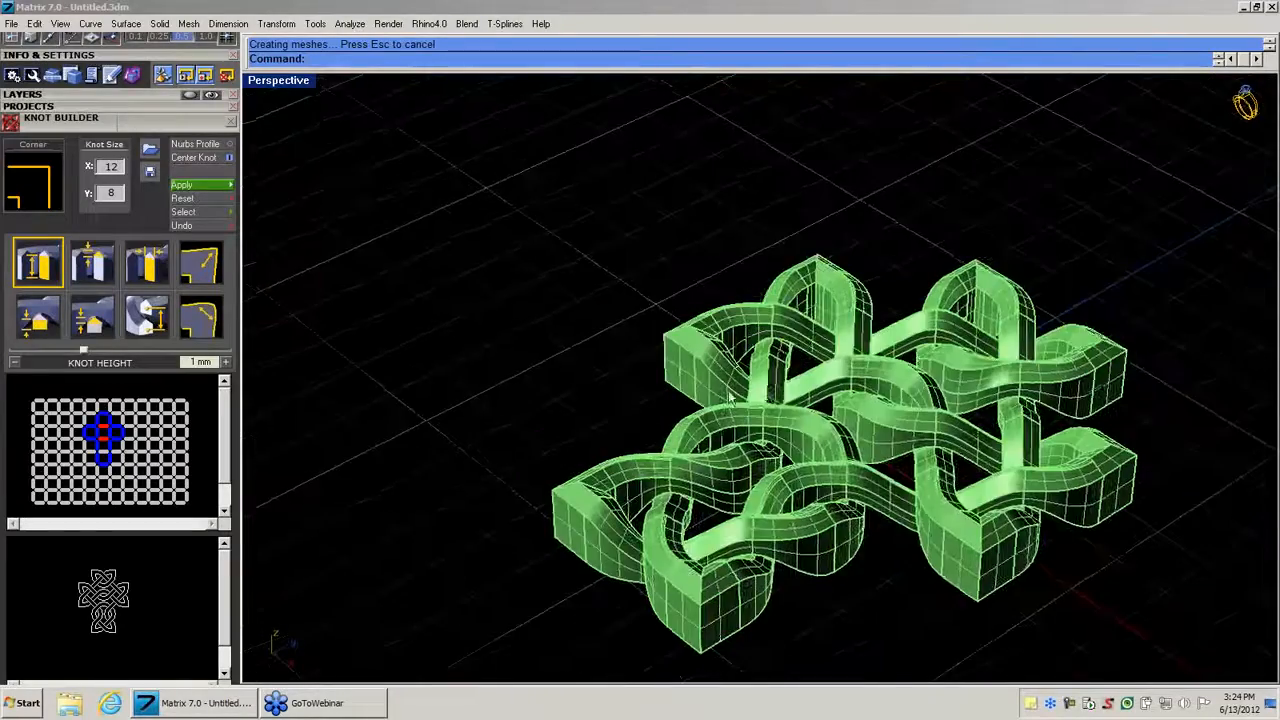
scroll(768, 393, up, 4)
scroll(768, 393, down, 6)
right_drag(842, 492, 823, 474)
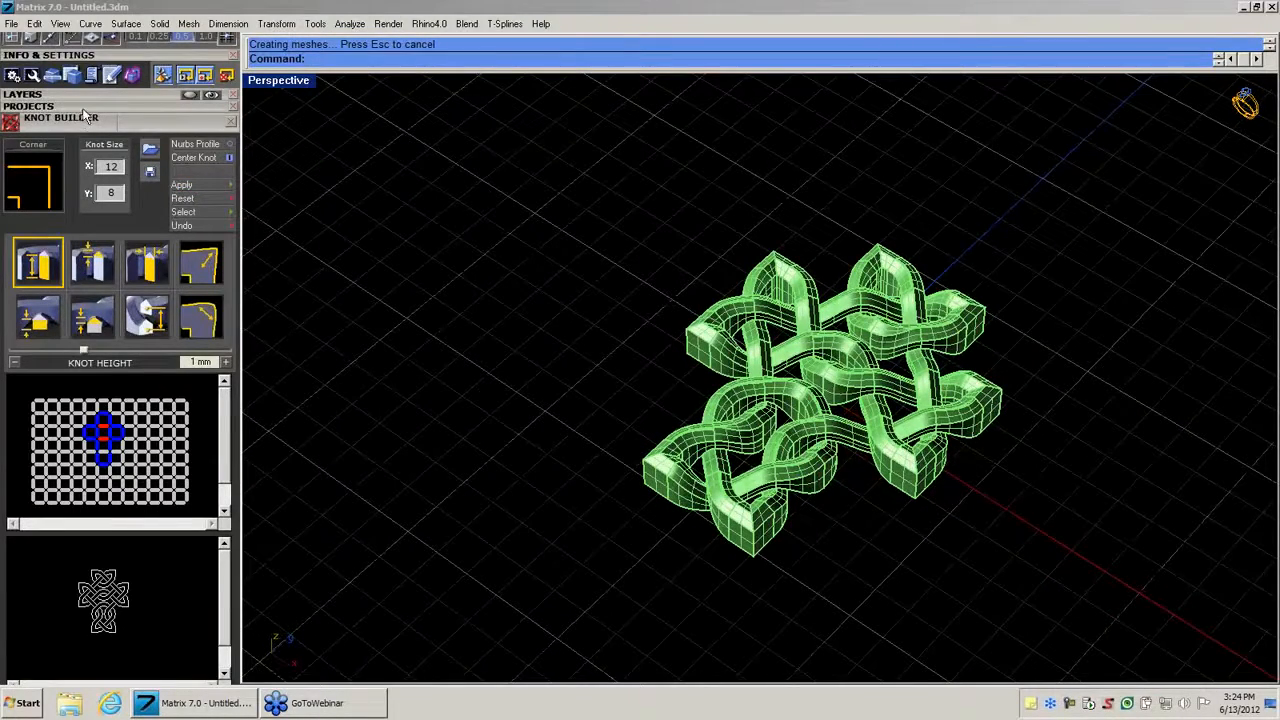
Browse the ring and ornament builders, including Eternity, Signet Ring, Raised Band, Award Ring, Freeform Knot, Pattern and Nautilus.
drag(82, 112, 42, 368)
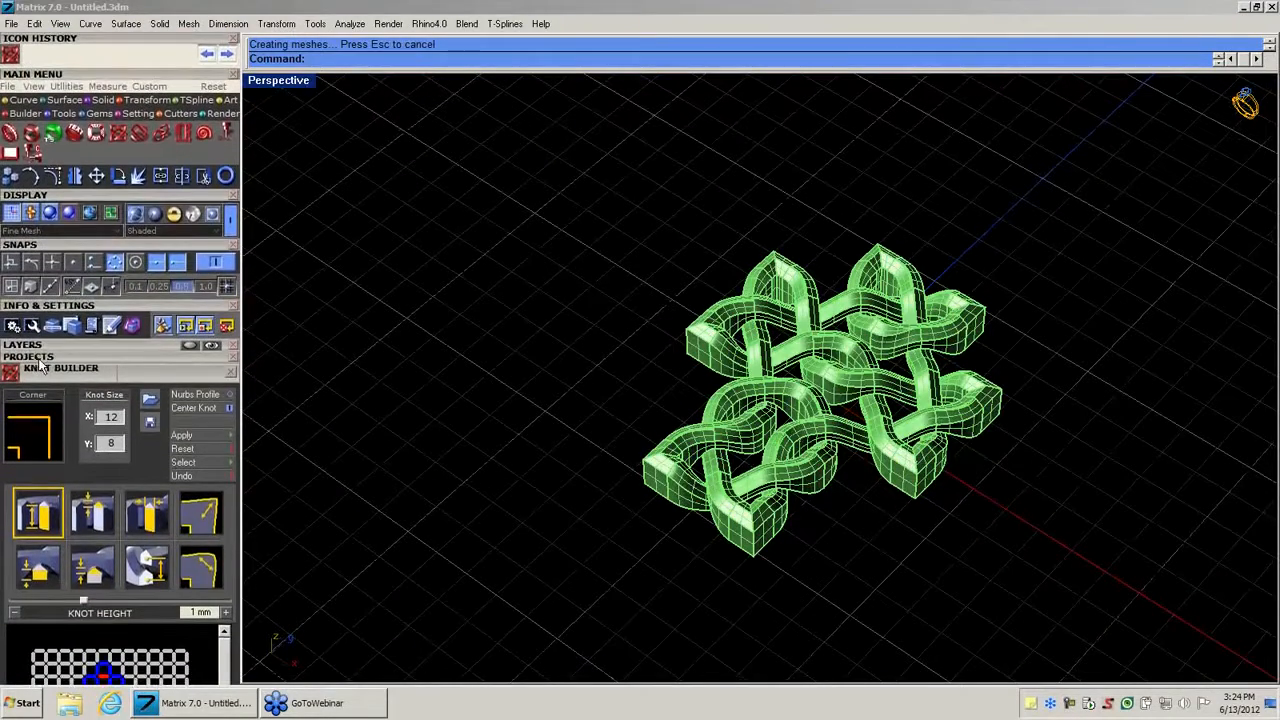
click(9, 133)
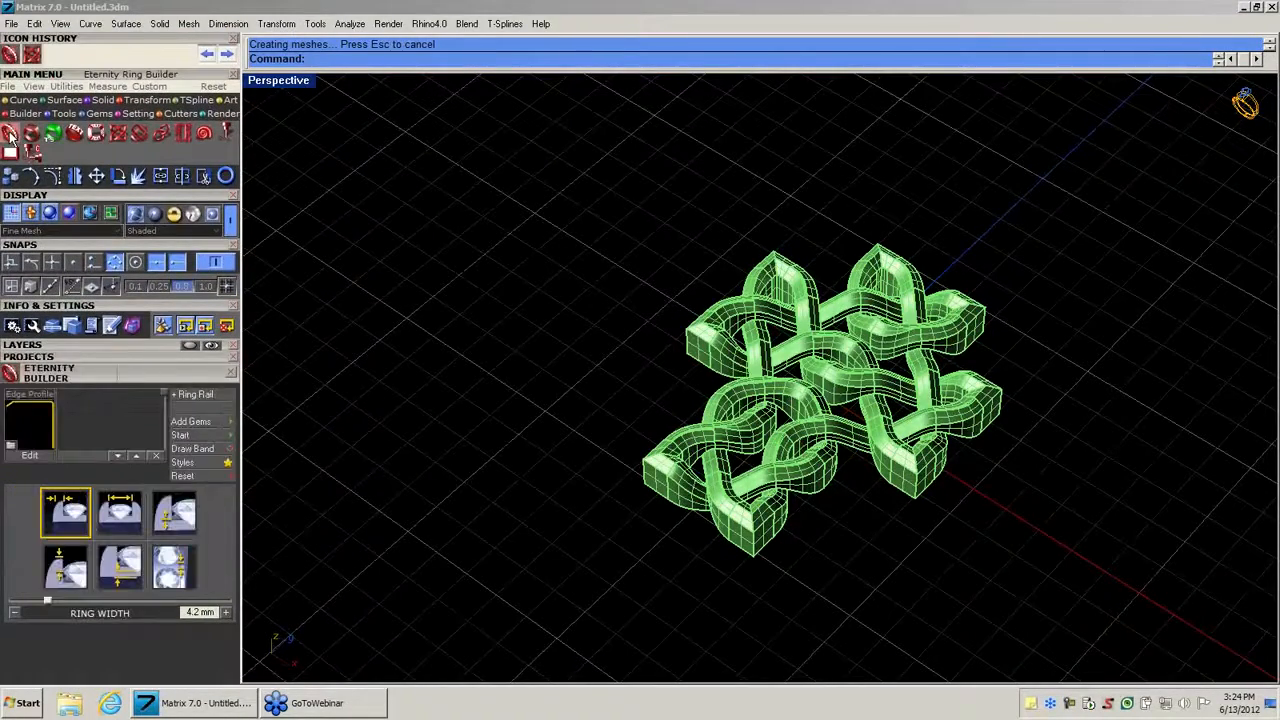
click(31, 134)
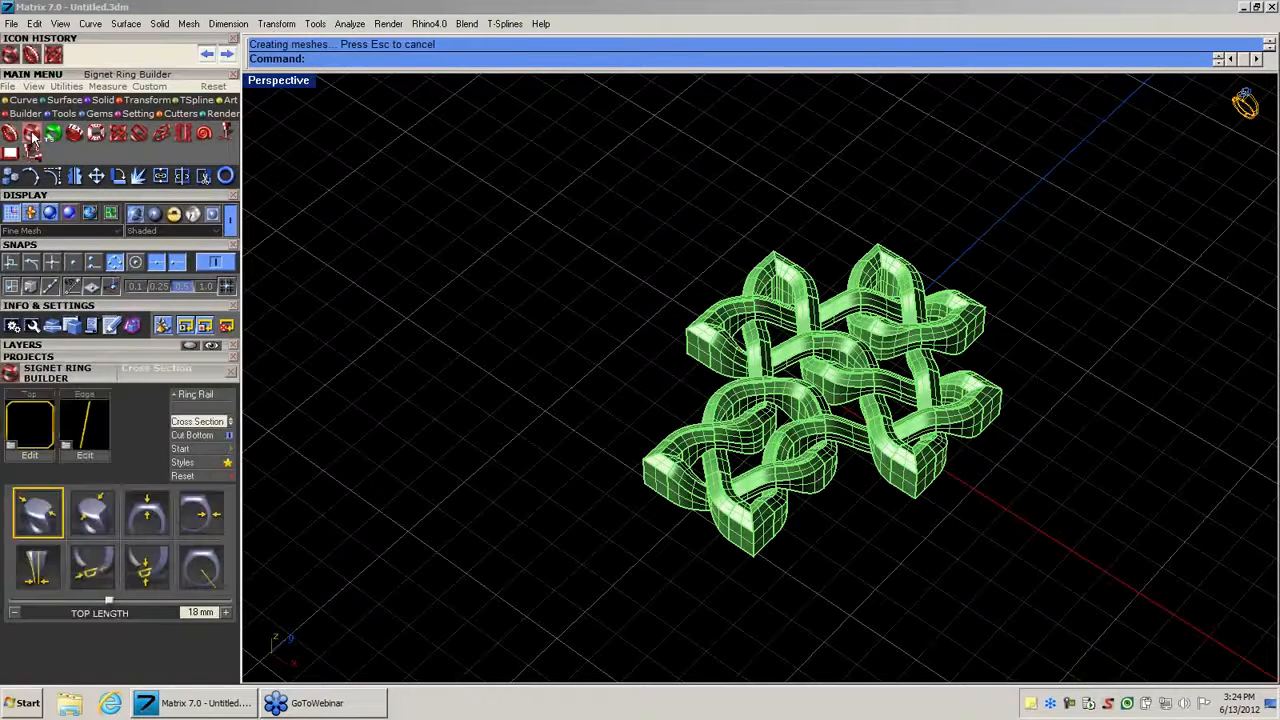
click(76, 134)
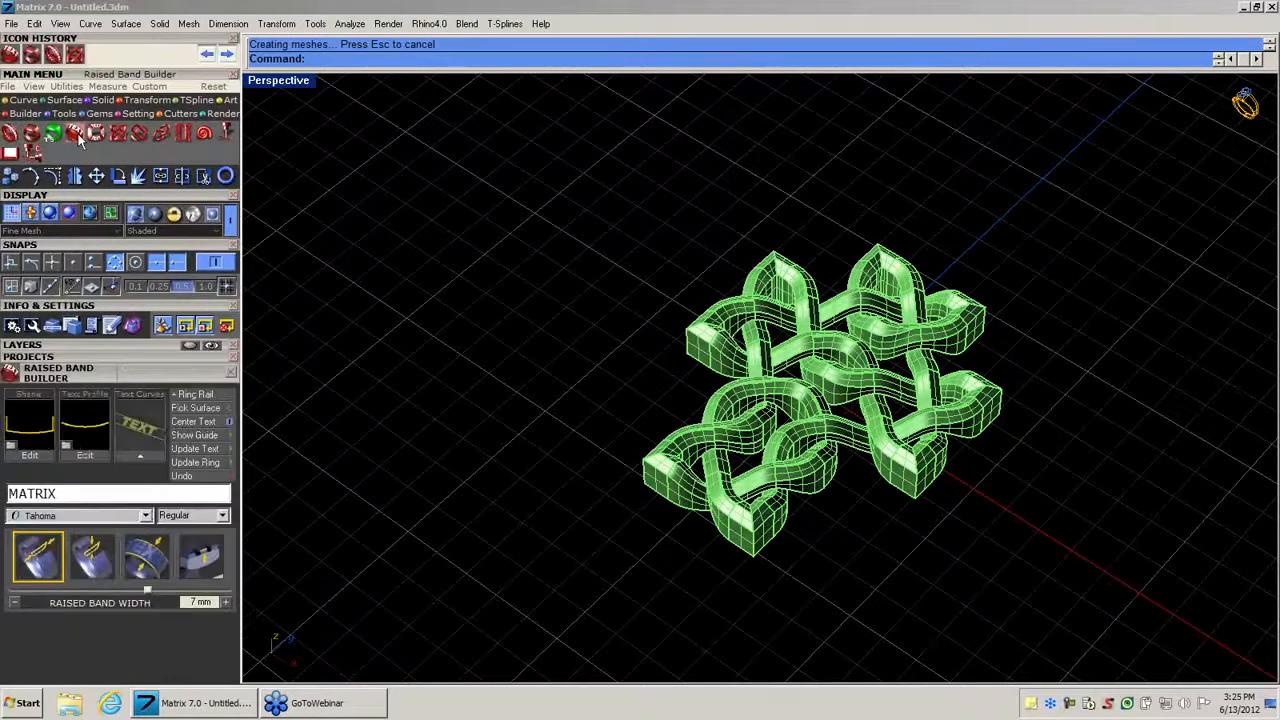
click(93, 132)
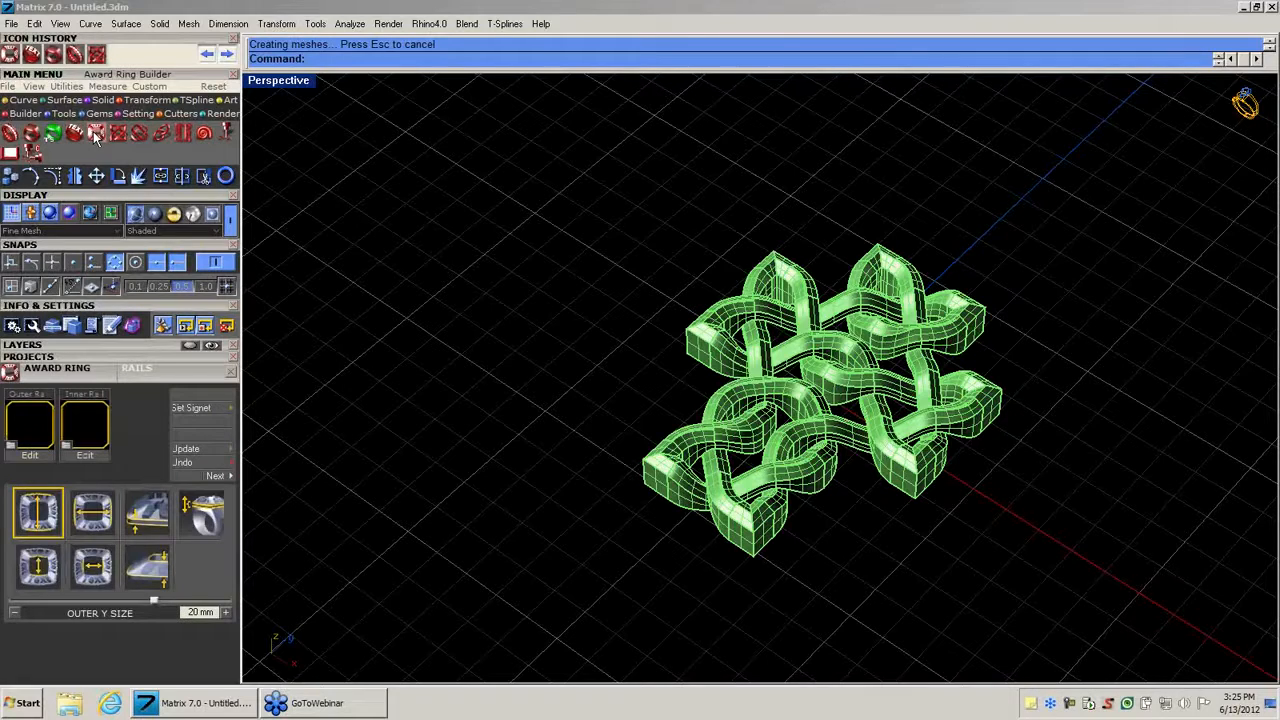
click(114, 134)
click(130, 133)
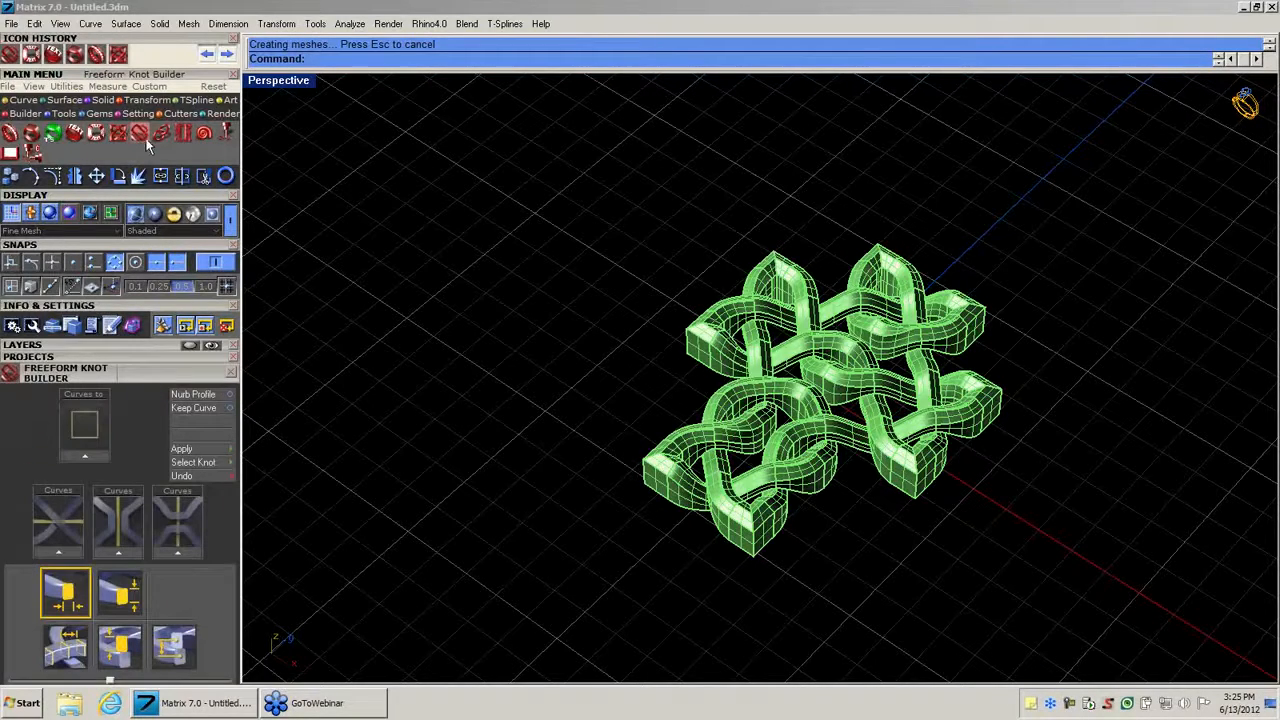
click(161, 134)
click(182, 133)
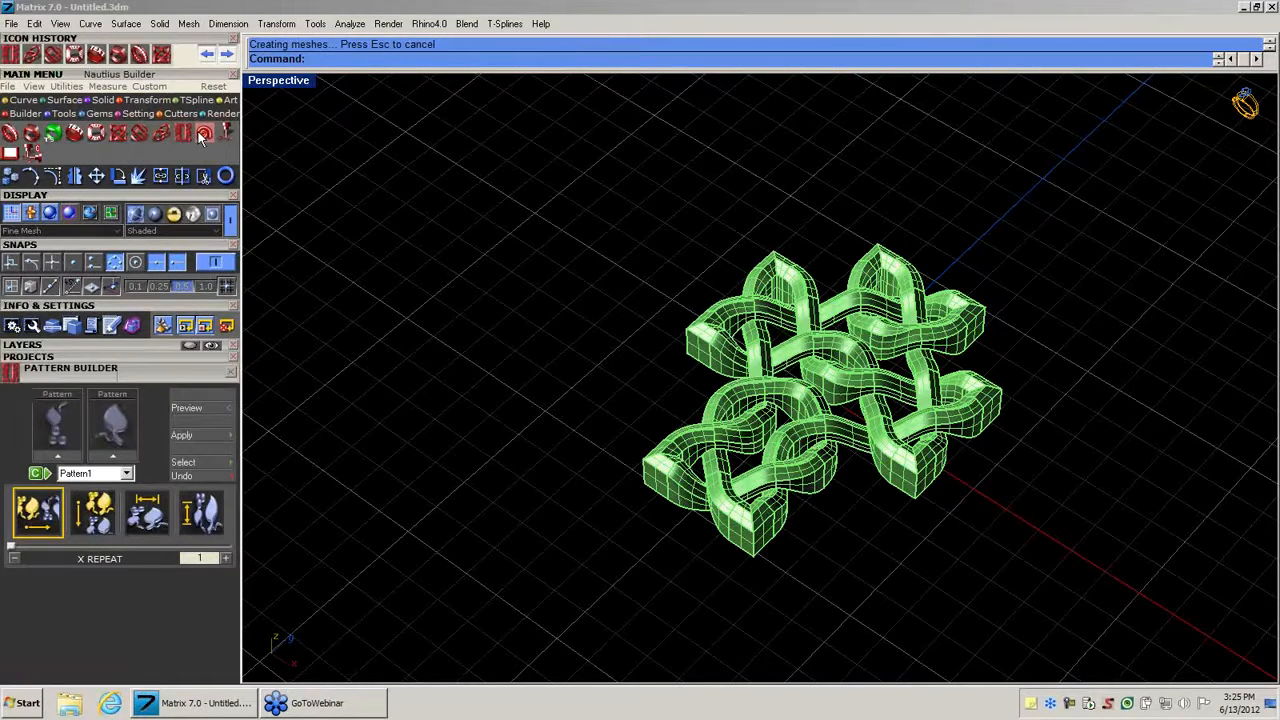
click(203, 136)
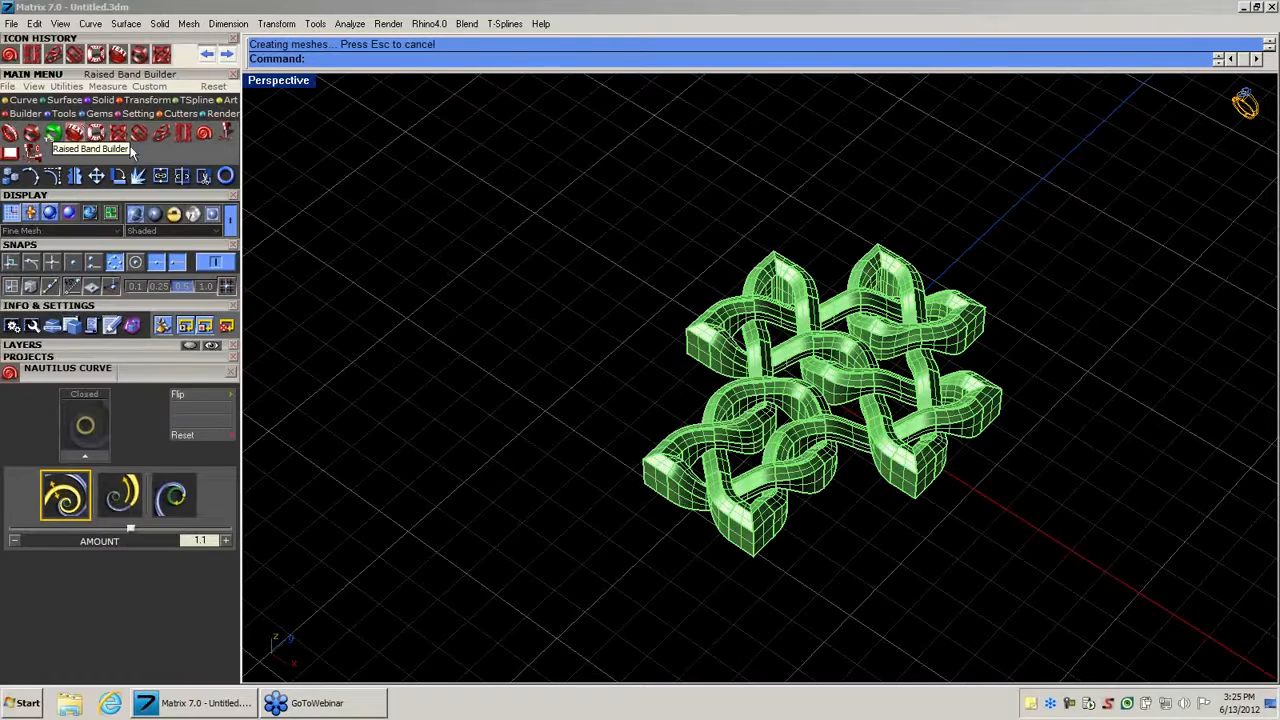
Delete the whole cross knot and restore the default four-viewport layout.
drag(560, 160, 1164, 664)
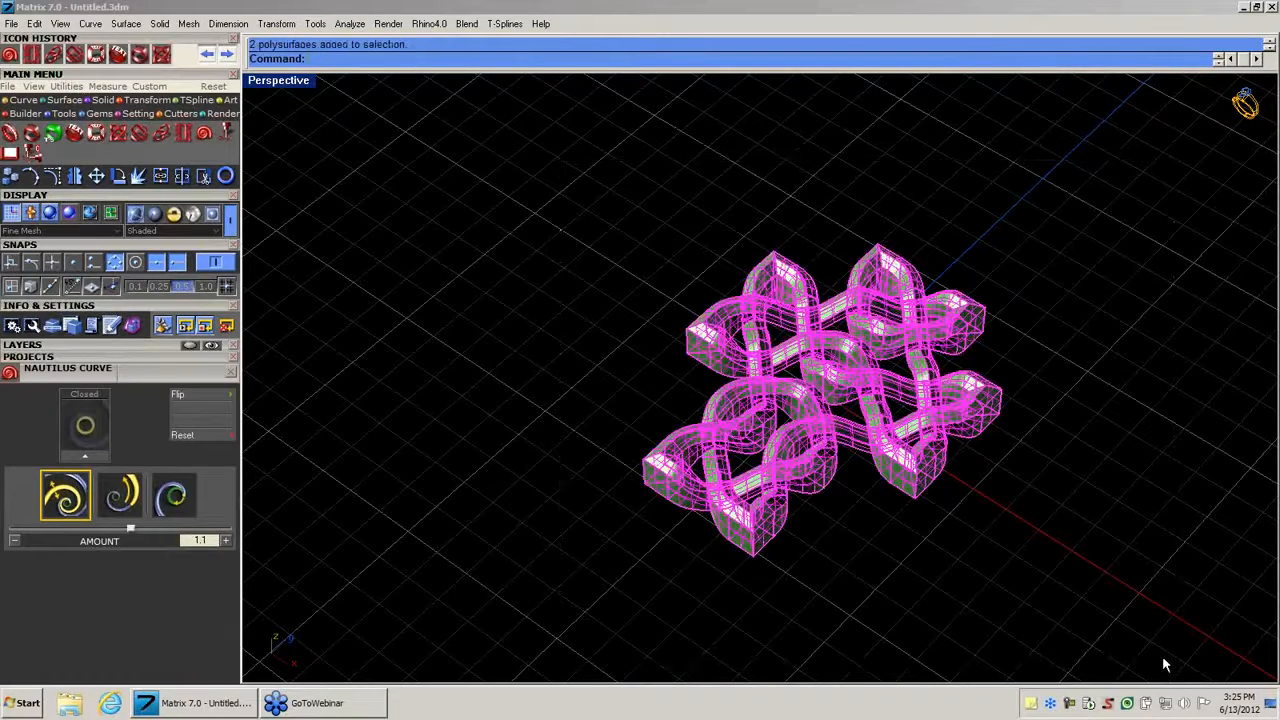
key(Delete)
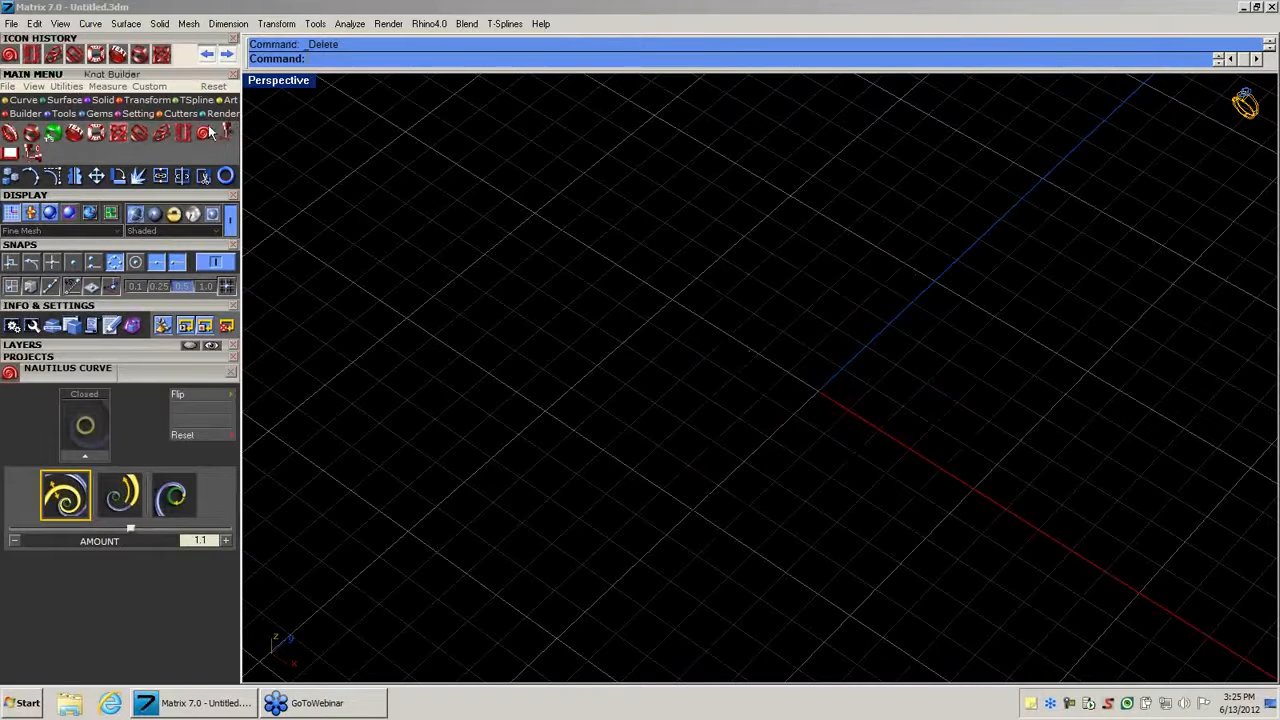
click(218, 86)
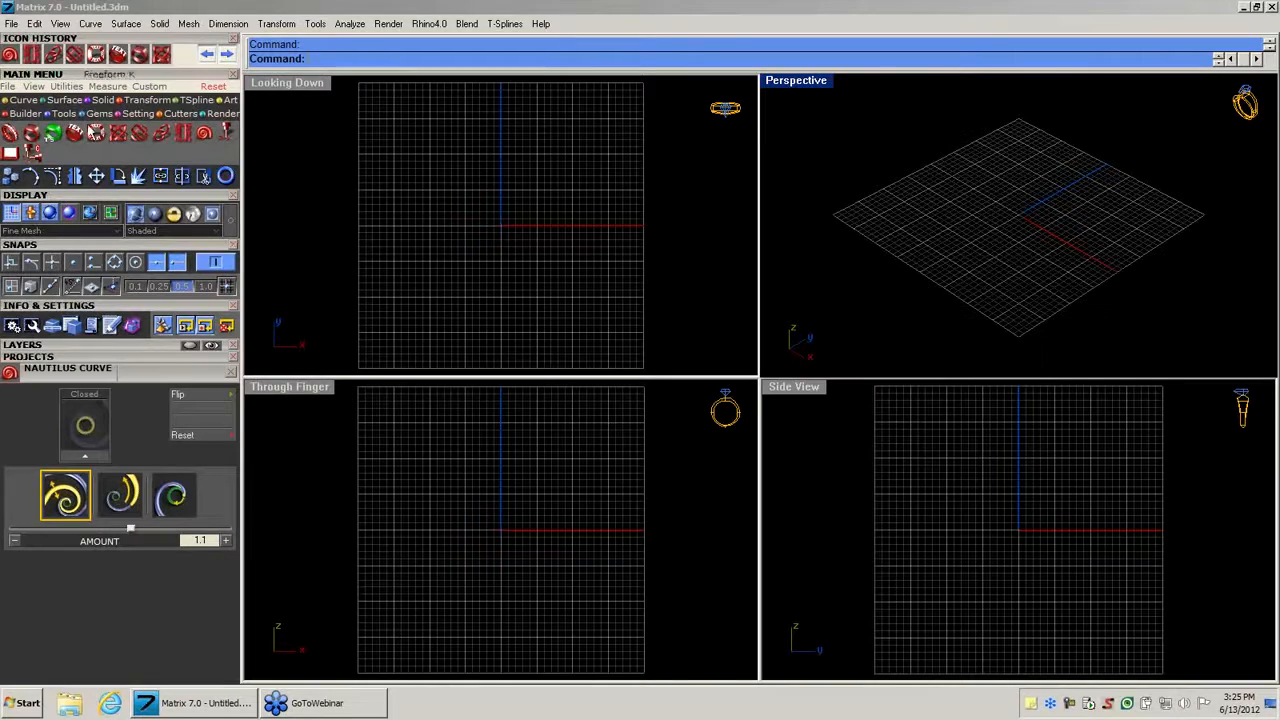
Create a USA size 7 ring rail with the Ring Rail tool, declining to replace the existing rail.
click(57, 113)
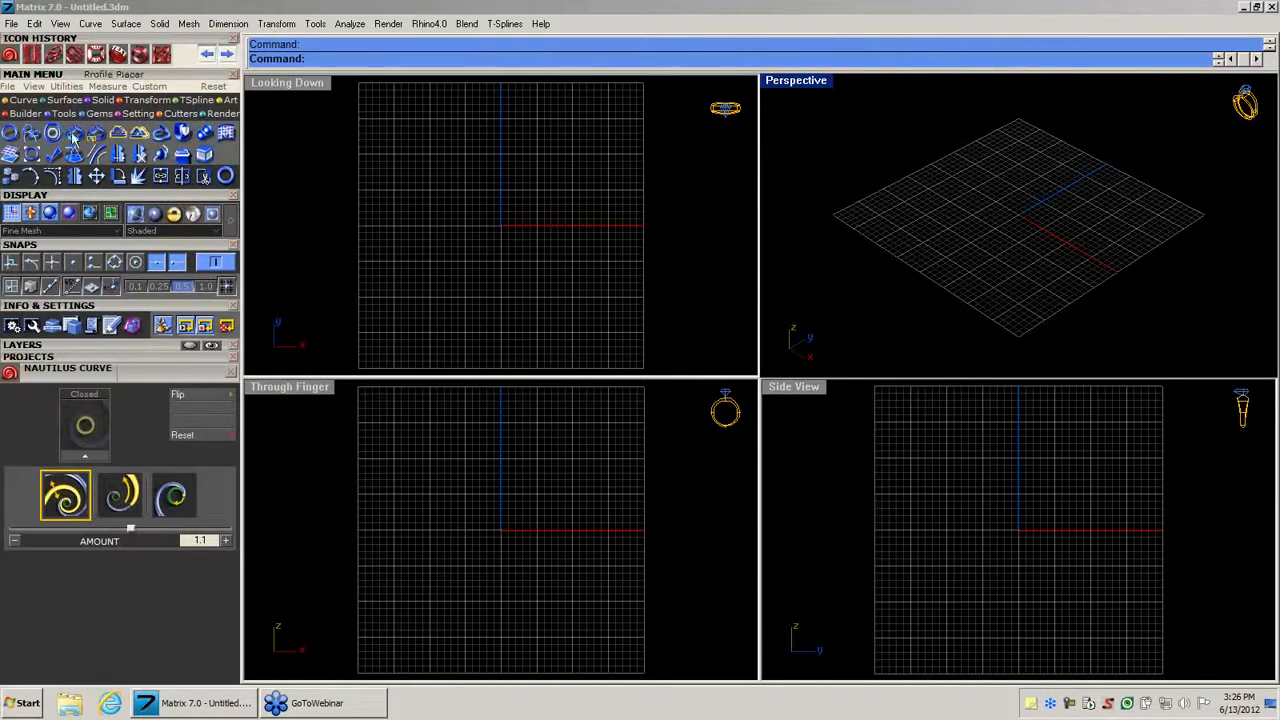
click(13, 137)
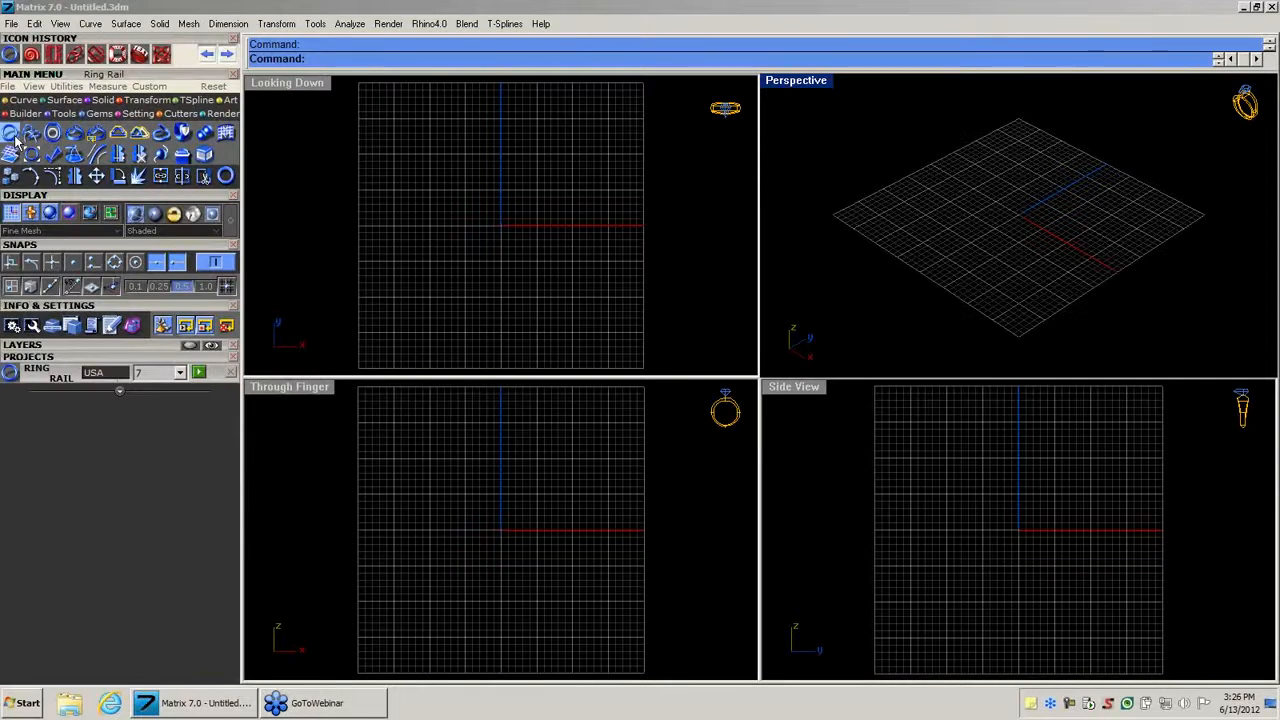
click(180, 373)
mouse_move(182, 427)
mouse_down()
mouse_move(180, 397)
mouse_move(182, 469)
mouse_move(185, 411)
mouse_up()
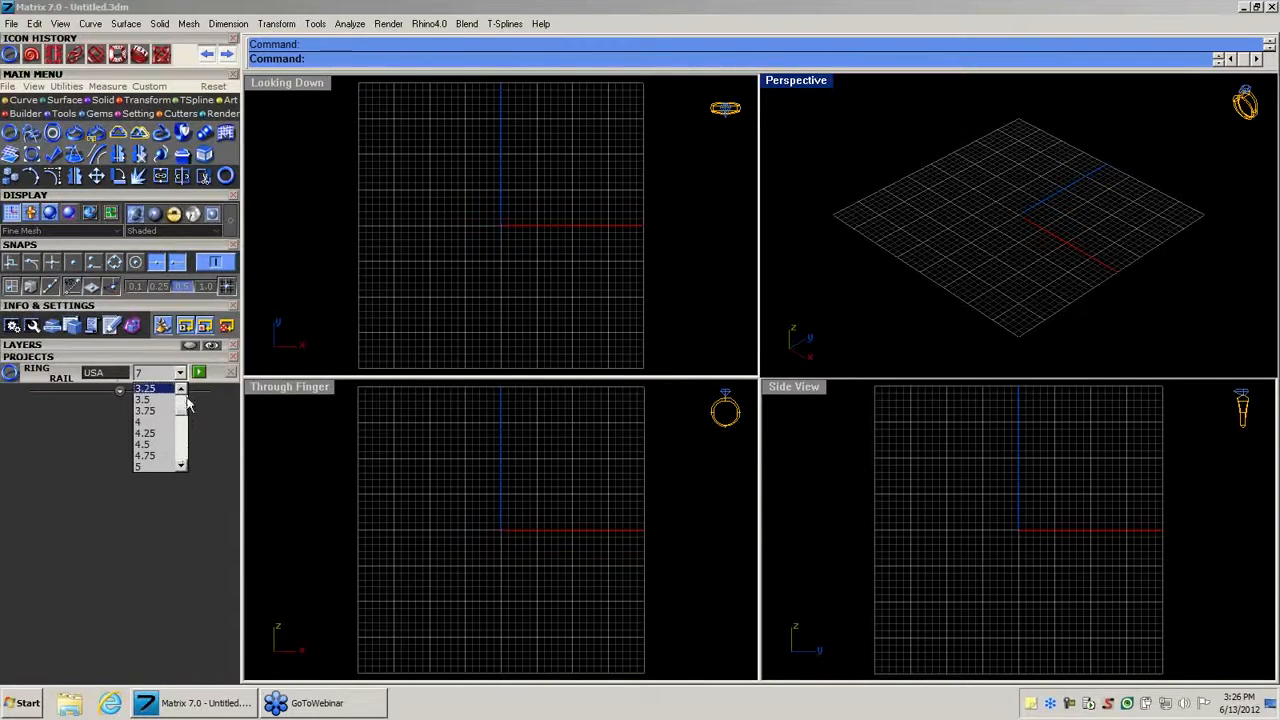
click(211, 414)
click(199, 372)
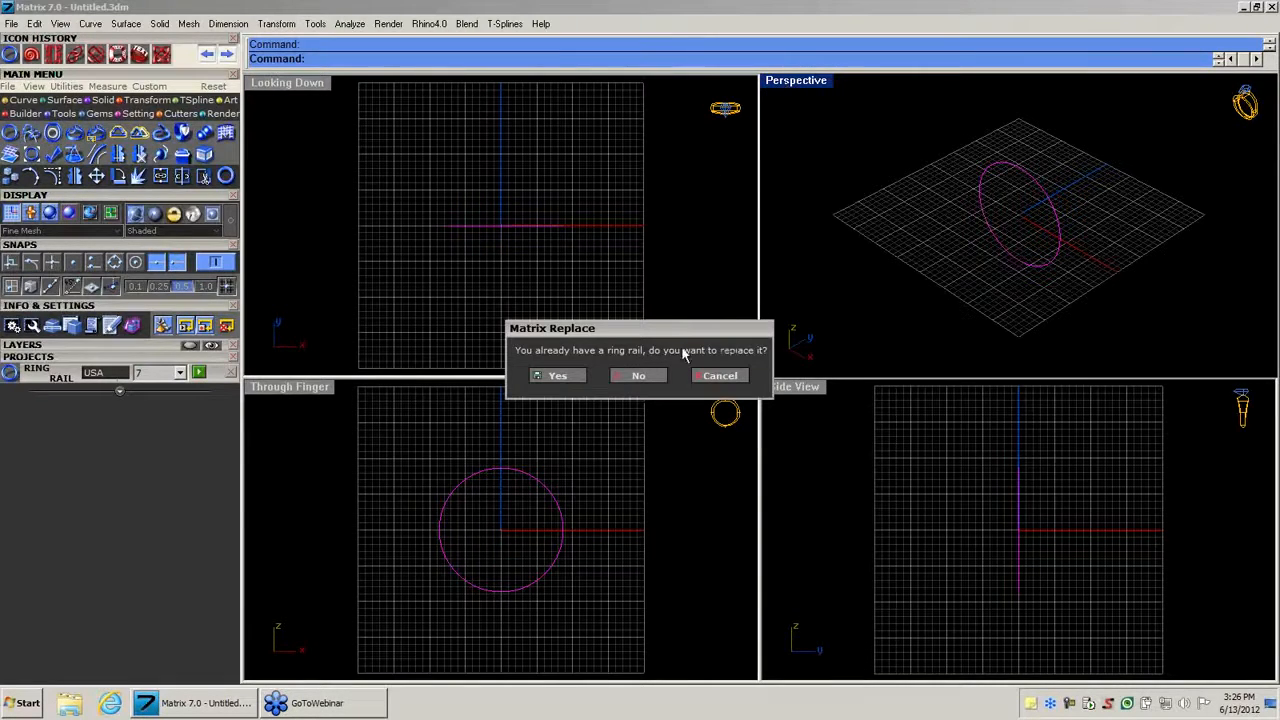
click(633, 376)
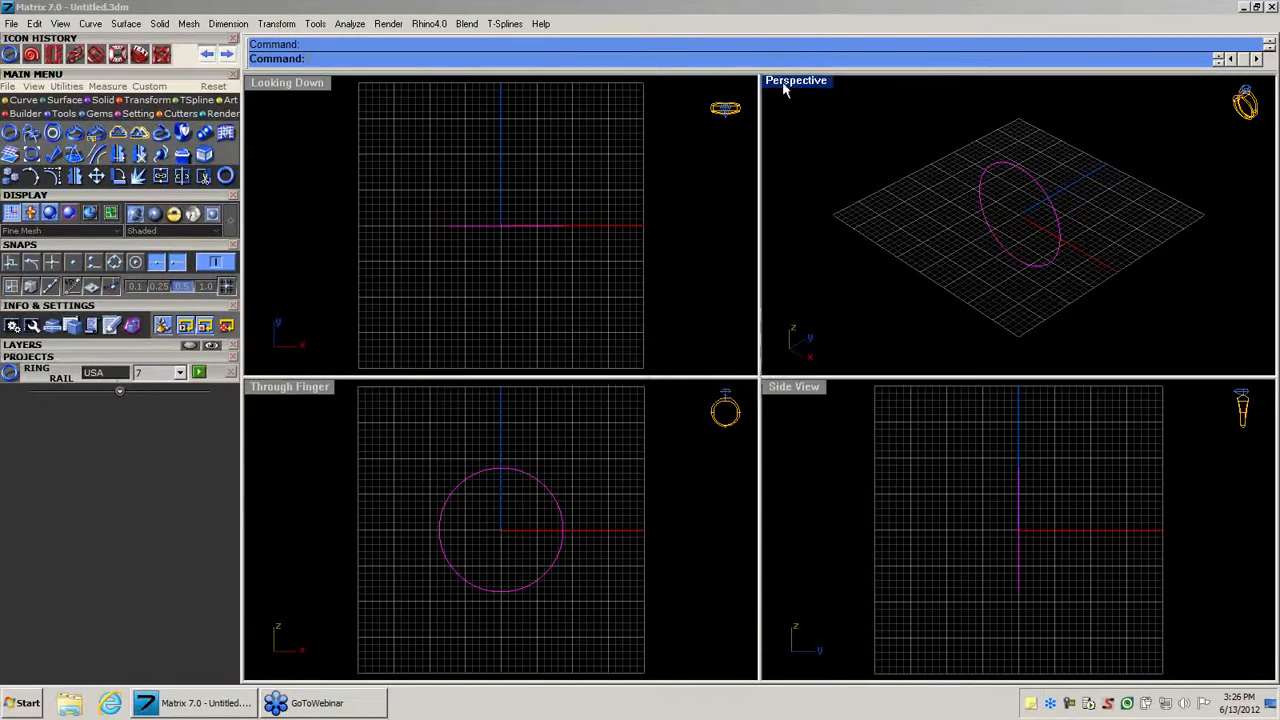
Enlarge the Perspective view and turn the ring rail to face the viewer.
double_click(783, 85)
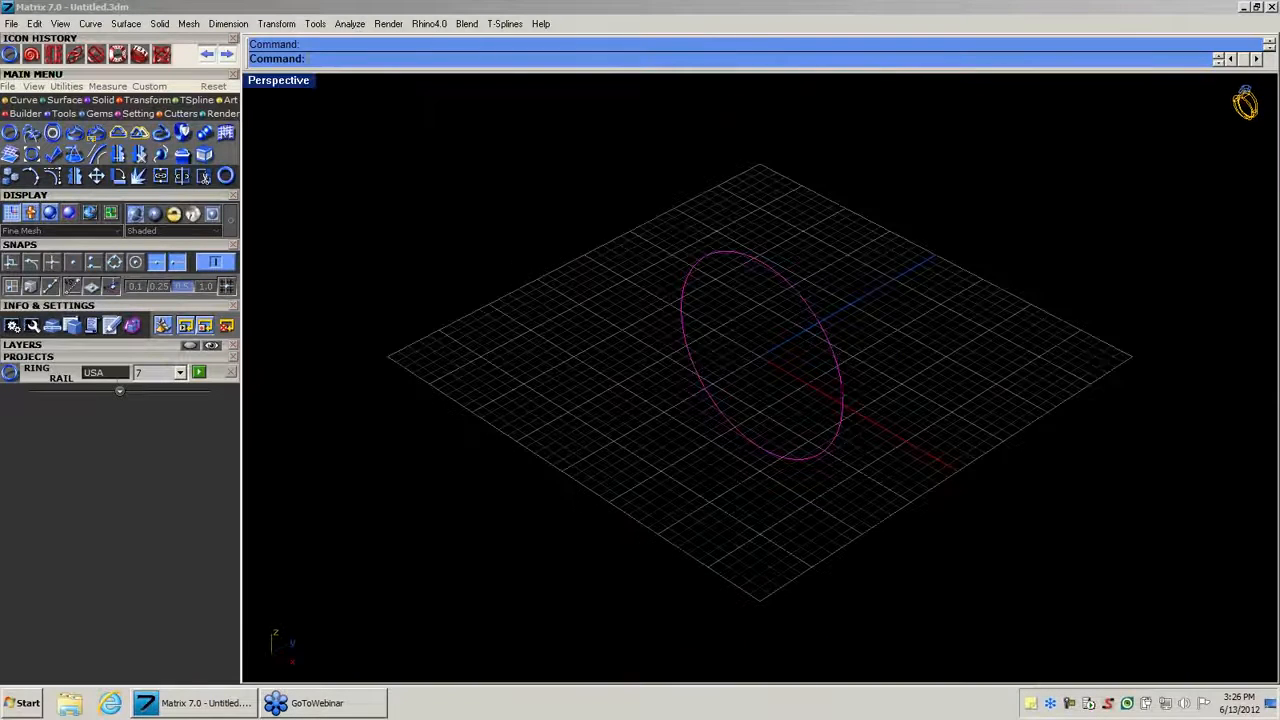
right_drag(631, 386, 744, 350)
scroll(720, 300, up, 2)
scroll(804, 341, down, 4)
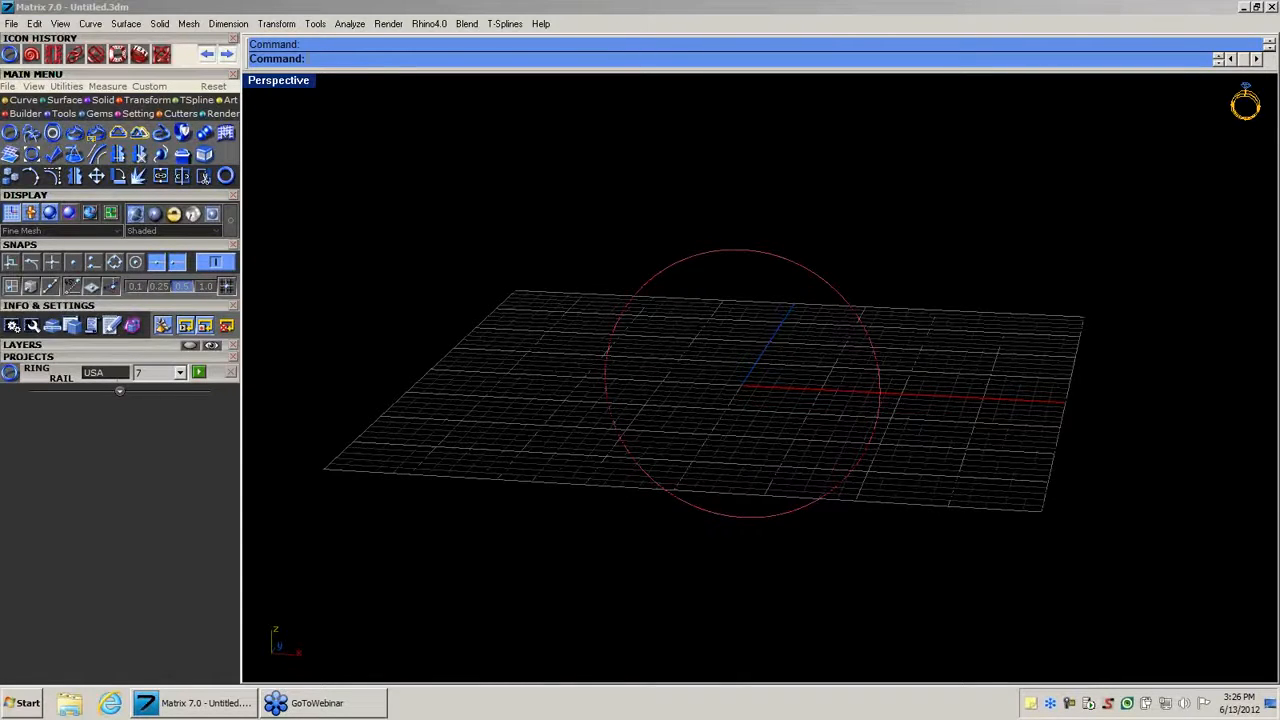
right_drag(724, 404, 726, 360)
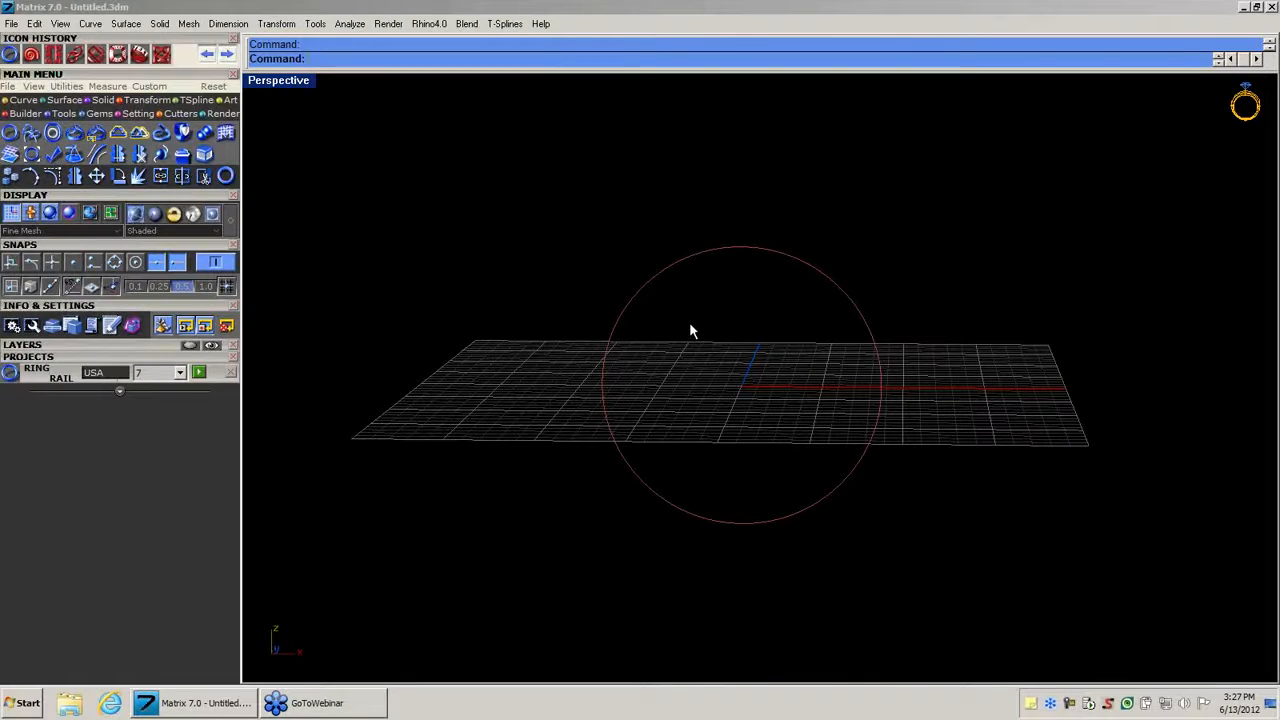
Draw a rectangle around the ring rail in the Through Finger view, and delete it.
click(20, 100)
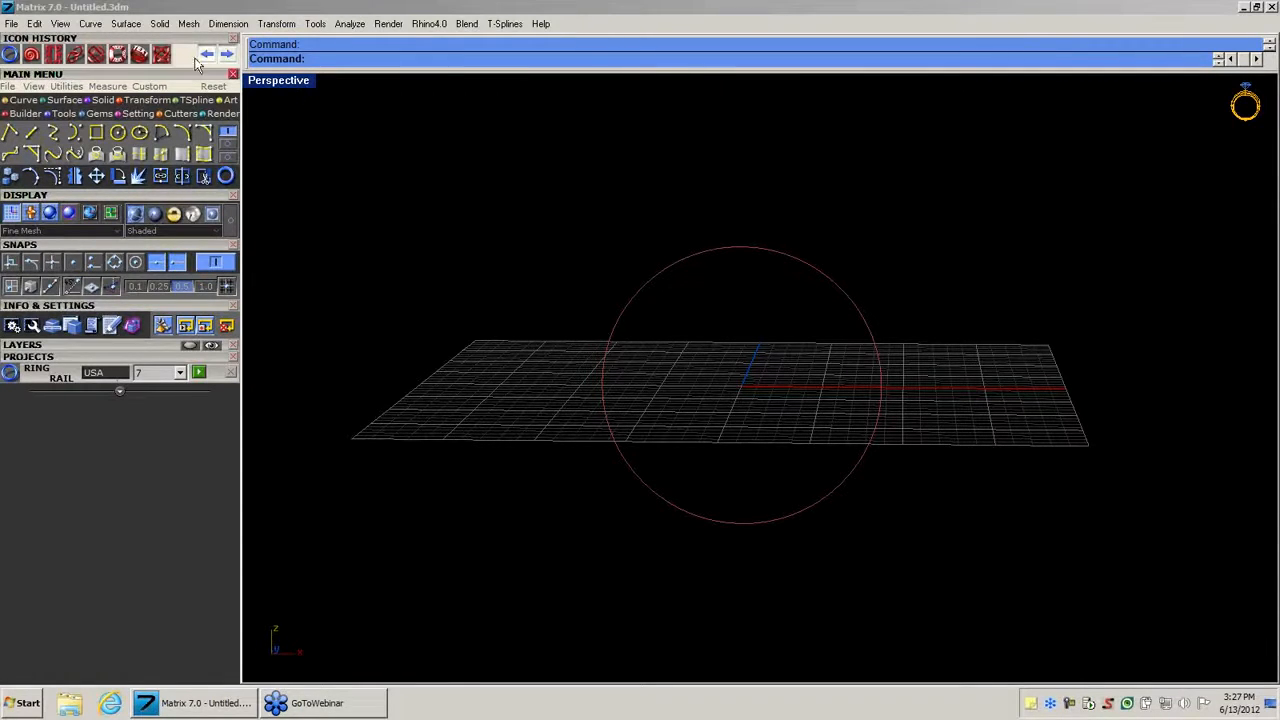
click(96, 132)
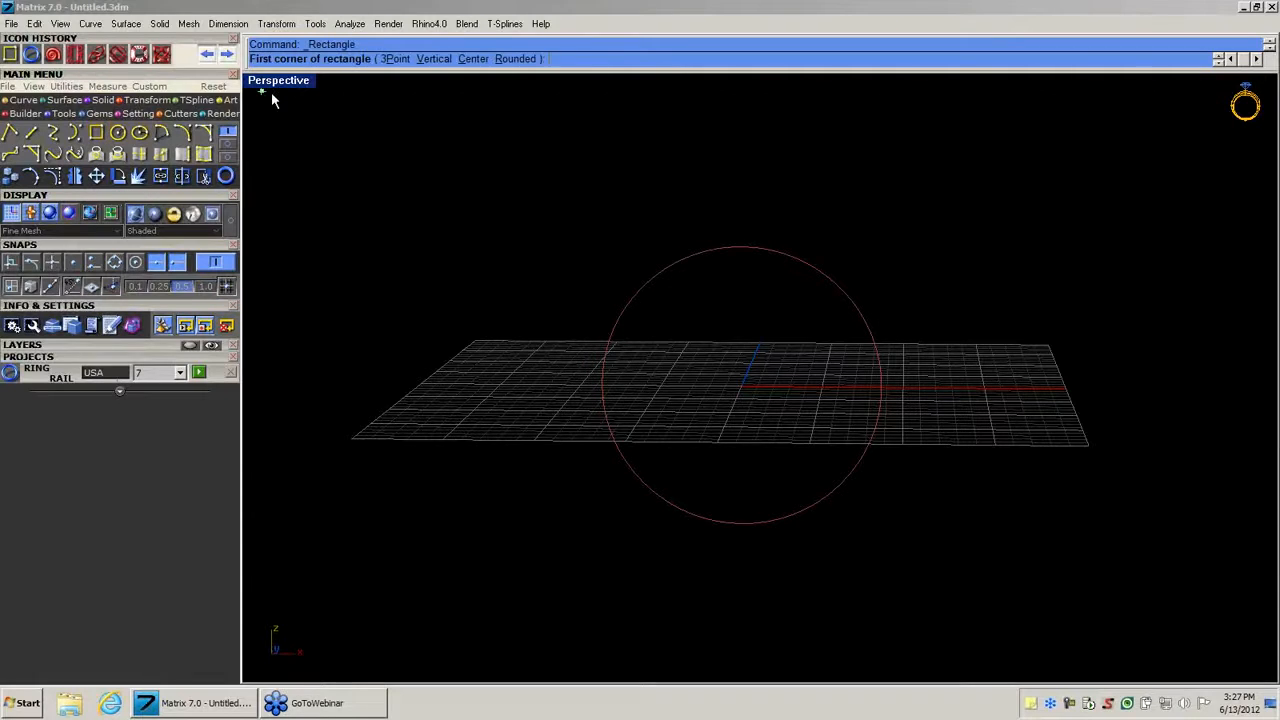
double_click(270, 84)
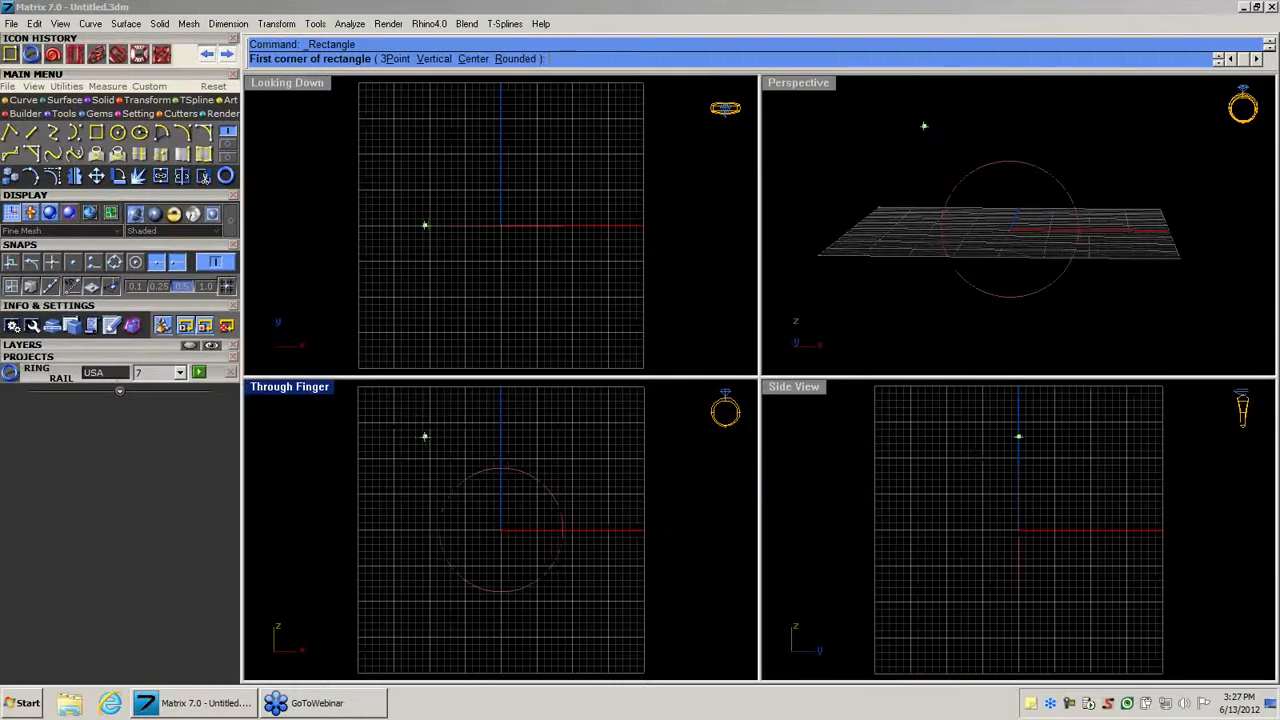
double_click(399, 386)
click(598, 217)
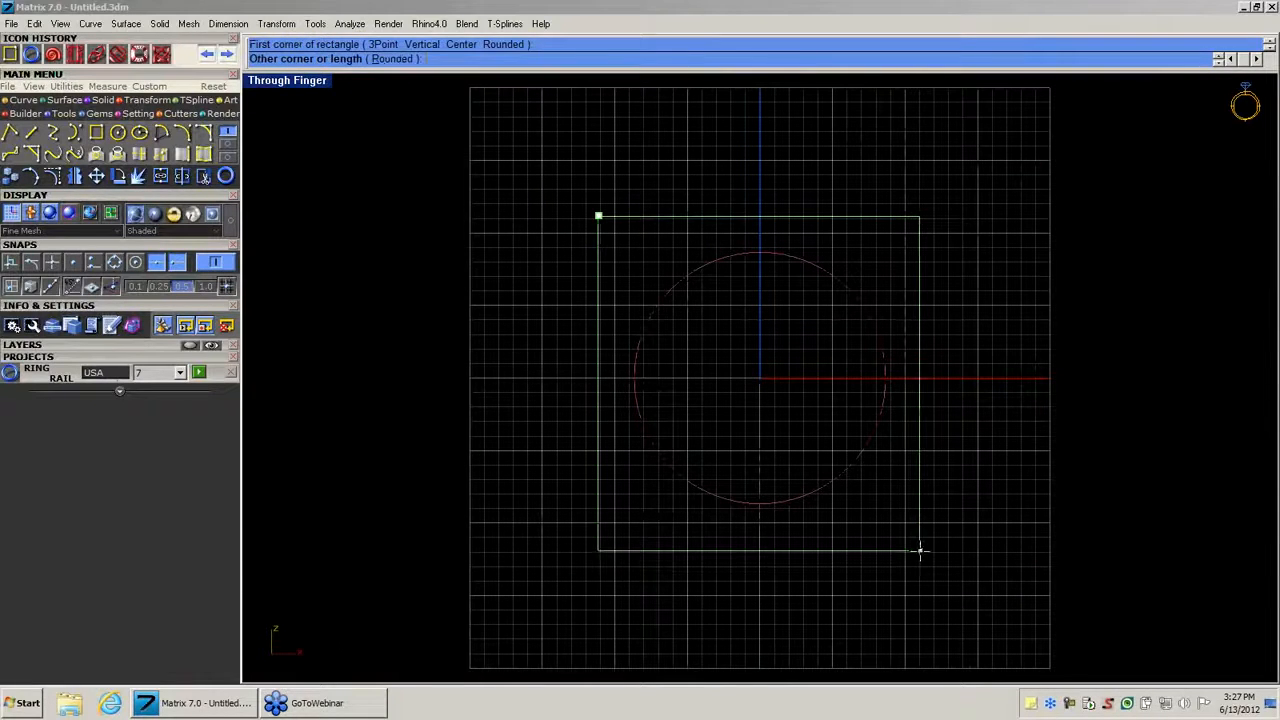
click(919, 550)
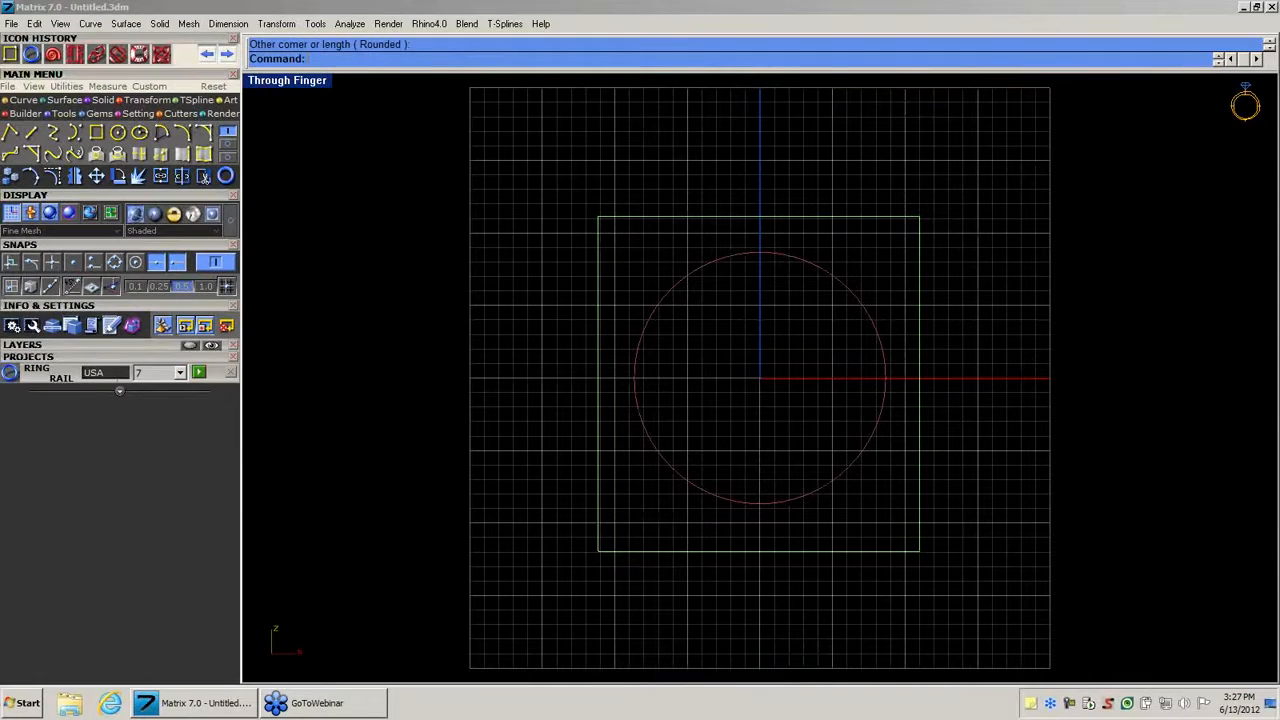
click(819, 551)
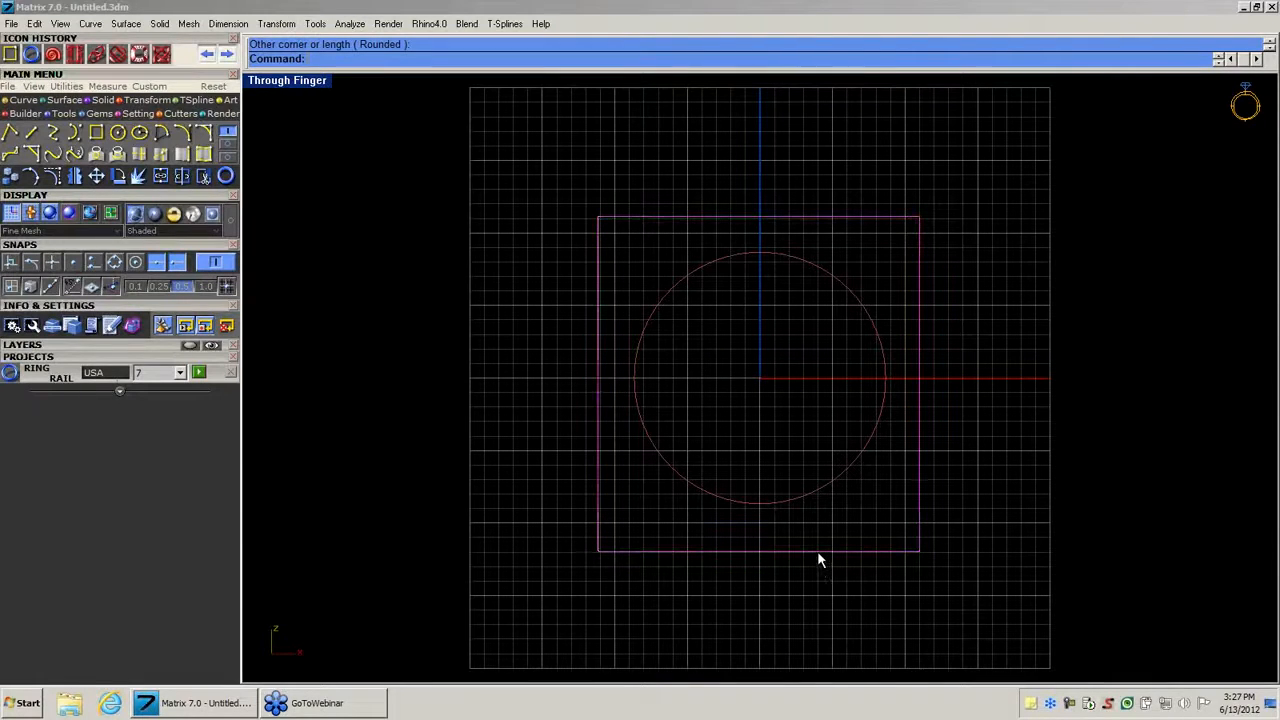
key(Delete)
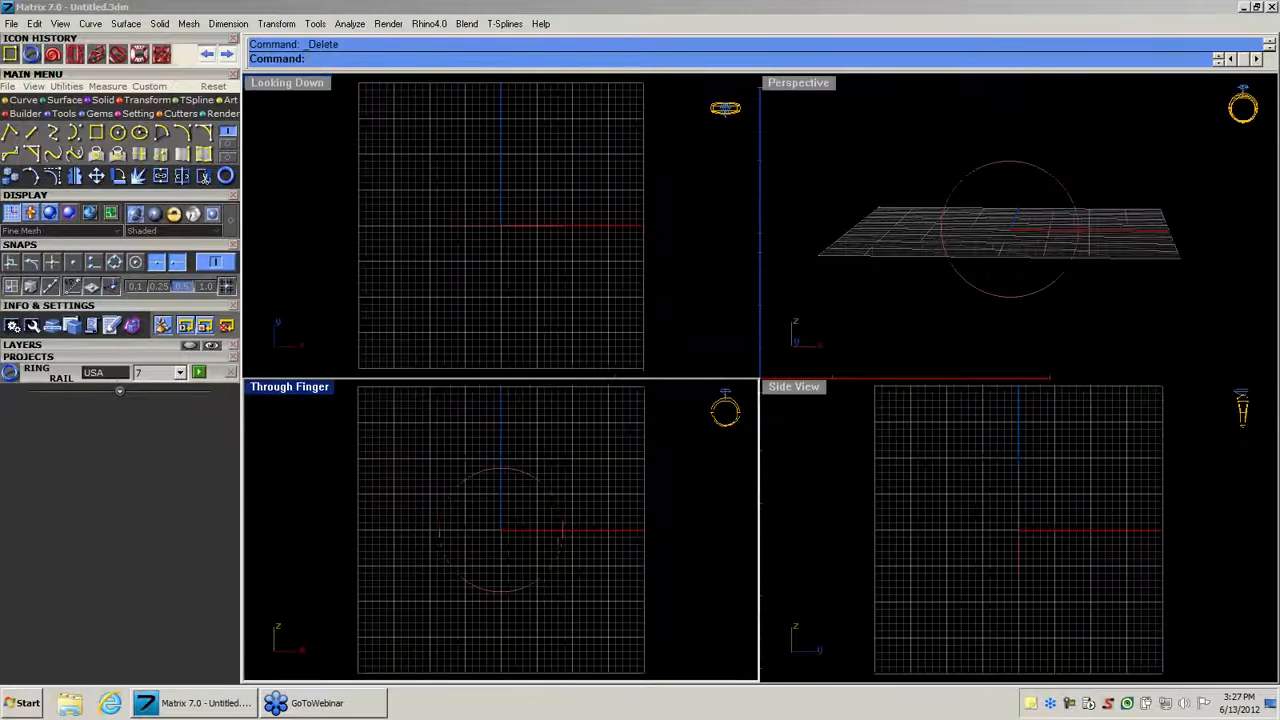
Create an outside ring rail around the inner ring rail in the Perspective view, 4 mm at the top and 2 mm at the sides and bottom.
double_click(798, 83)
mouse_move(766, 323)
right_down()
mouse_move(731, 338)
mouse_move(766, 317)
right_up()
click(766, 260)
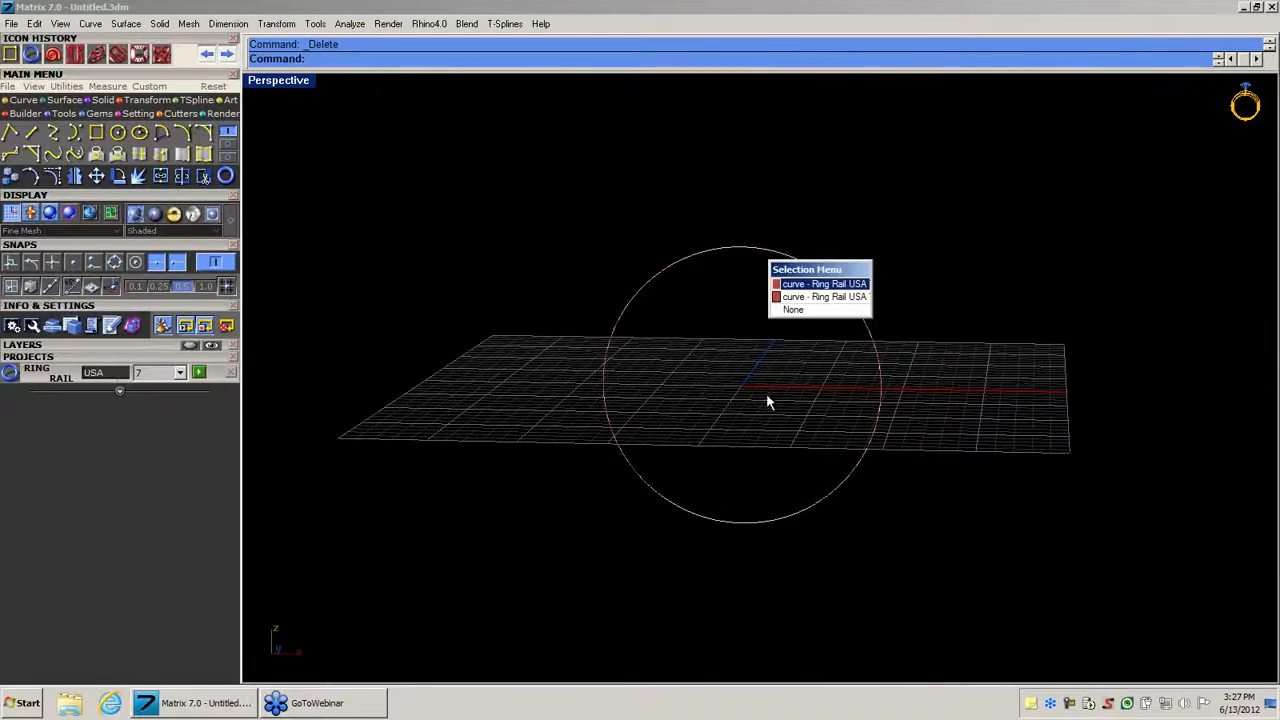
click(787, 295)
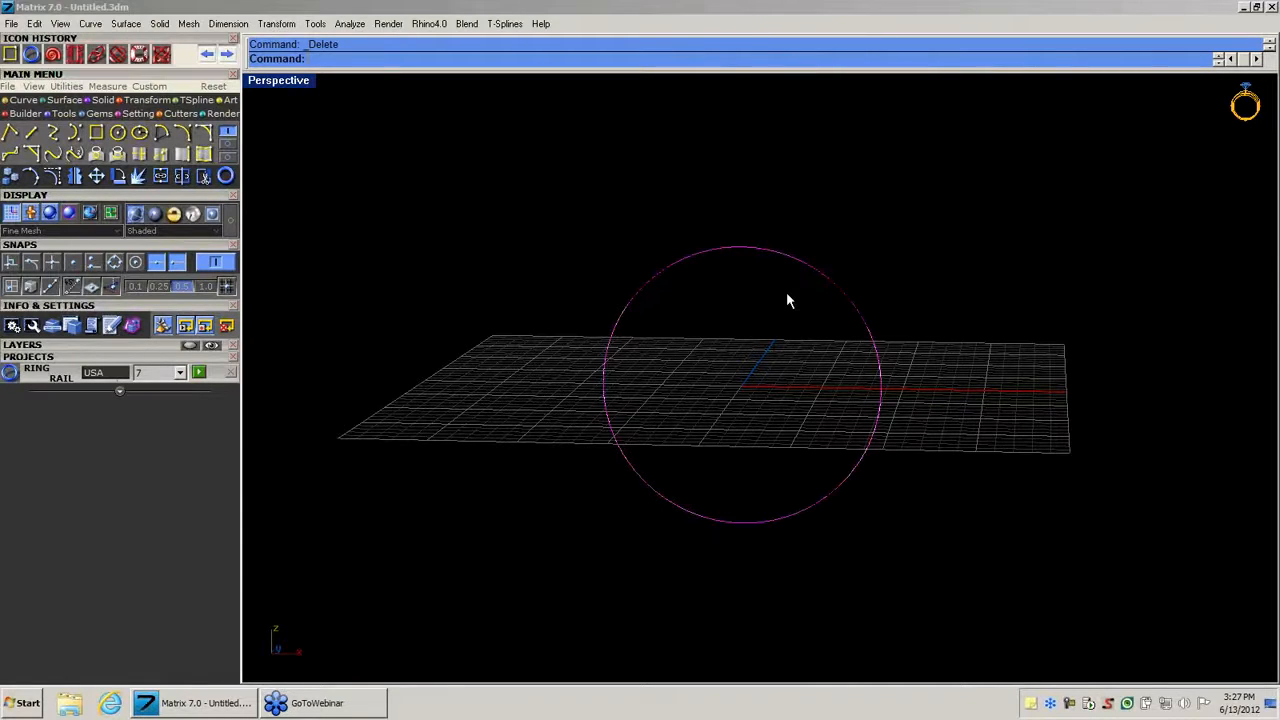
middle_click(740, 262)
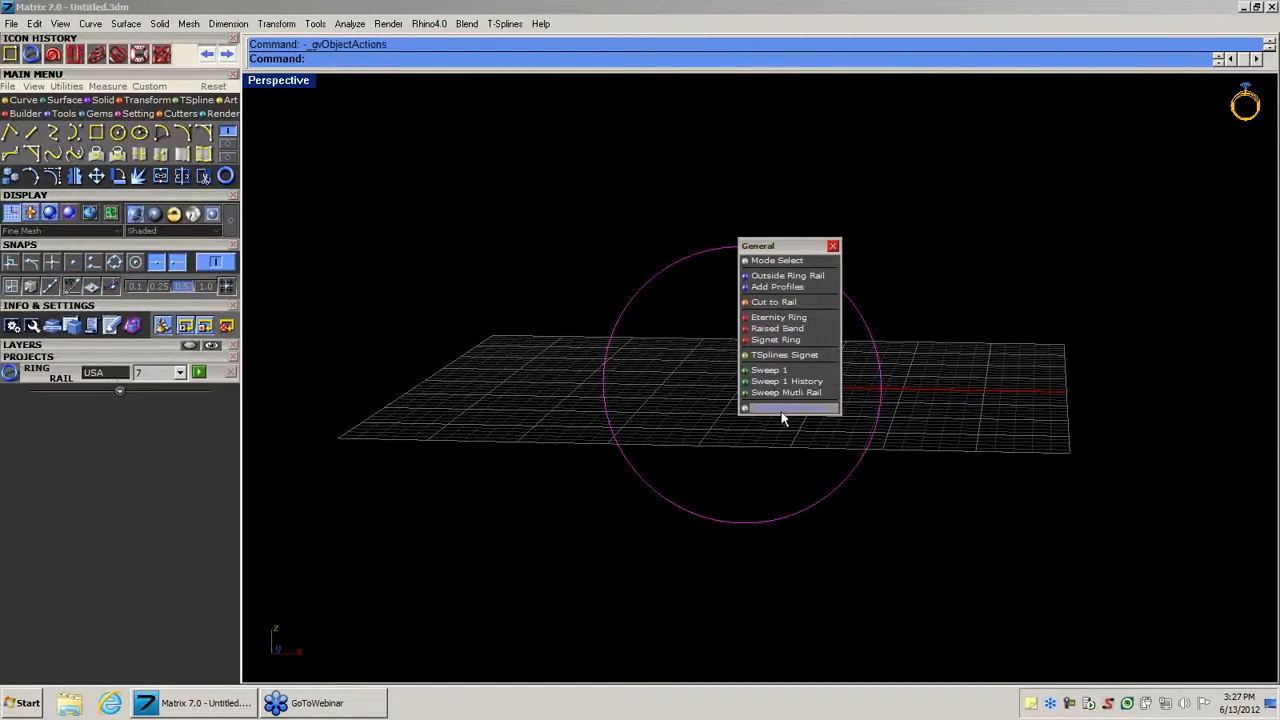
click(790, 276)
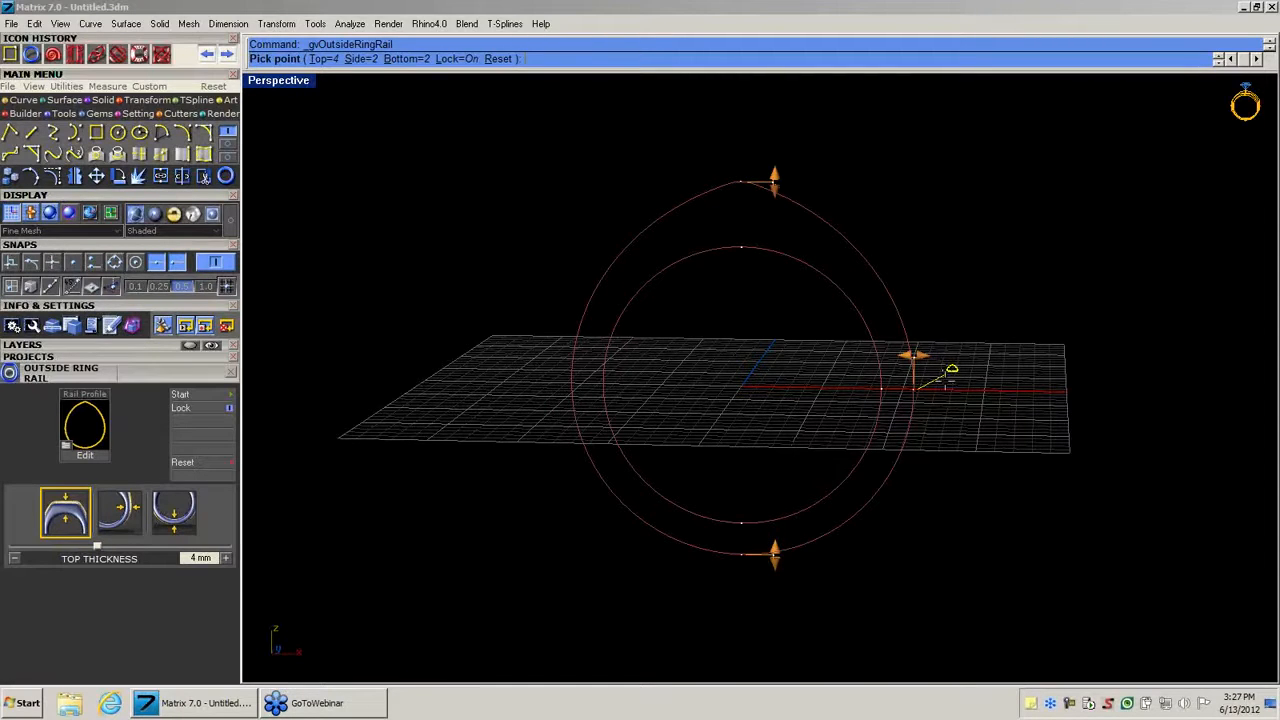
Preview various shapes in the Outside Ring Rail Shape library, keeping its window clear of the model and setting the thumbnail size to 104.
click(950, 369)
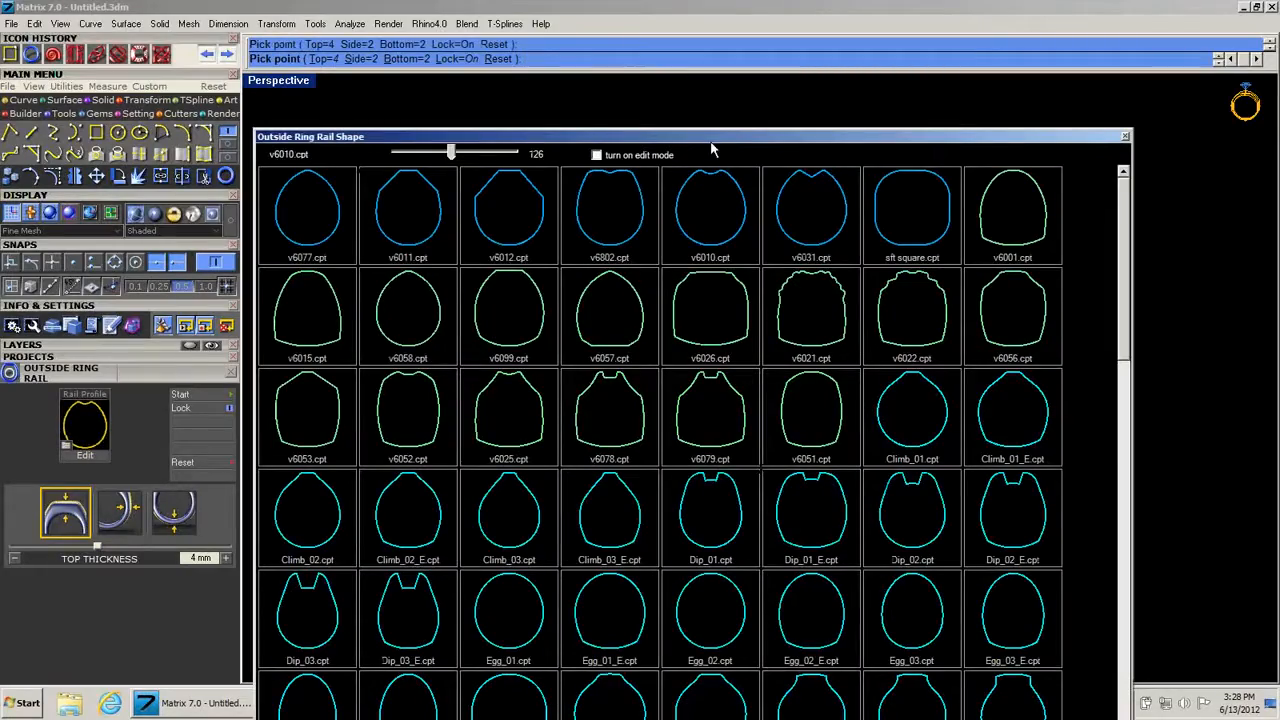
drag(450, 151, 405, 166)
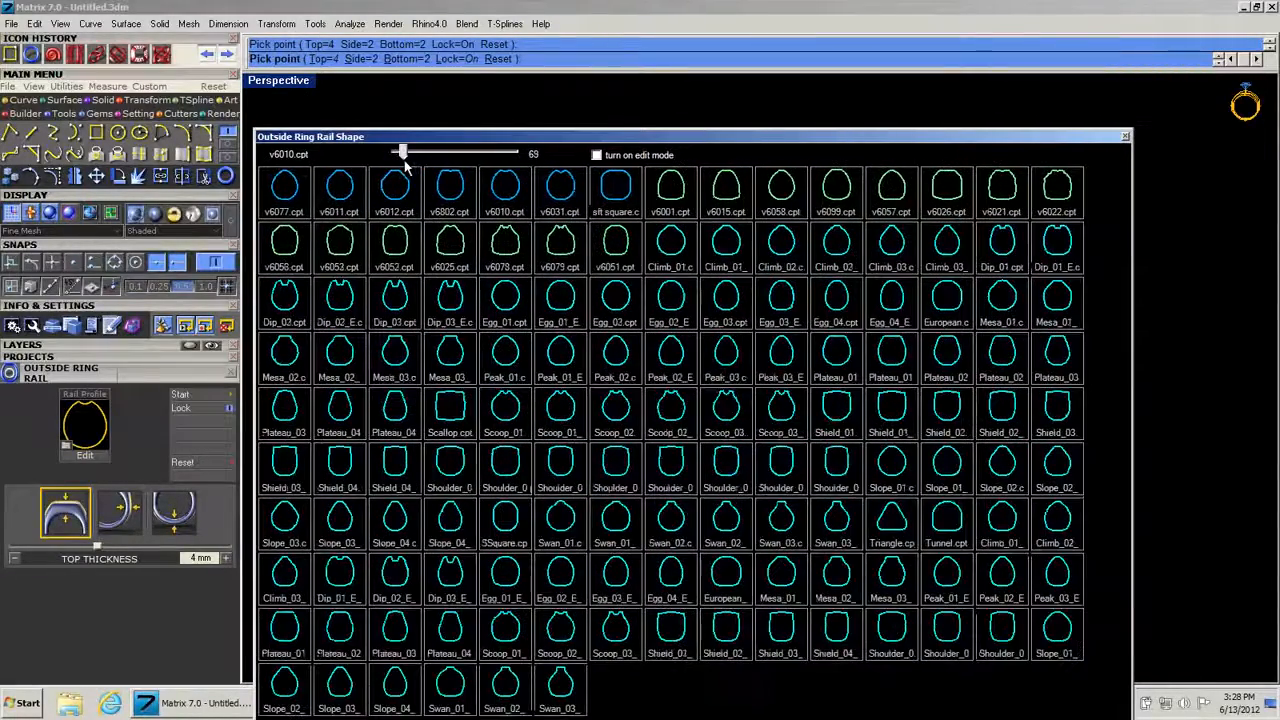
click(675, 370)
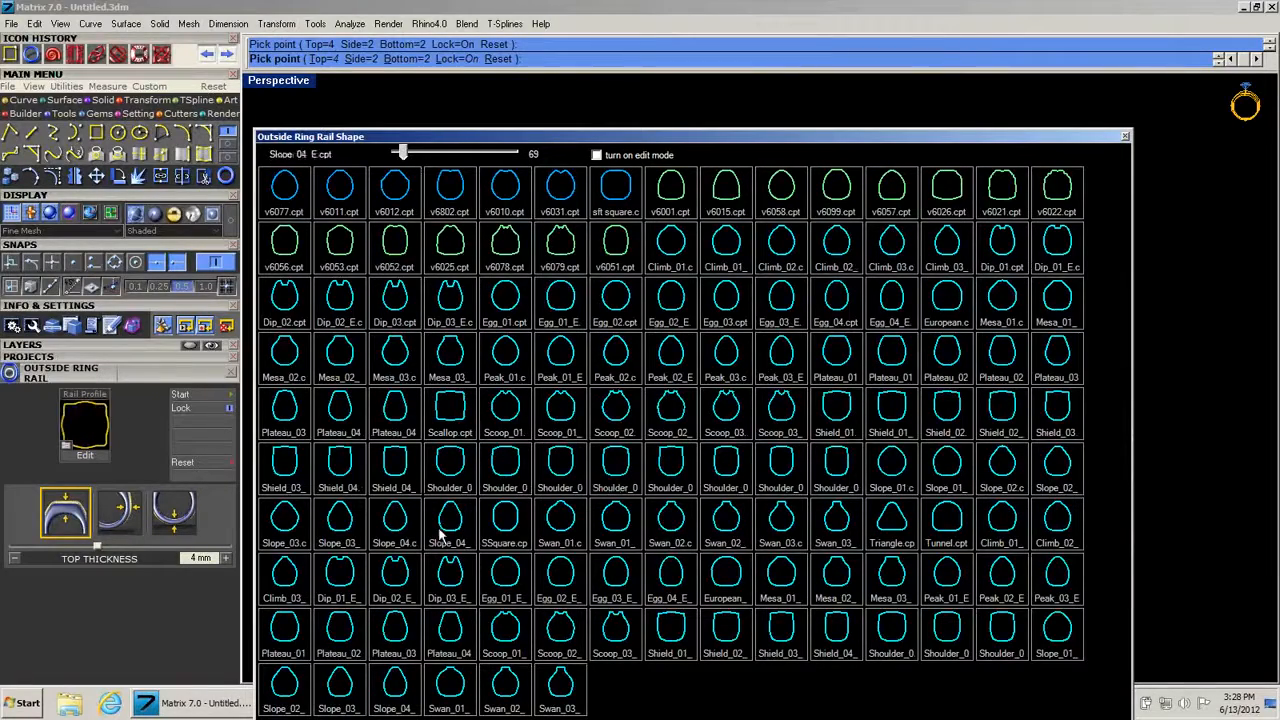
drag(640, 138, 329, 101)
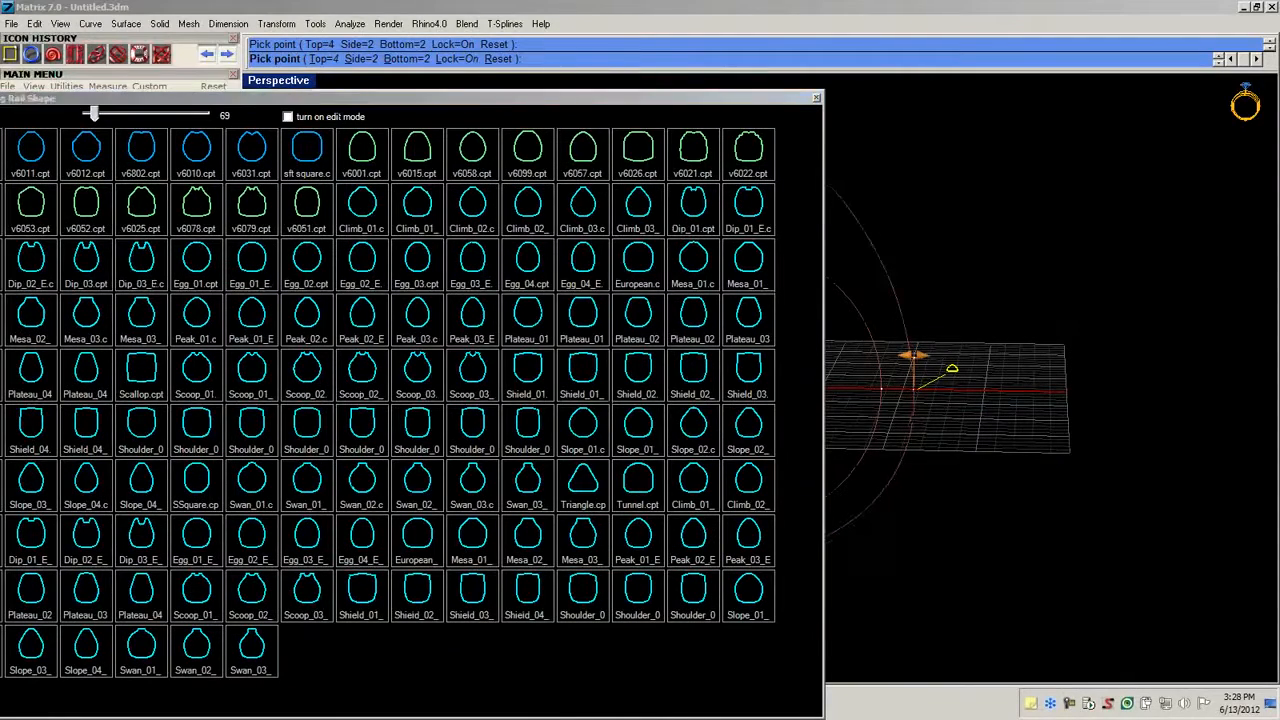
drag(531, 101, 327, 90)
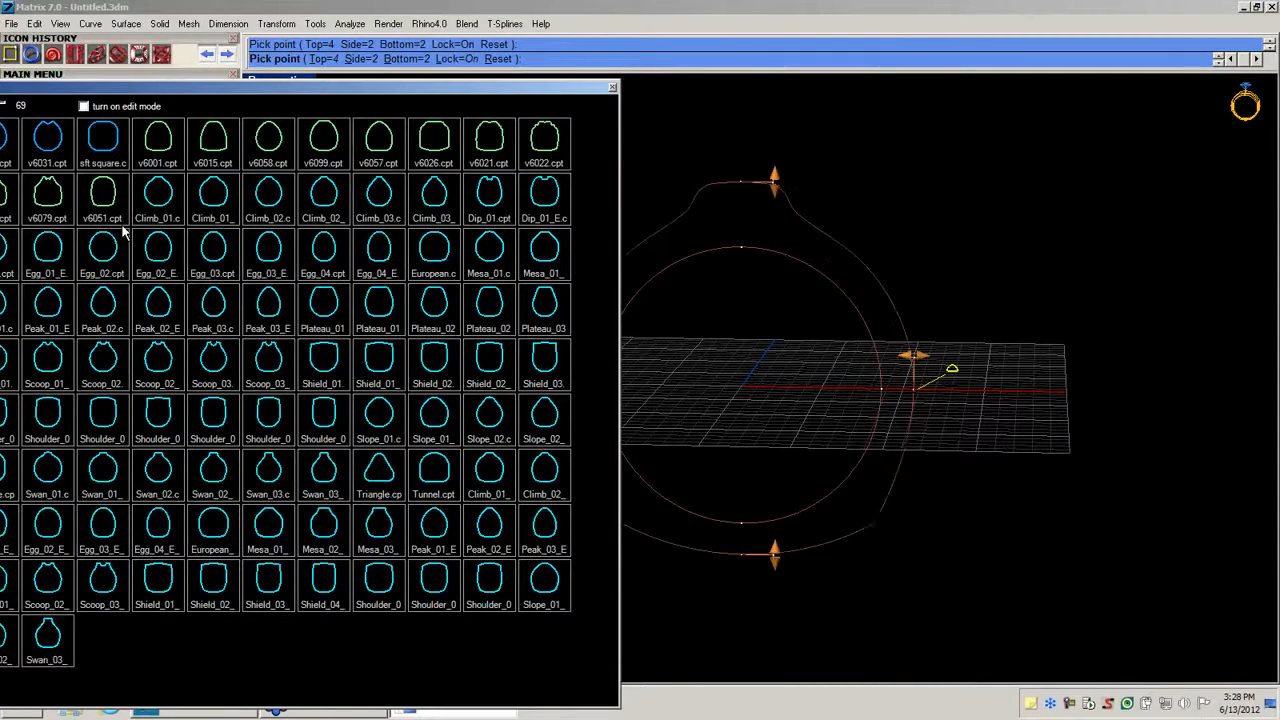
drag(121, 89, 252, 115)
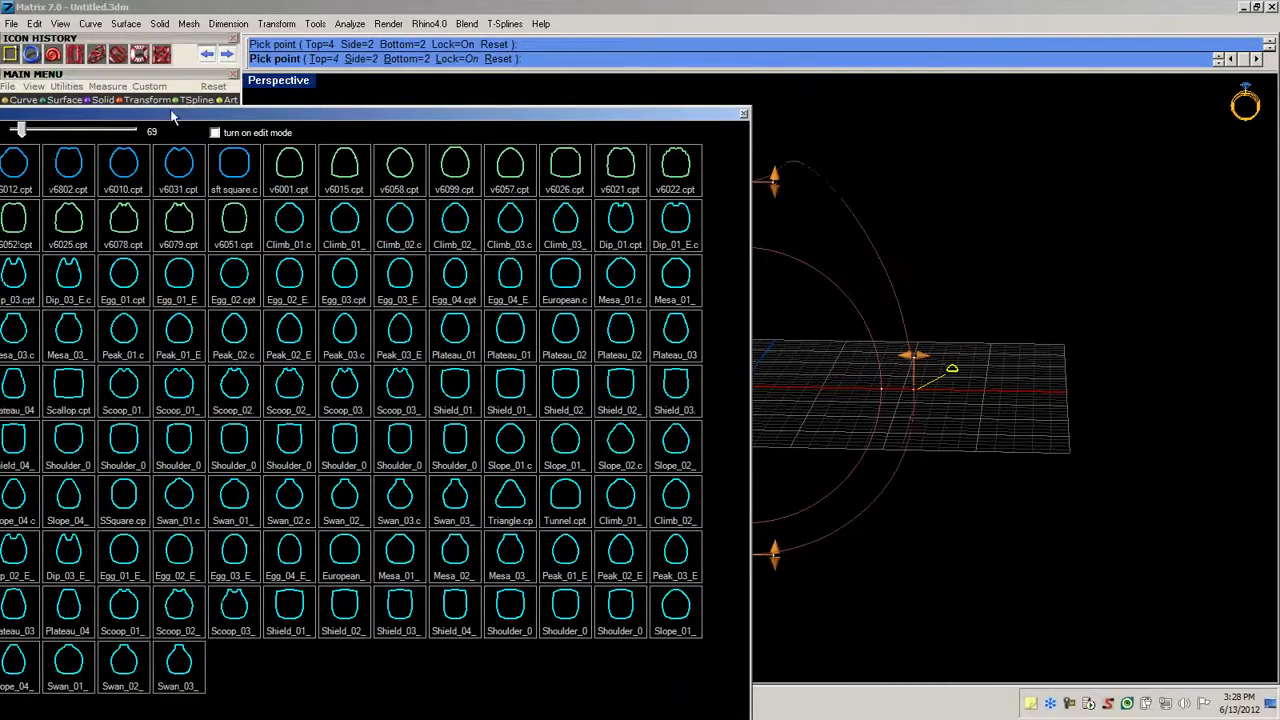
drag(172, 113, 322, 124)
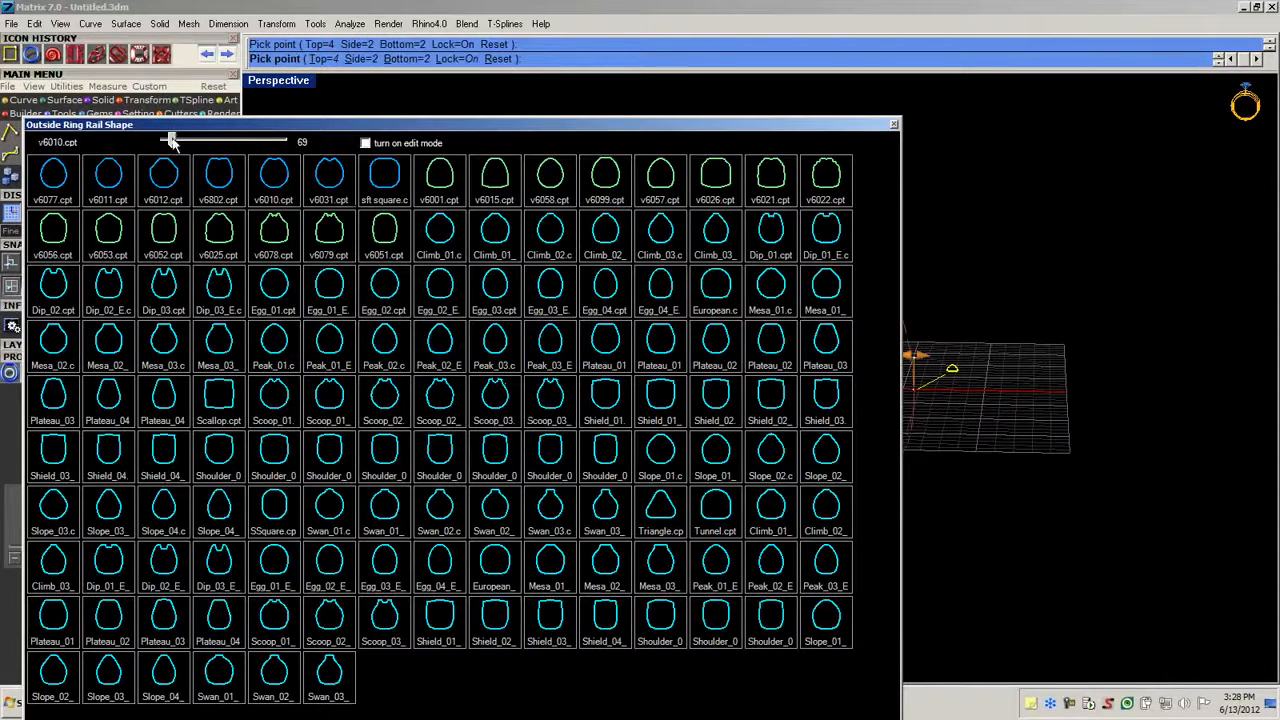
drag(172, 141, 201, 141)
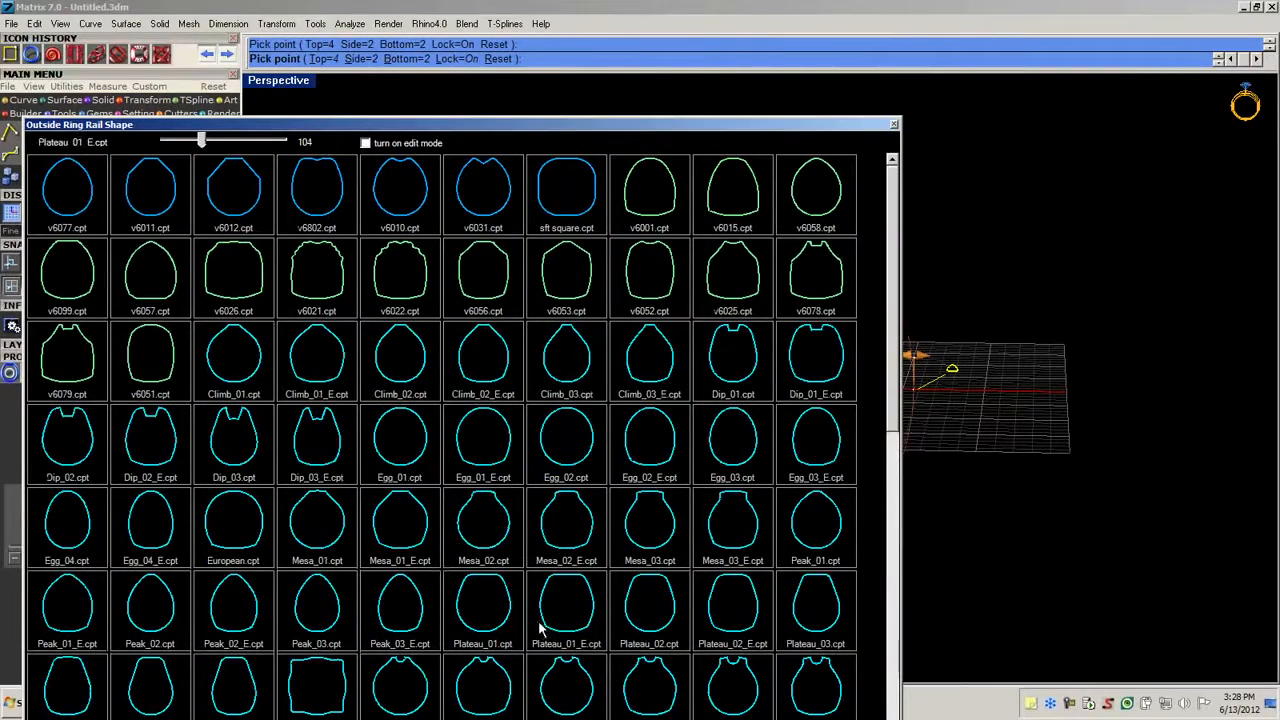
Apply the European shape to the outside ring rail and finish the rail.
click(231, 526)
mouse_move(791, 429)
right_down()
mouse_move(637, 449)
mouse_move(774, 433)
right_up()
right_click(774, 433)
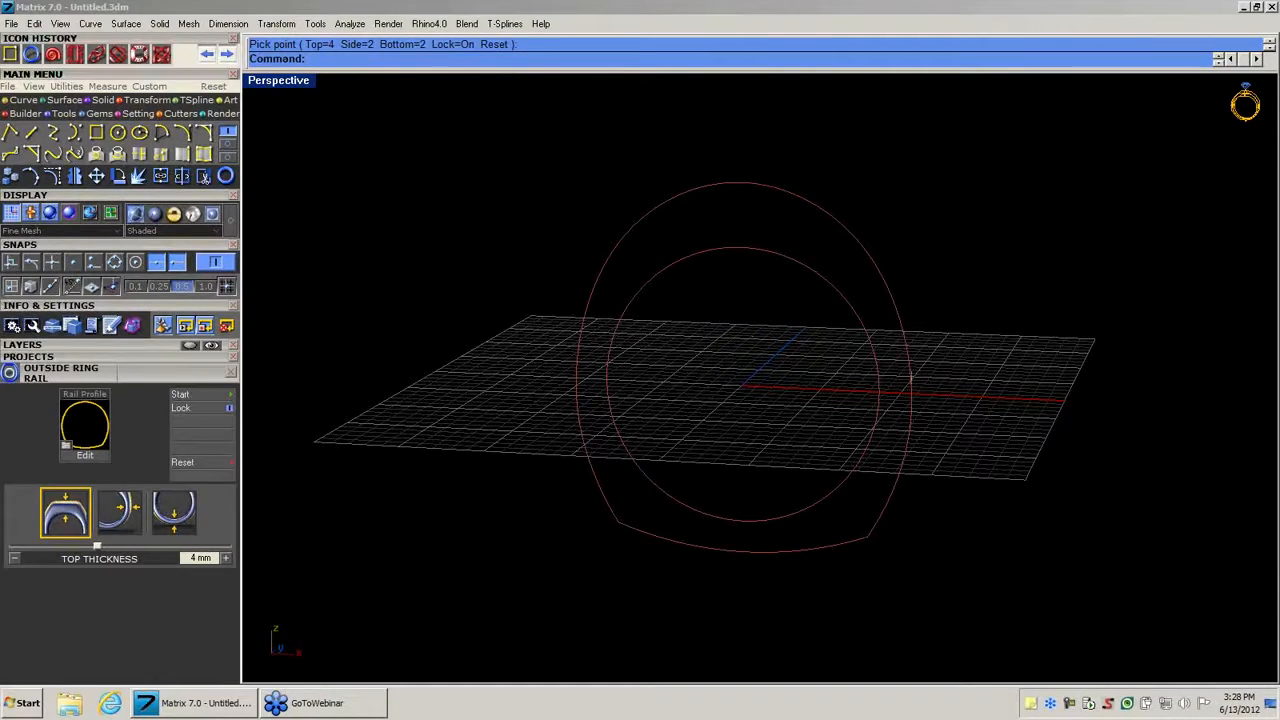
right_drag(674, 320, 700, 334)
scroll(700, 330, up, 2)
scroll(710, 328, down, 2)
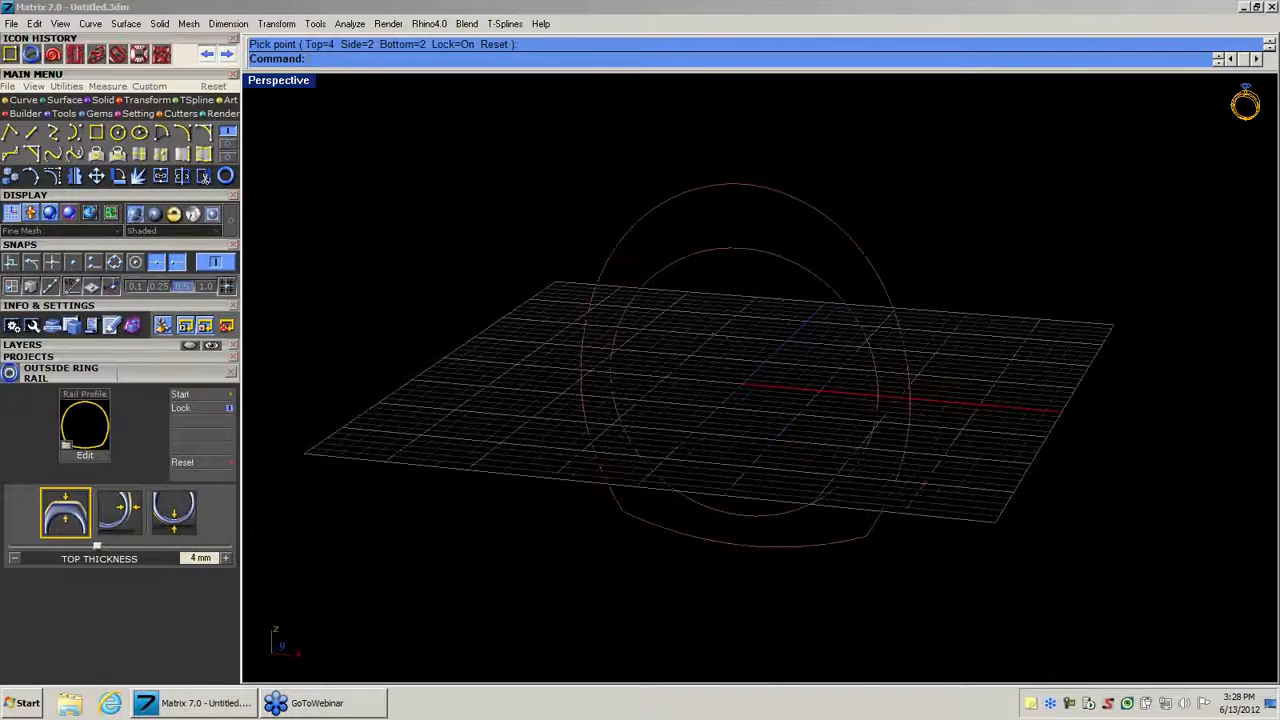
Add a half-round profile to the inner ring rail with Profile Placer, at about 39.9% along the curve.
click(748, 252)
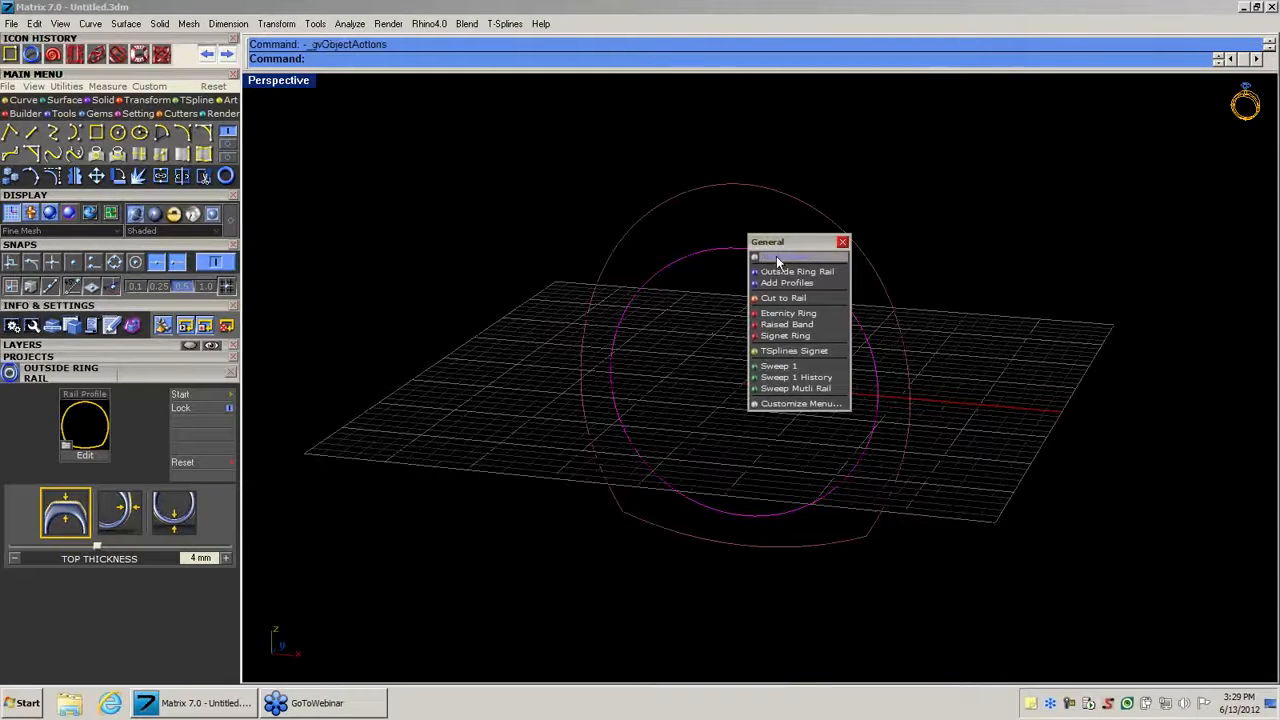
click(789, 285)
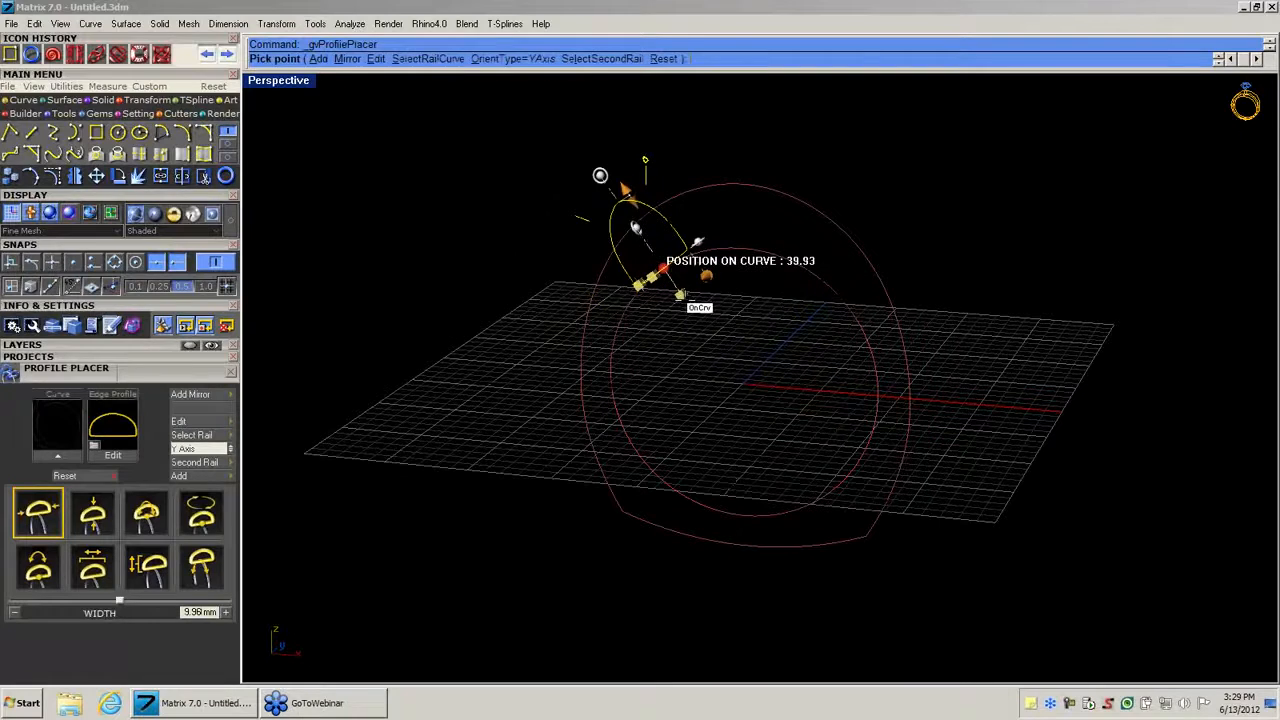
click(680, 295)
scroll(655, 207, up, 2)
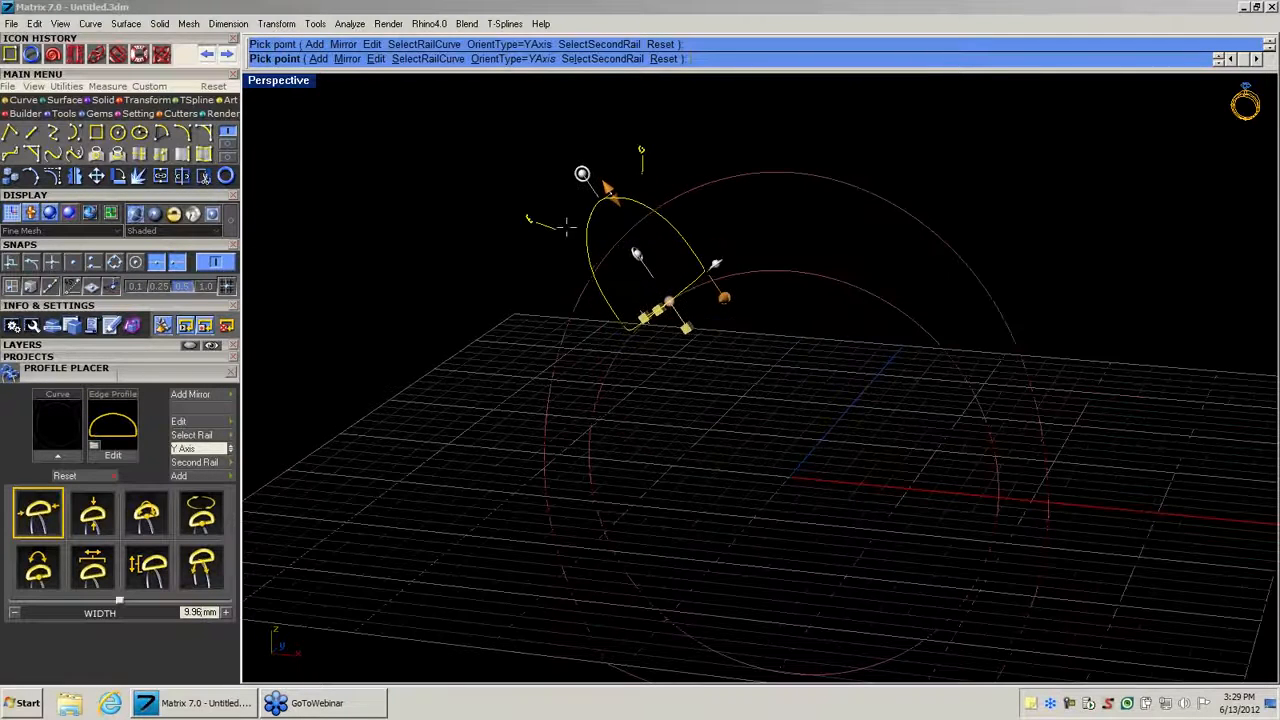
Fit the profile to the outside ring rail as second rail, and mirror it at about 39.3% along the curve.
click(600, 58)
click(674, 200)
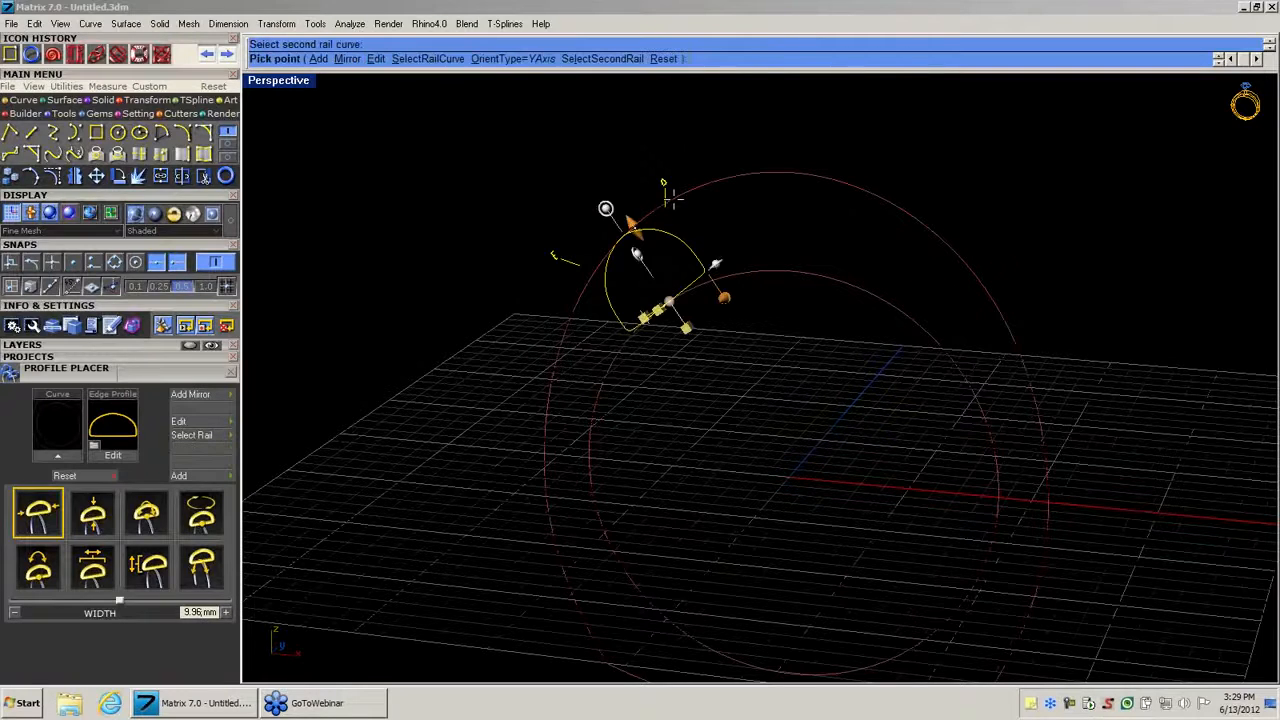
mouse_move(666, 294)
mouse_down()
mouse_move(778, 272)
mouse_move(662, 305)
mouse_up()
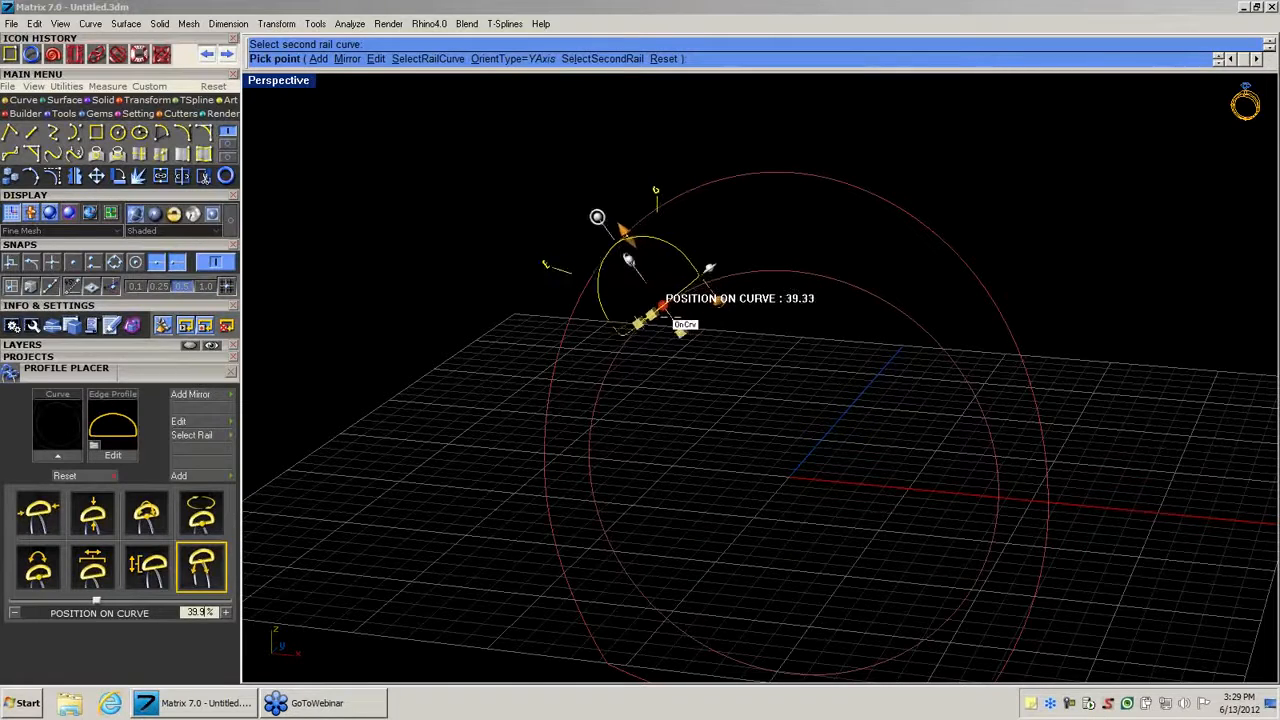
click(347, 58)
Add another profile at the bottom of the ring, at 0% on the curve, and finish placing the profiles.
click(318, 58)
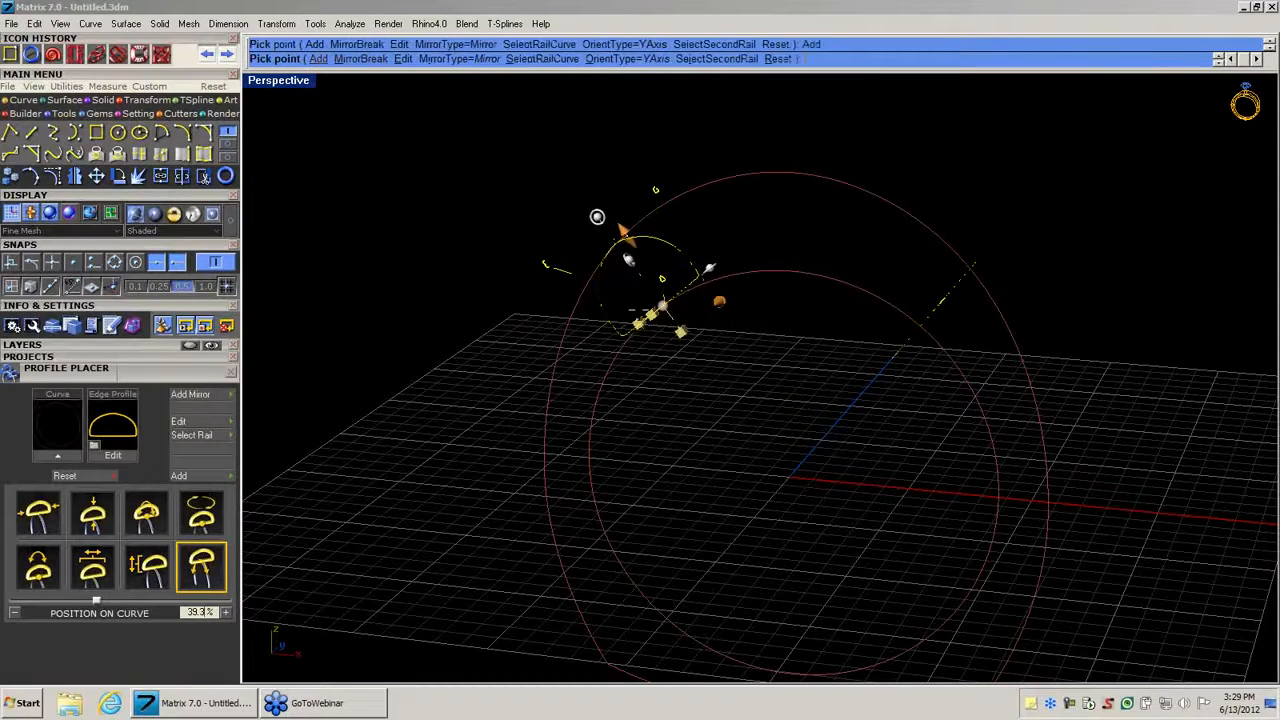
drag(664, 306, 784, 605)
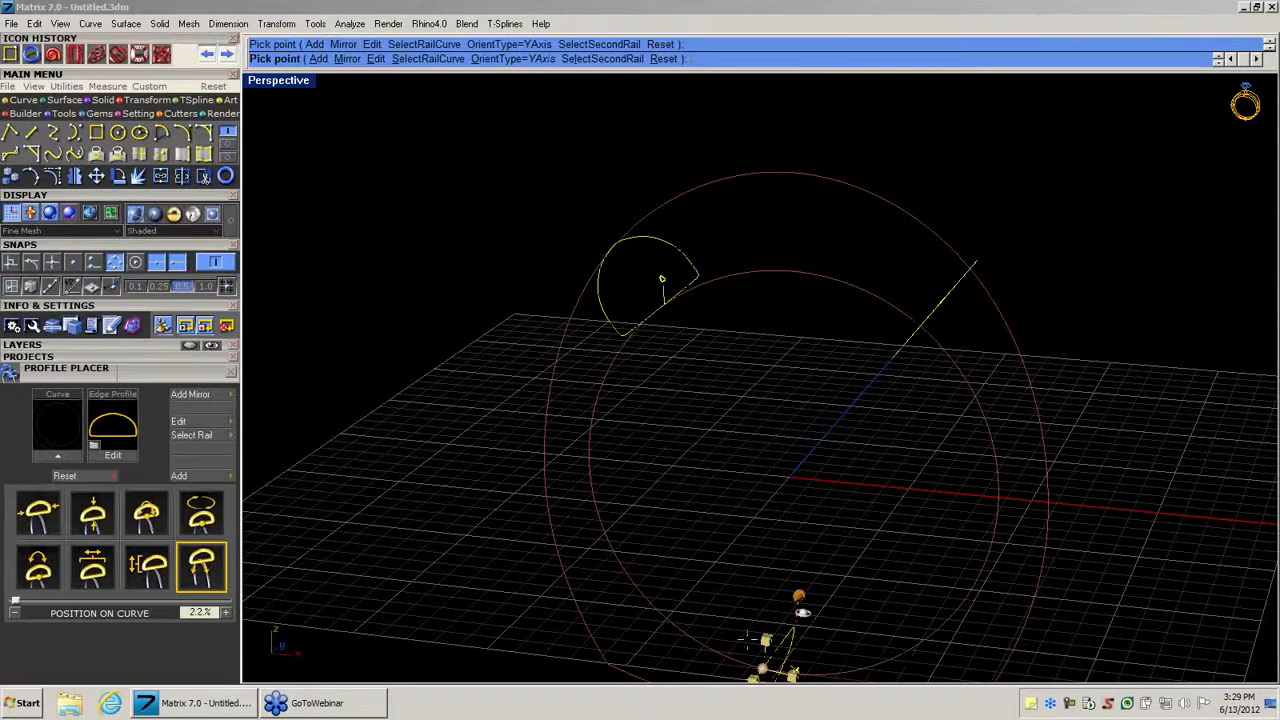
mouse_move(762, 668)
mouse_down()
mouse_move(738, 655)
mouse_move(781, 671)
mouse_up()
scroll(784, 660, down, 2)
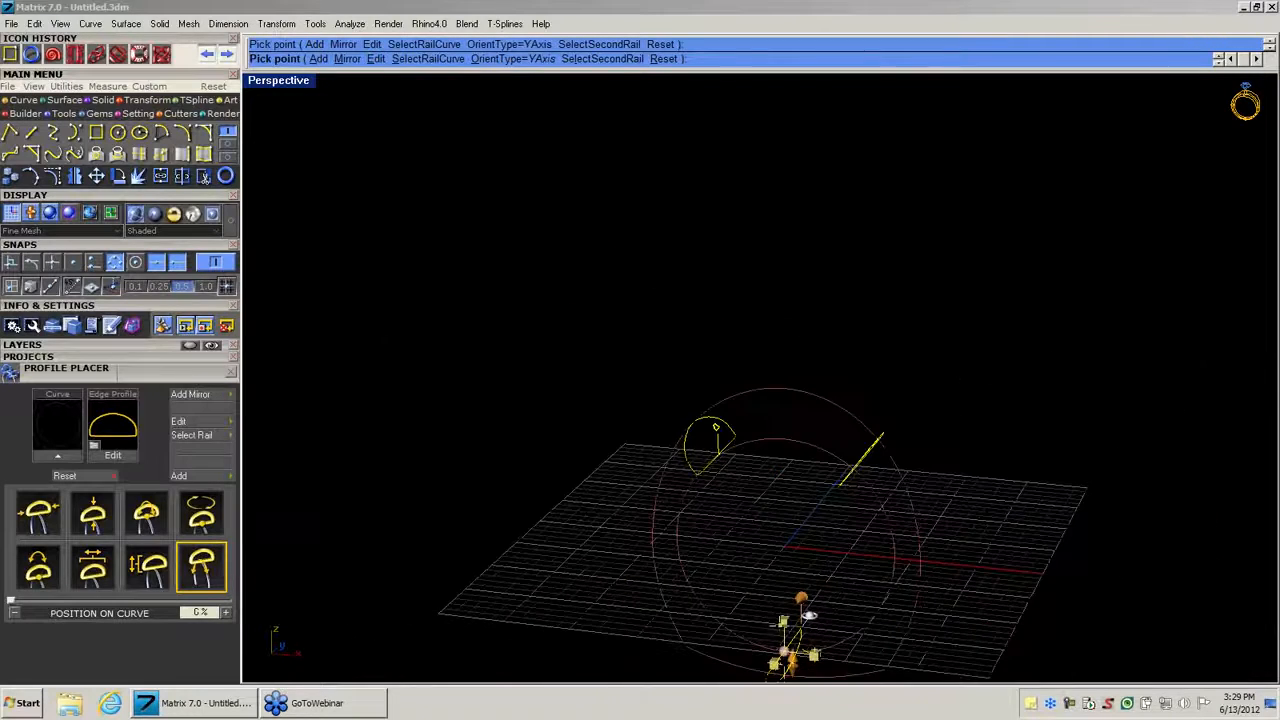
shift+right_drag(757, 532, 738, 346)
scroll(731, 391, up, 3)
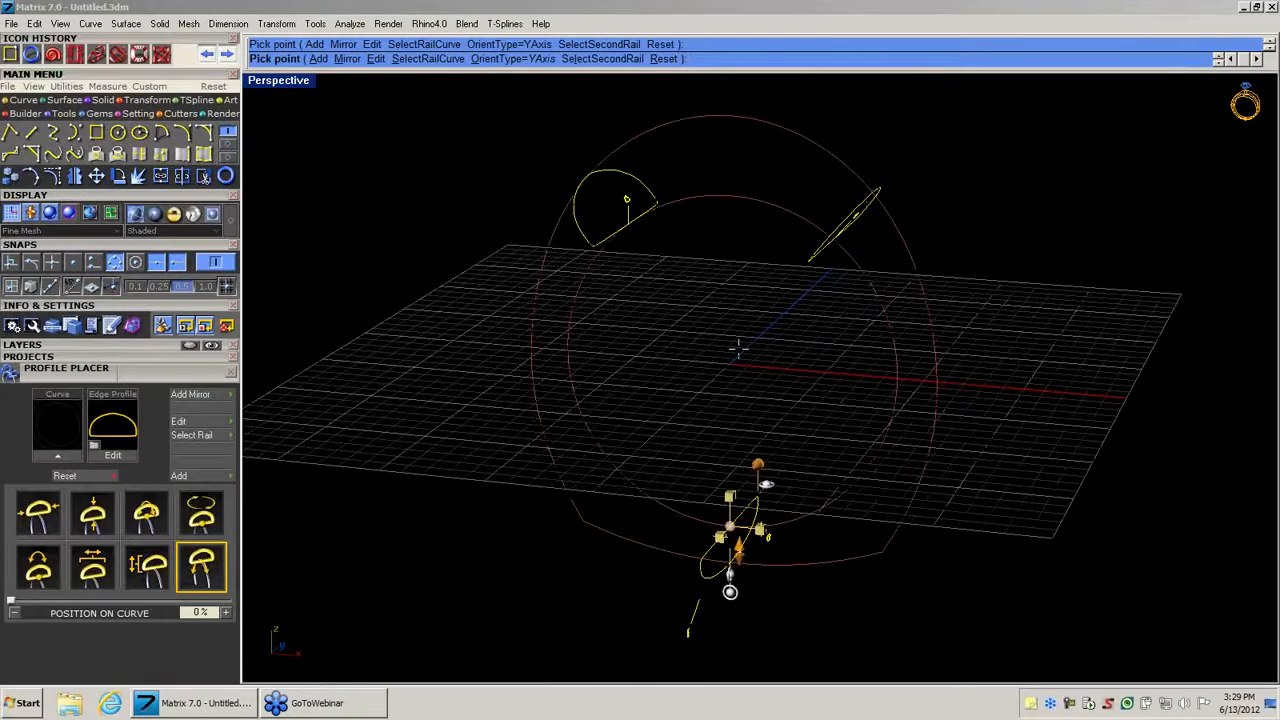
key(Return)
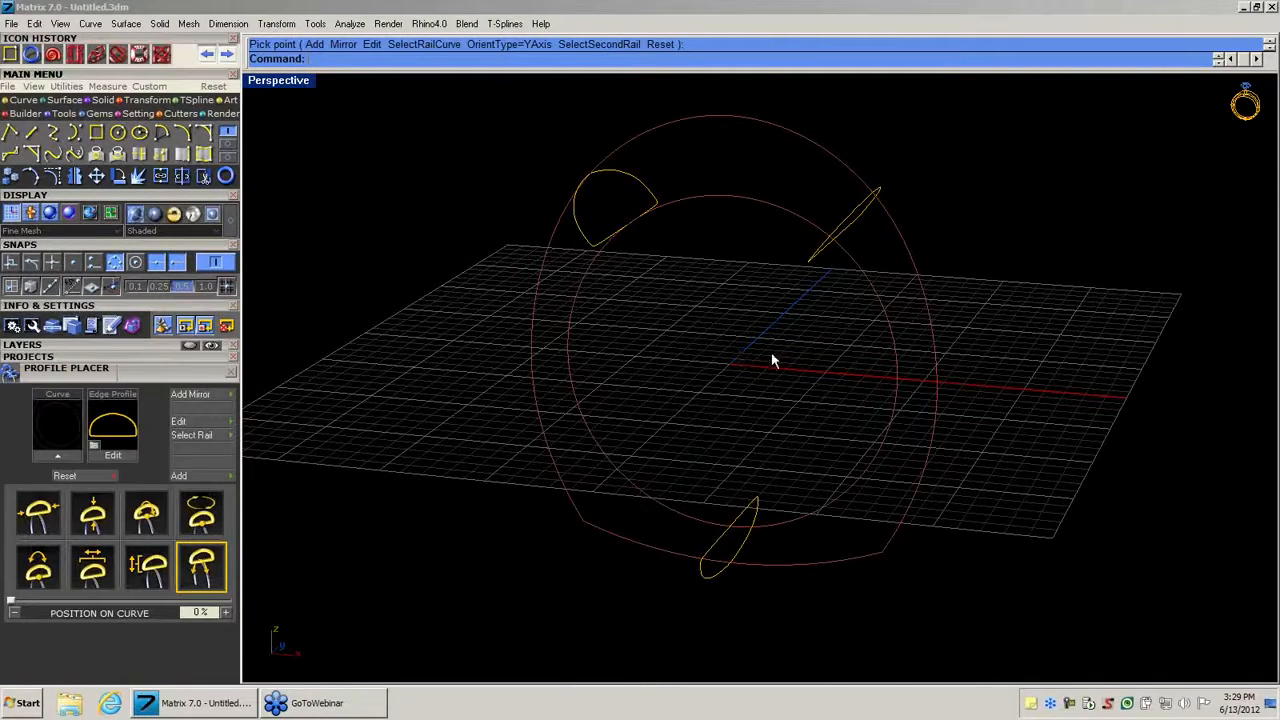
Start a Sweep Multi Rail using the inner and outside ring rails as the rail curves.
right_drag(772, 356, 753, 245)
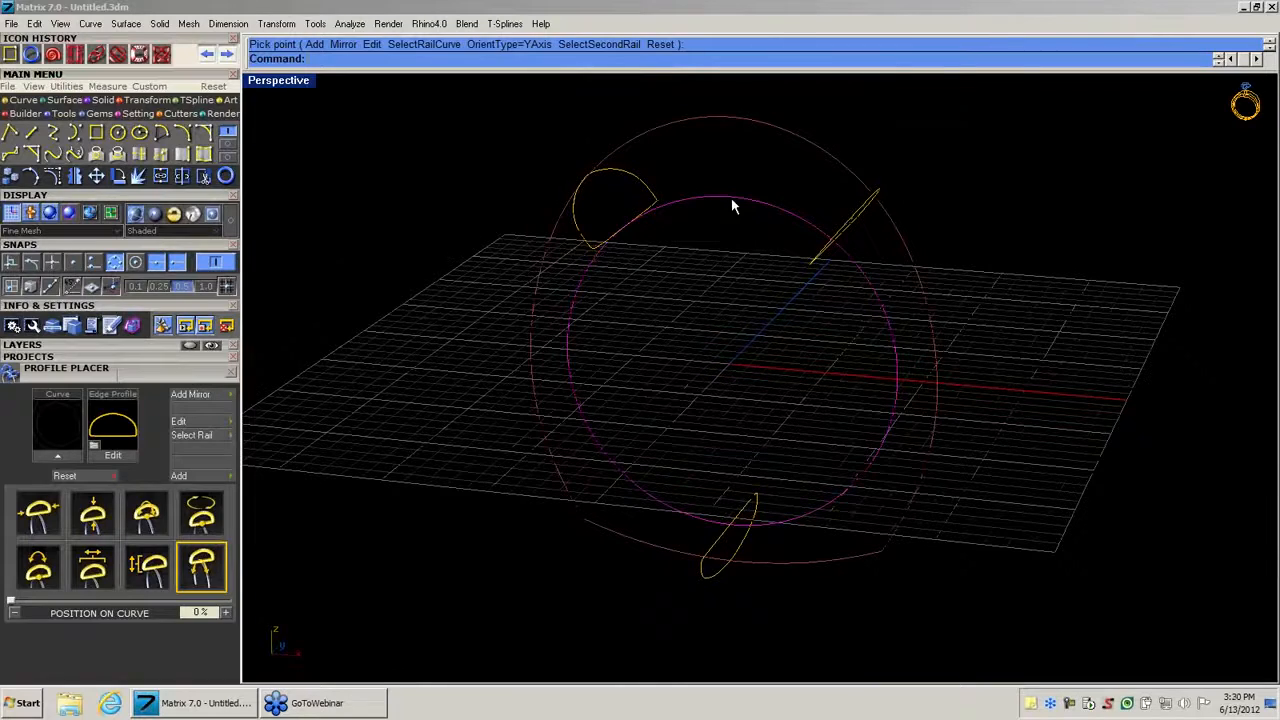
middle_click(731, 199)
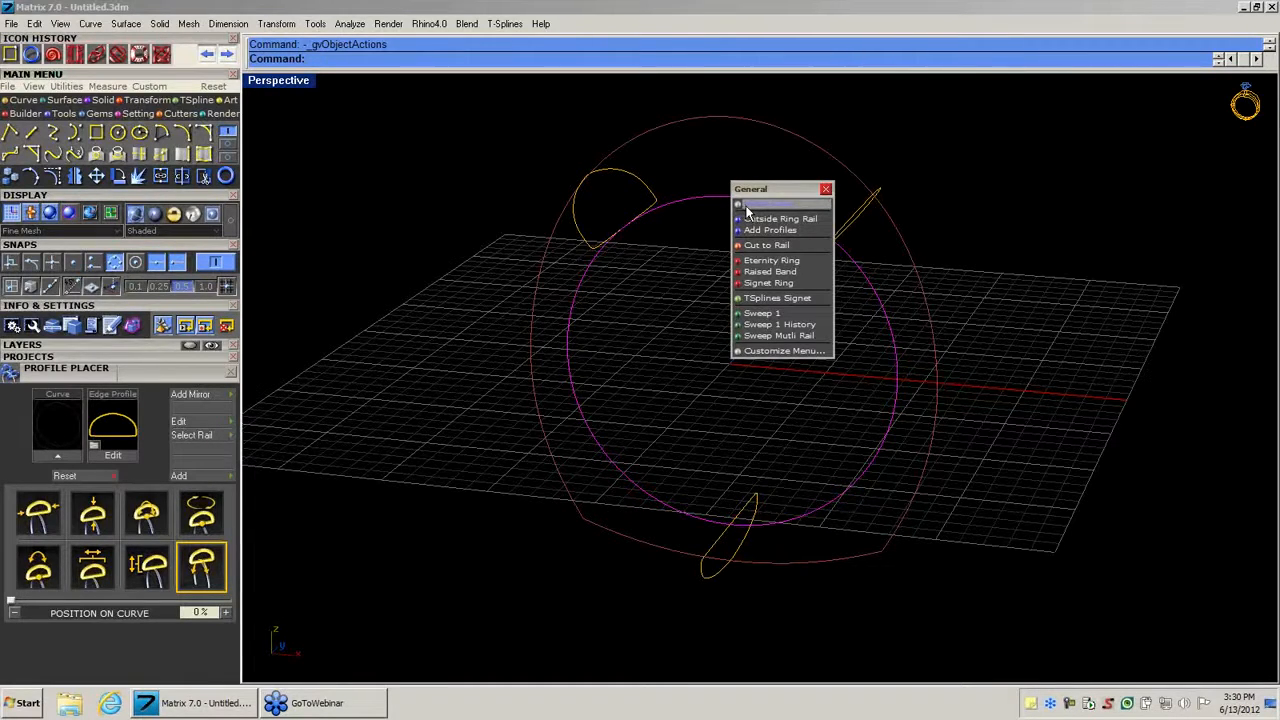
click(779, 336)
click(730, 199)
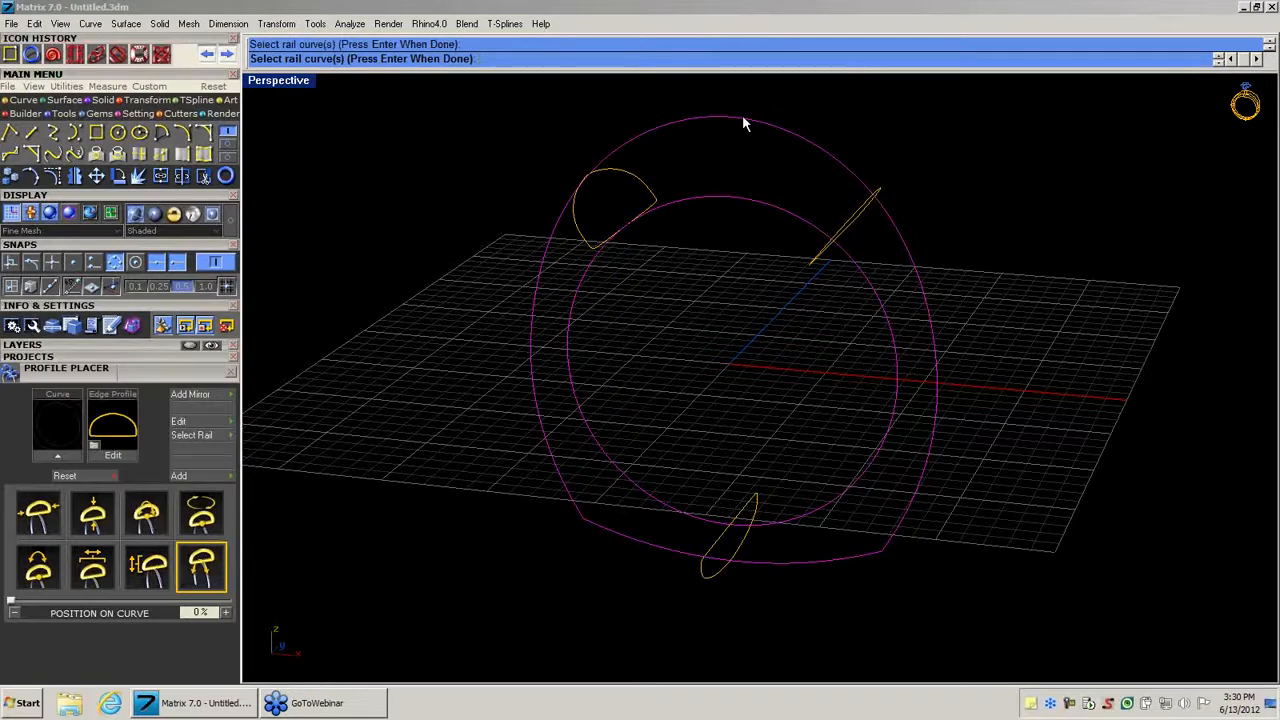
key(Return)
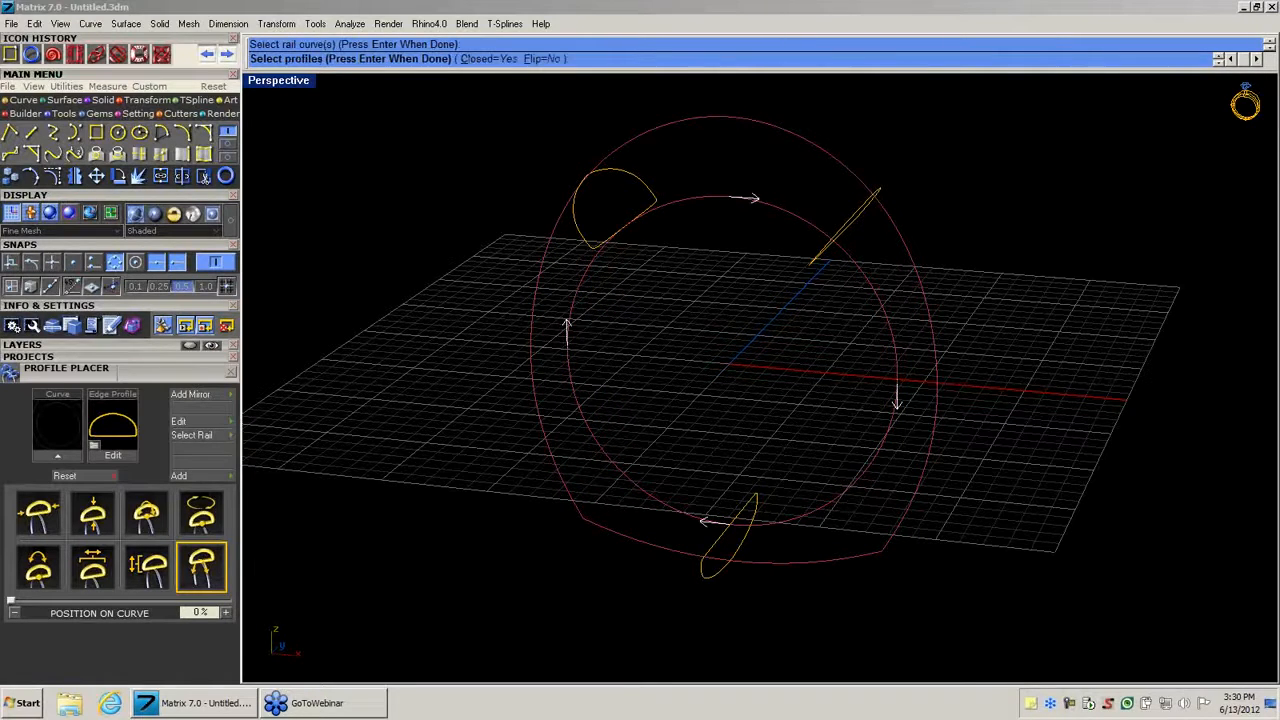
Sweep an open ring body through the two upper profiles and the bottom profile, with Closed set to No.
click(859, 212)
click(731, 557)
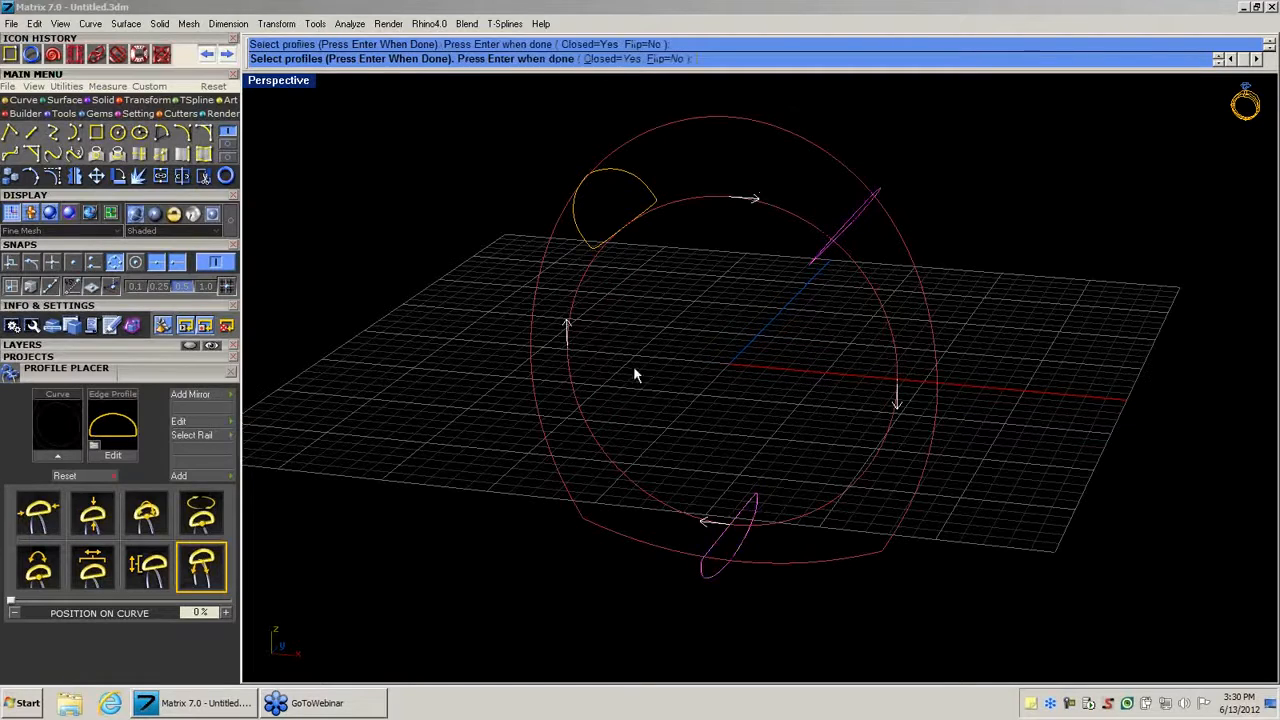
click(588, 242)
click(611, 60)
right_drag(738, 384, 722, 399)
key(Return)
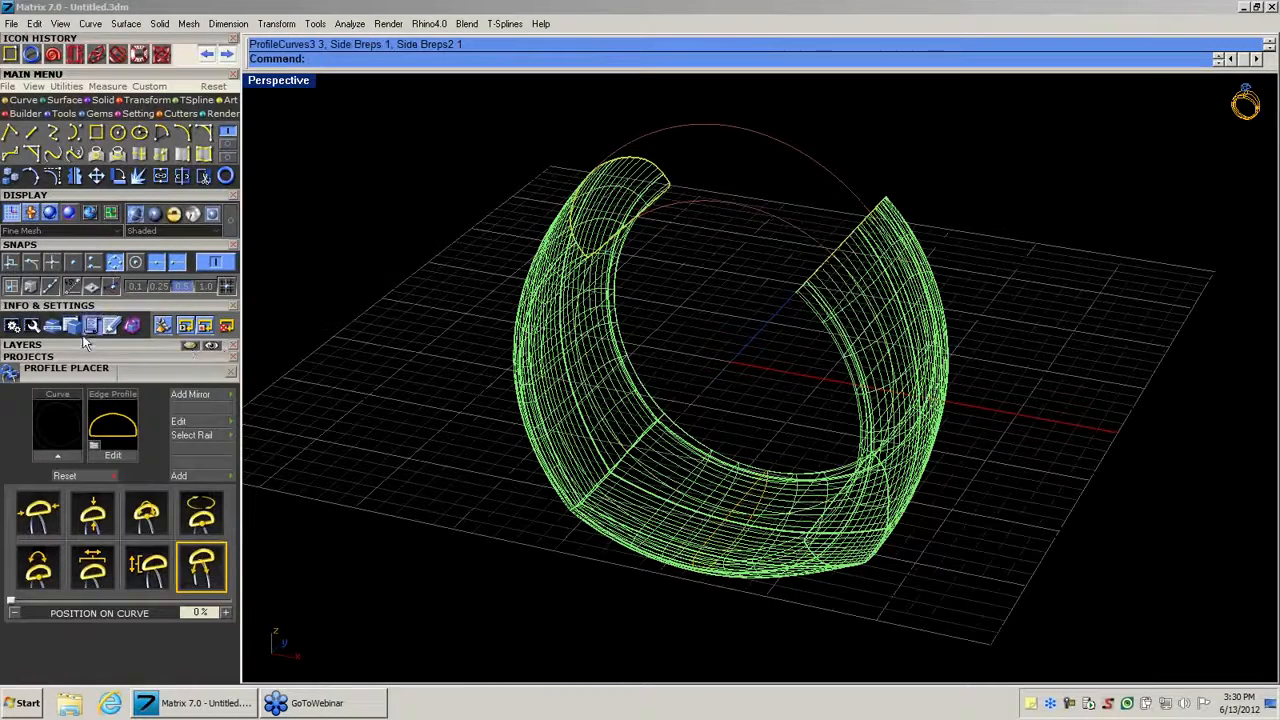
Shade the swept ring and save all of its curves and the polysurface to slot 1 of the Demo project.
click(143, 215)
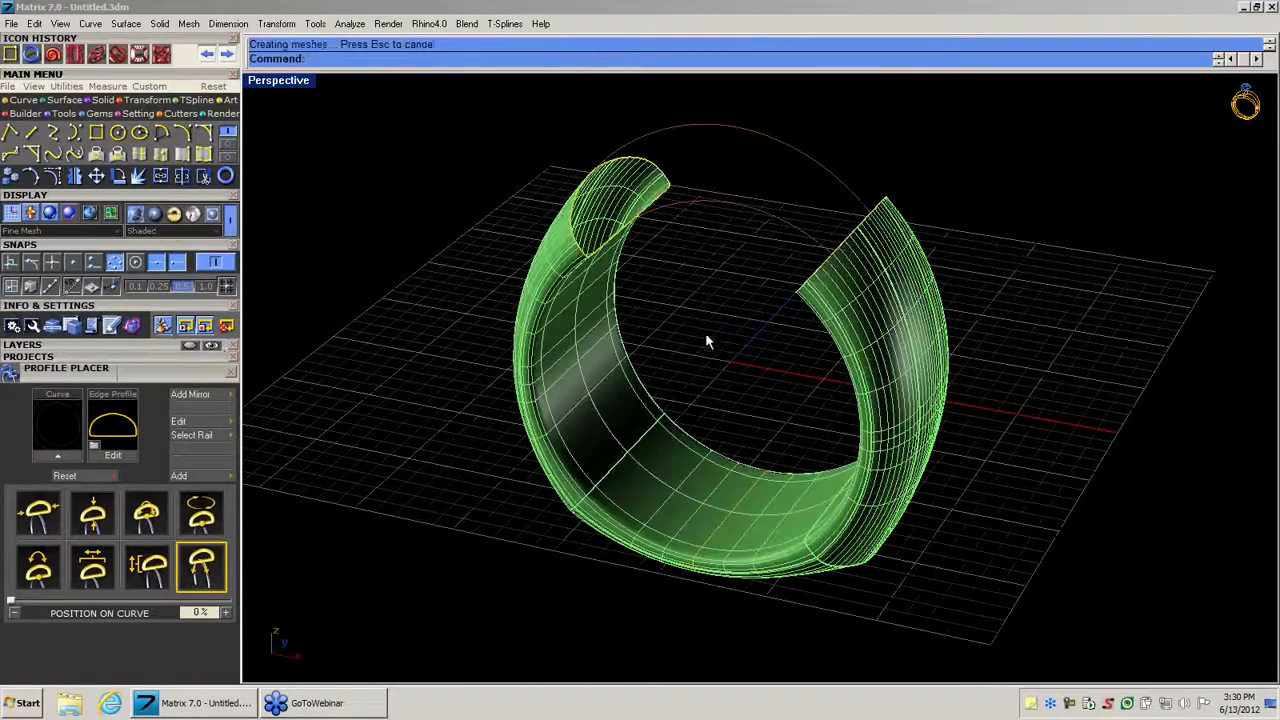
mouse_move(709, 337)
right_down()
mouse_move(614, 380)
mouse_move(669, 392)
mouse_move(480, 372)
mouse_move(513, 181)
right_up()
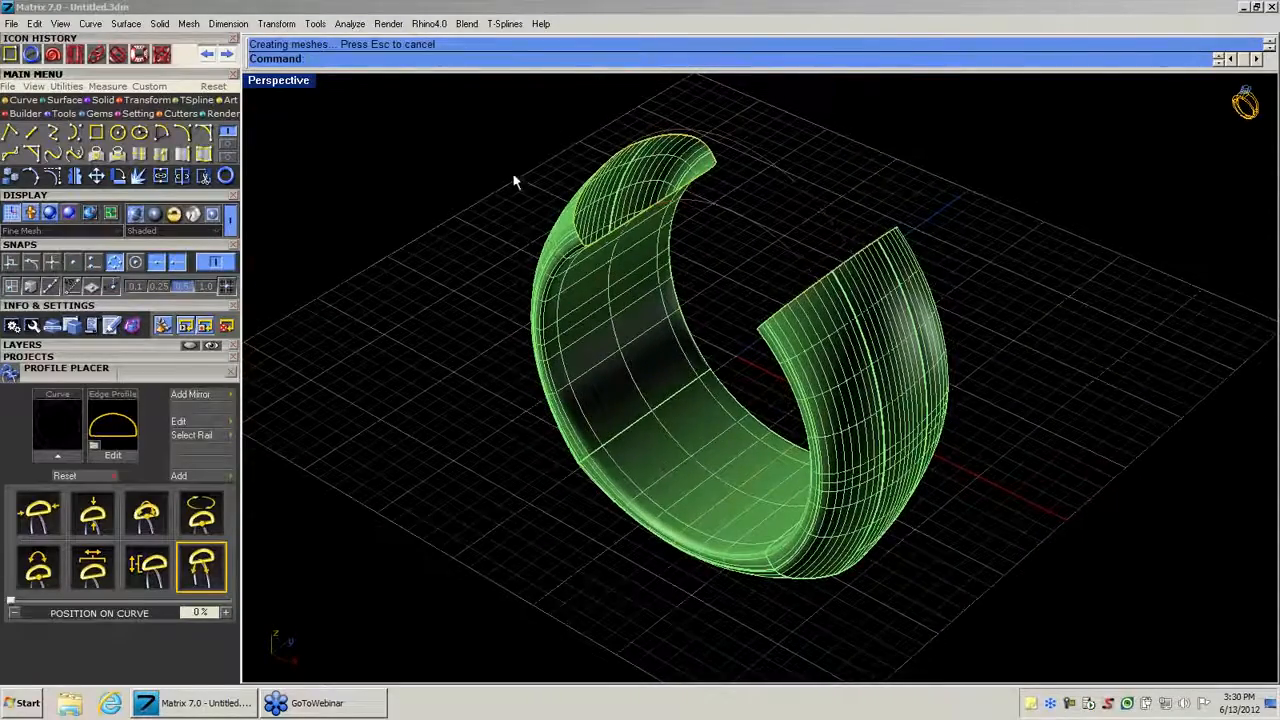
drag(470, 97, 1108, 634)
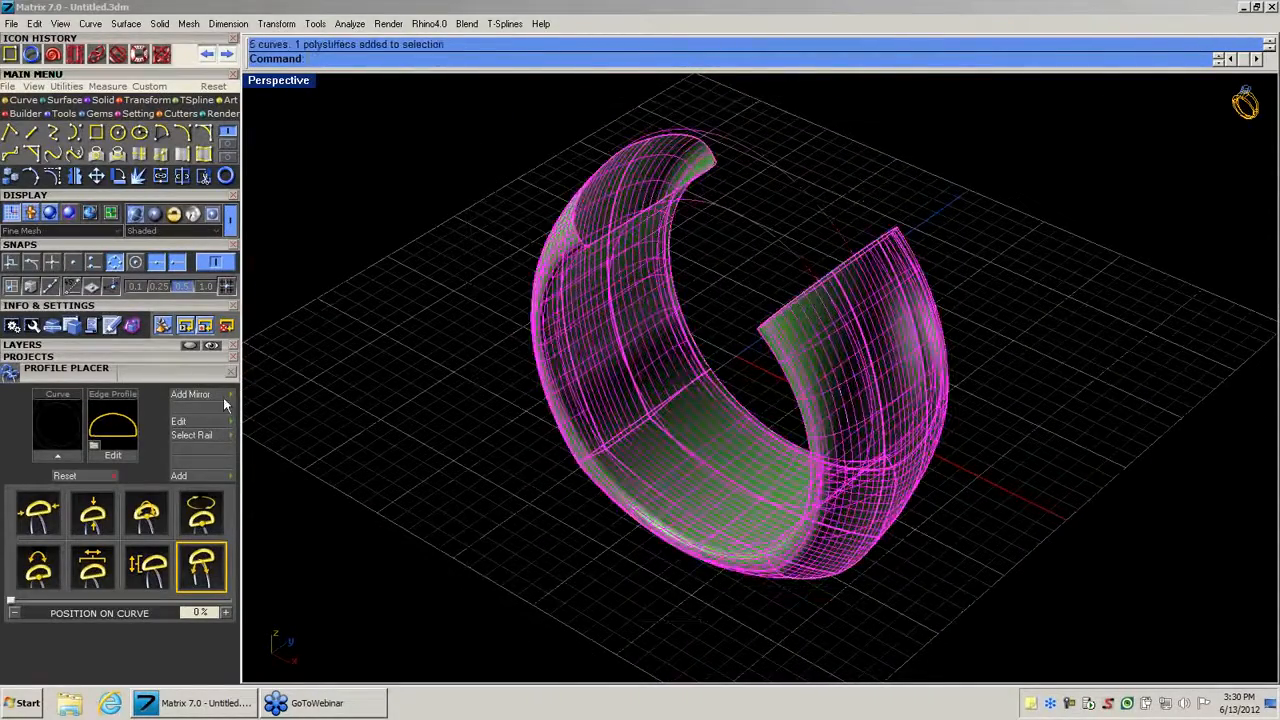
click(71, 355)
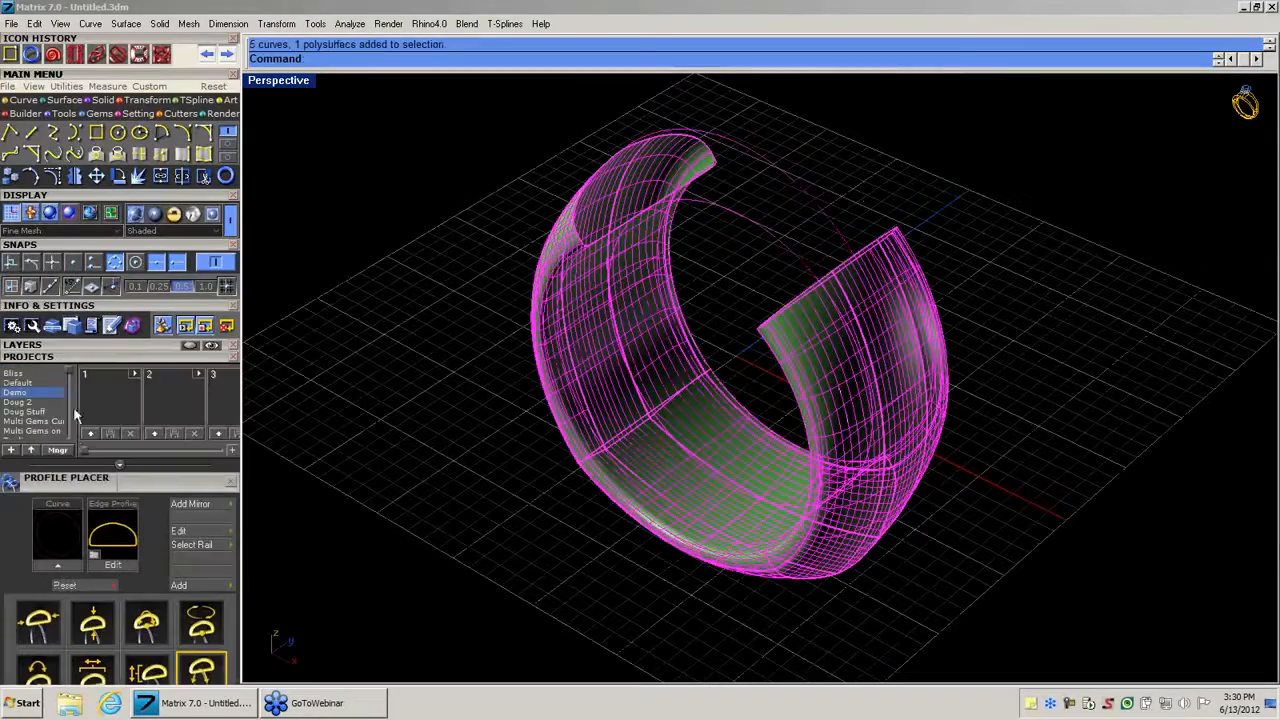
Add a Profile Cap with an amount of 1.50 to the upper profile at the ring's open end away from the red axis.
mouse_move(616, 350)
right_down()
mouse_move(643, 334)
mouse_move(640, 363)
mouse_move(662, 378)
mouse_move(663, 354)
mouse_move(589, 354)
mouse_move(620, 374)
right_up()
scroll(641, 179, up, 3)
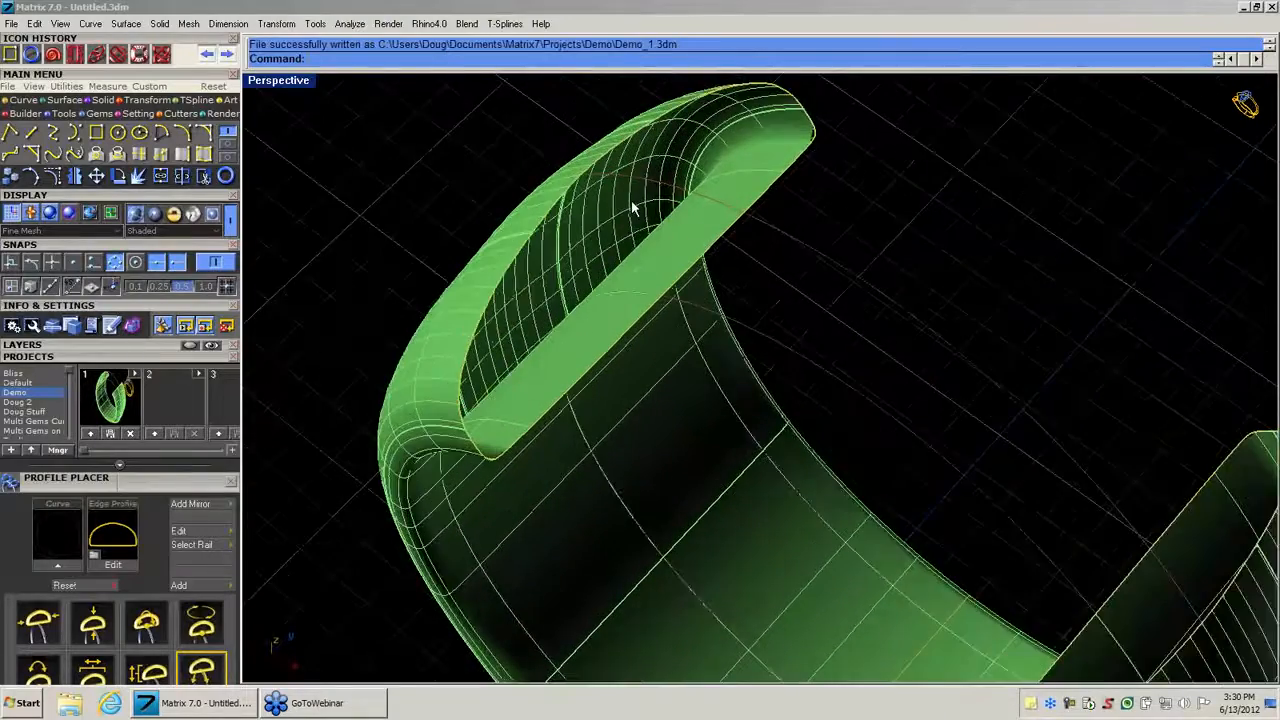
scroll(631, 200, up, 1)
right_drag(631, 200, 662, 138)
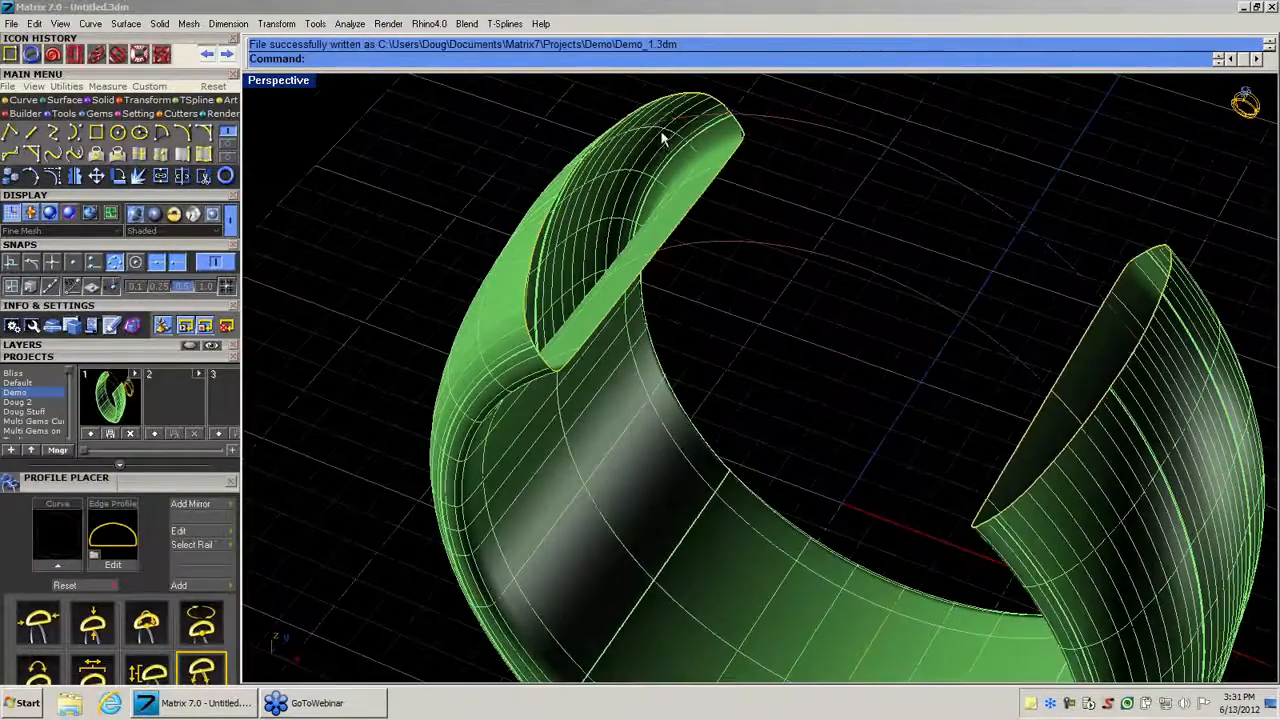
click(668, 104)
click(699, 128)
middle_click(697, 137)
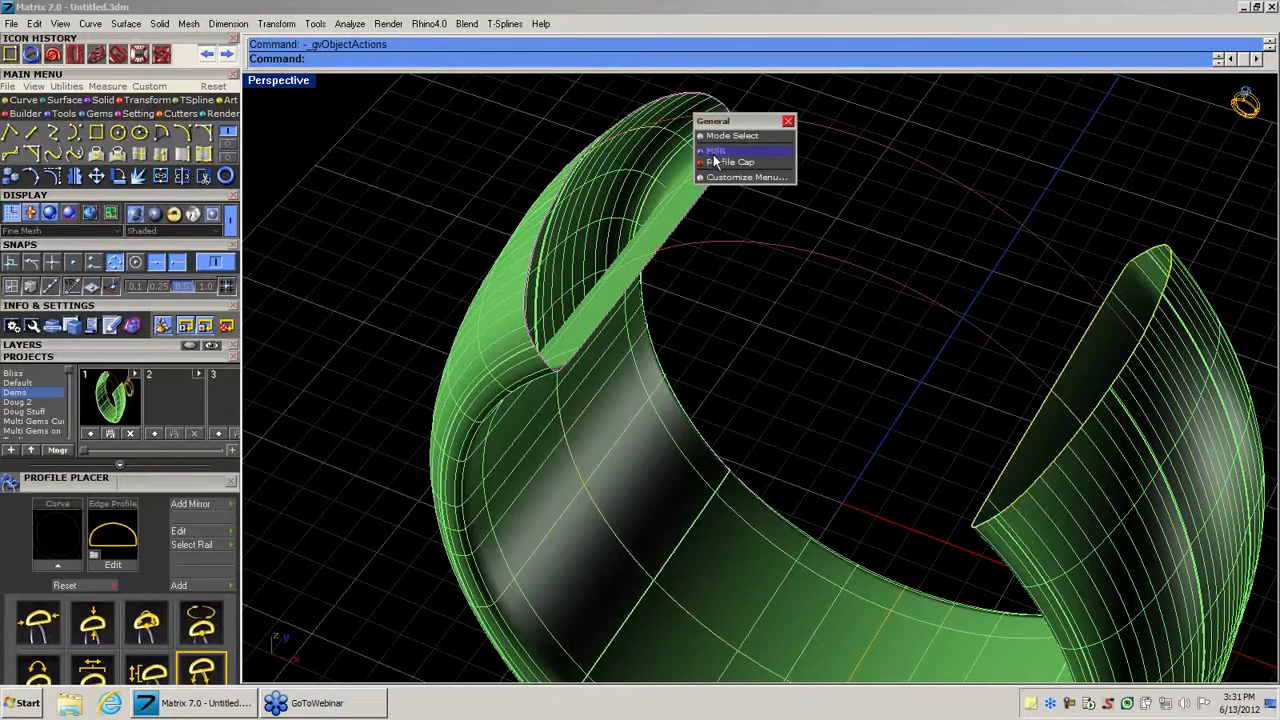
click(715, 163)
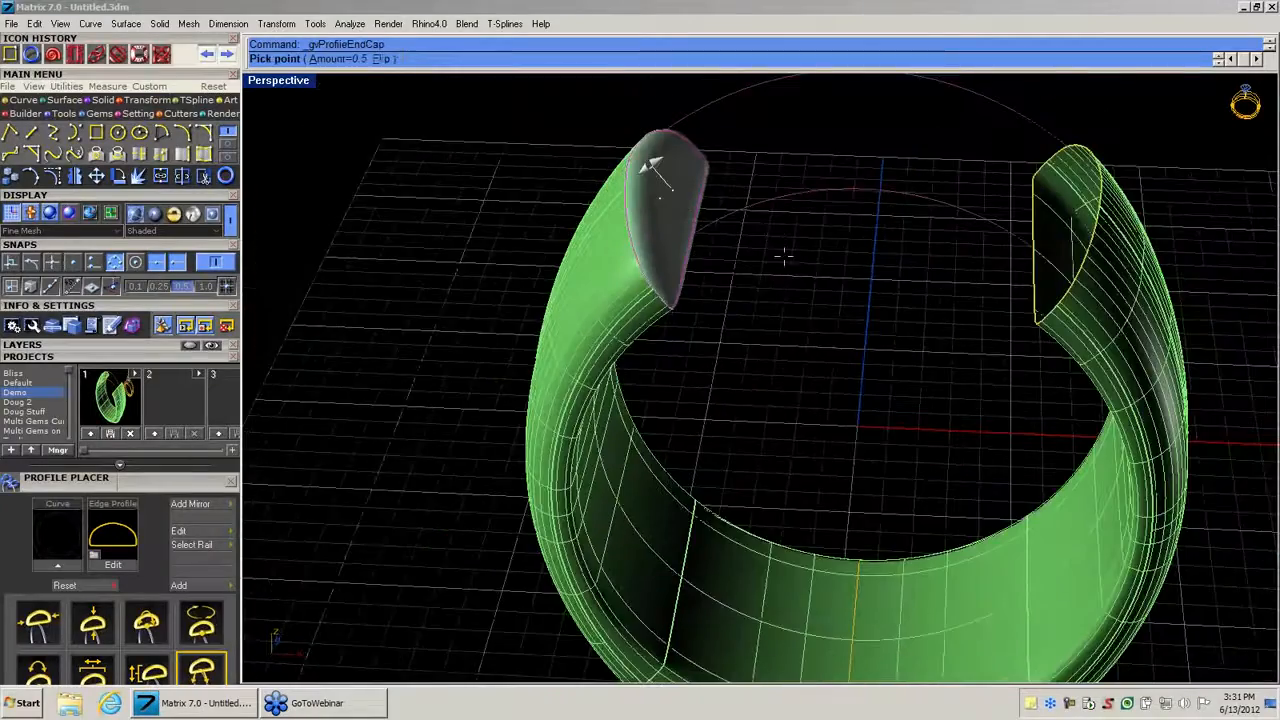
right_drag(784, 256, 790, 298)
mouse_move(654, 219)
mouse_down()
mouse_move(768, 150)
mouse_move(737, 143)
mouse_move(511, 254)
mouse_move(437, 251)
mouse_move(670, 202)
mouse_up()
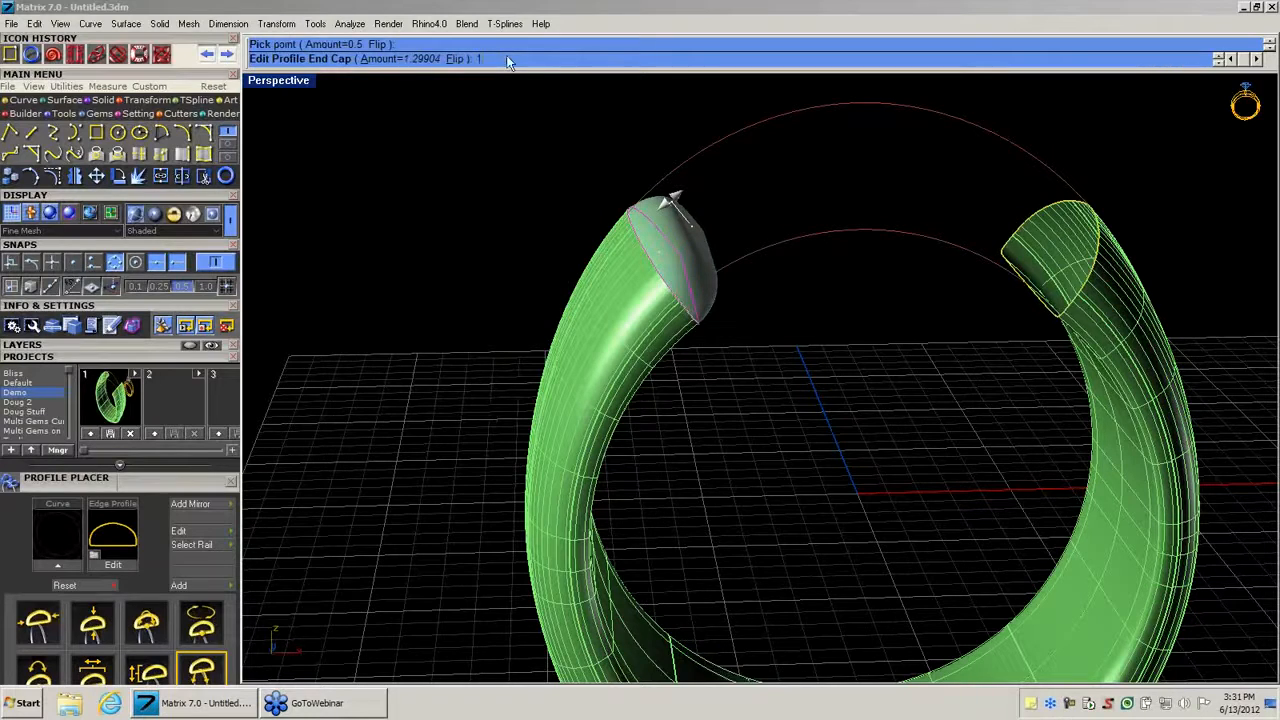
text(1.50)
key(Return)
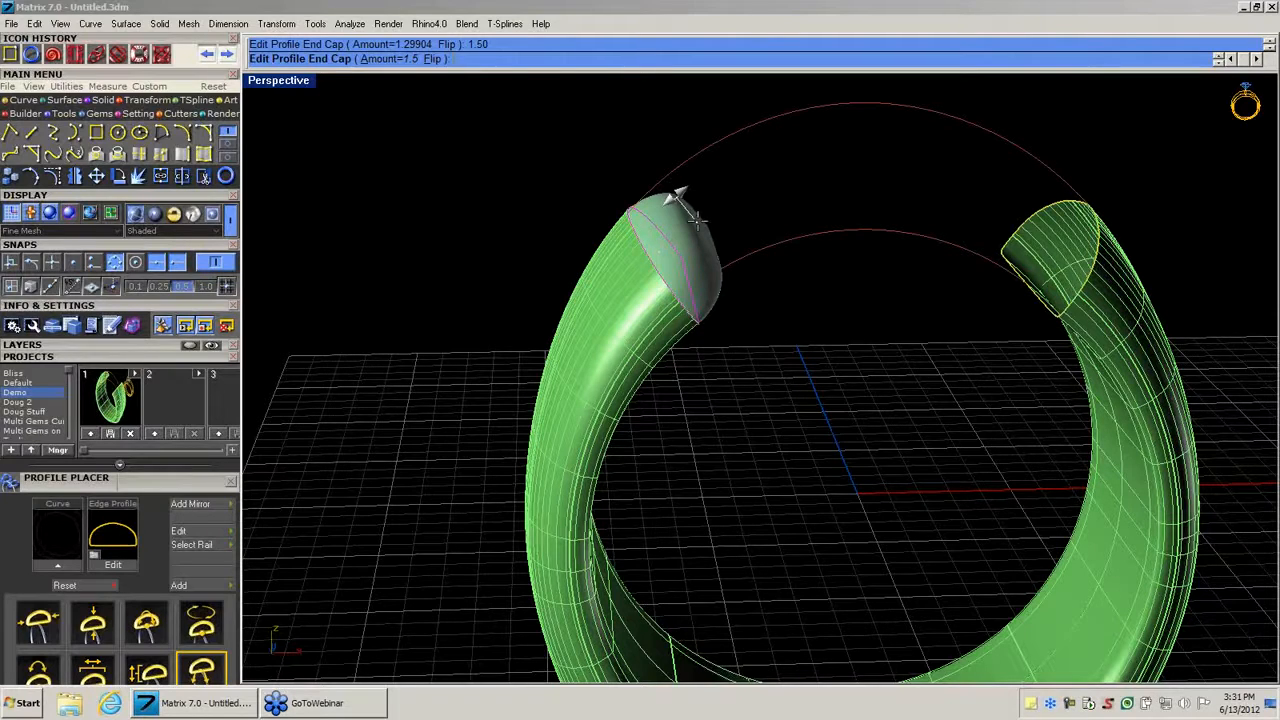
key(Return)
Cap the profile at the opposite open end with an amount of 1.5, flipping the cap outward.
click(1036, 219)
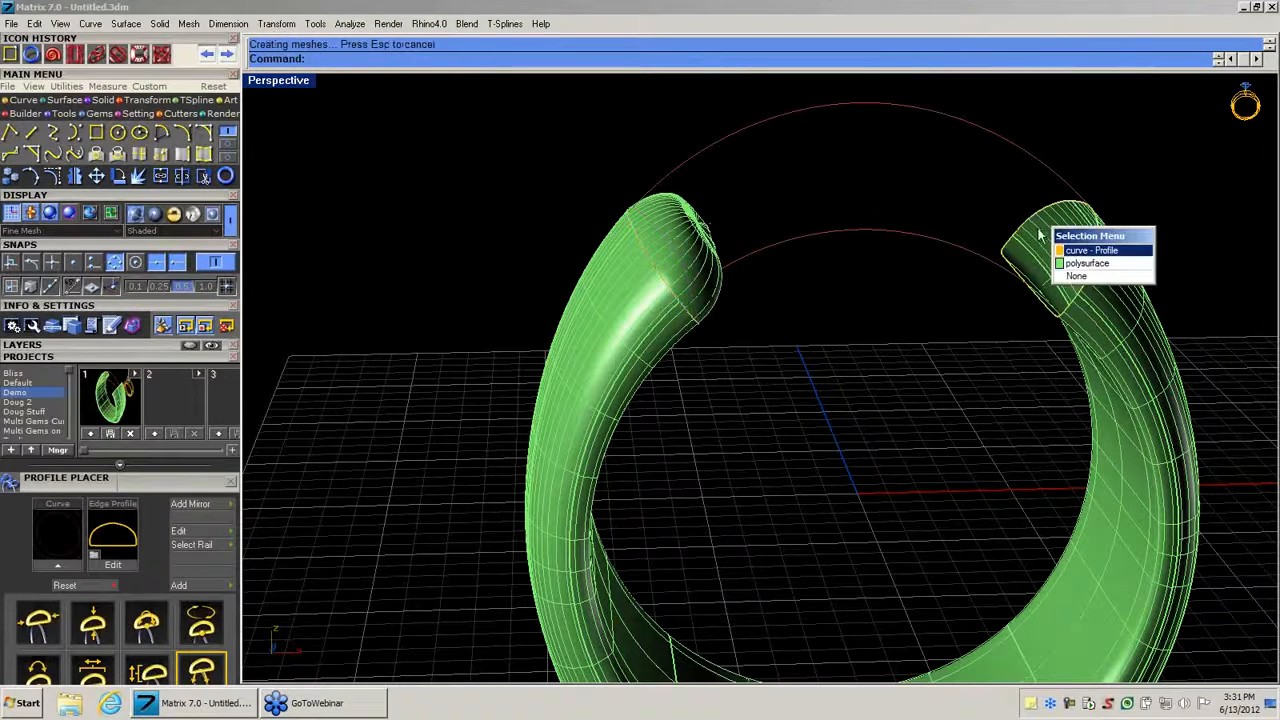
click(1062, 251)
middle_click(1056, 250)
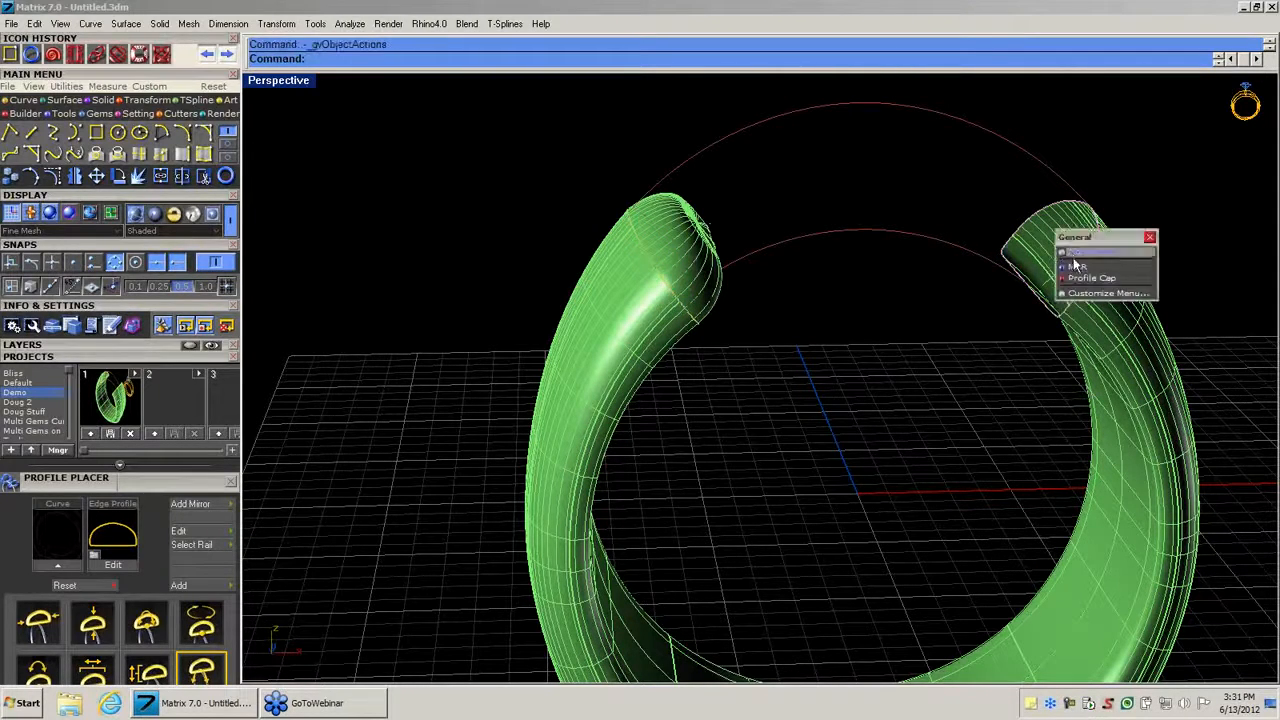
click(1092, 278)
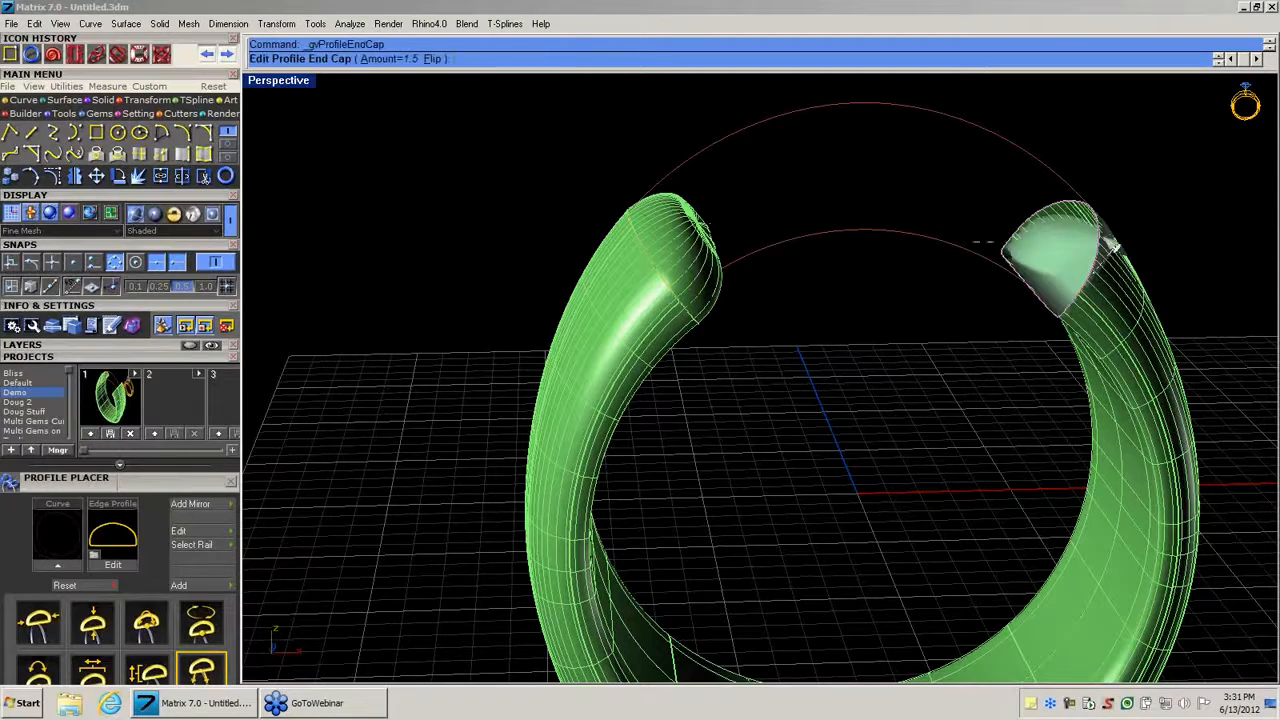
click(432, 59)
right_drag(860, 363, 740, 335)
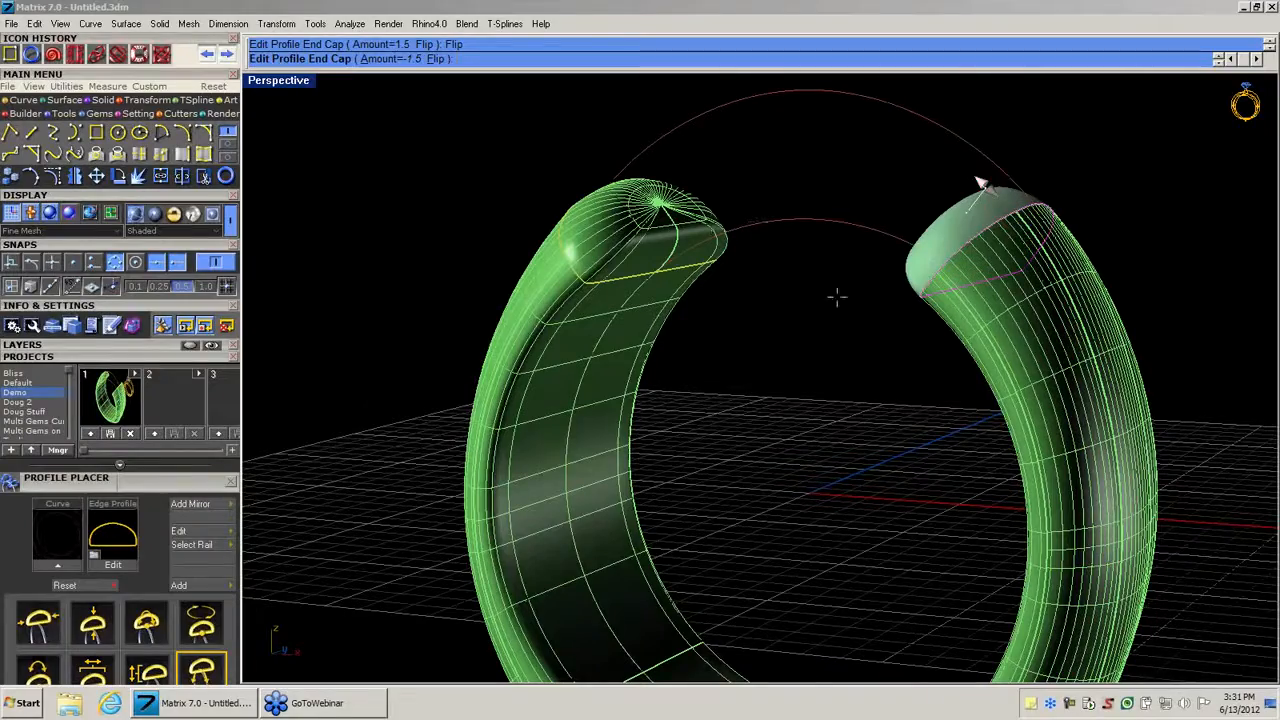
right_click(825, 305)
scroll(735, 344, down, 4)
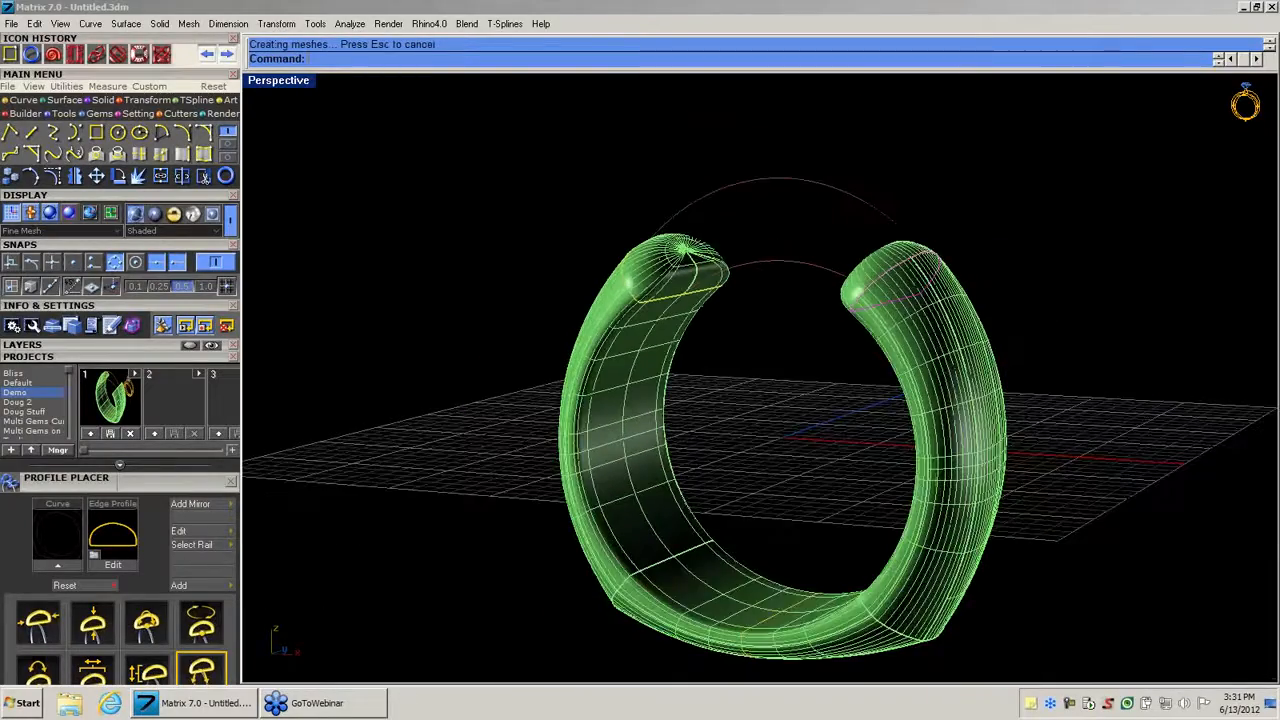
Select the capped ring with all its curves and save it over slot 1 of the Demo project.
scroll(757, 400, up, 5)
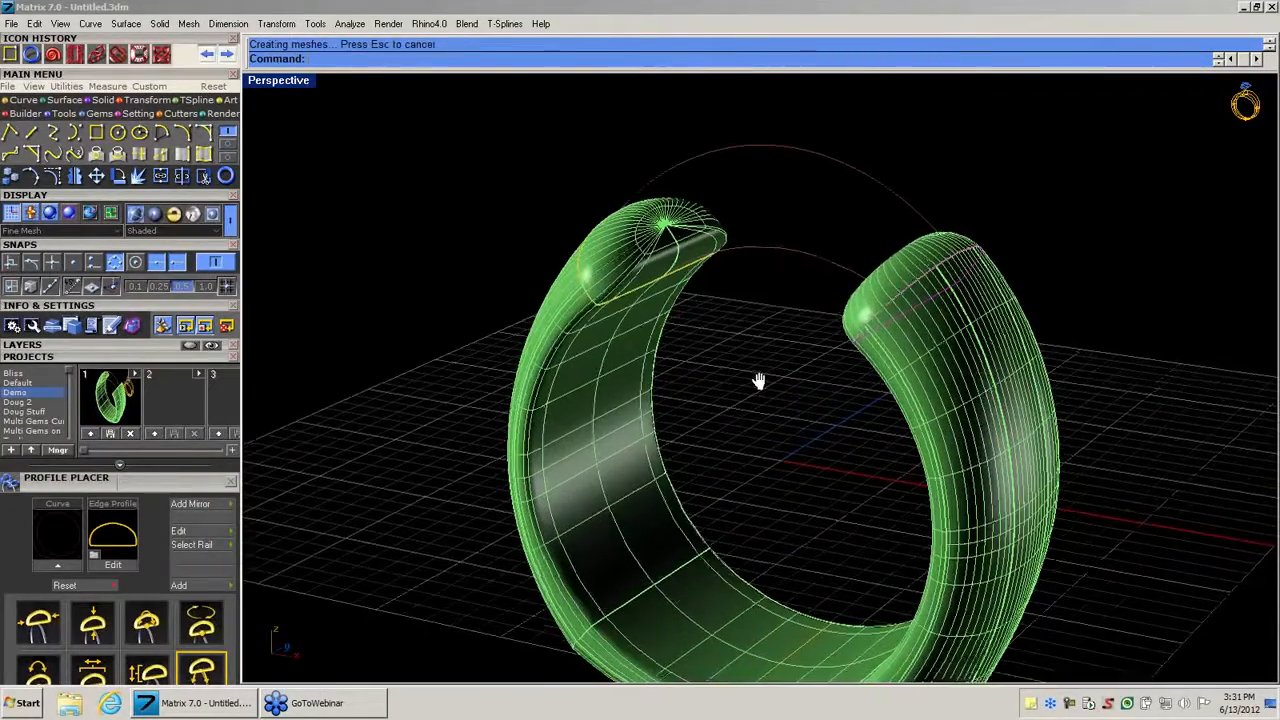
scroll(757, 280, down, 5)
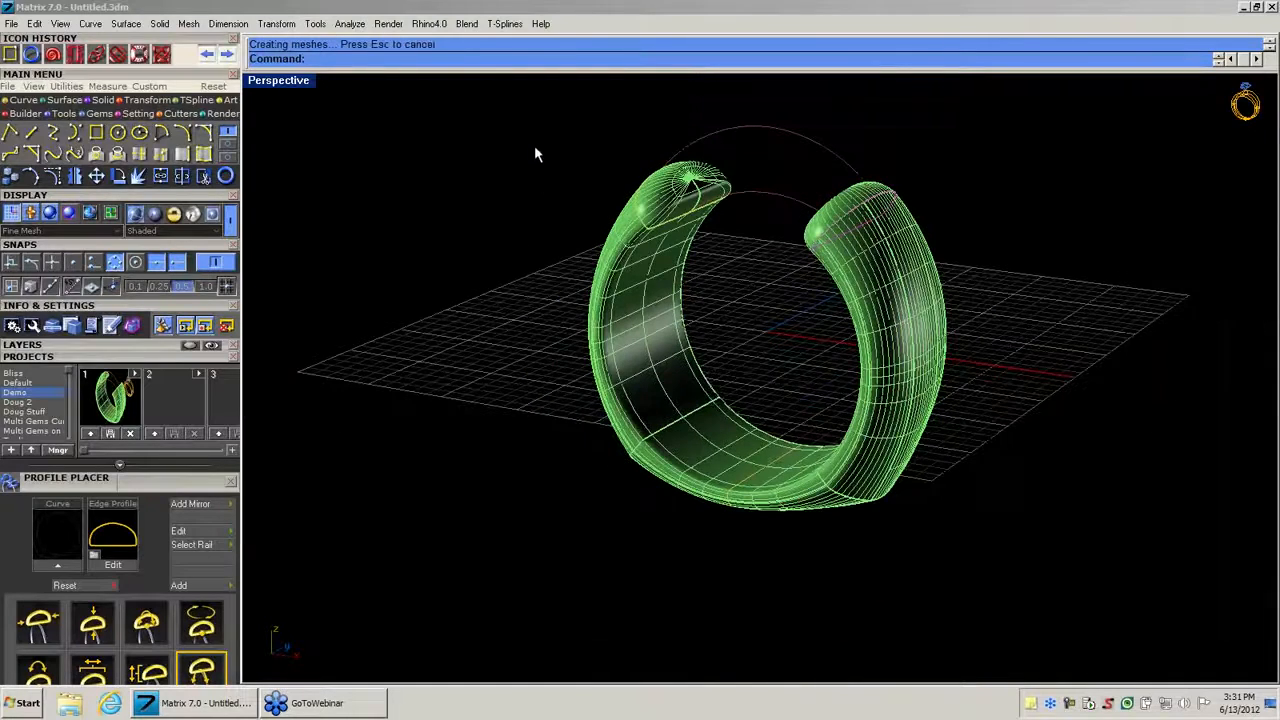
drag(531, 93, 1086, 602)
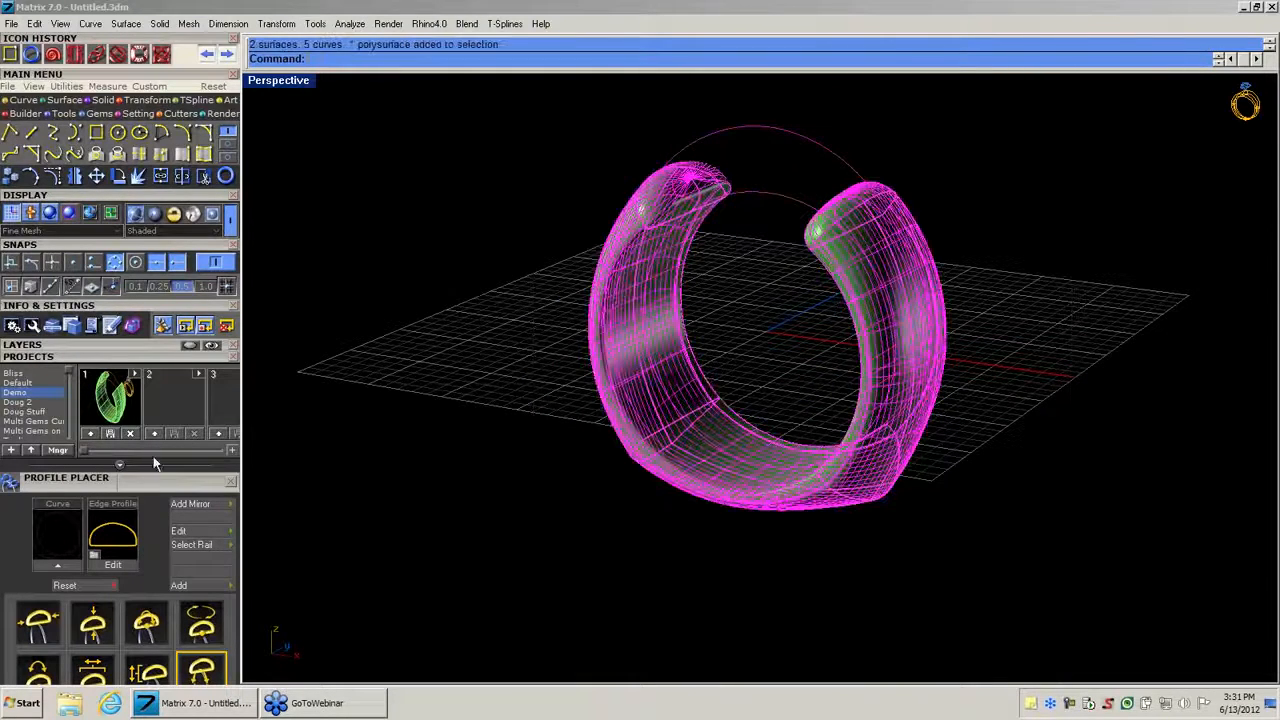
click(90, 433)
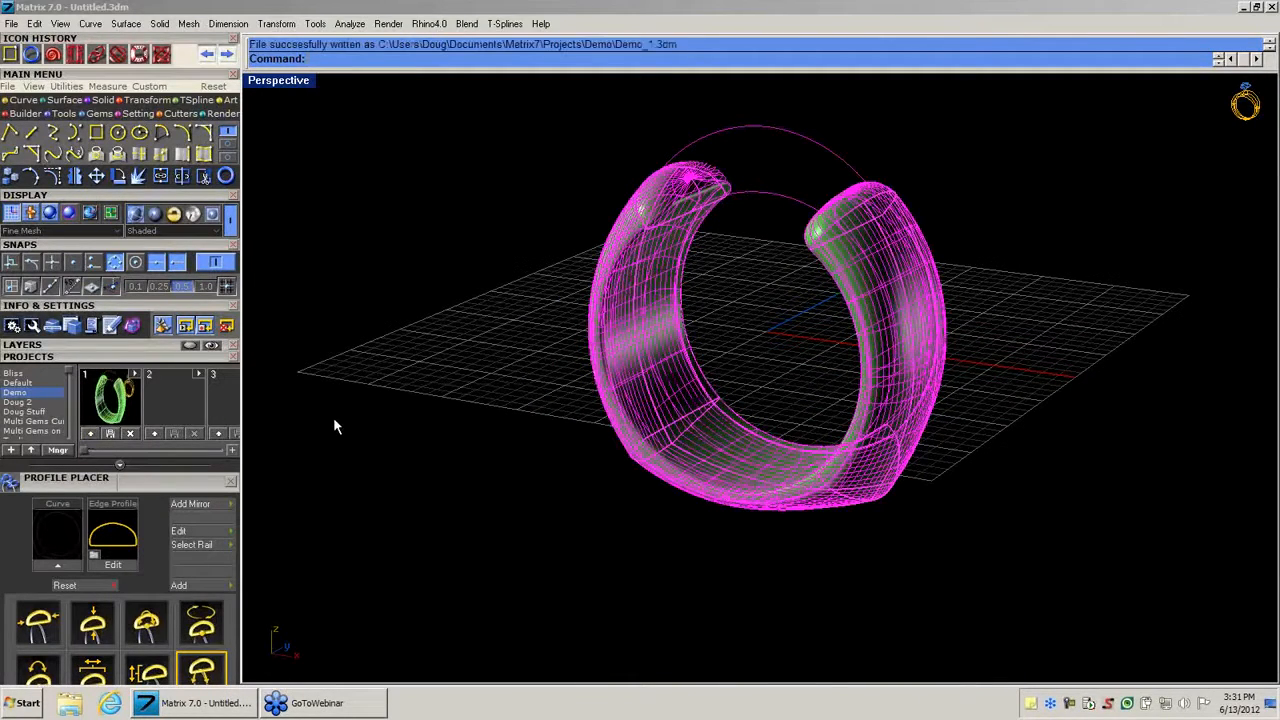
click(769, 333)
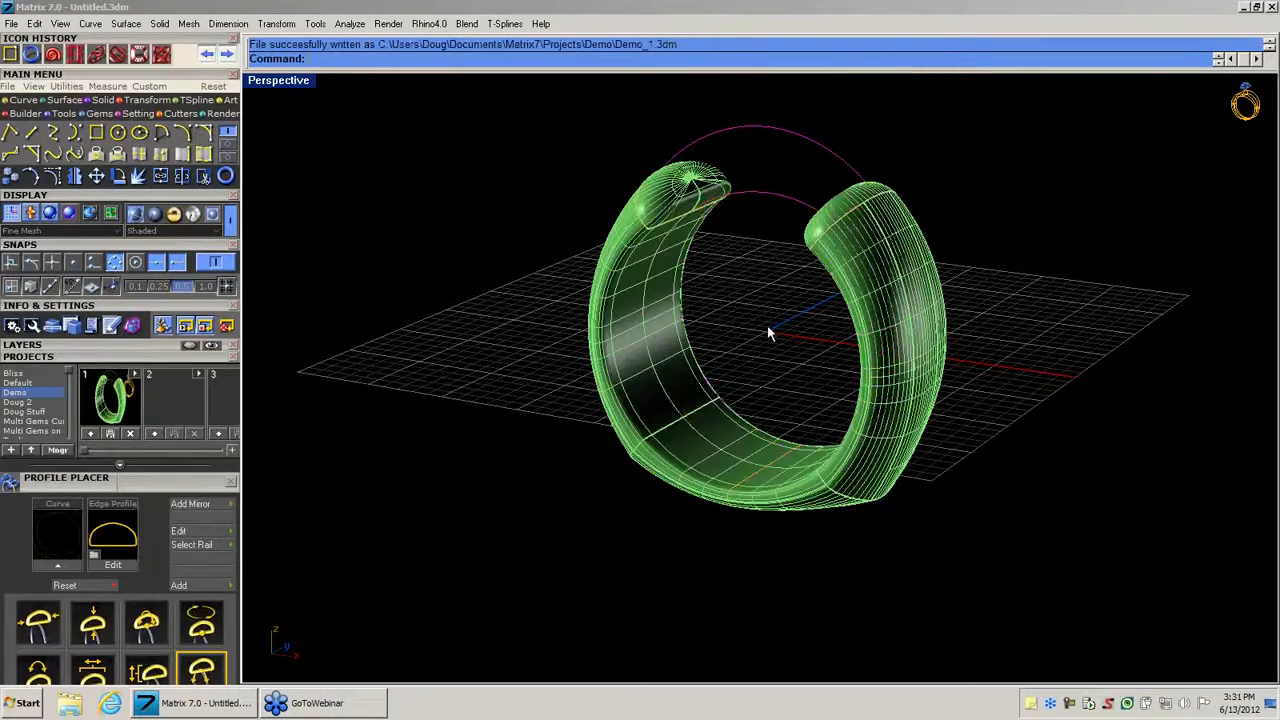
right_drag(762, 333, 750, 400)
scroll(737, 297, up, 2)
scroll(737, 297, down, 2)
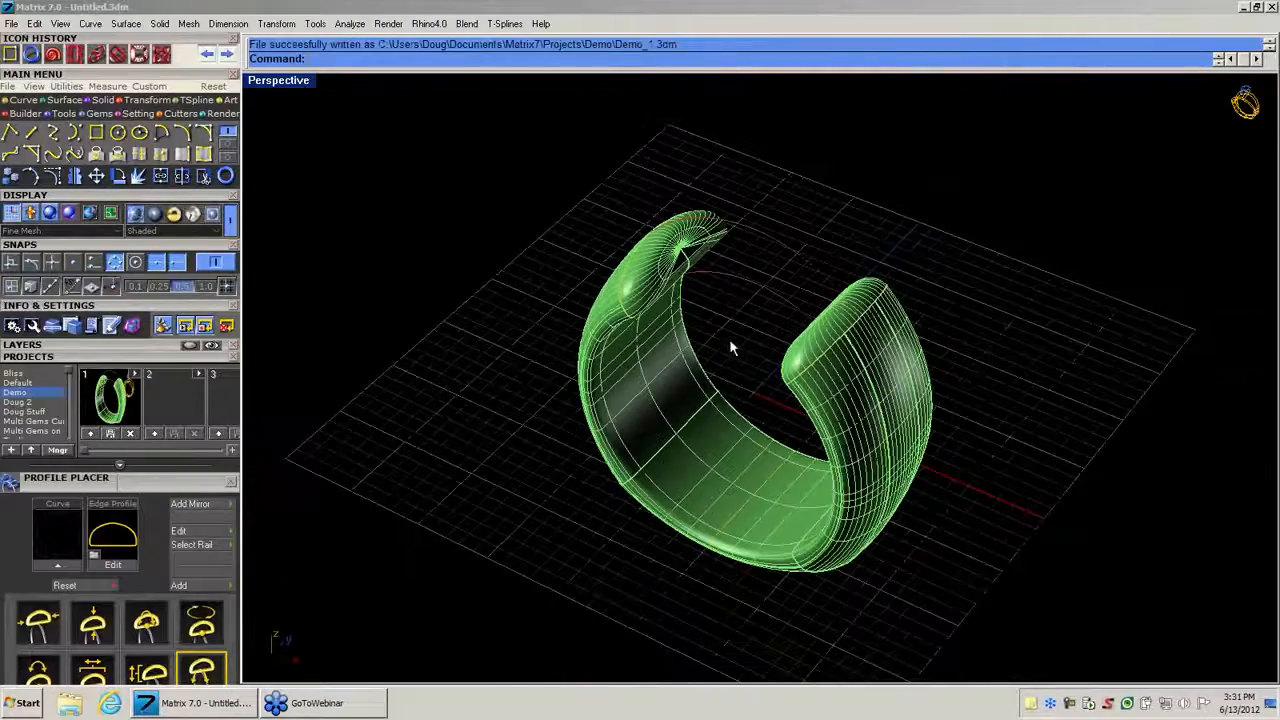
shift+right_drag(736, 357, 694, 277)
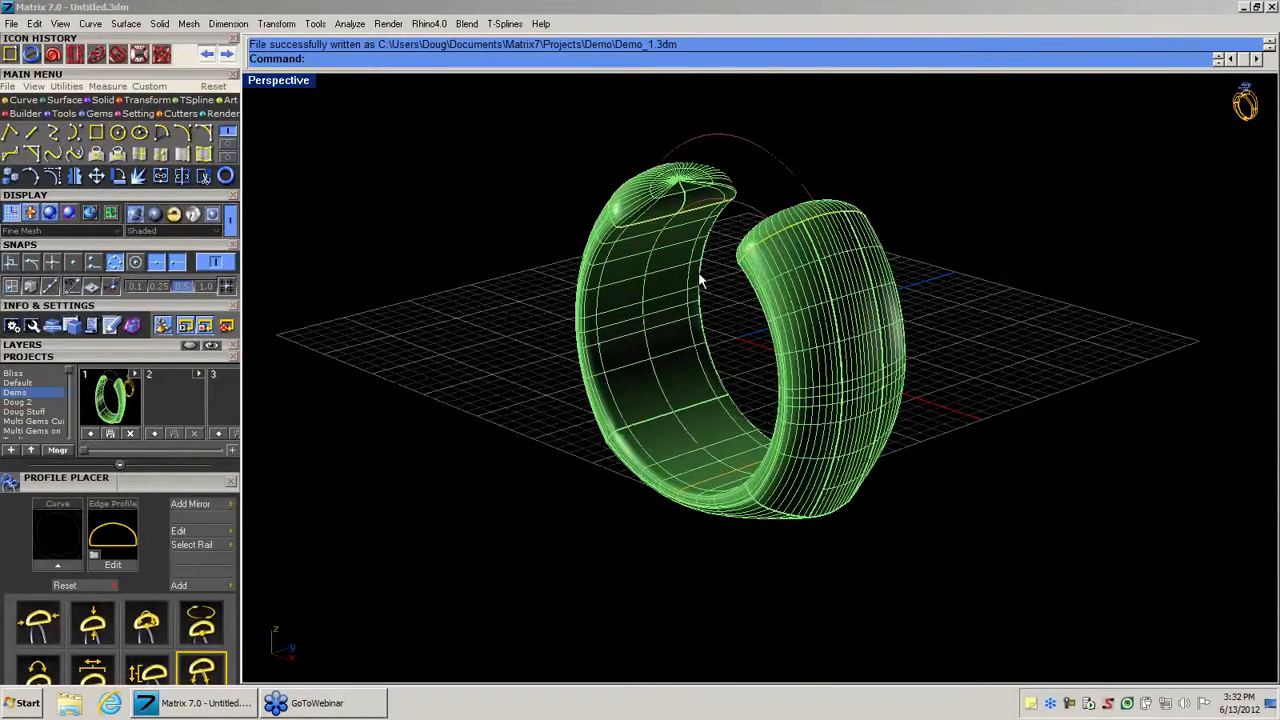
Open the profile curve at the base of the ring in Profile Placer and narrow it symmetrically to roughly a third of its width.
scroll(700, 280, up, 5)
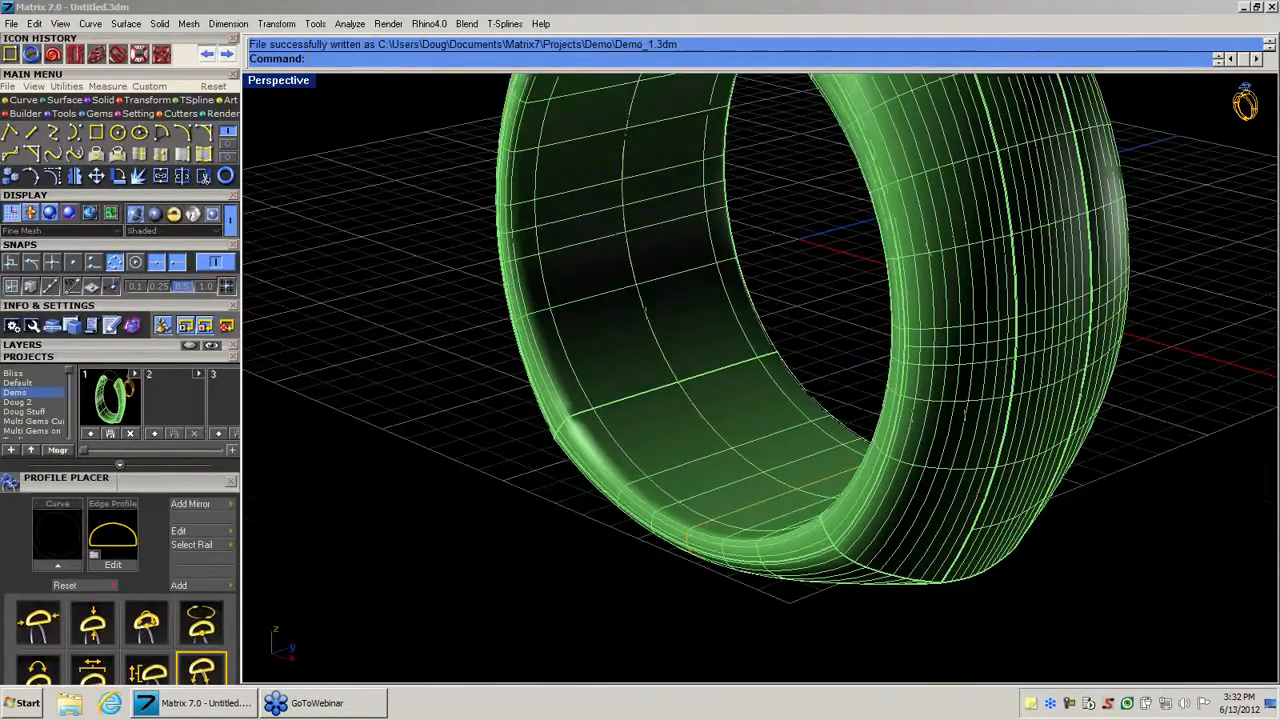
shift+right_drag(757, 253, 769, 104)
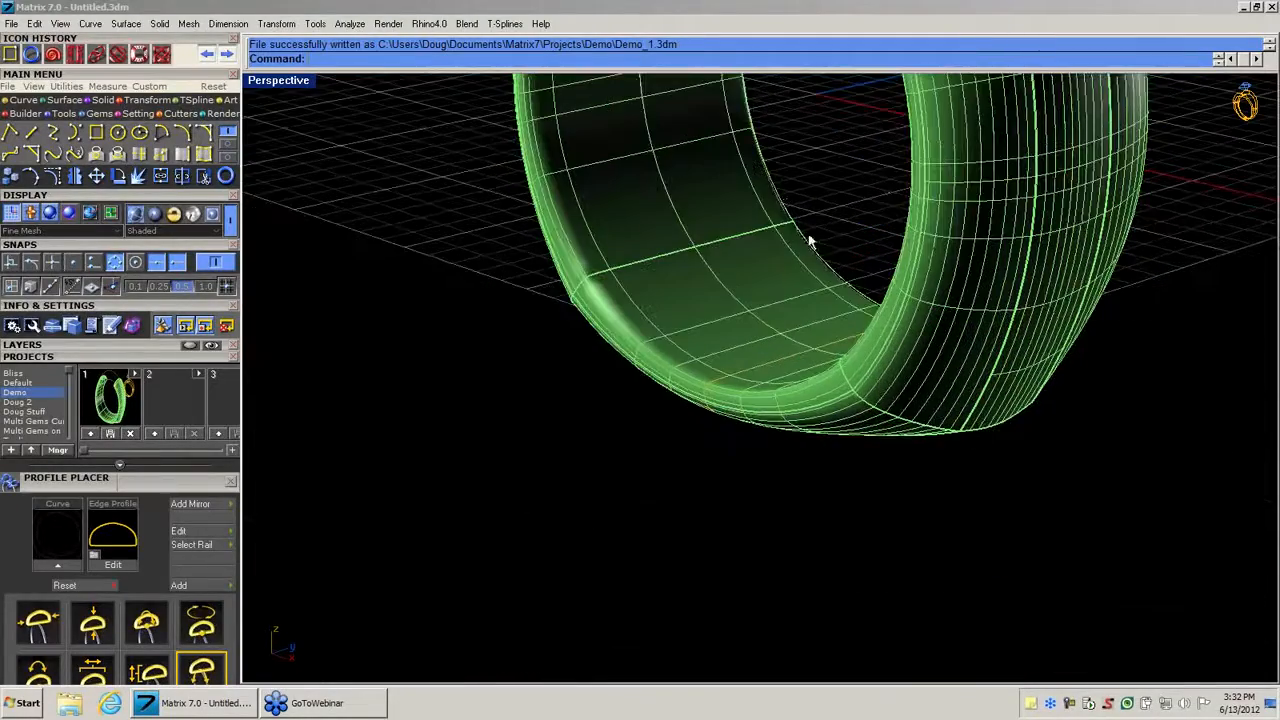
mouse_move(809, 240)
right_down()
mouse_move(771, 217)
mouse_move(848, 222)
mouse_move(777, 218)
mouse_move(700, 354)
right_up()
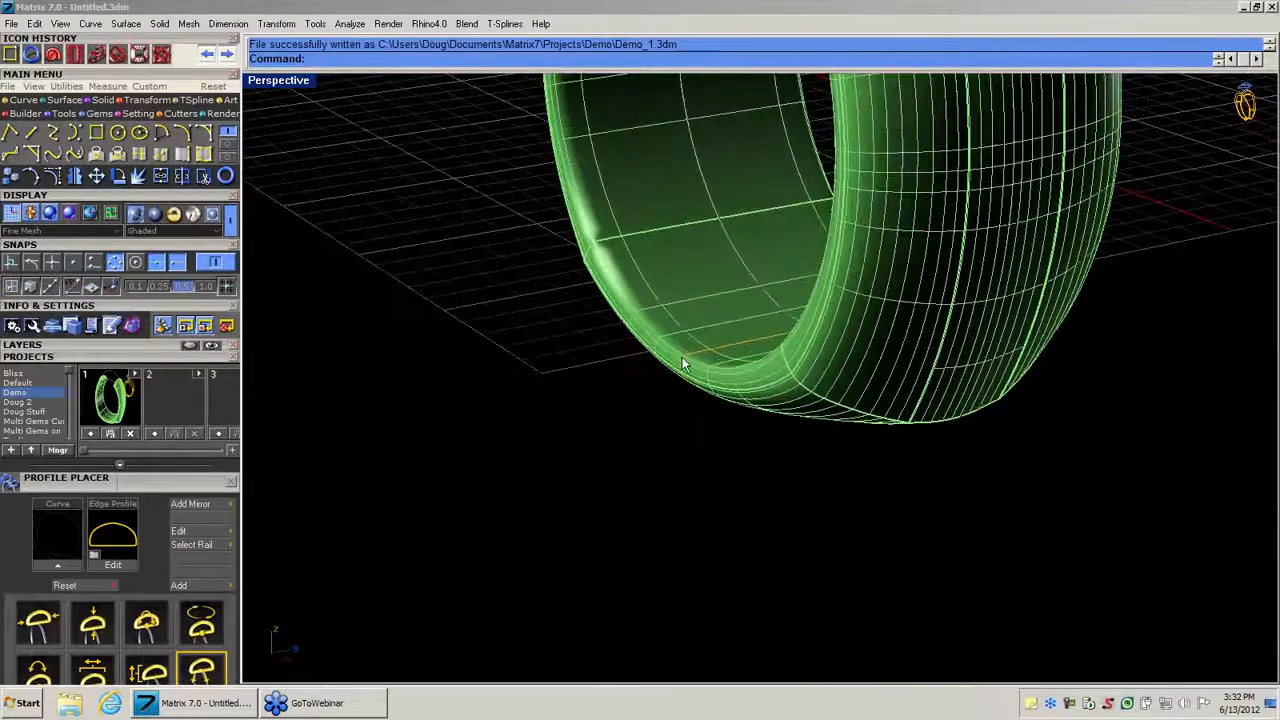
click(686, 368)
click(671, 375)
scroll(672, 377, up, 3)
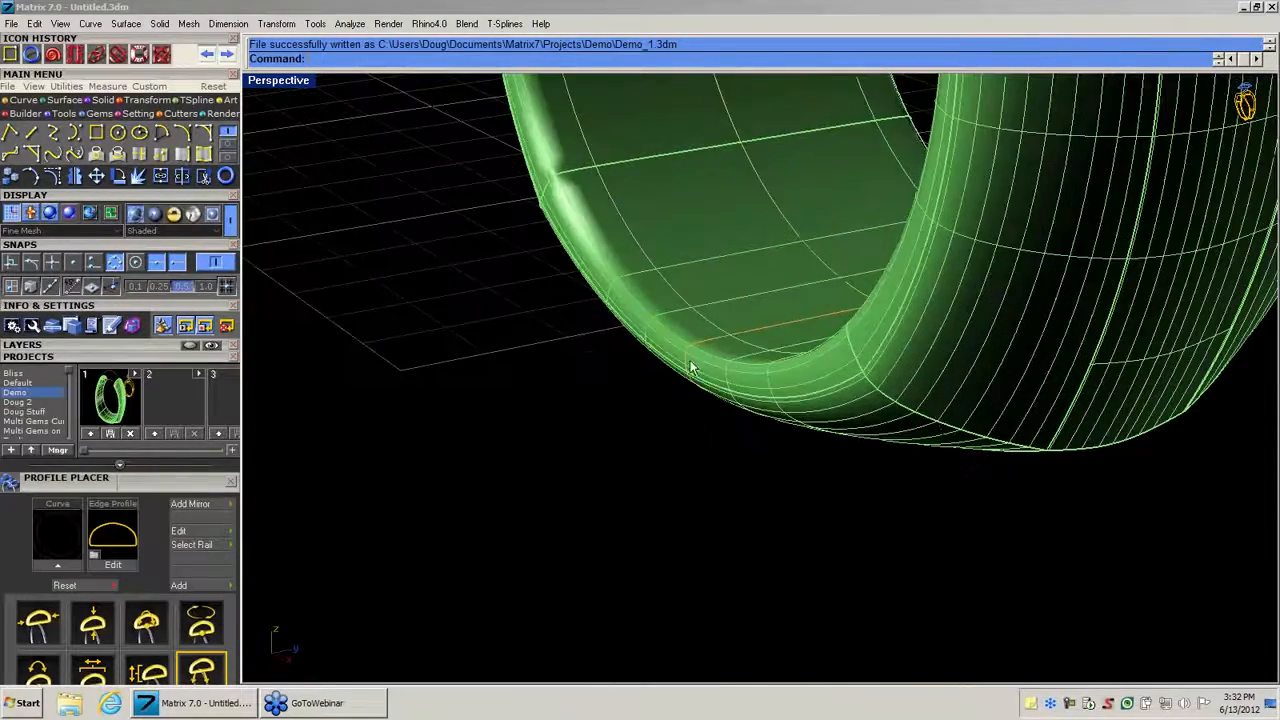
click(705, 363)
click(752, 381)
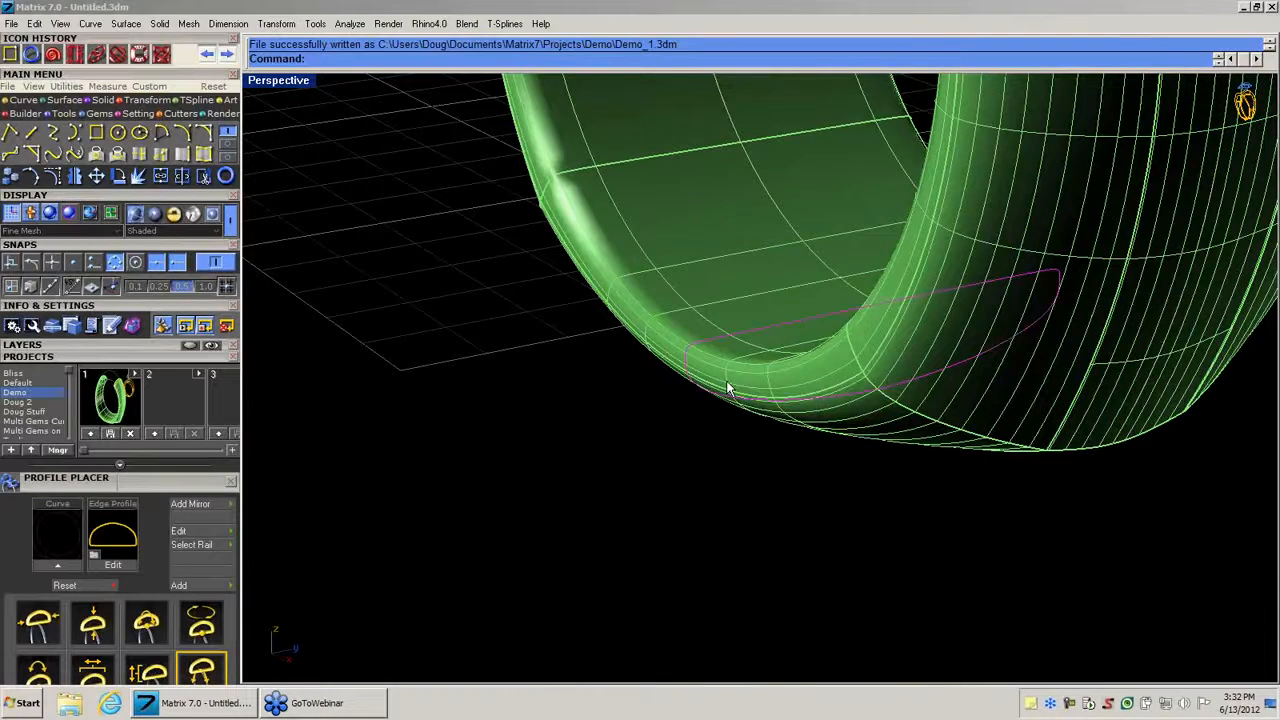
middle_click(728, 388)
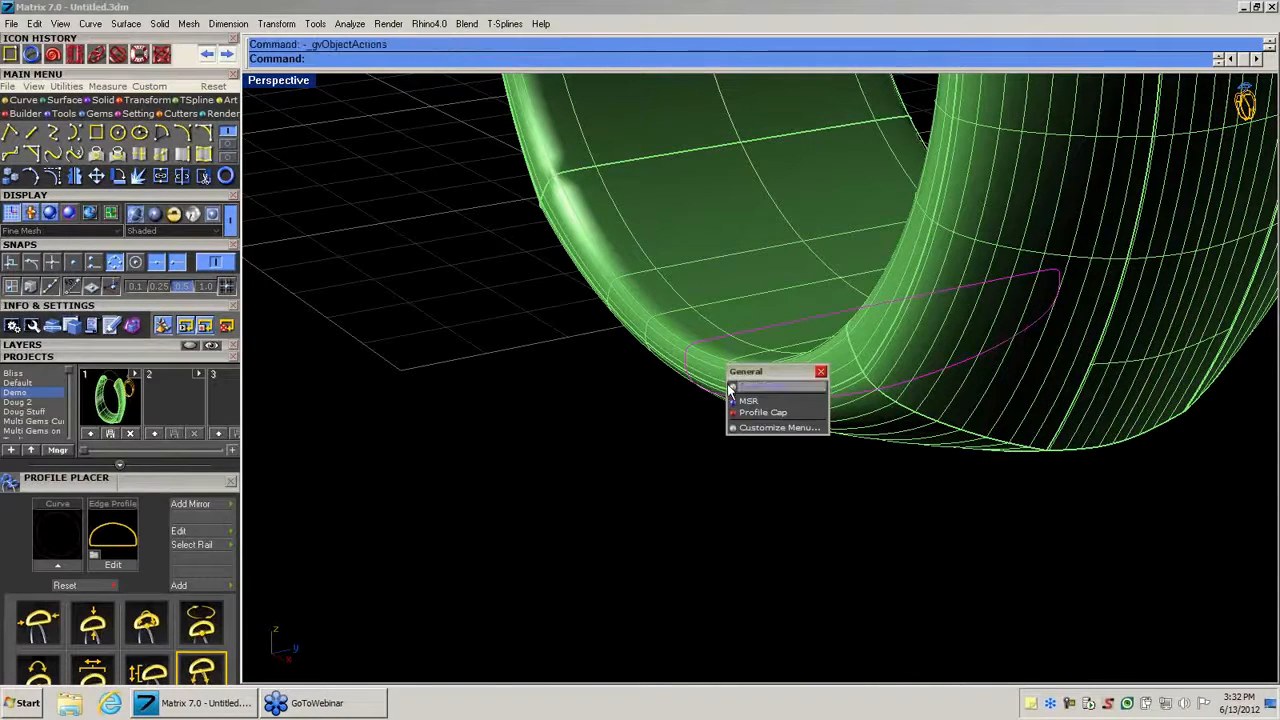
click(742, 402)
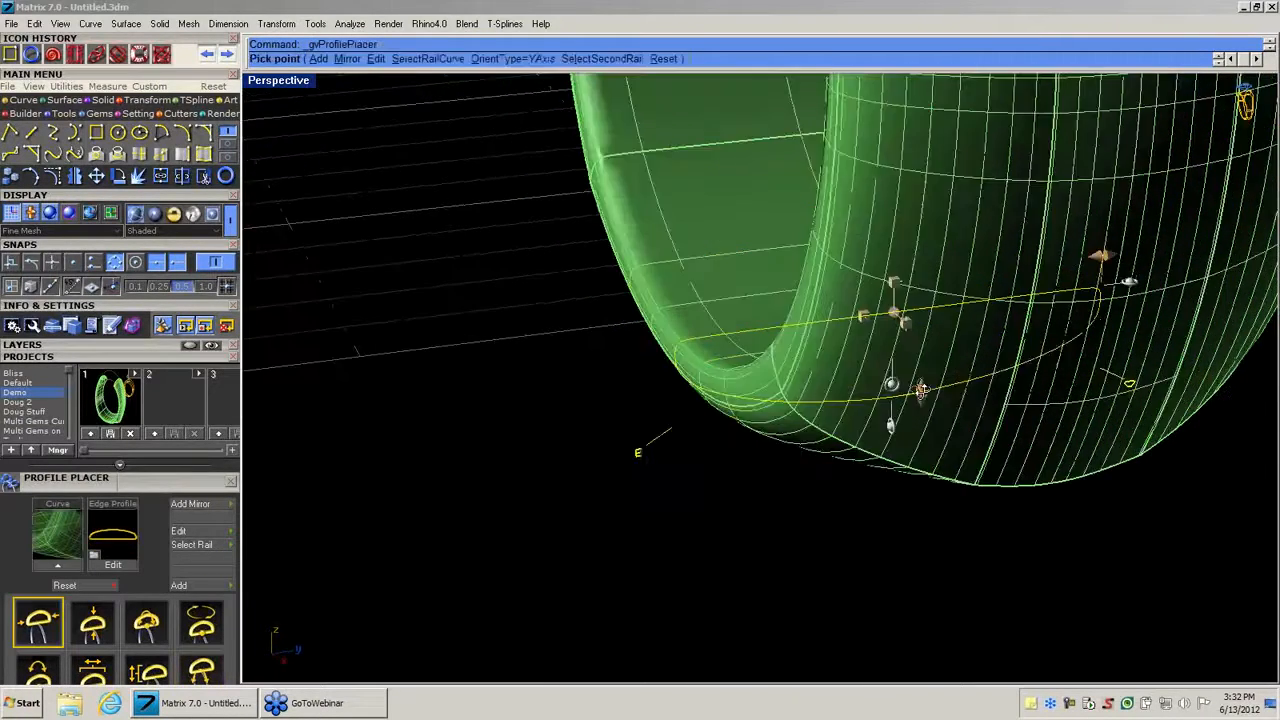
drag(1130, 291, 954, 293)
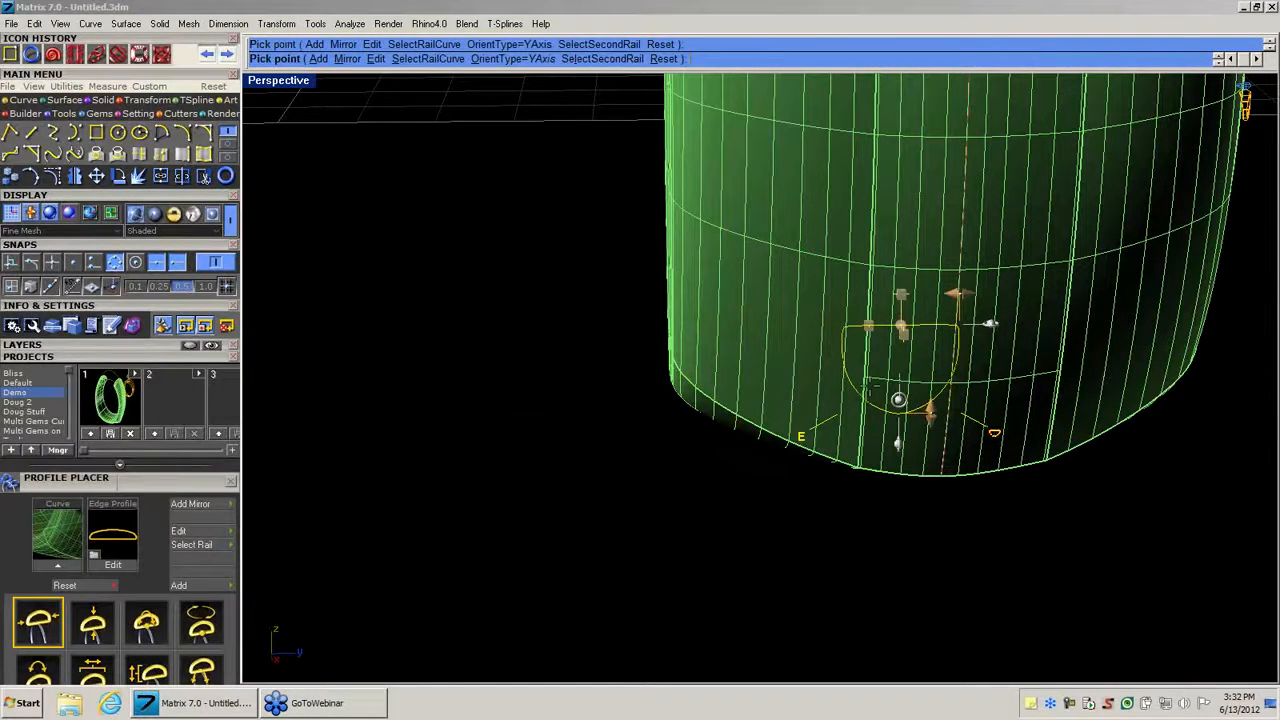
Replace the base profile's shape with the stepped profileplacer_13 from the Shank Profile library and let the ring update.
click(993, 435)
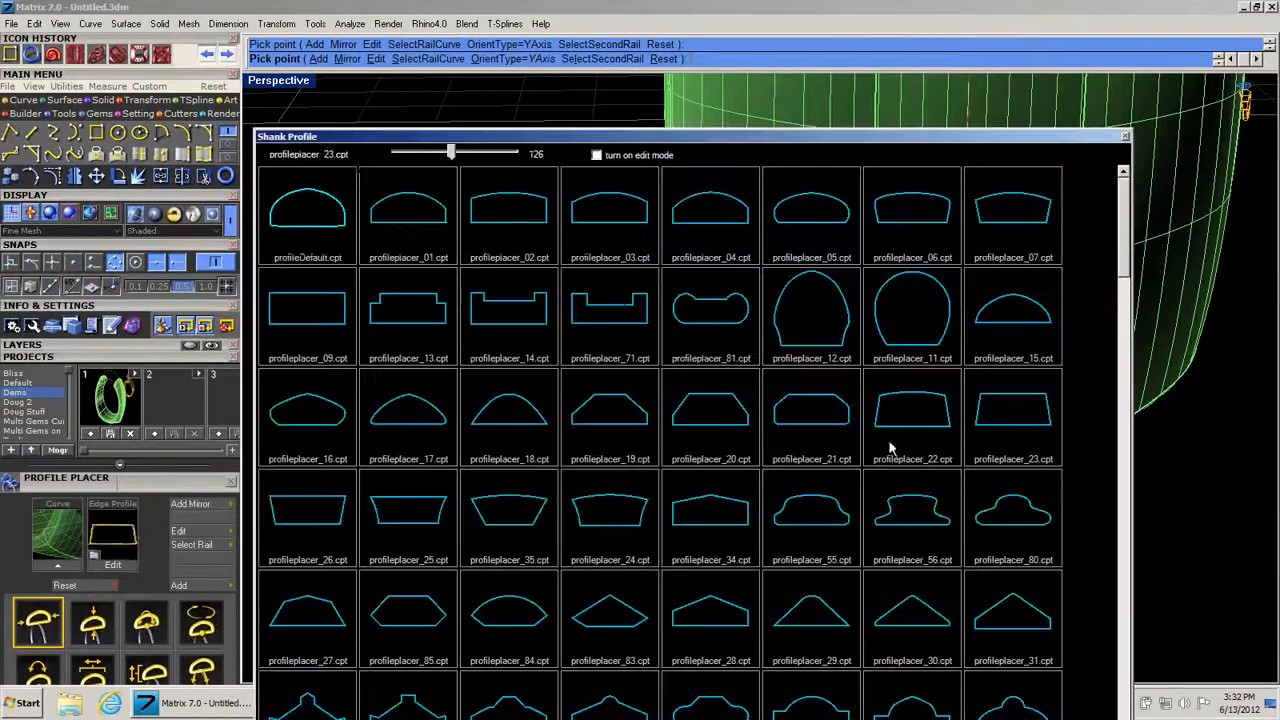
drag(711, 135, 401, 46)
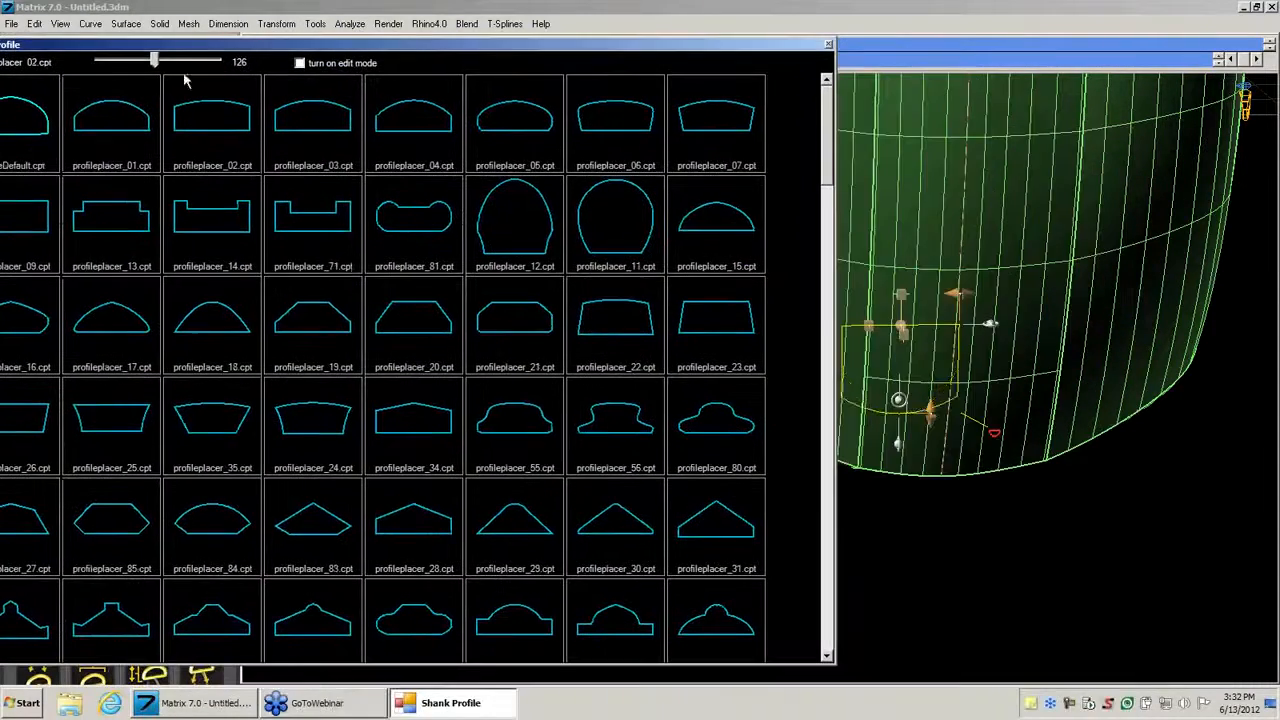
drag(148, 62, 98, 63)
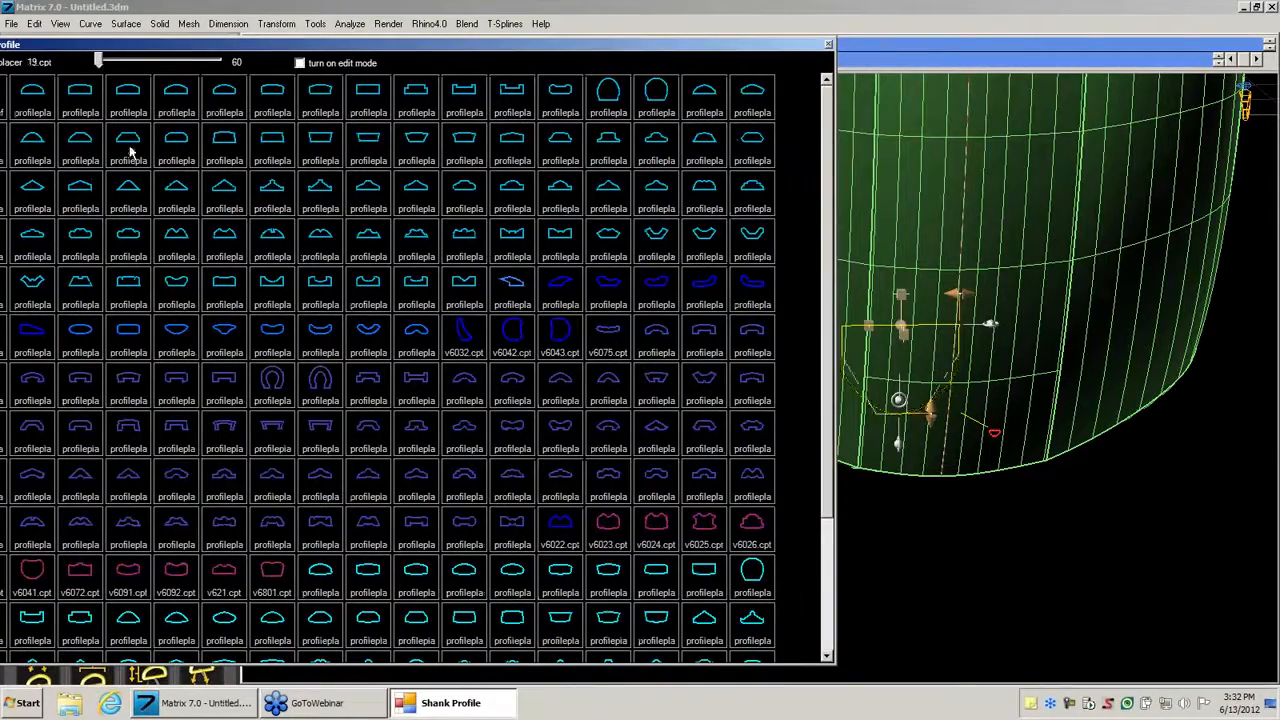
drag(283, 43, 293, 48)
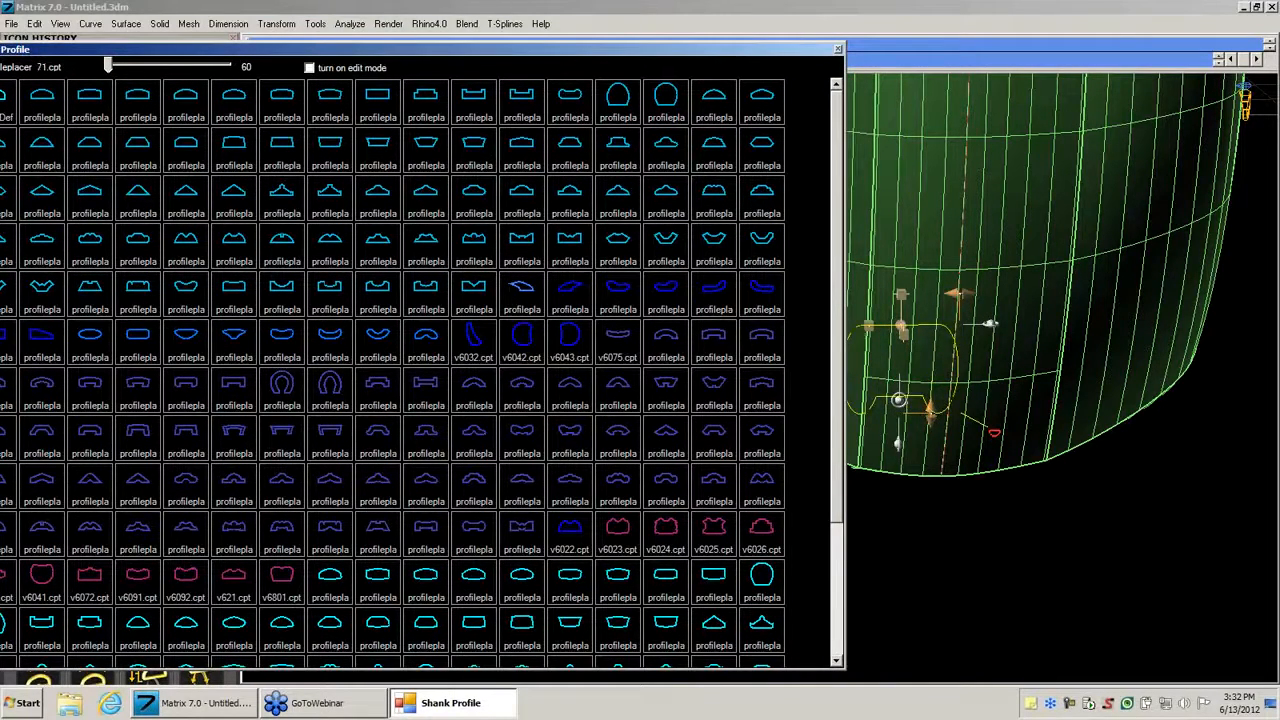
click(429, 101)
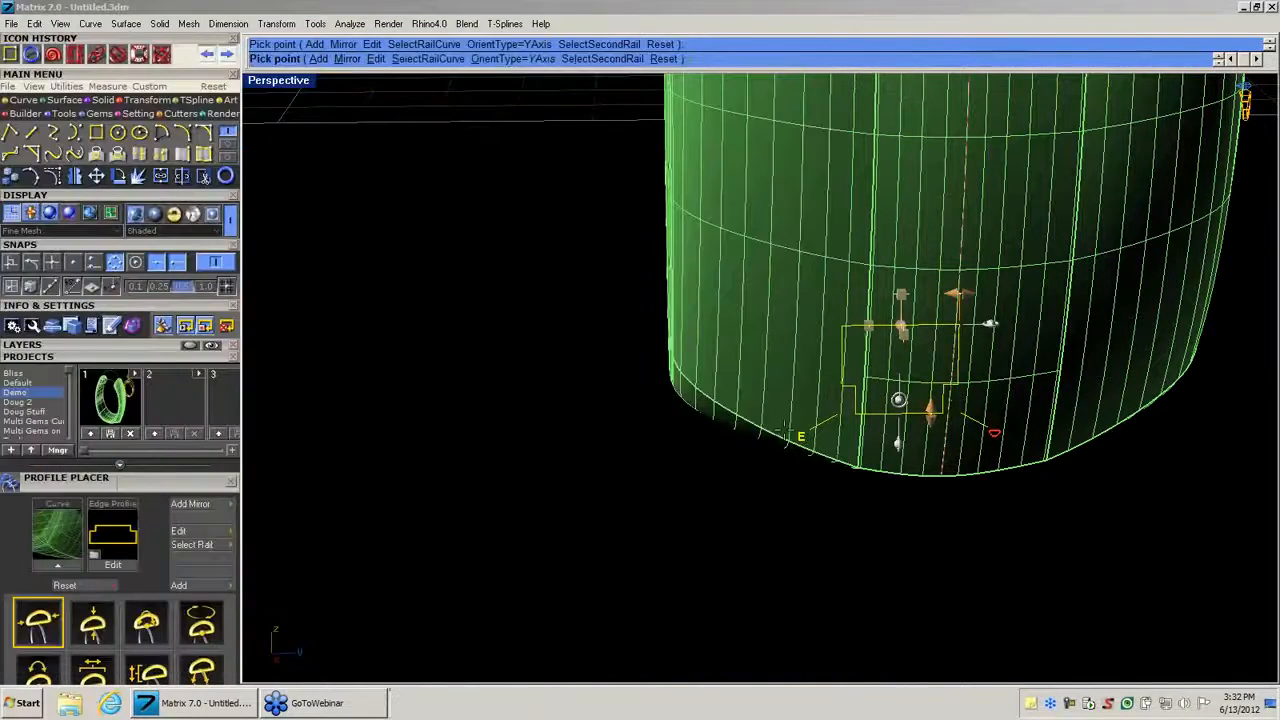
mouse_move(784, 430)
right_down()
mouse_move(722, 426)
mouse_move(781, 428)
right_up()
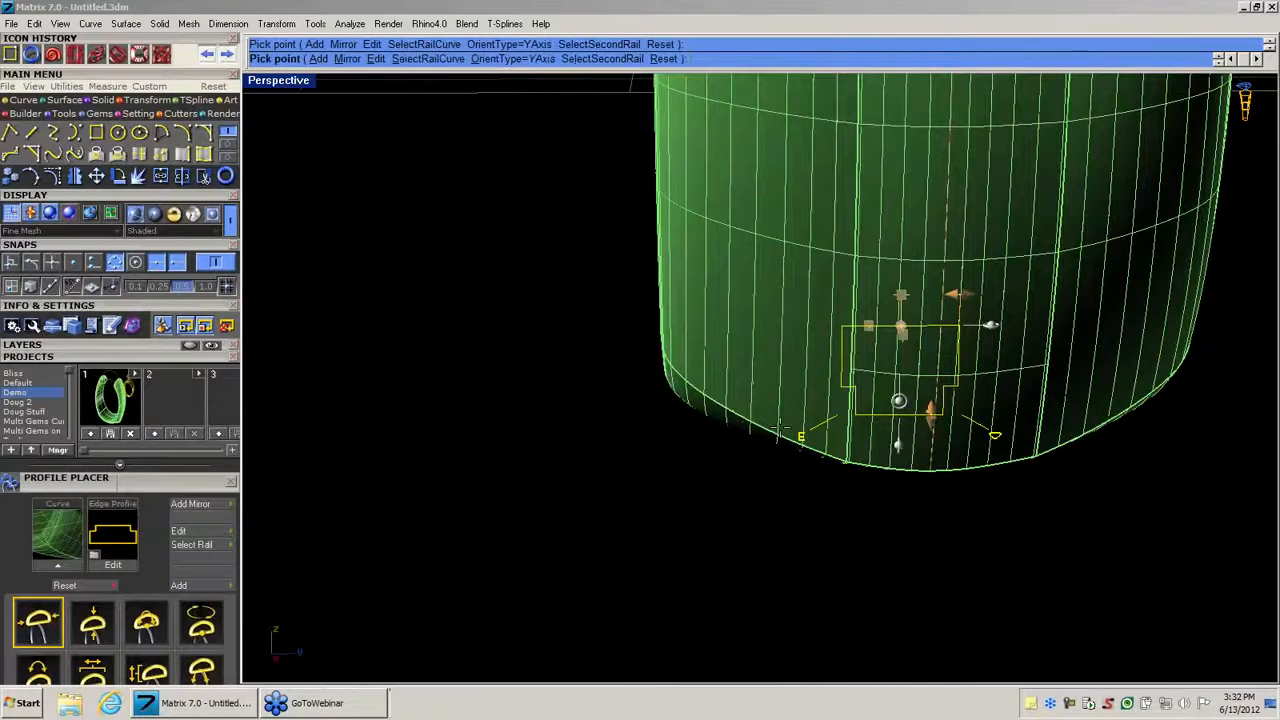
right_click(782, 428)
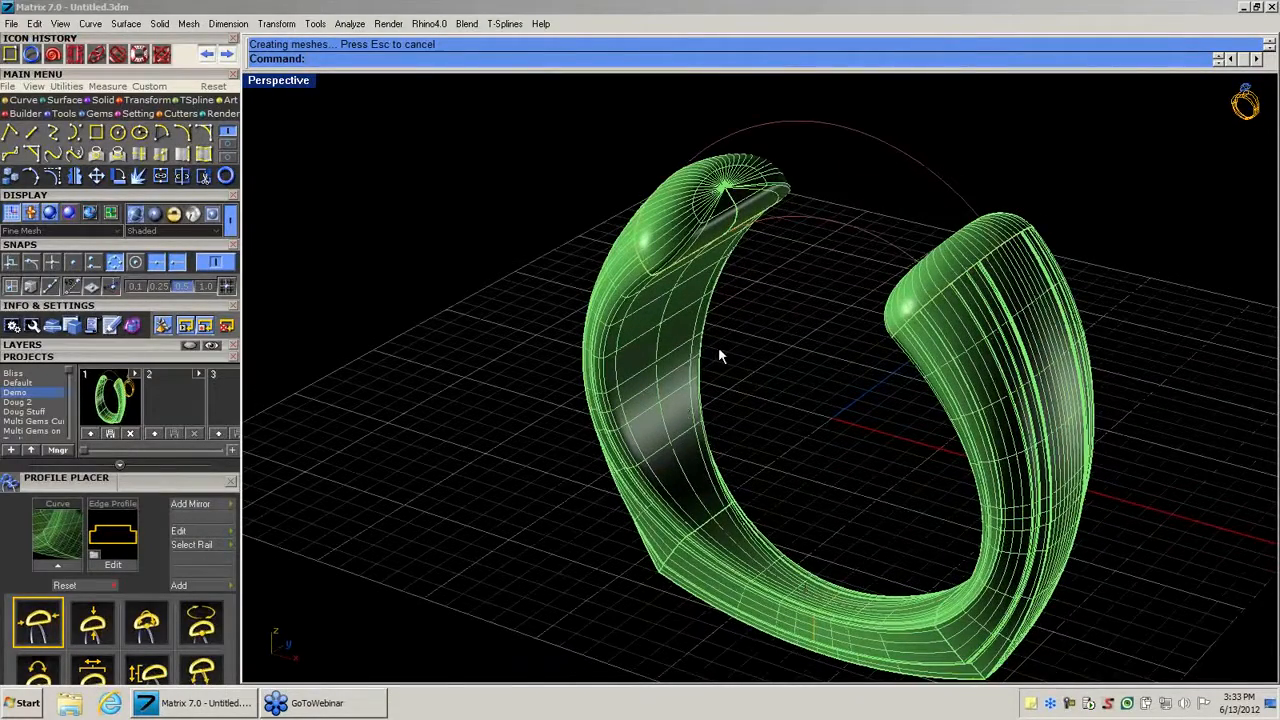
Select the edited ring with all its curves and save it to slot 2 of the Demo project.
drag(494, 104, 1228, 680)
click(160, 433)
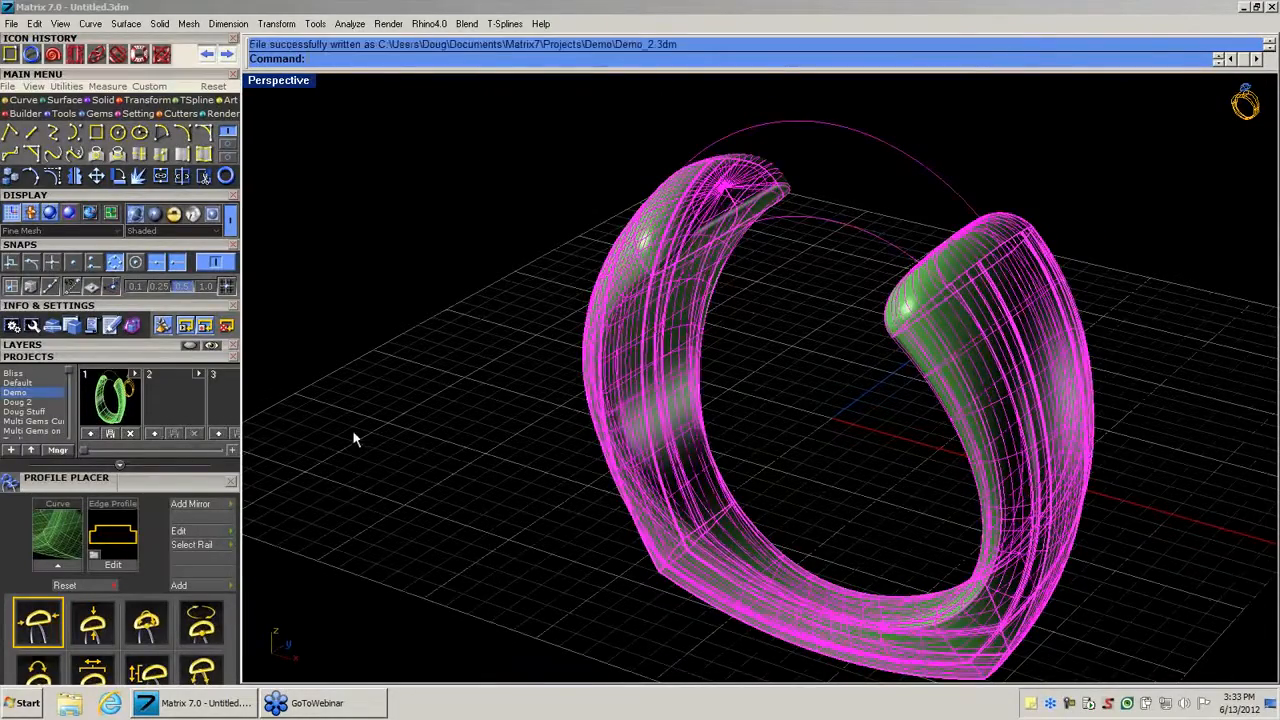
right_drag(729, 400, 726, 462)
key(Home)
key(Home)
key(Home)
key(Home)
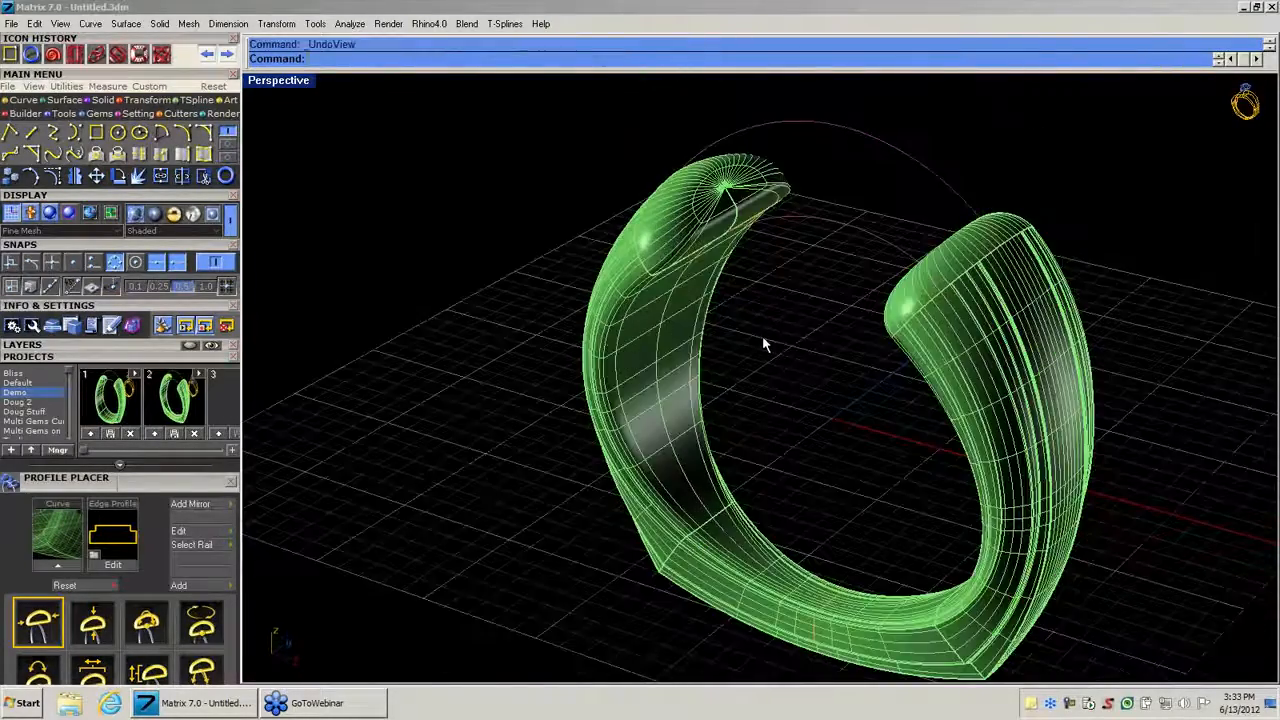
Open the mirrored profile at the ring's open end away from the red axis in Profile Placer and narrow it to about half its width.
scroll(645, 354, up, 5)
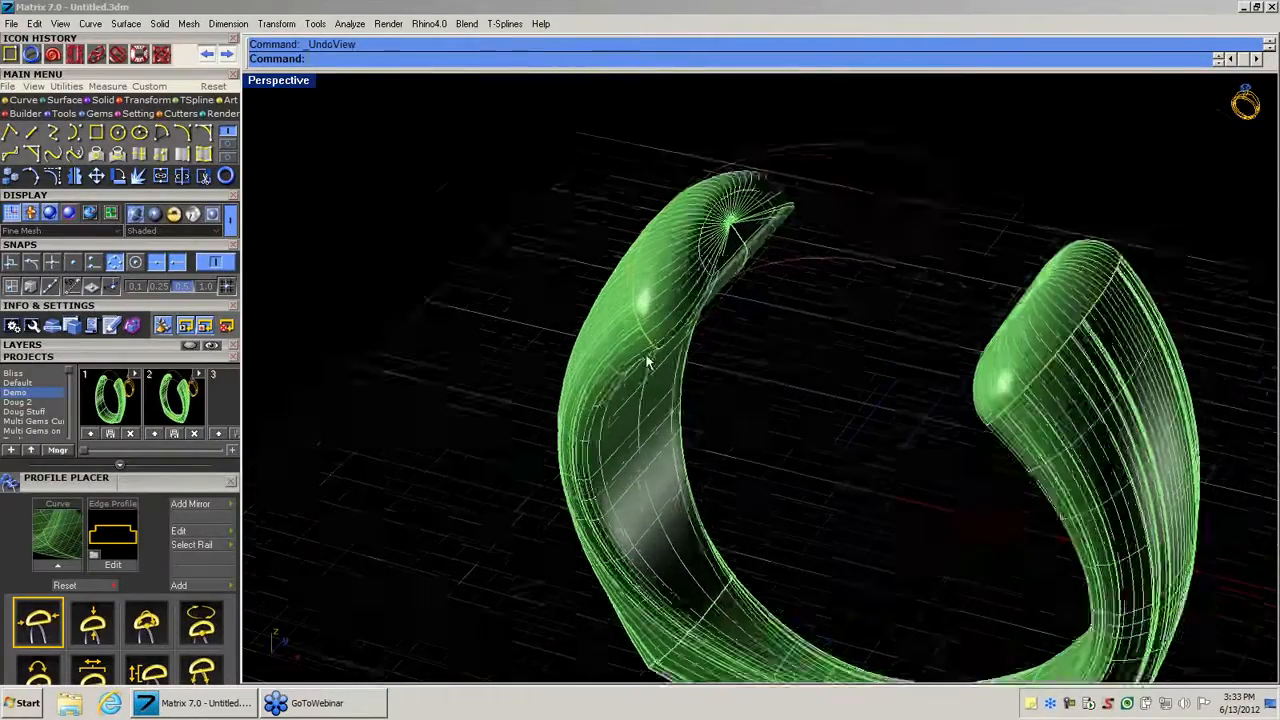
click(655, 345)
click(678, 365)
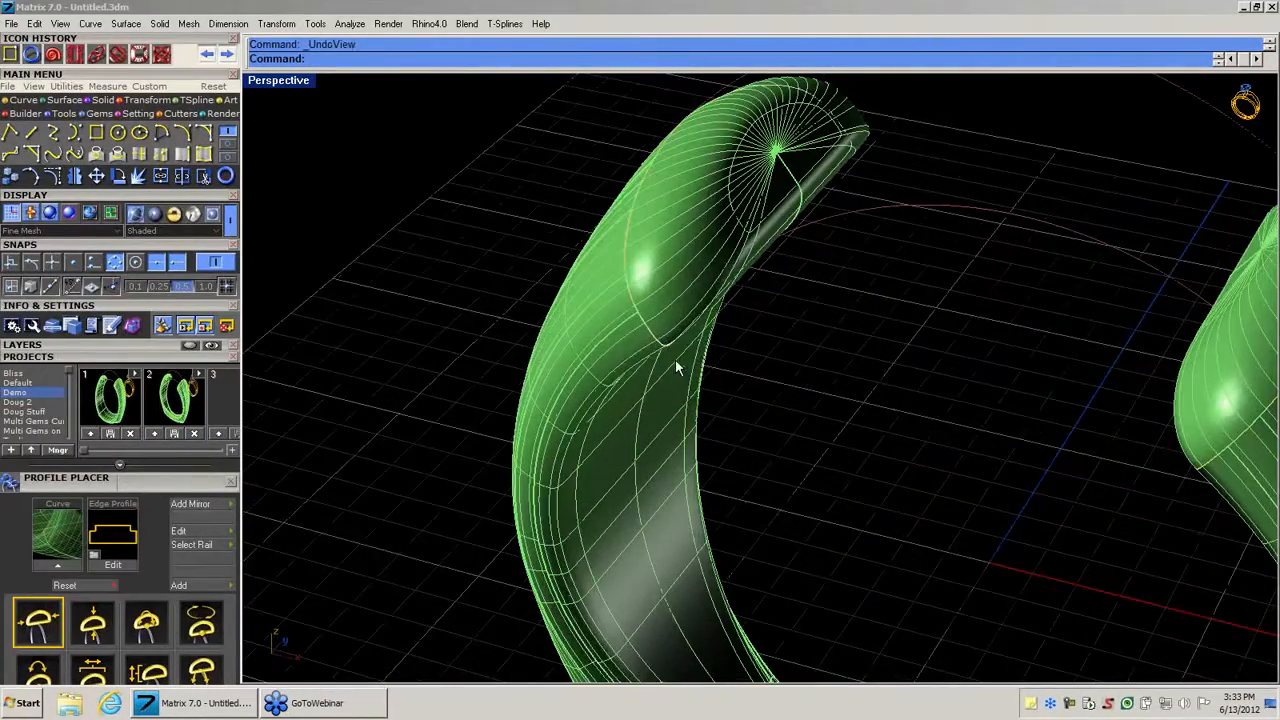
right_drag(864, 394, 786, 440)
middle_click(785, 443)
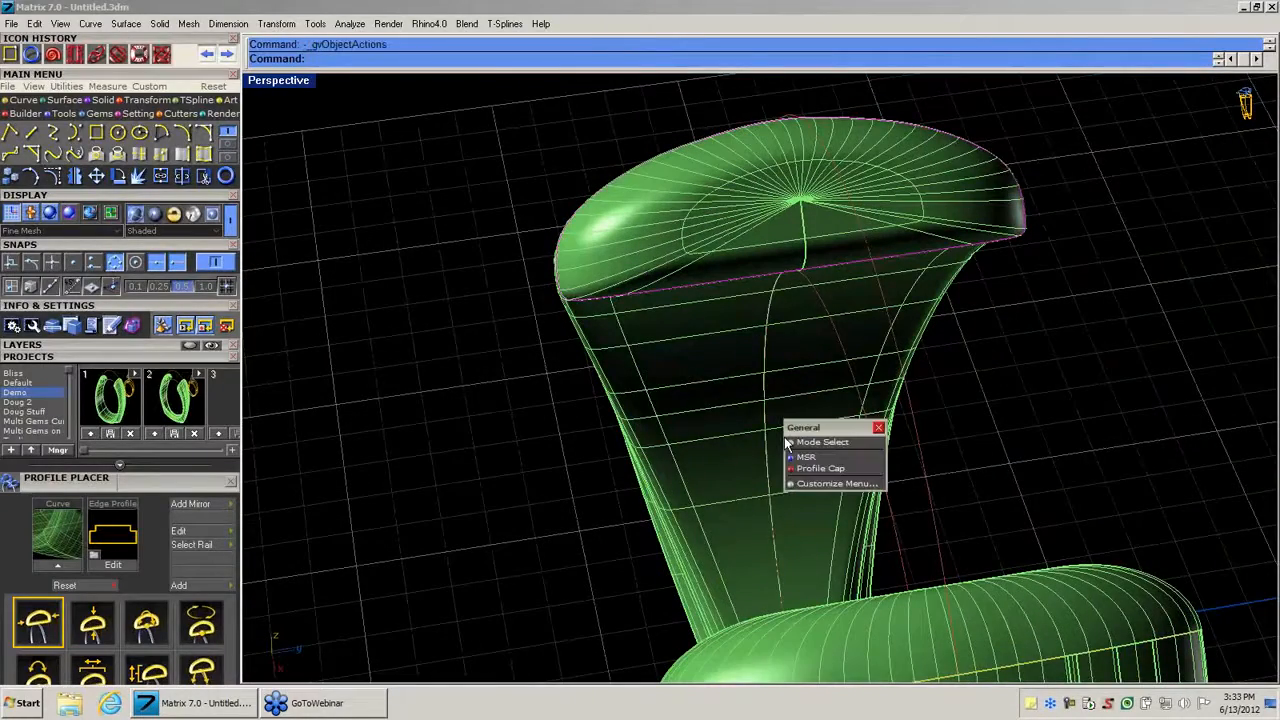
click(802, 468)
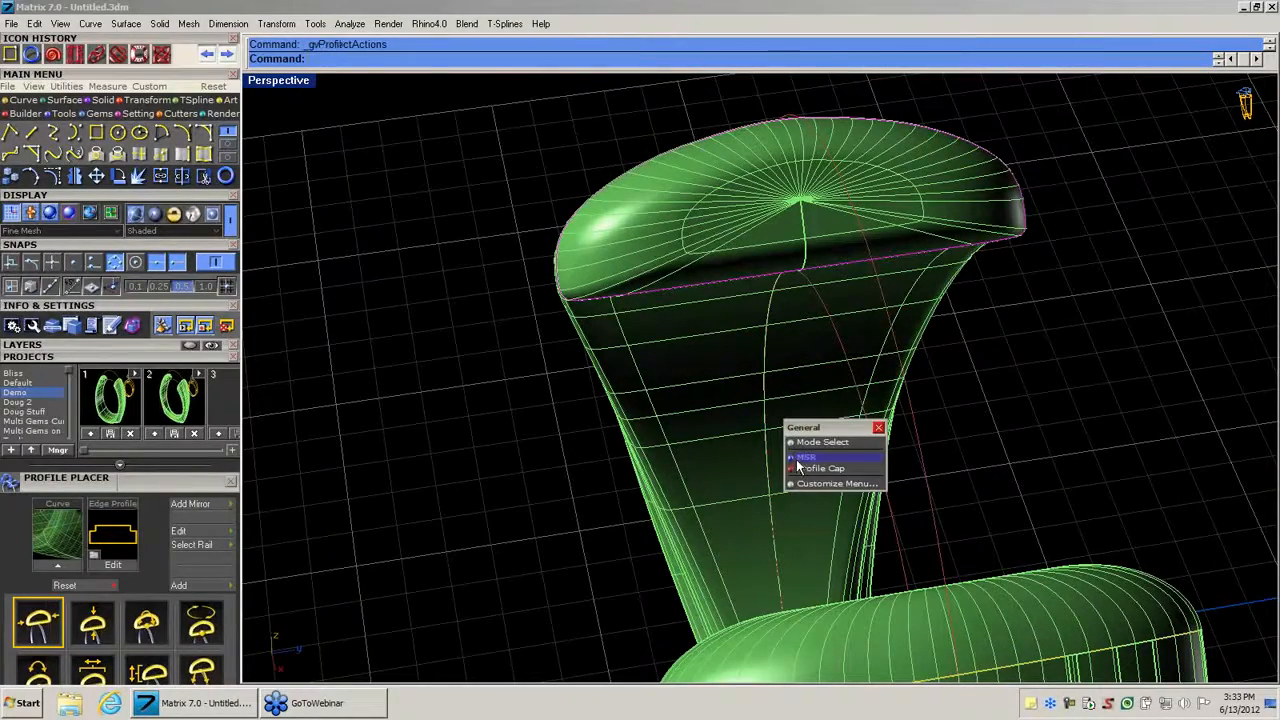
drag(1028, 268, 902, 284)
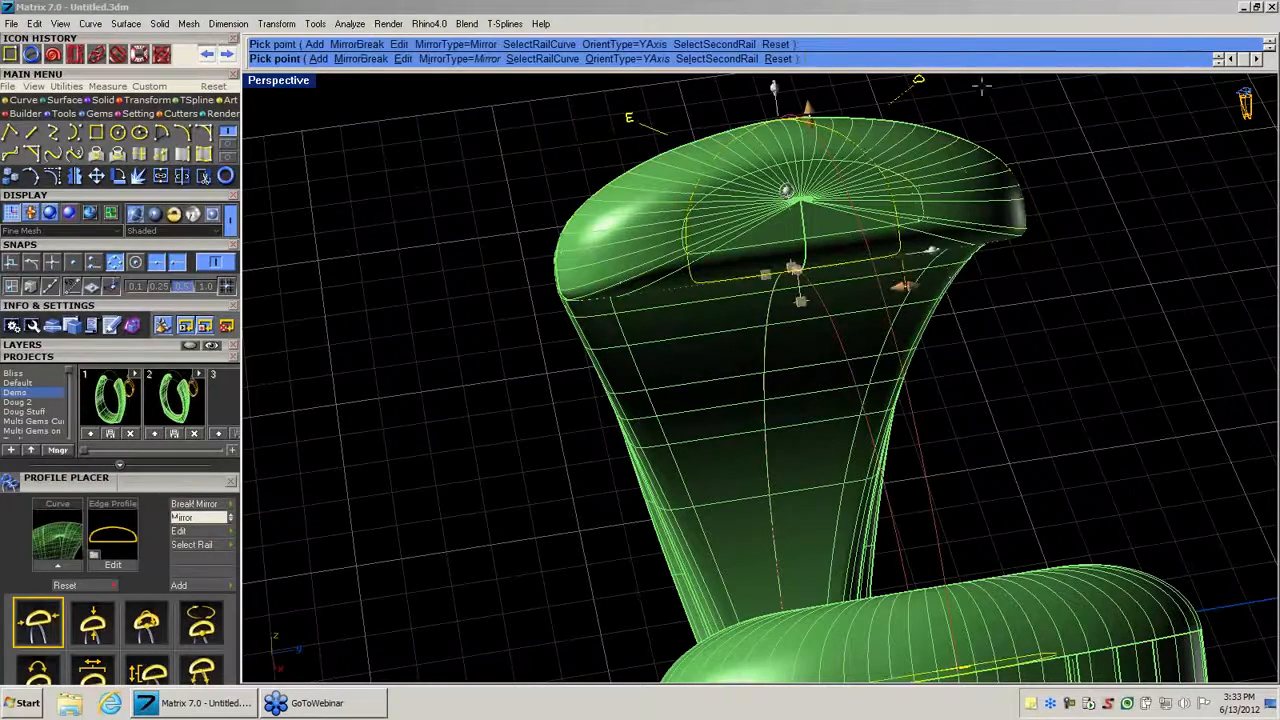
Change the mirrored end profile to the double-lobed profileplacer_81 shape and let the capped ring update.
click(921, 79)
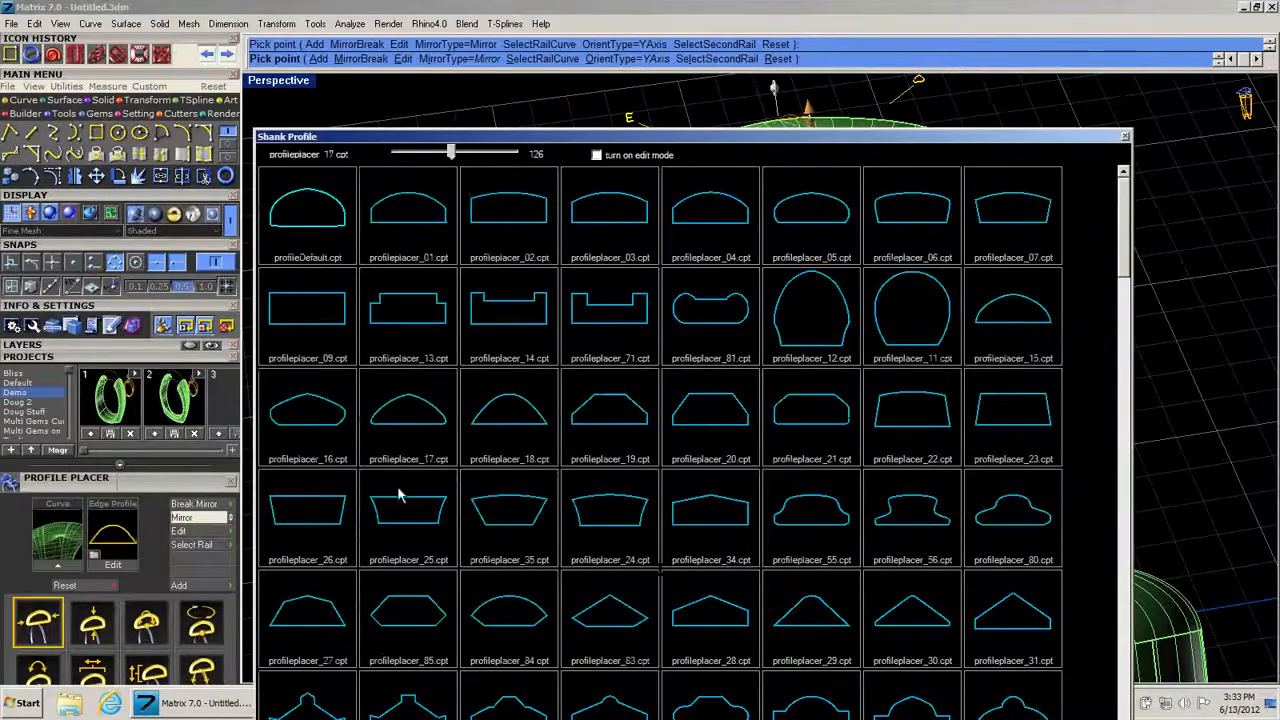
click(674, 310)
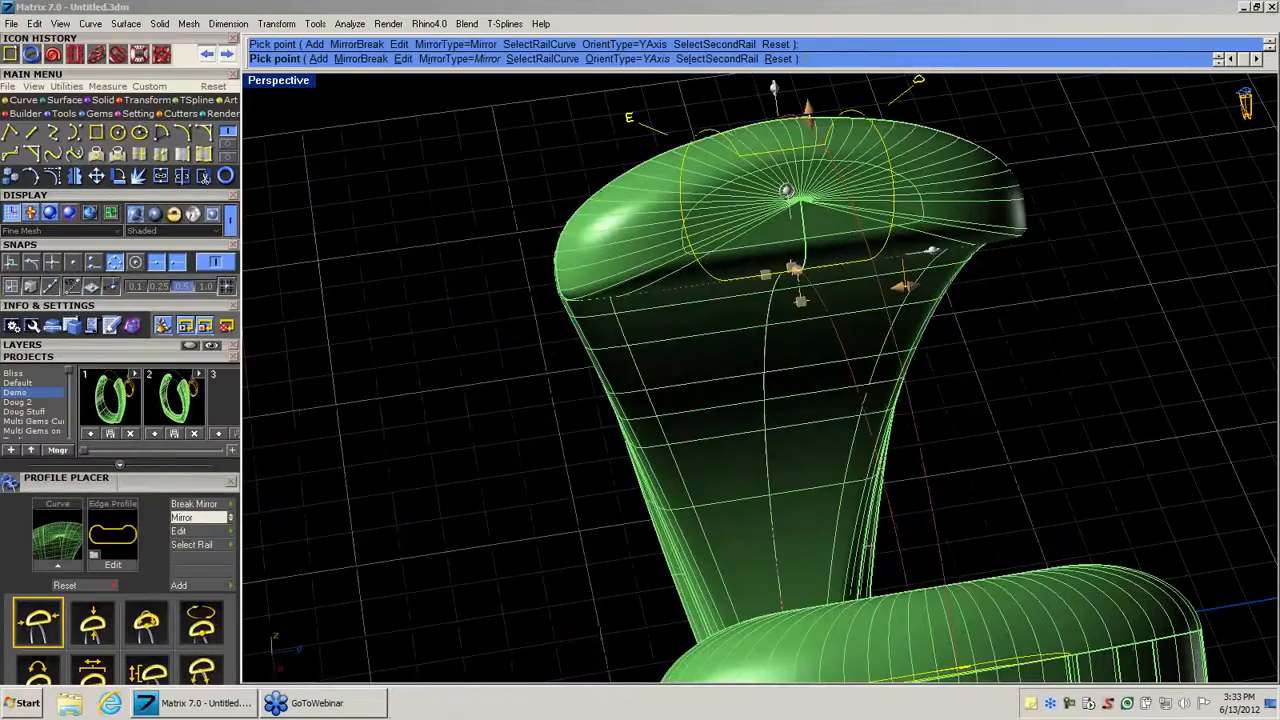
mouse_move(670, 330)
right_down()
mouse_move(617, 358)
mouse_move(668, 343)
right_up()
right_click(668, 343)
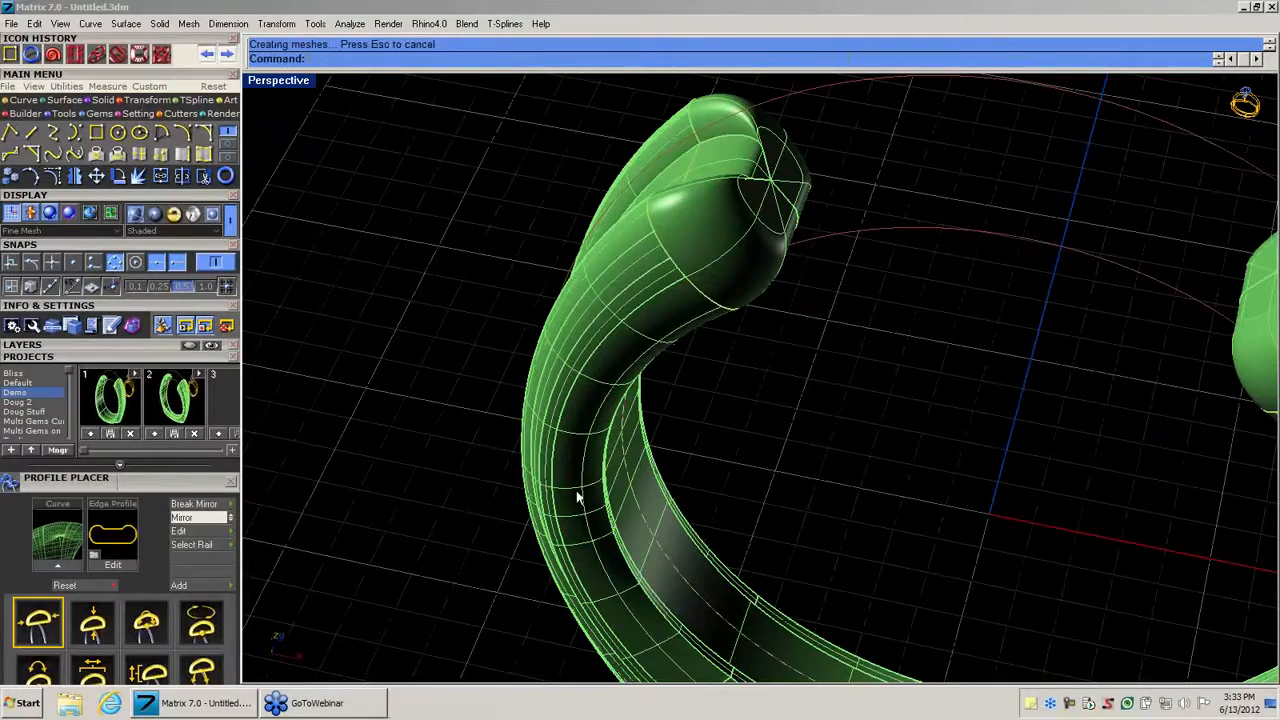
Select the reshaped ring with its curves and caps and save it to slot 3 of the Demo project.
right_drag(800, 385, 760, 392)
scroll(760, 394, down, 6)
drag(478, 108, 1127, 676)
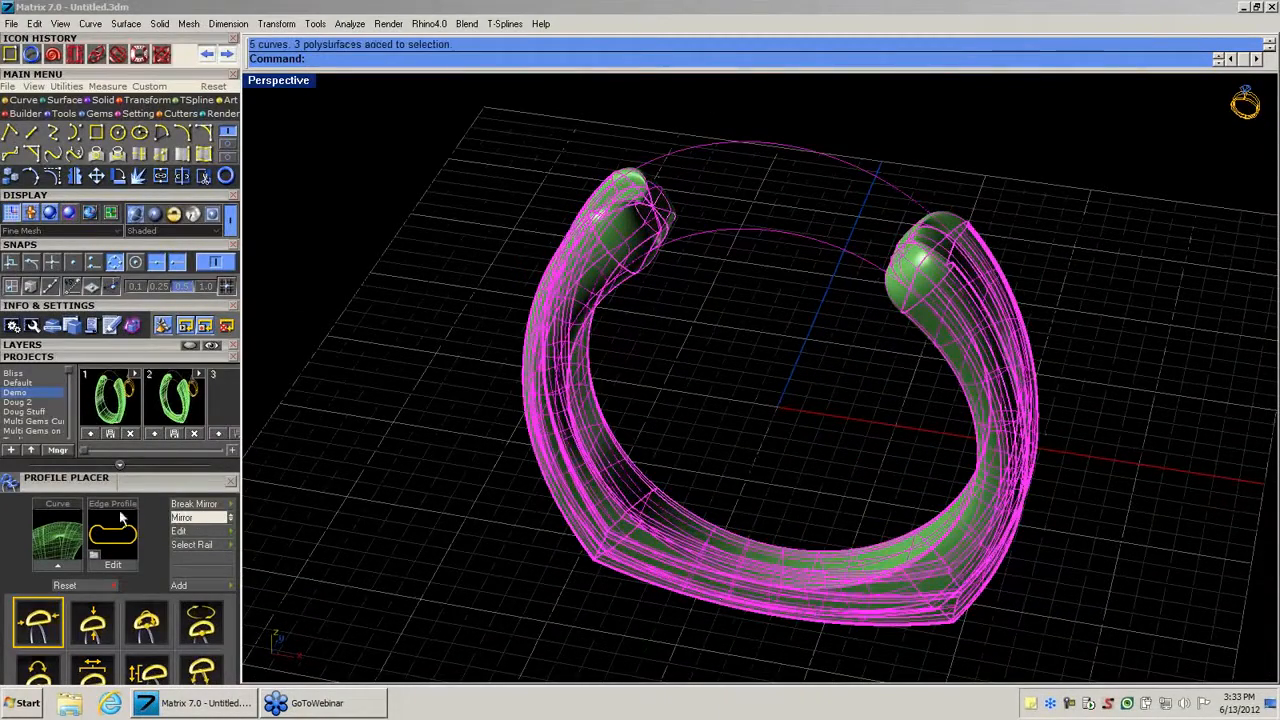
click(215, 433)
click(657, 407)
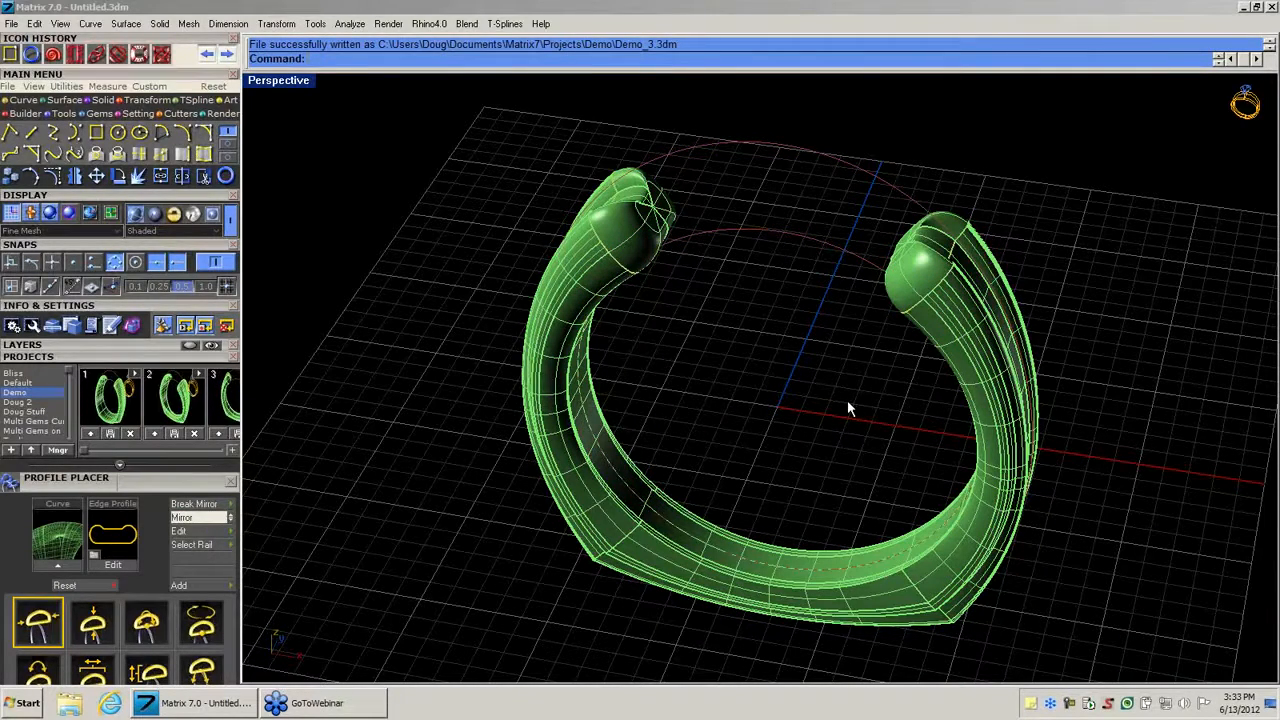
Open the Gem Loader with its diamond cut shapes and dock it between the Layers and Projects sections.
right_drag(851, 380, 826, 343)
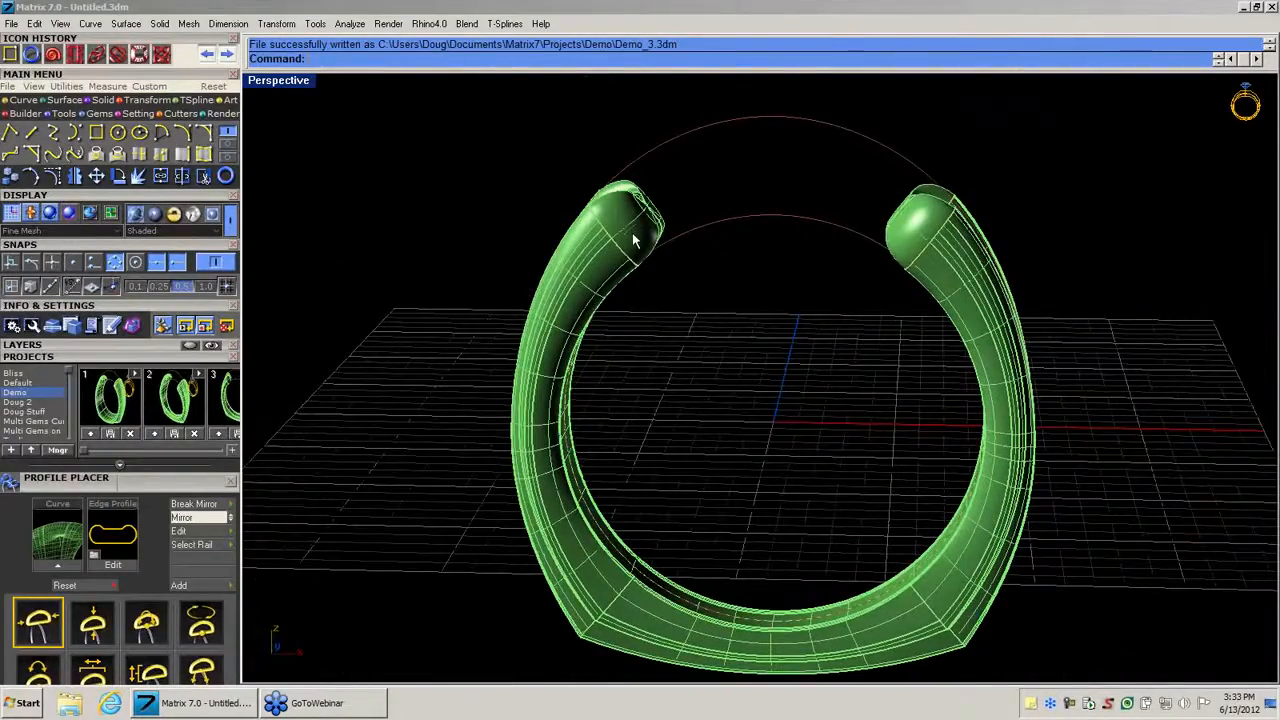
right_drag(758, 346, 736, 375)
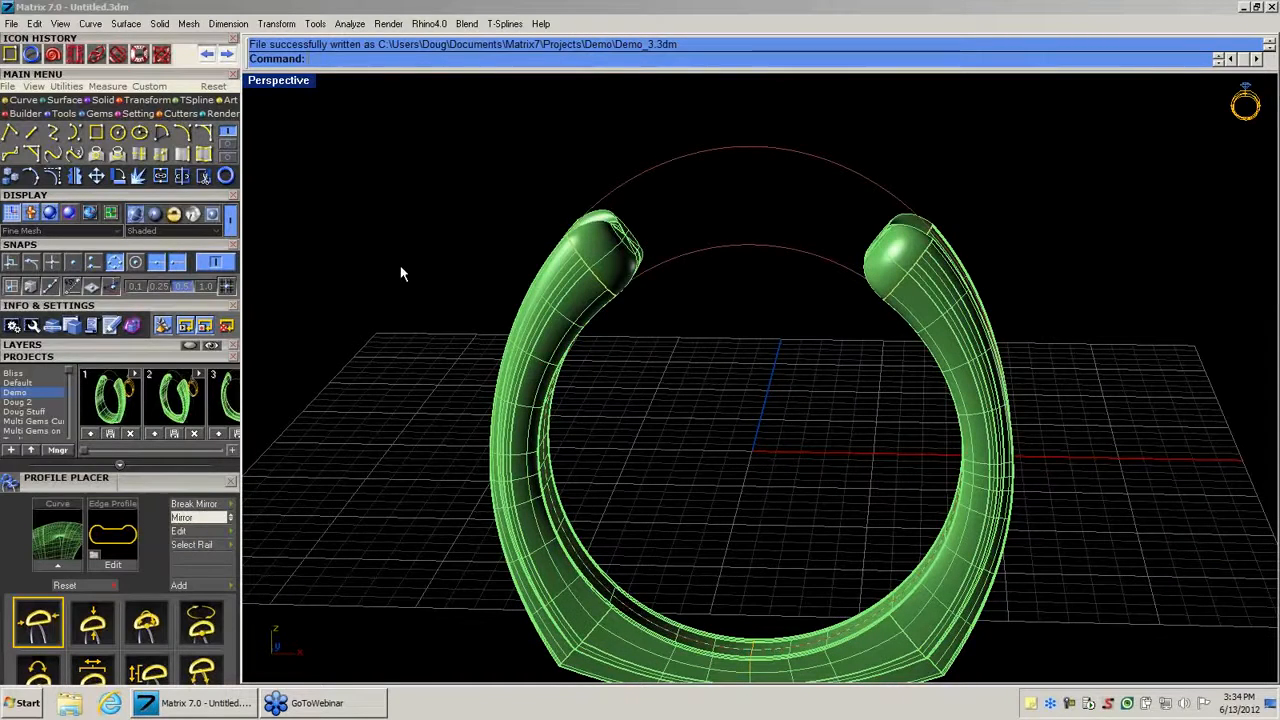
scroll(401, 274, down, 1)
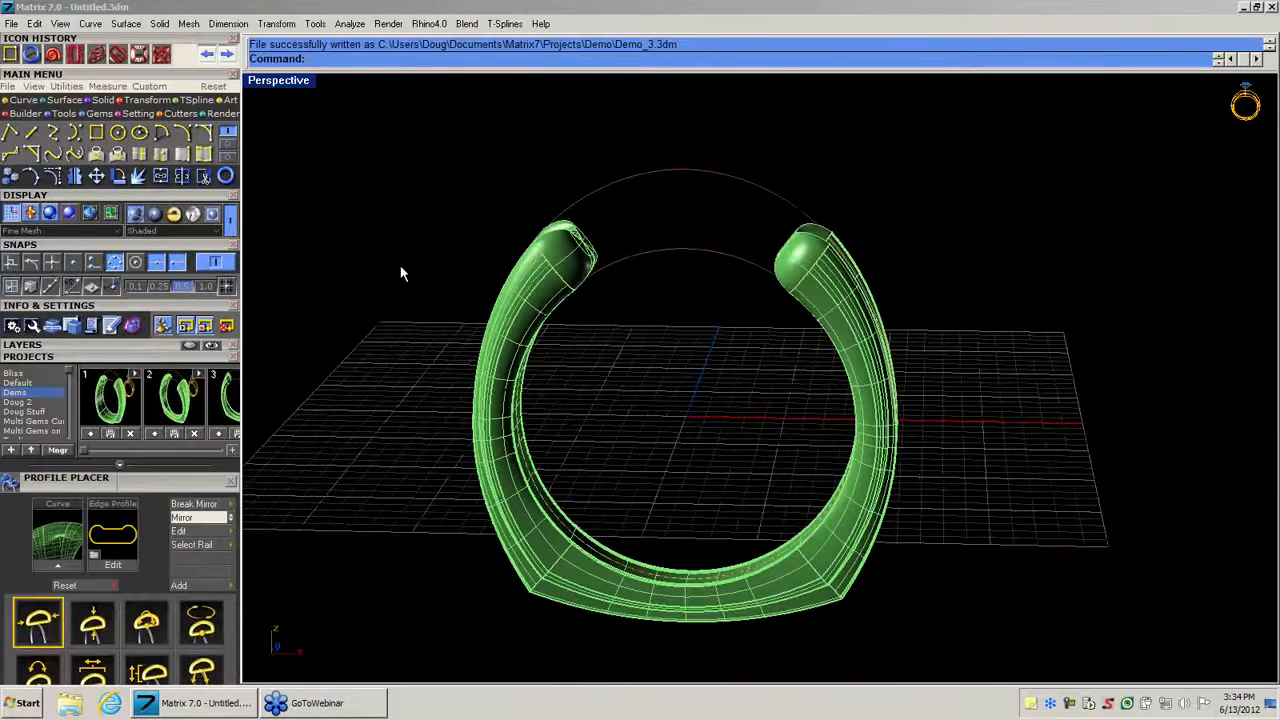
right_drag(617, 380, 672, 300)
click(96, 112)
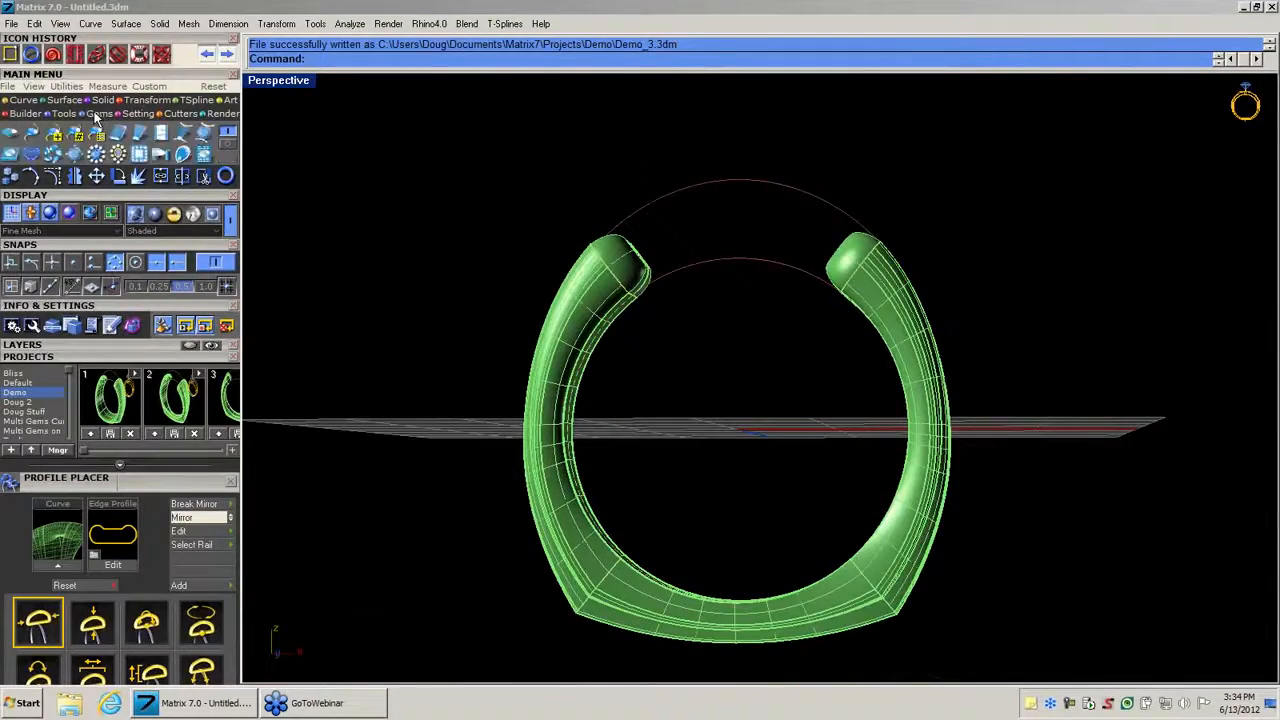
click(64, 113)
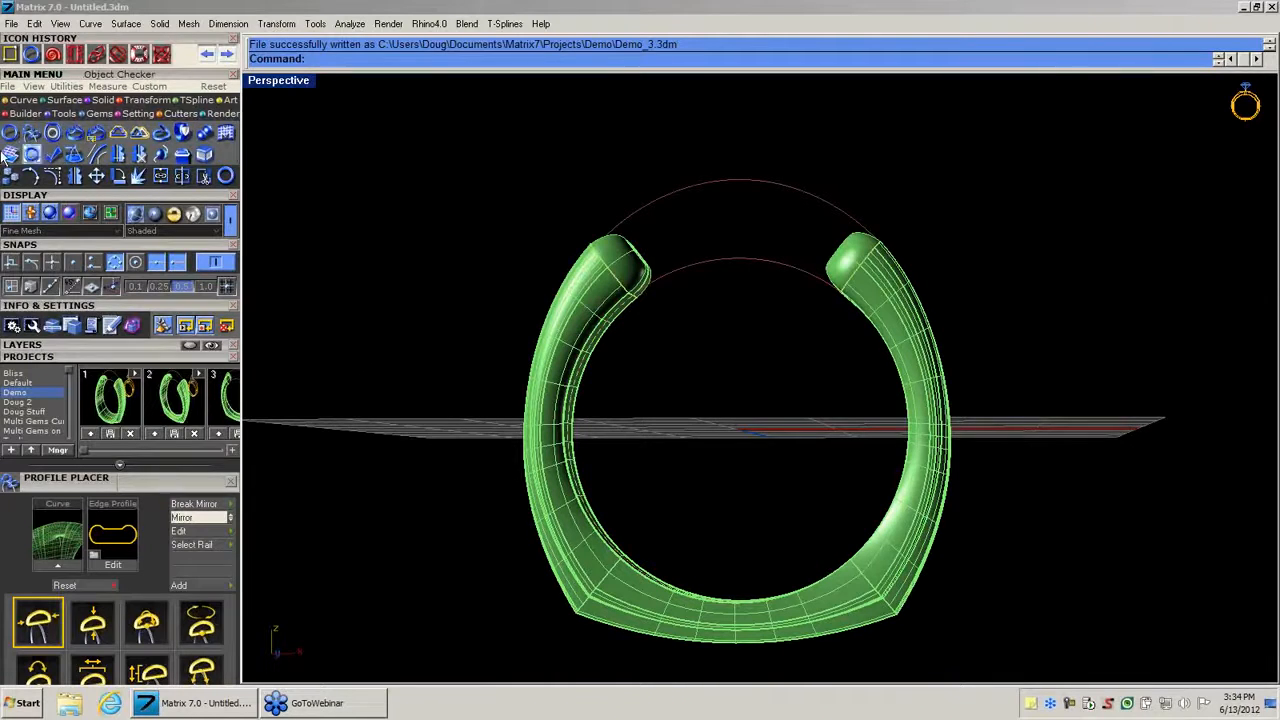
click(99, 112)
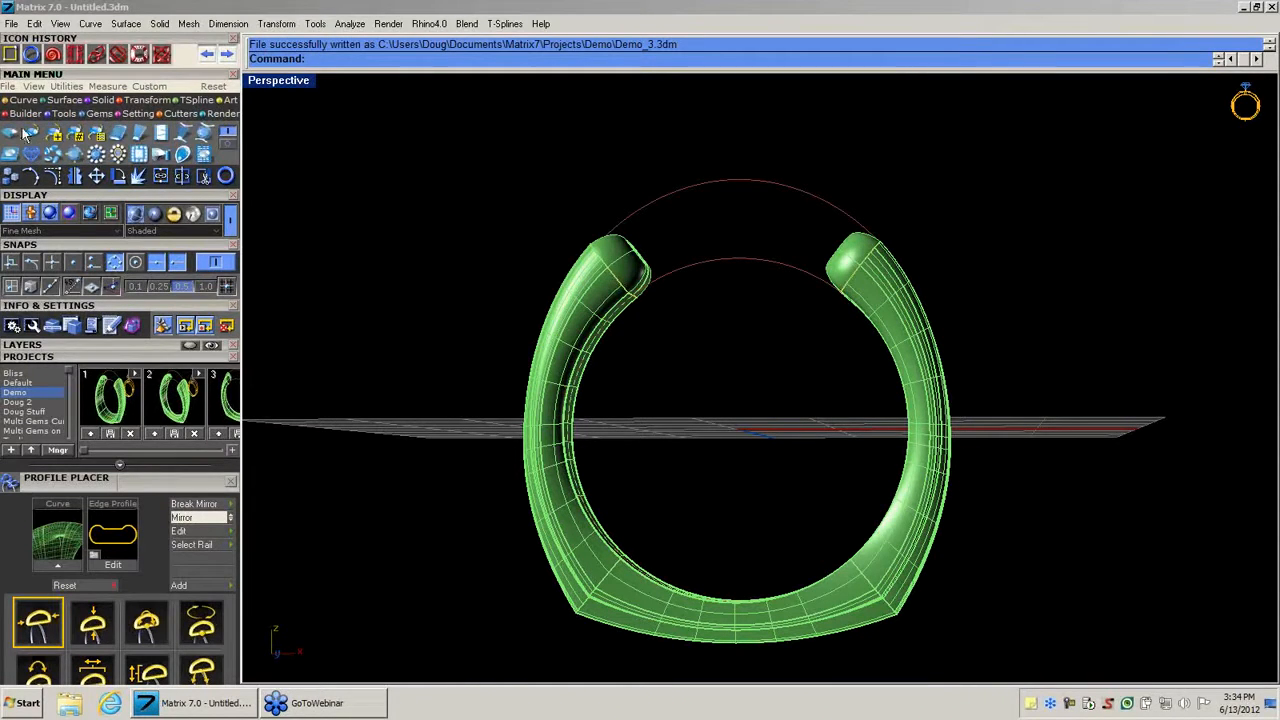
click(10, 138)
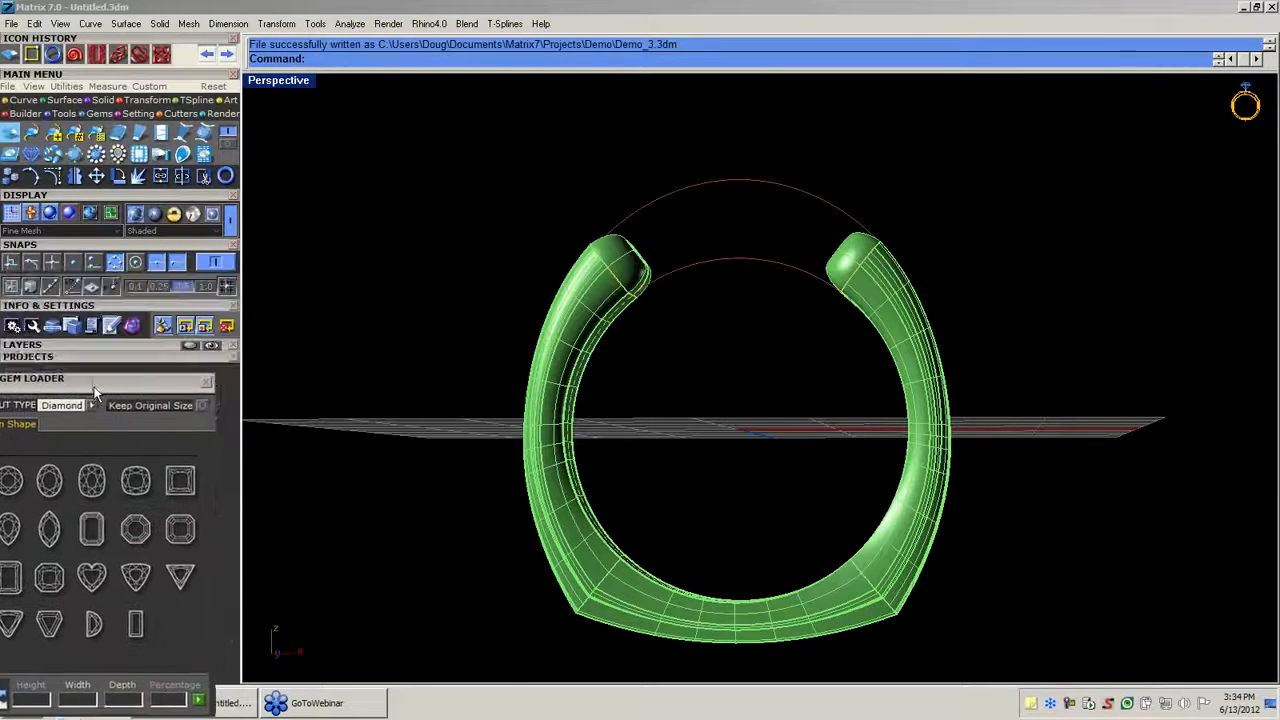
drag(114, 341, 160, 210)
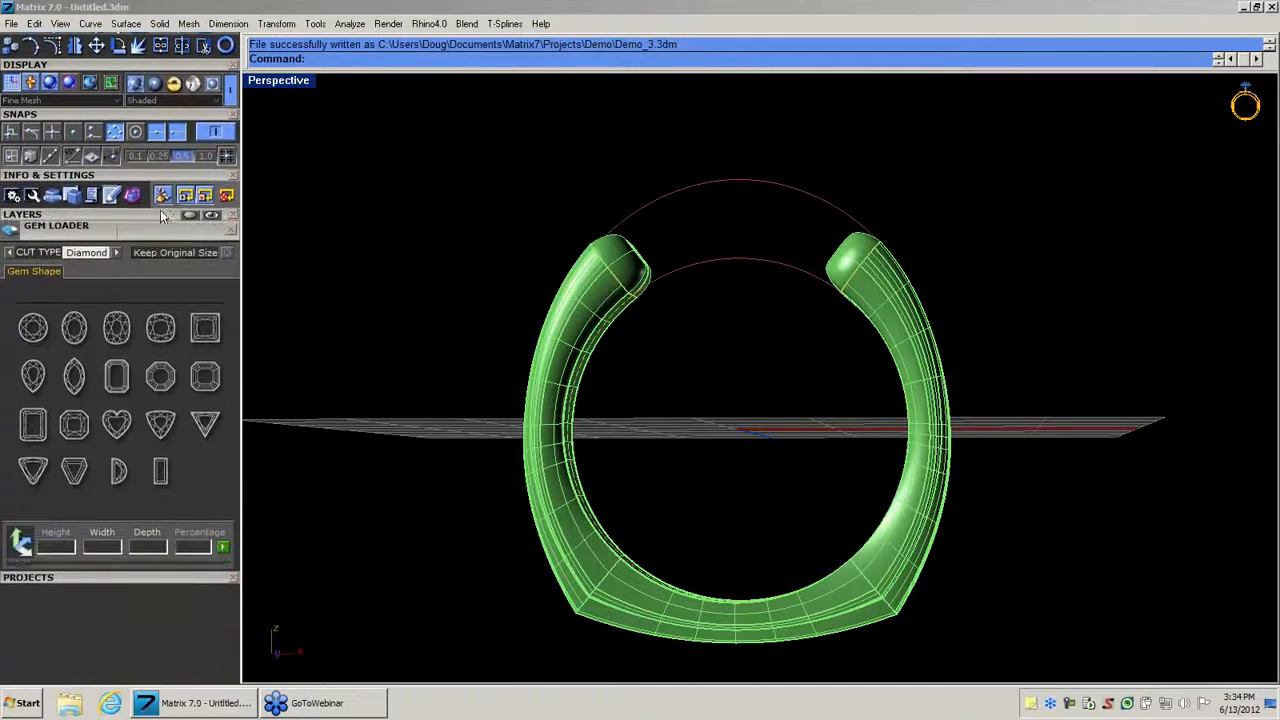
Look through the Custom, Cabochon and Gem cut types in the Gem Loader and return to the Diamond cuts.
click(10, 250)
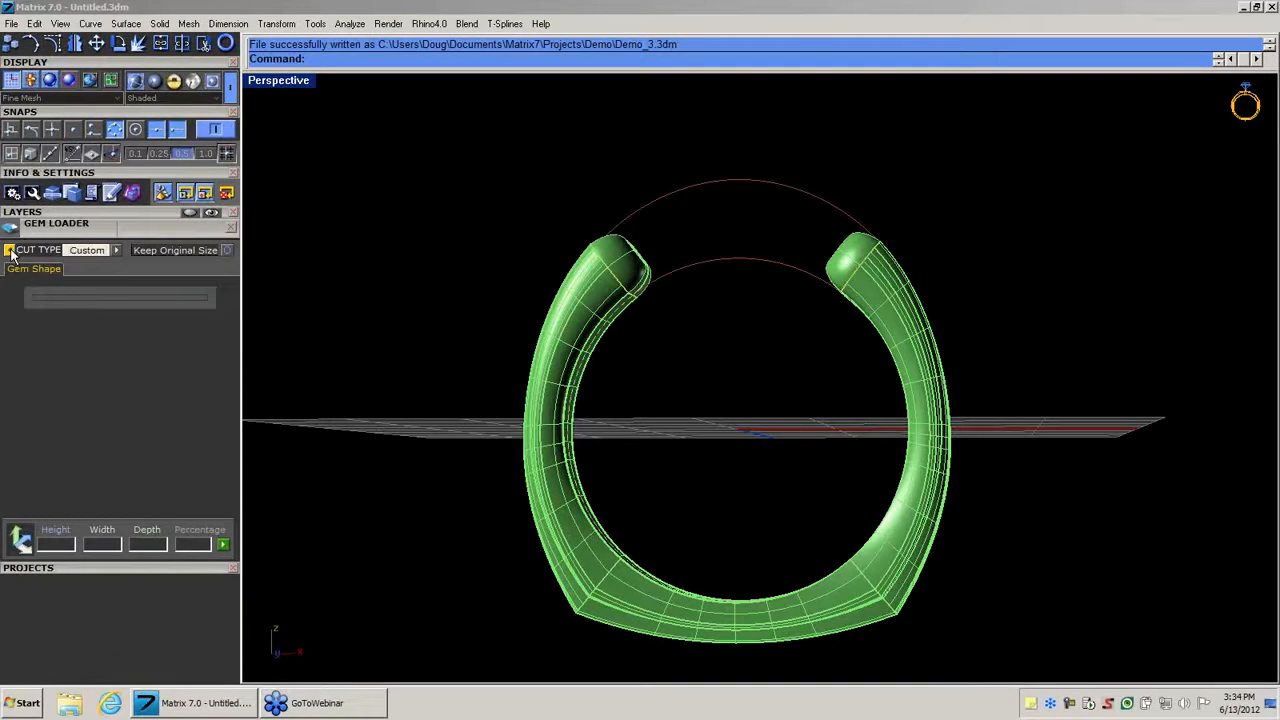
click(10, 250)
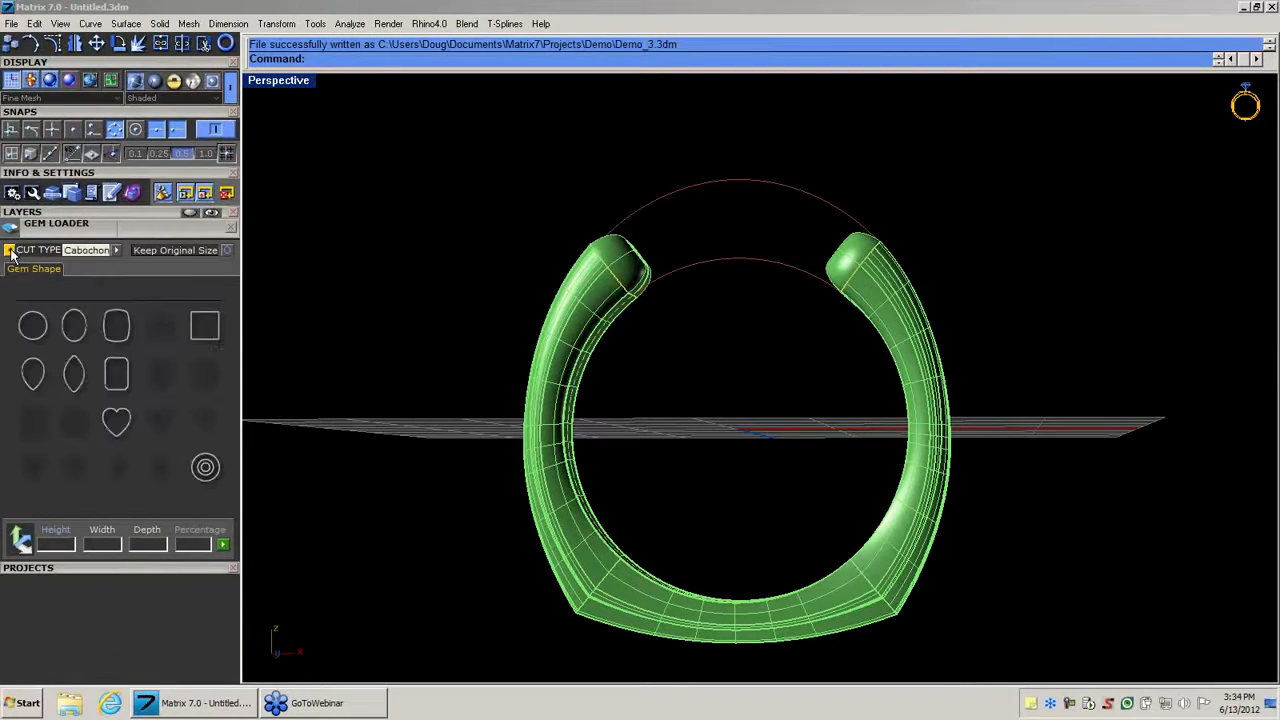
click(10, 250)
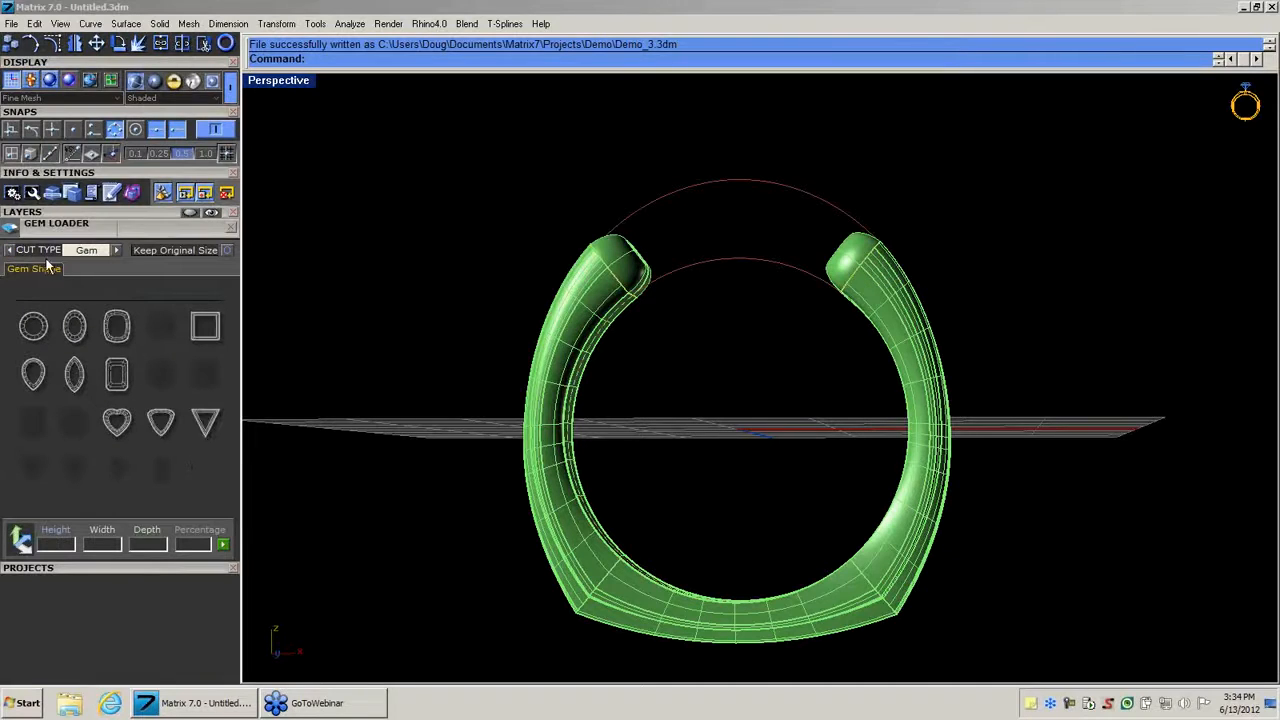
click(117, 250)
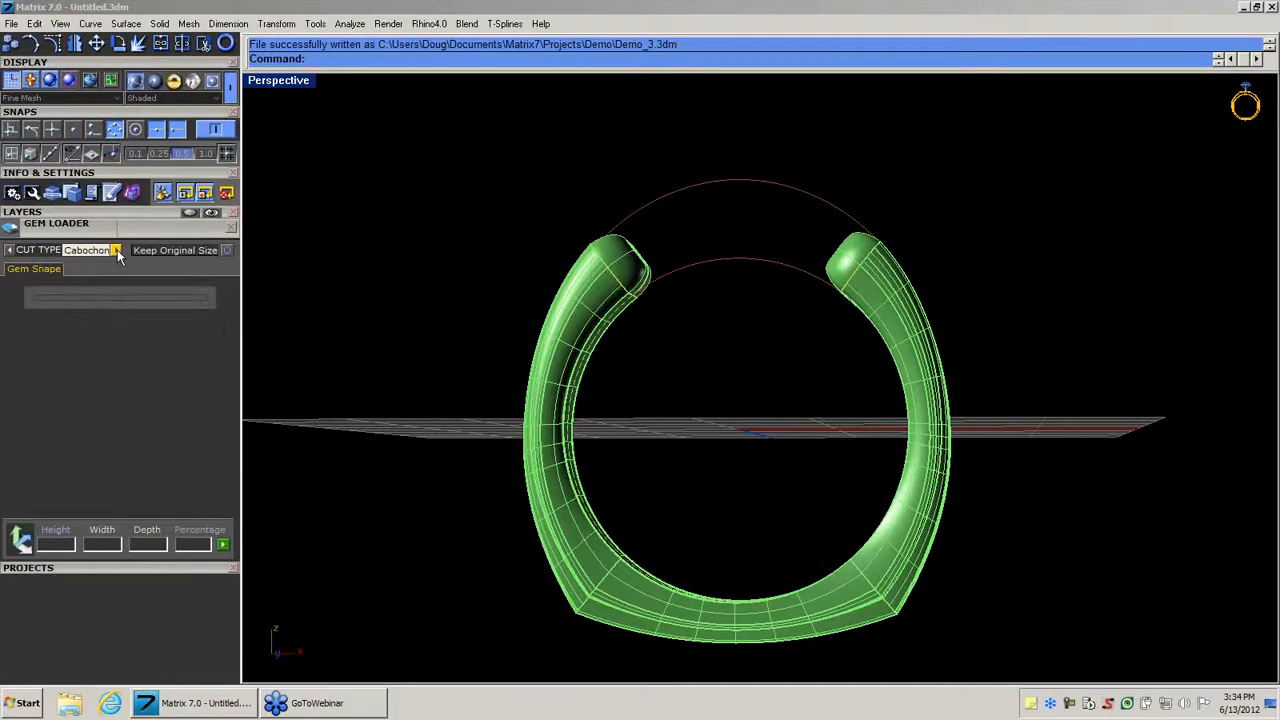
click(117, 250)
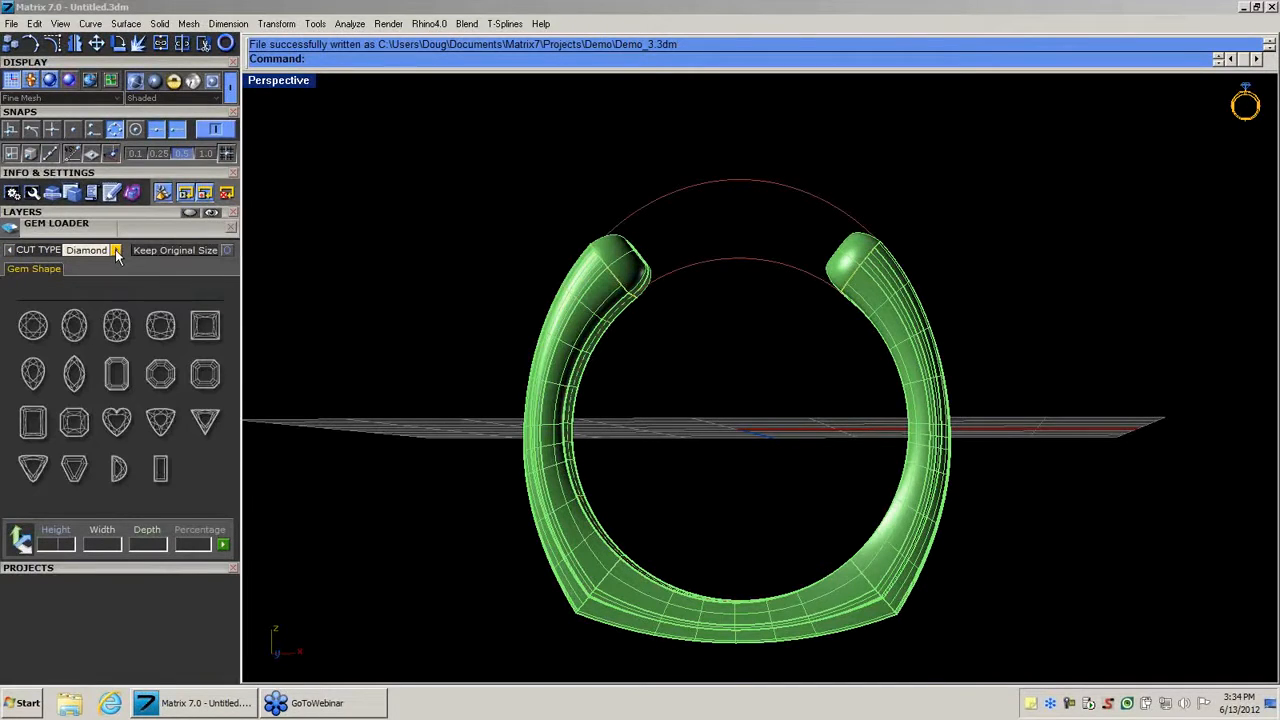
Load a round diamond with a 6.5 mm diameter from the second set of round sizes.
click(35, 333)
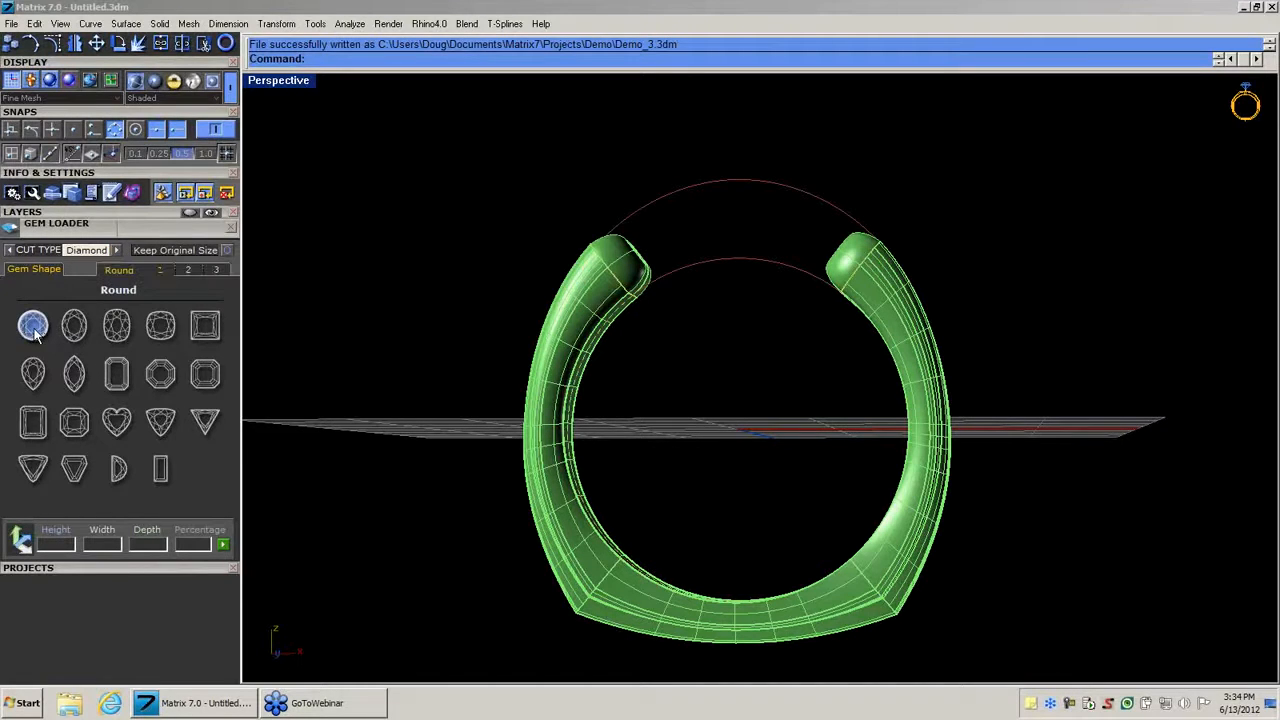
click(188, 269)
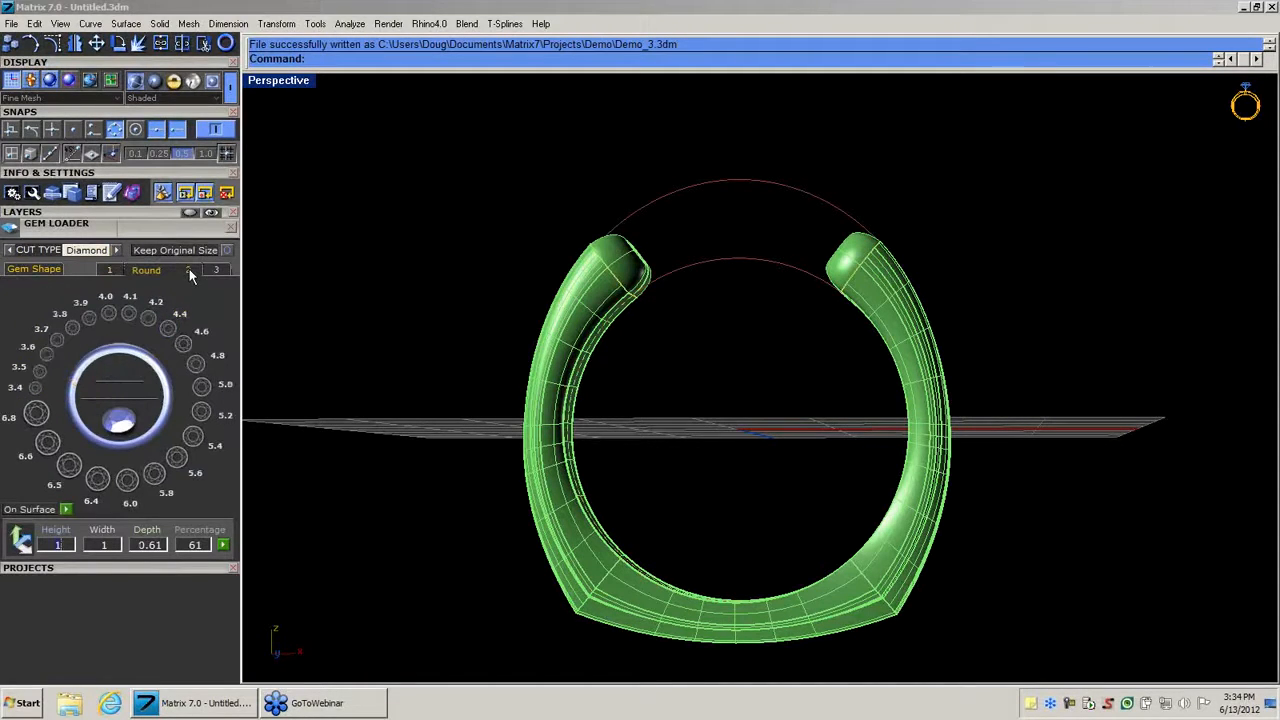
click(48, 443)
double_click(69, 465)
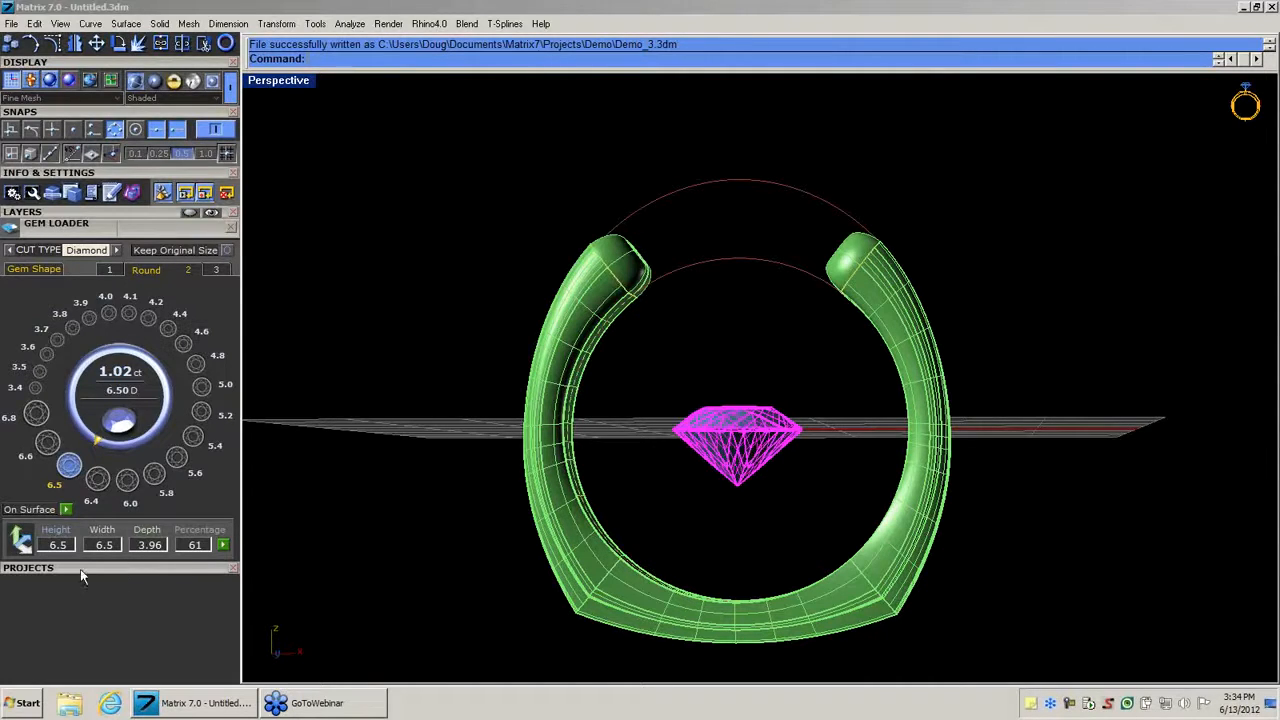
Raise the diamond vertically from the ring's centre into the open gap with the Gem Positioner.
right_click(734, 450)
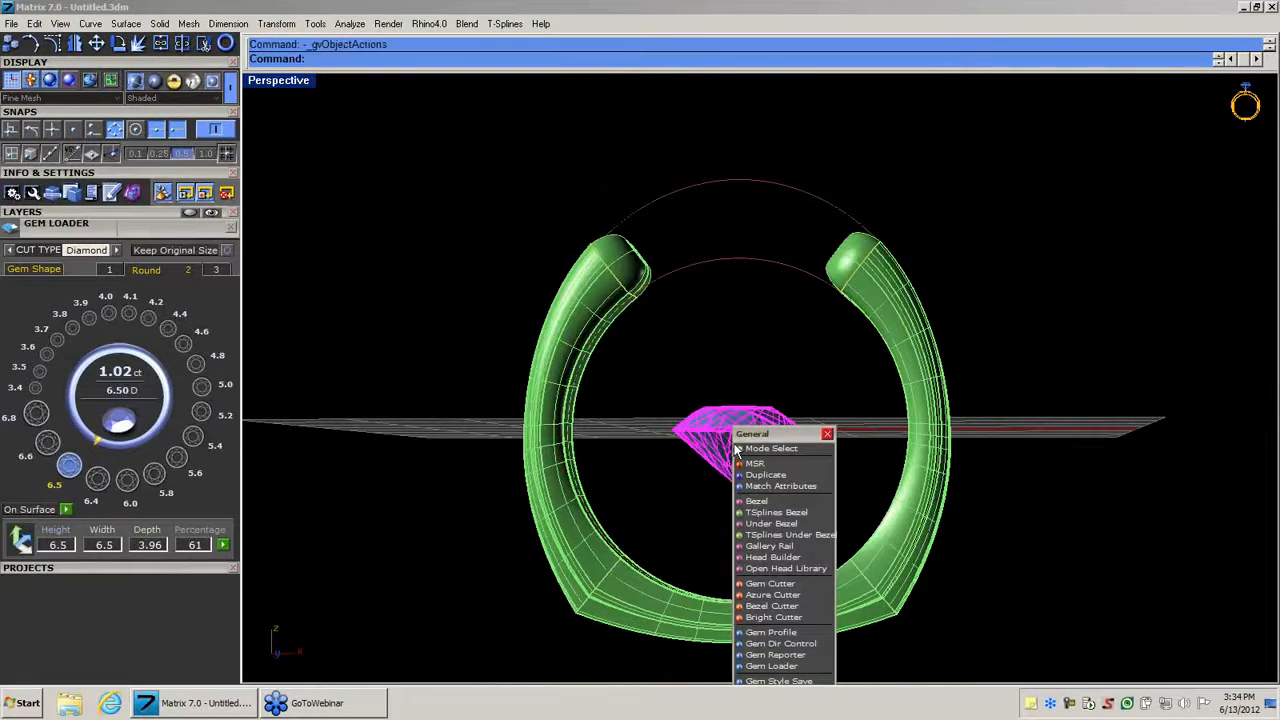
click(754, 463)
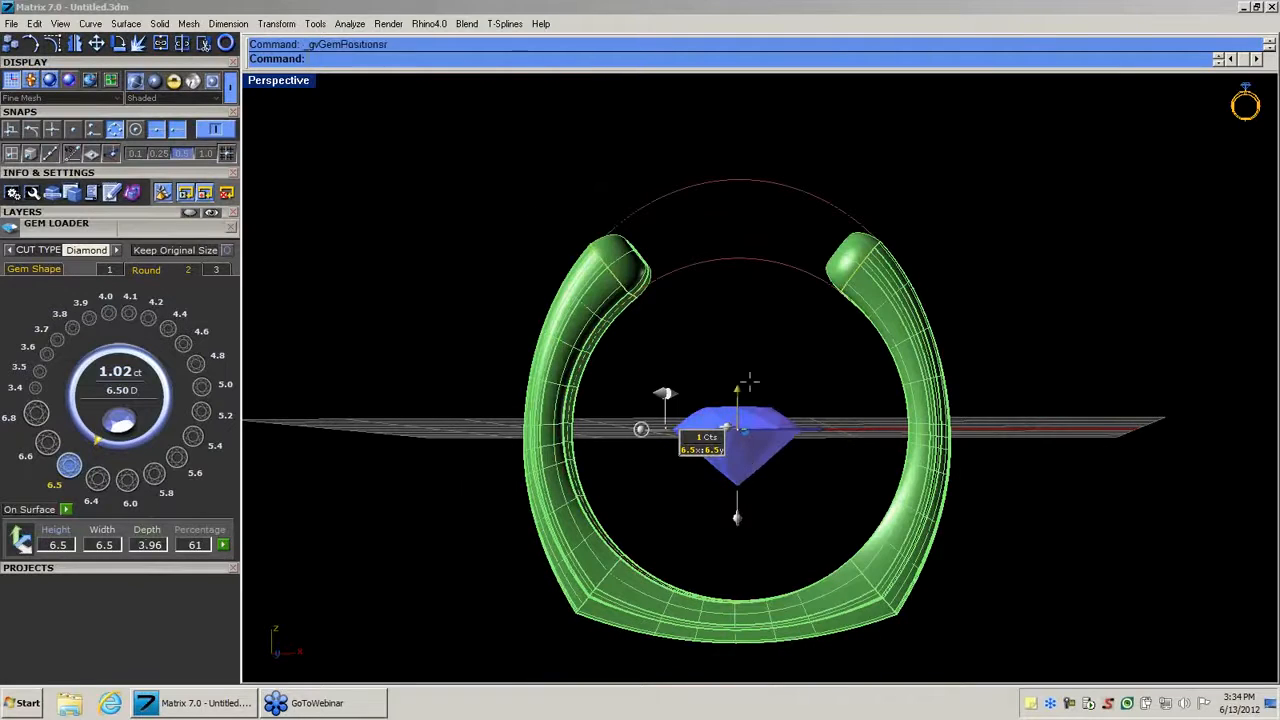
drag(738, 328, 775, 140)
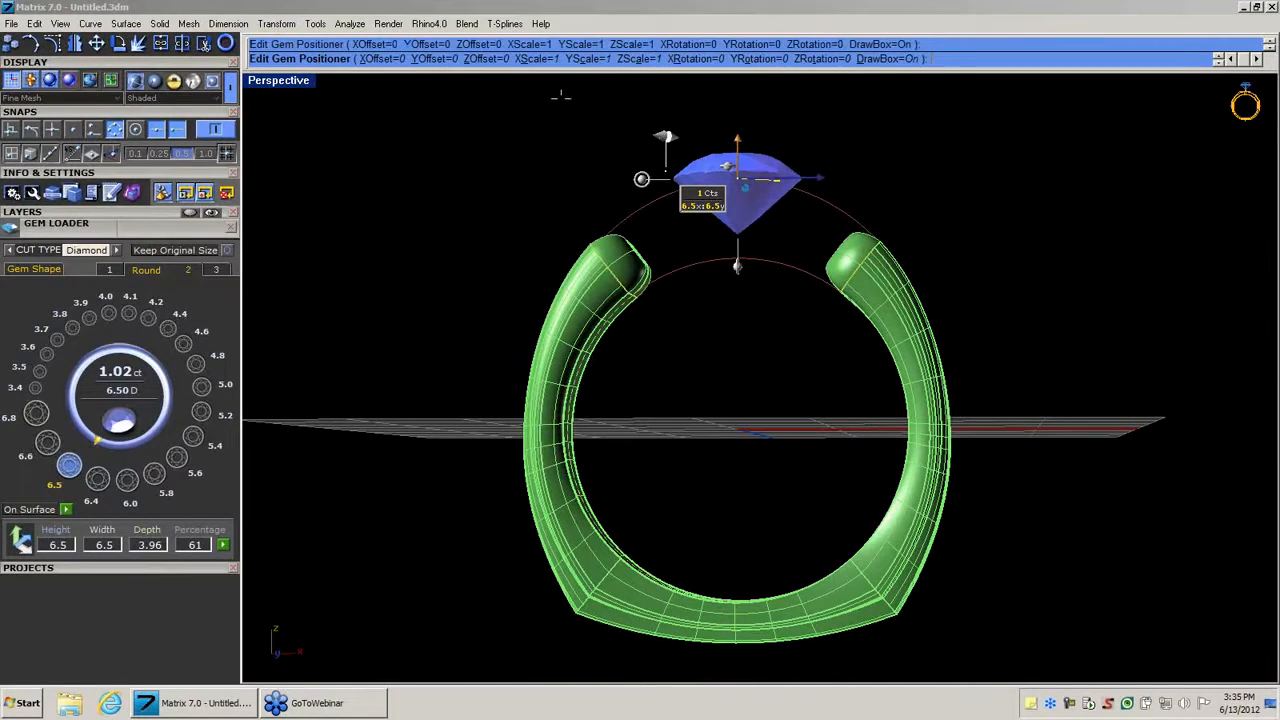
Fine-tune the diamond's height in the Through Finger view so its culet sits just above the inner finger rail, and finish positioning.
double_click(270, 82)
click(305, 388)
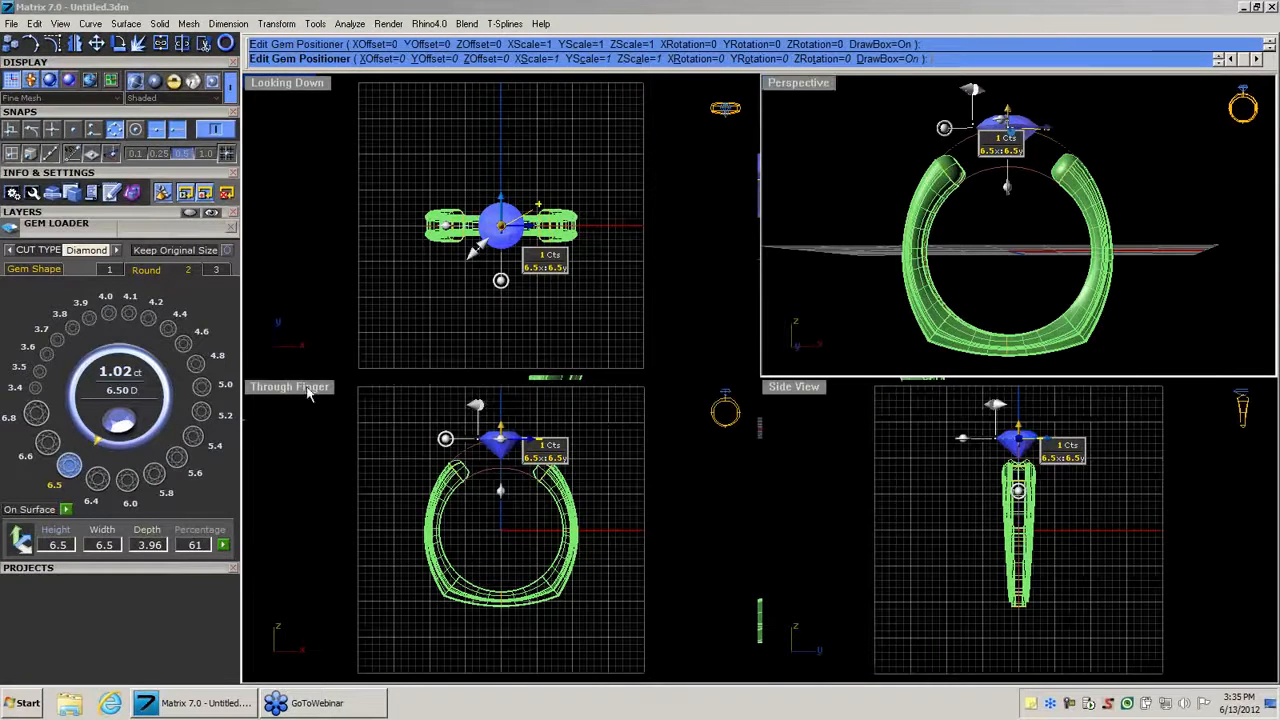
double_click(308, 388)
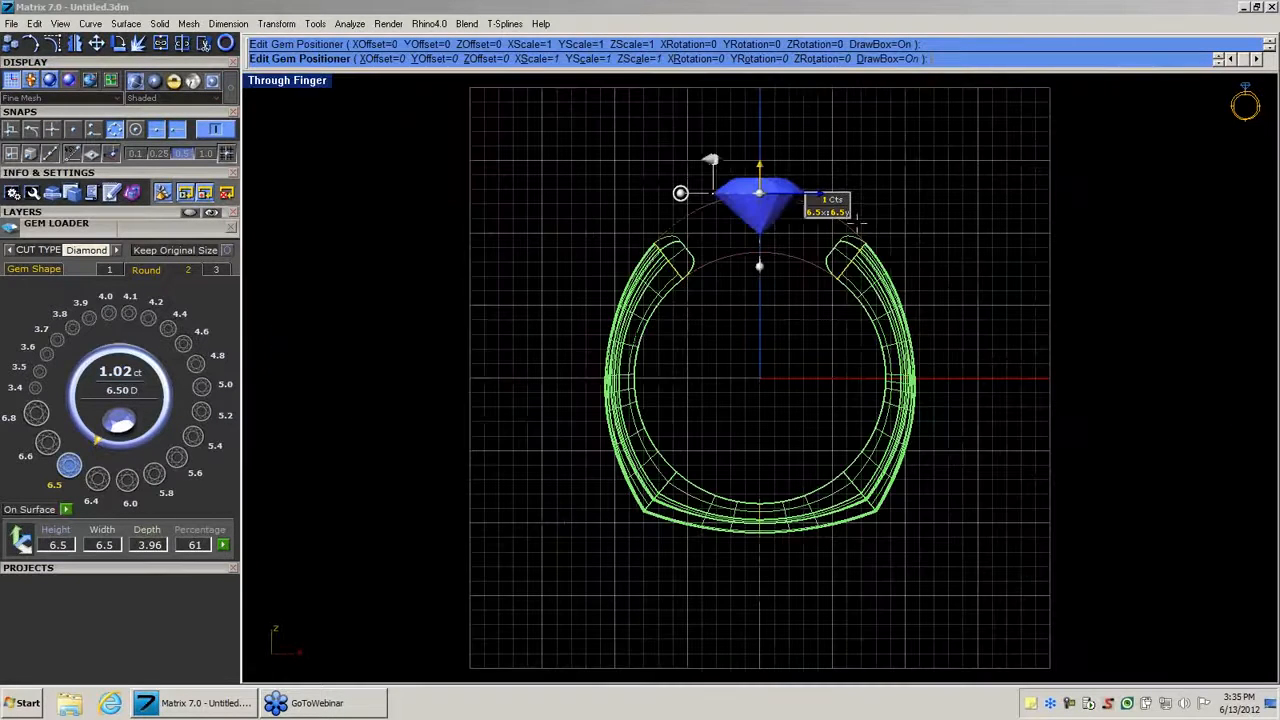
scroll(762, 250, up, 4)
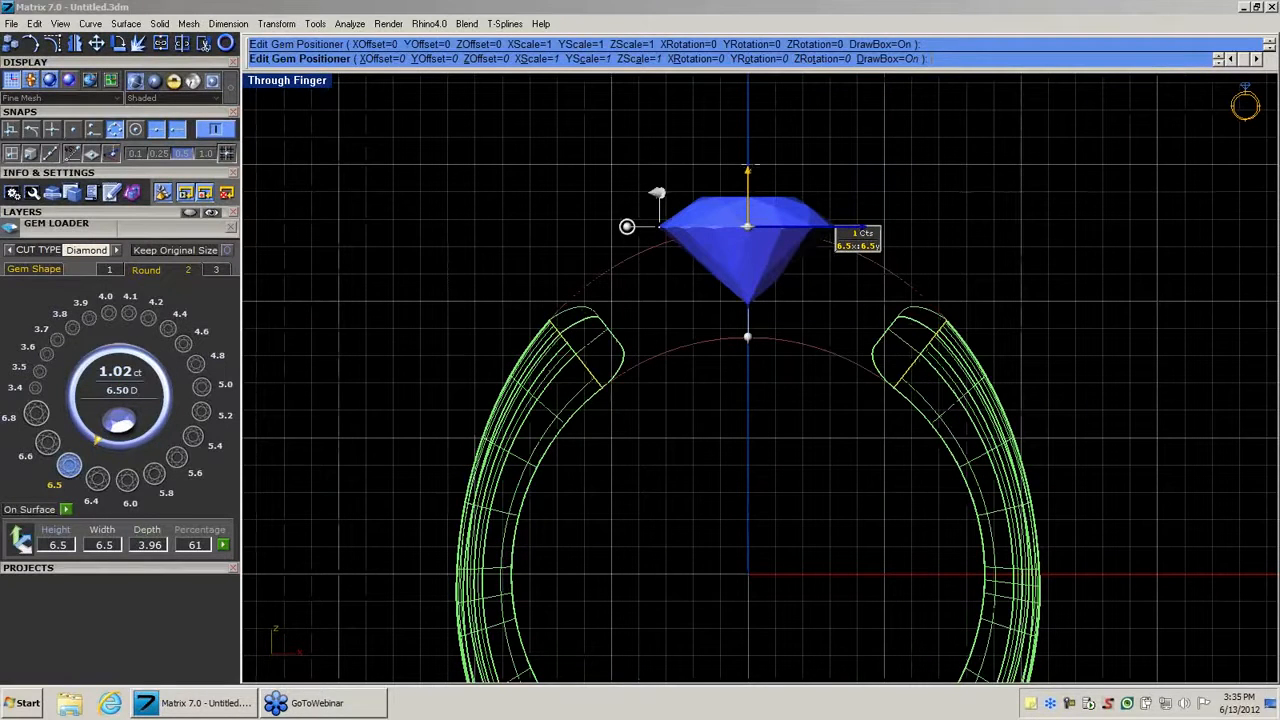
mouse_move(748, 172)
mouse_down()
mouse_move(748, 200)
mouse_move(760, 163)
mouse_up()
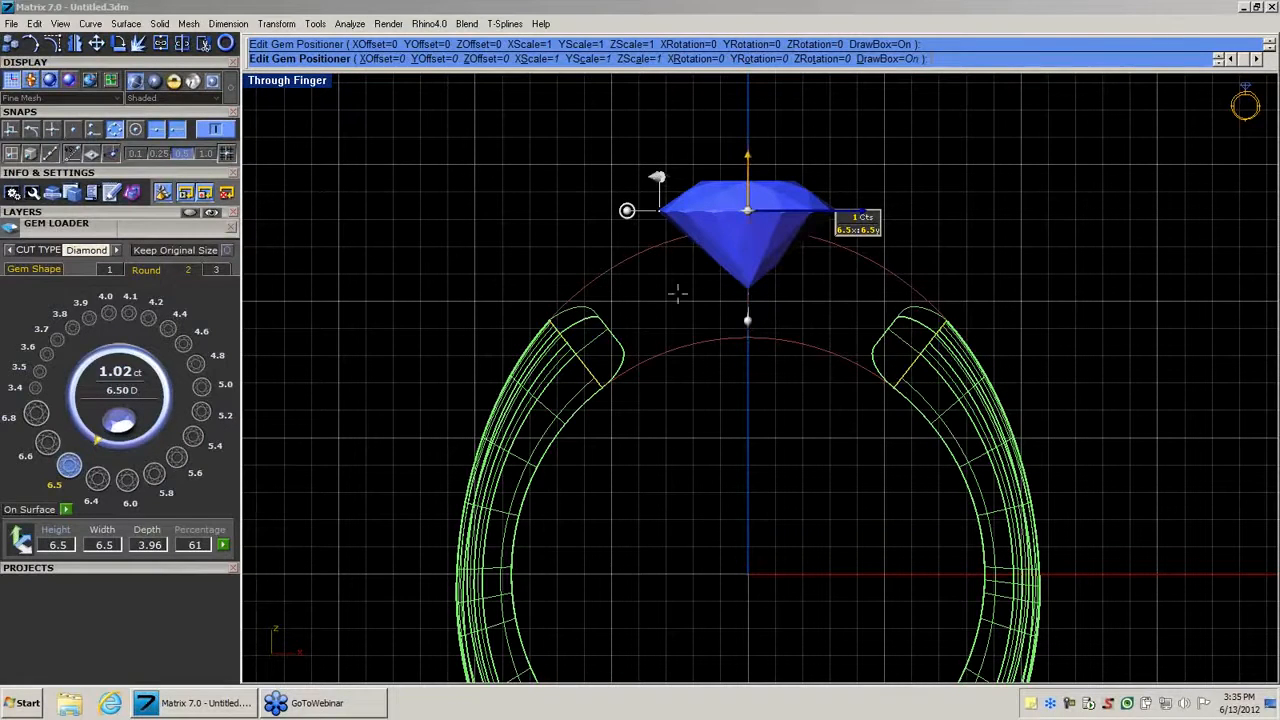
right_click(588, 289)
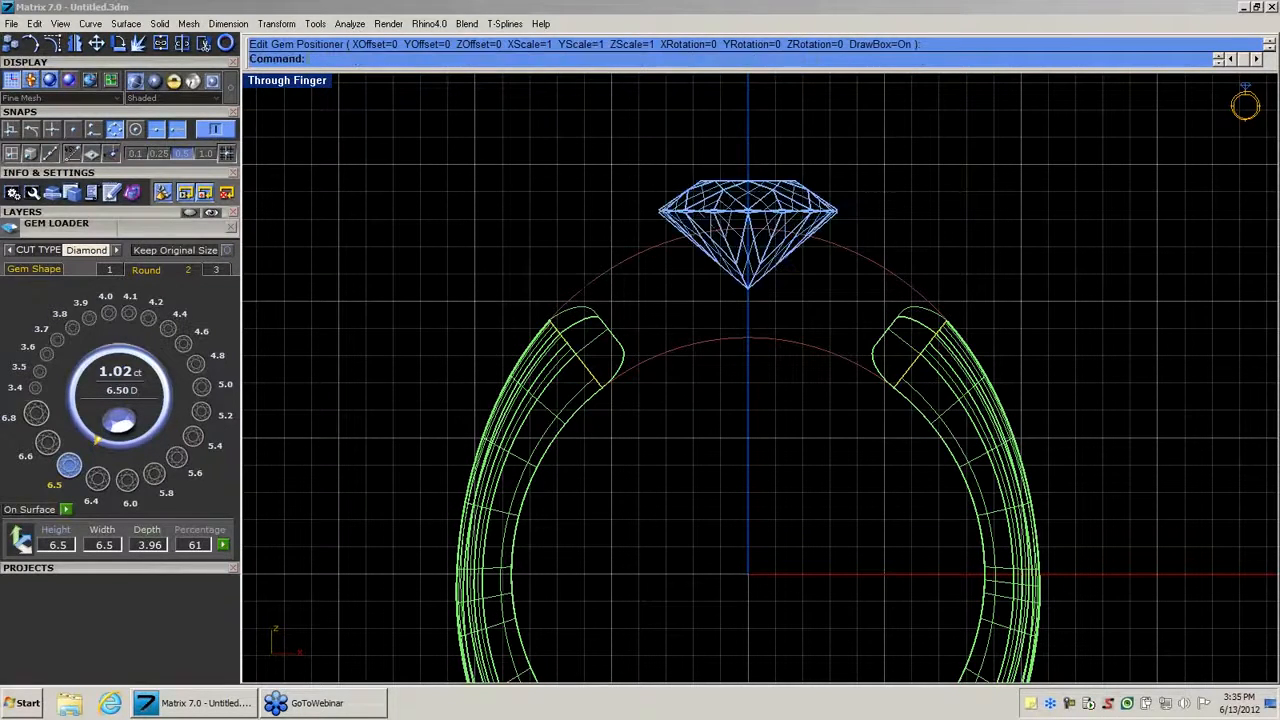
Start a bezel around the diamond with the Bezel Builder in the Perspective view.
double_click(313, 80)
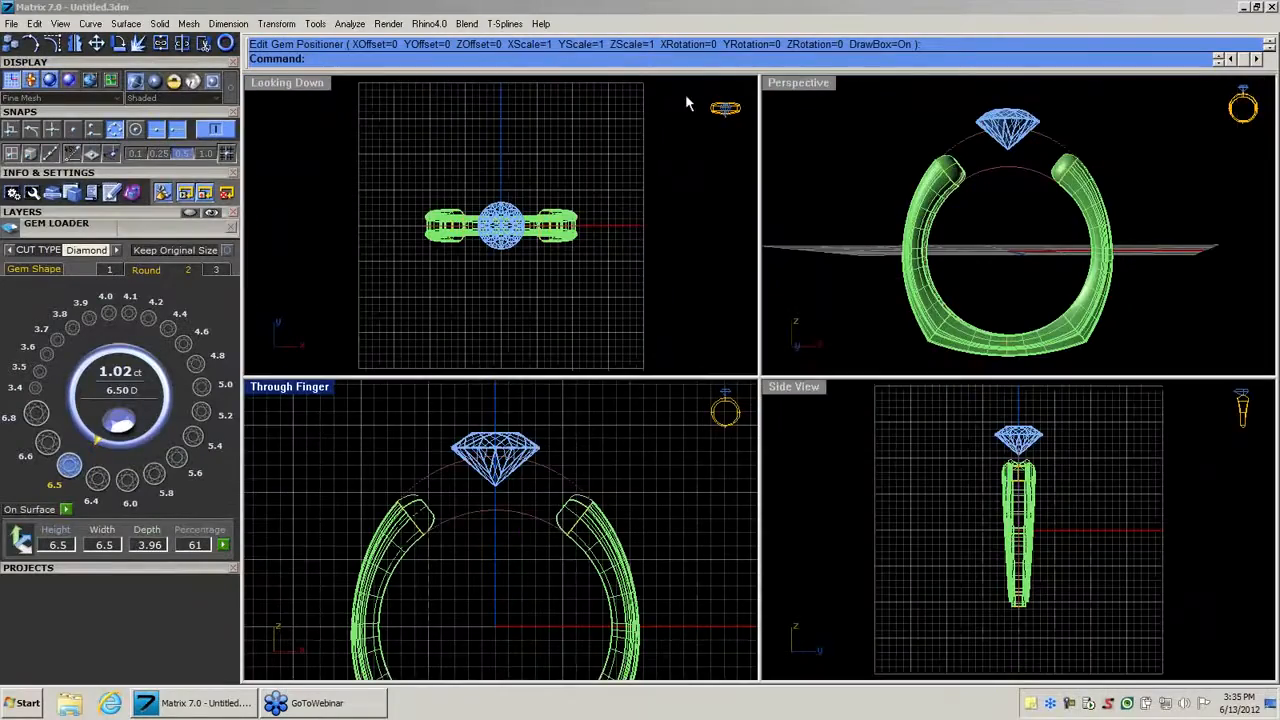
double_click(798, 82)
right_drag(800, 380, 686, 455)
scroll(746, 247, up, 4)
right_drag(763, 320, 770, 372)
click(768, 336)
right_click(768, 336)
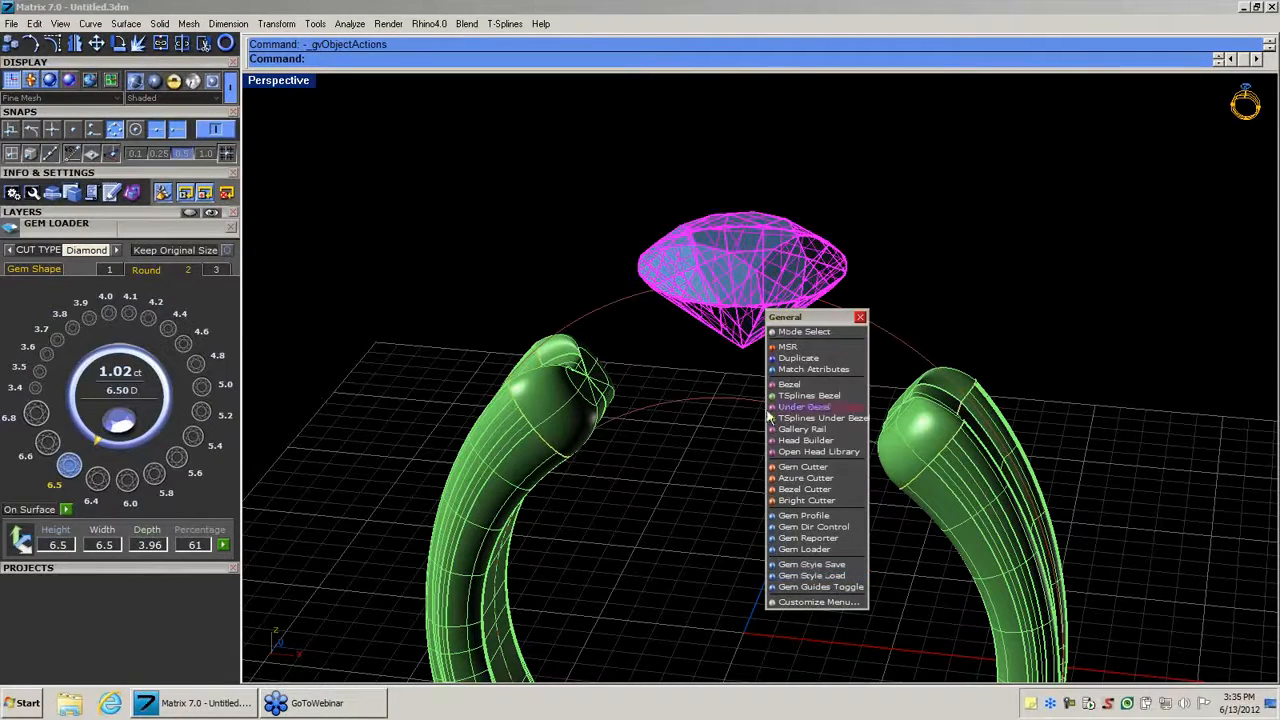
click(810, 384)
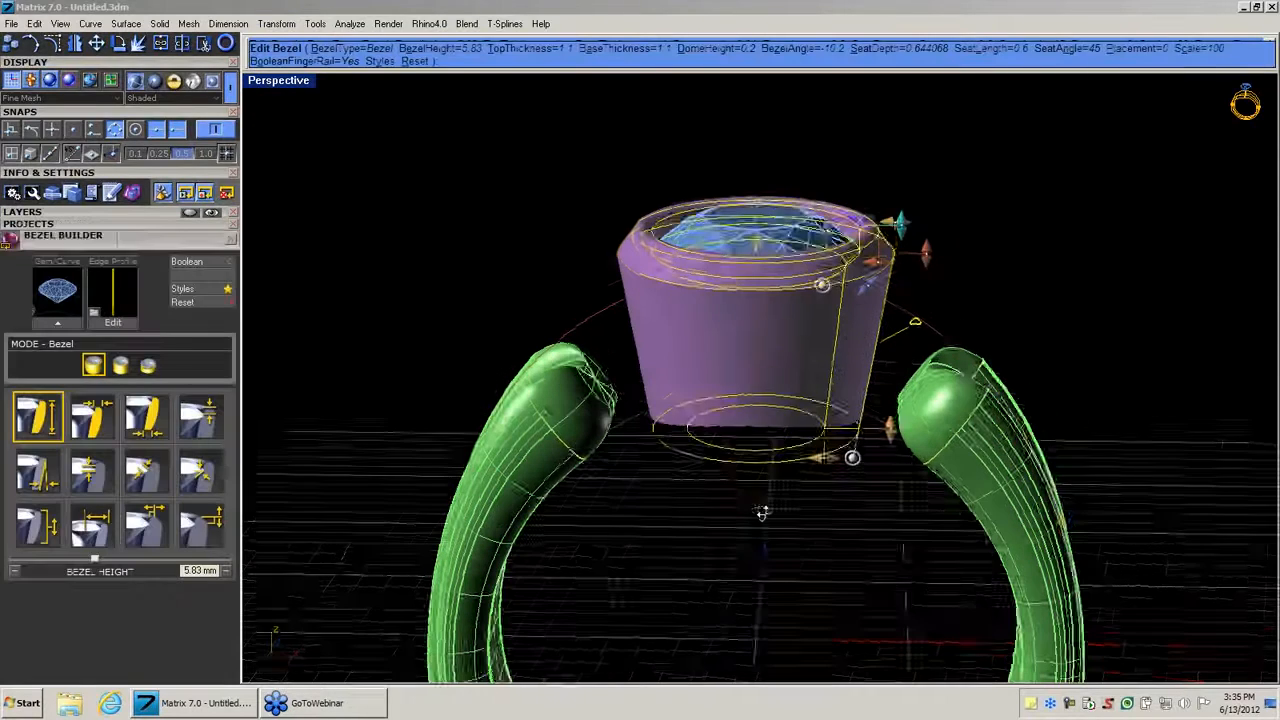
Turn off the bezel's finger-rail Boolean and extend the bezel height to about 6.67 mm.
click(225, 262)
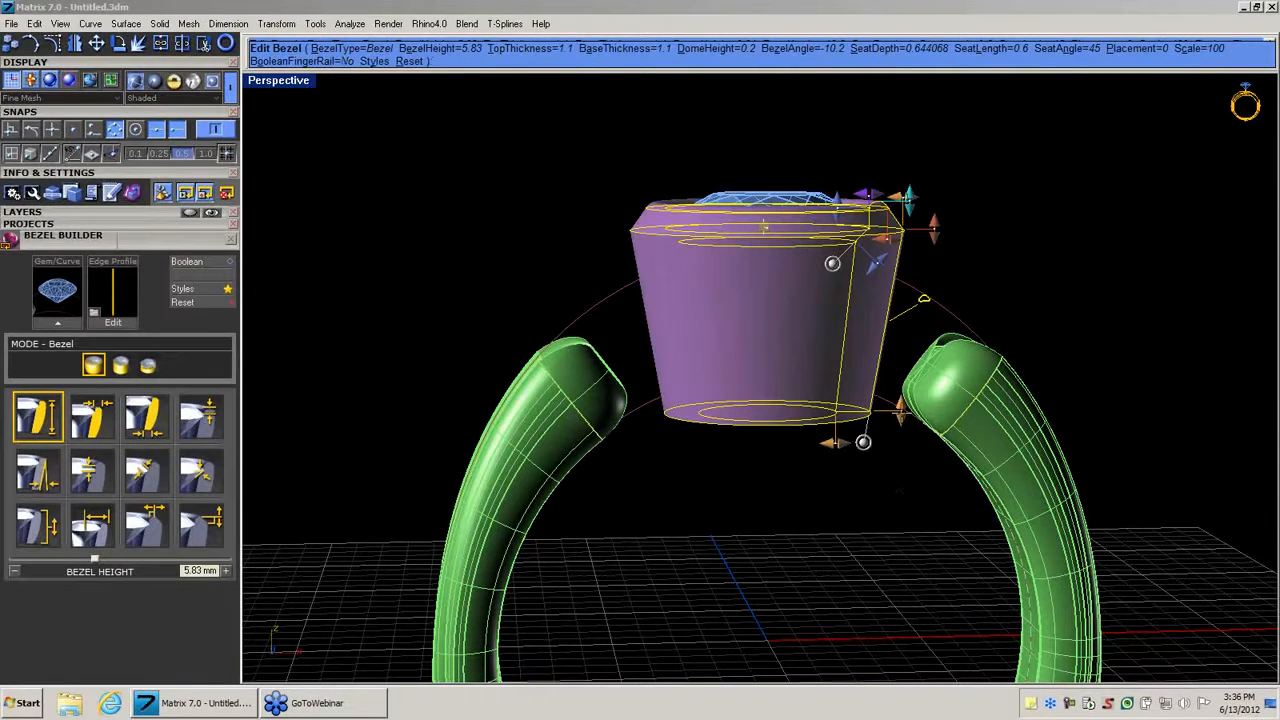
drag(900, 412, 901, 441)
right_drag(809, 502, 820, 543)
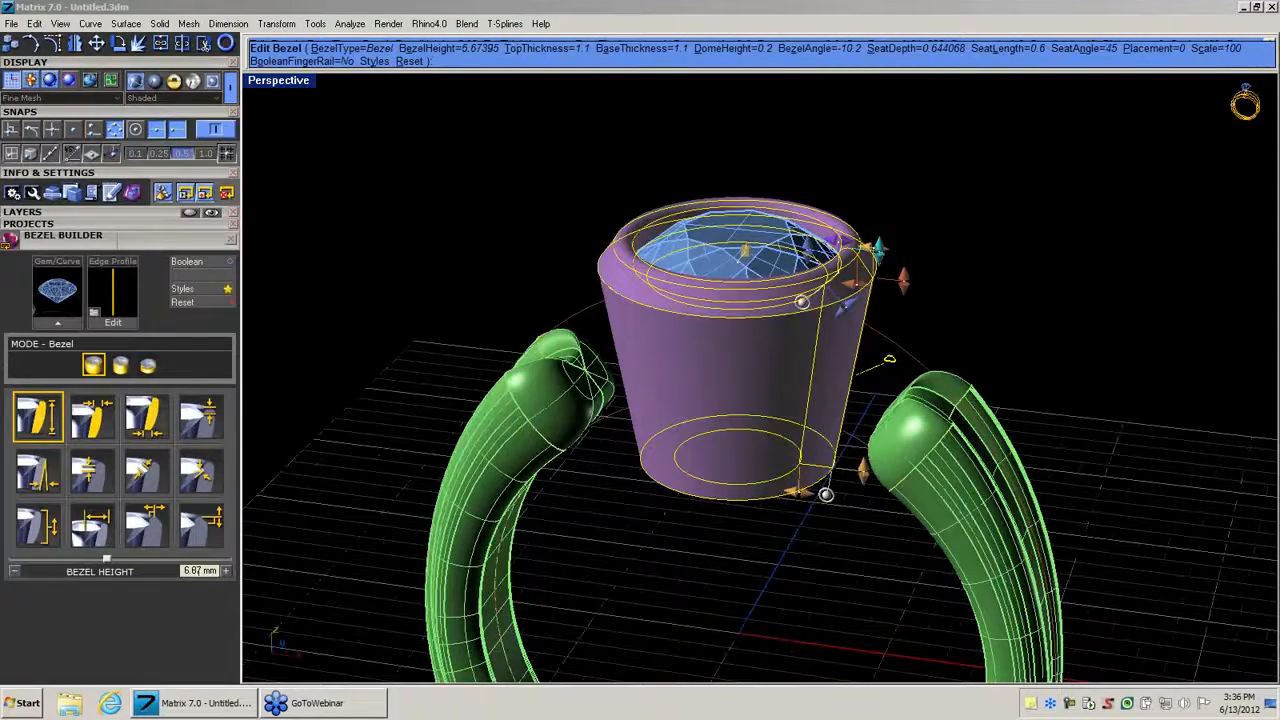
Scale the bezel to about 96.6% and thin its top wall to about 0.85 mm.
right_drag(796, 322, 788, 380)
scroll(787, 325, up, 5)
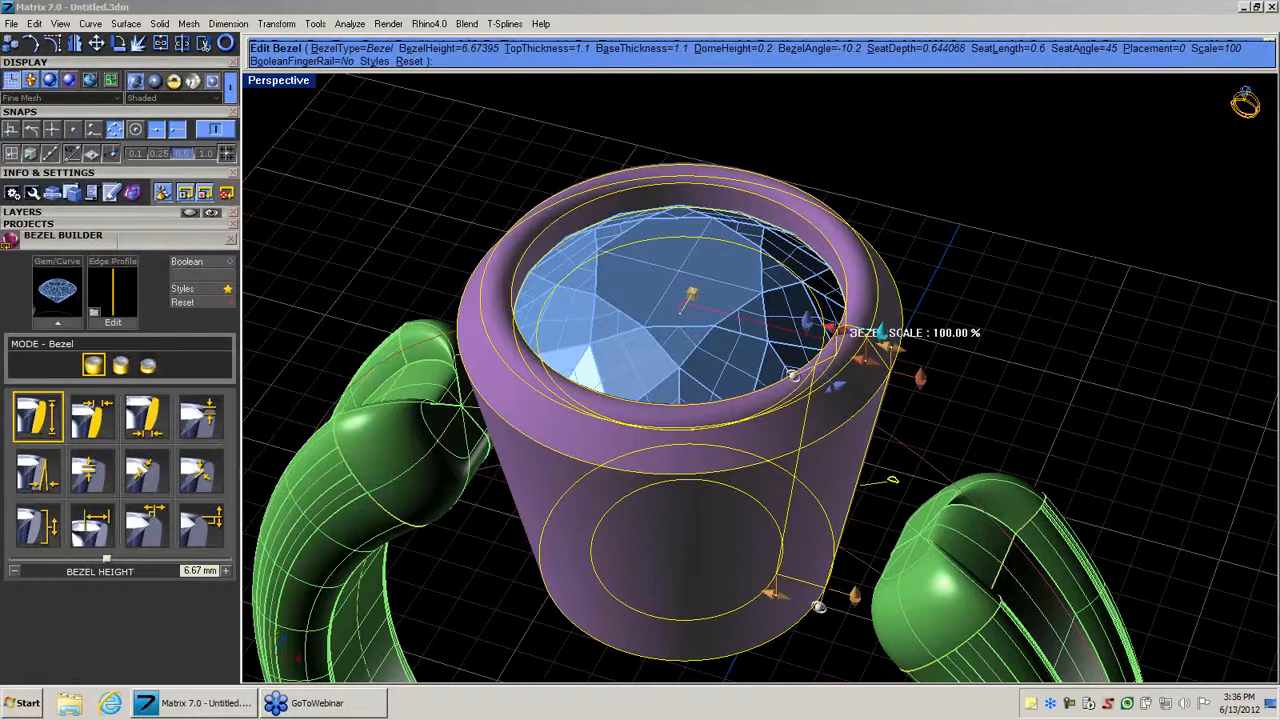
drag(835, 331, 886, 350)
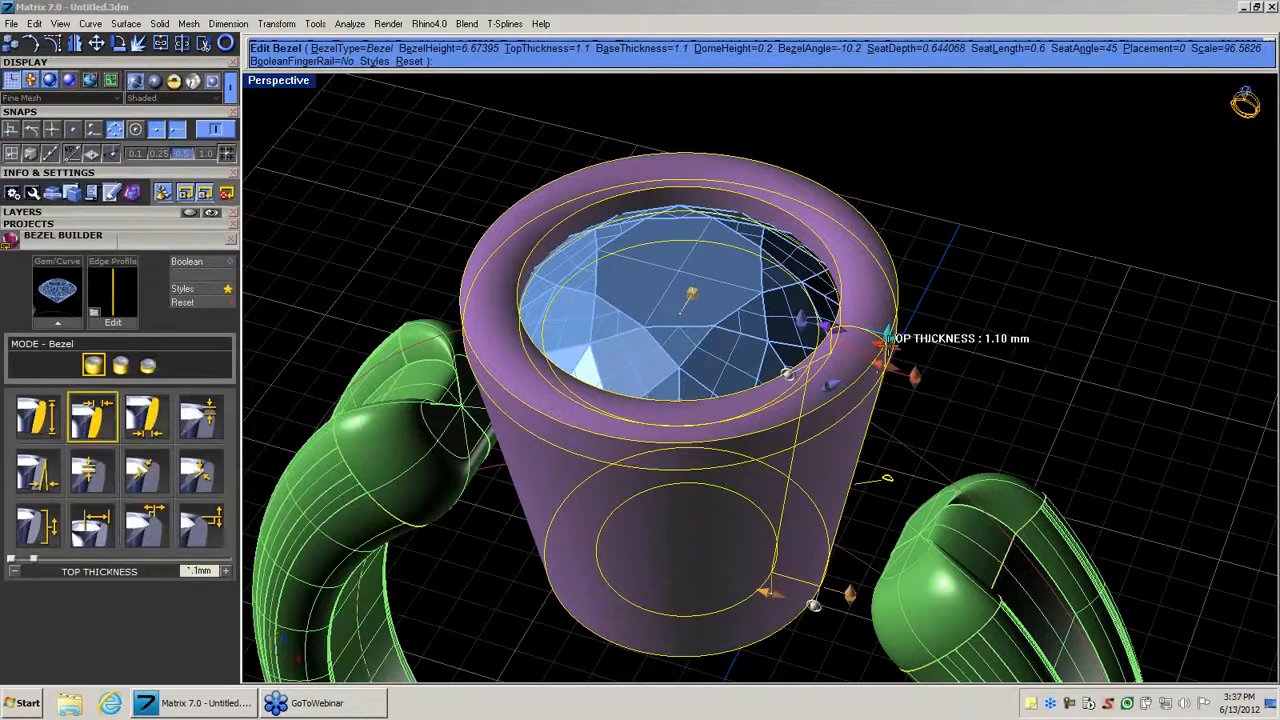
drag(884, 346, 893, 343)
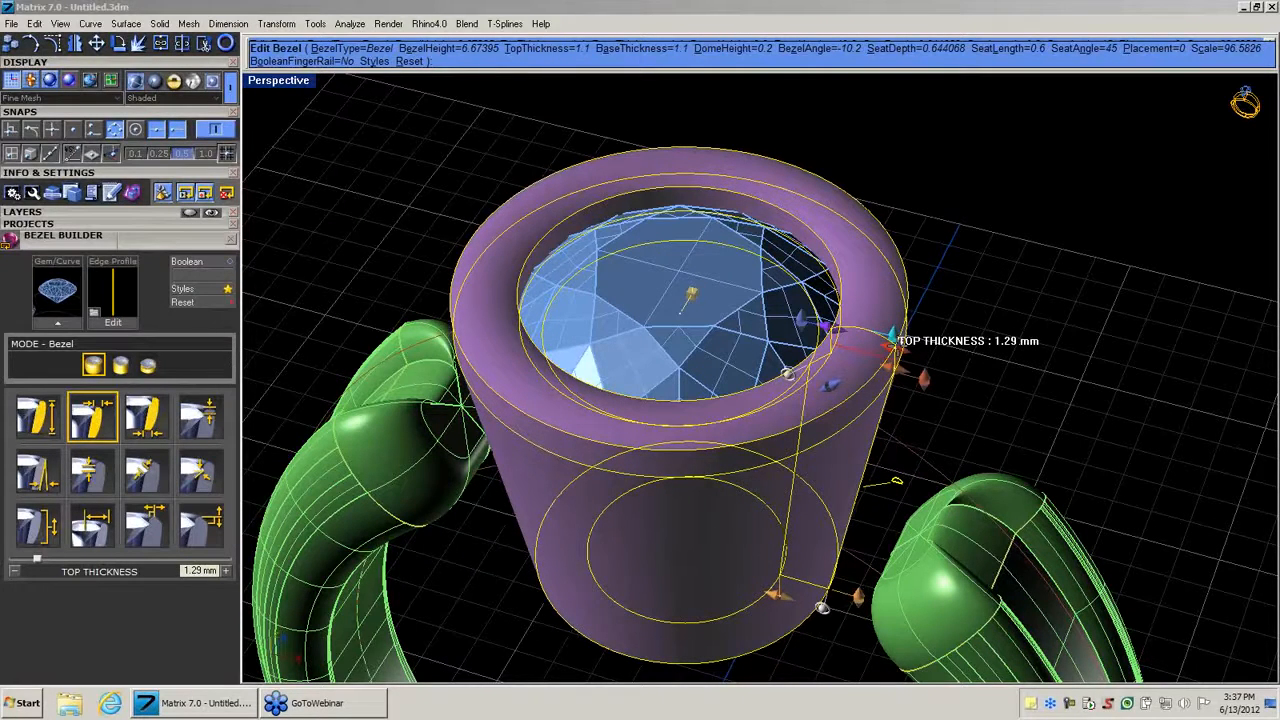
drag(892, 342, 873, 340)
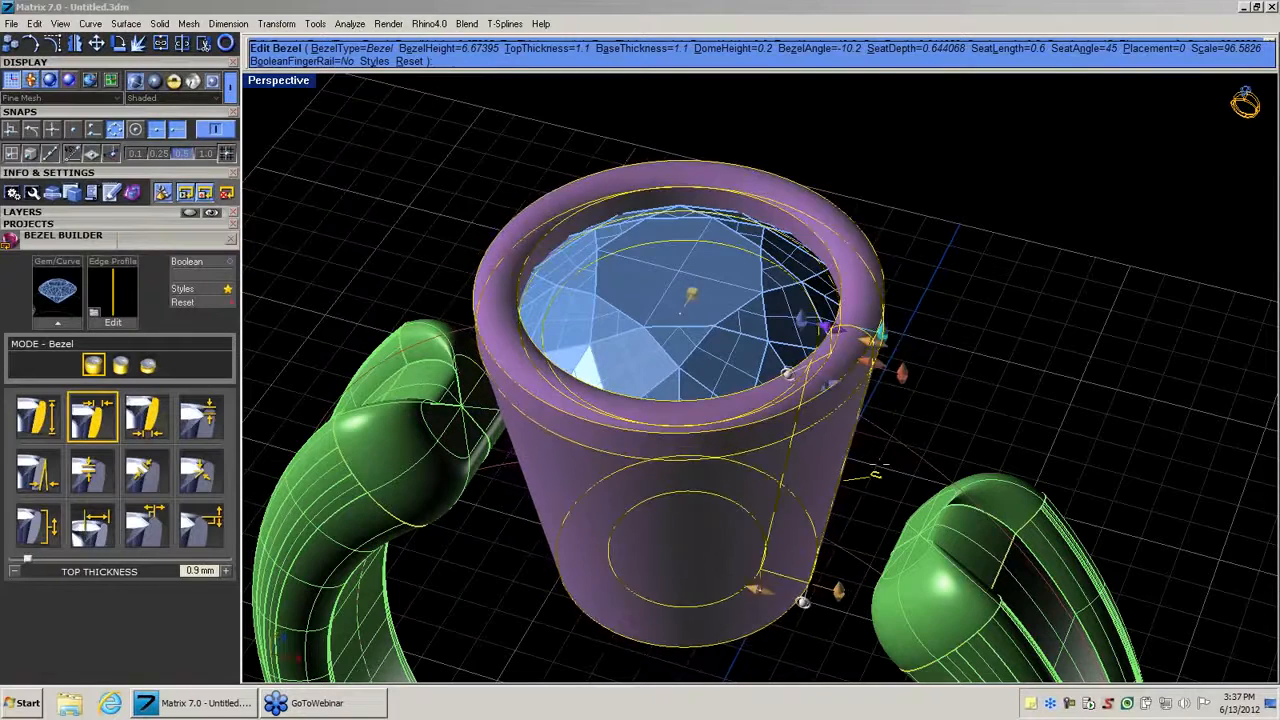
Reduce the bezel's base thickness to about 0.82 mm, set its angle to about -7.9 degrees and create it.
right_drag(878, 466, 914, 327)
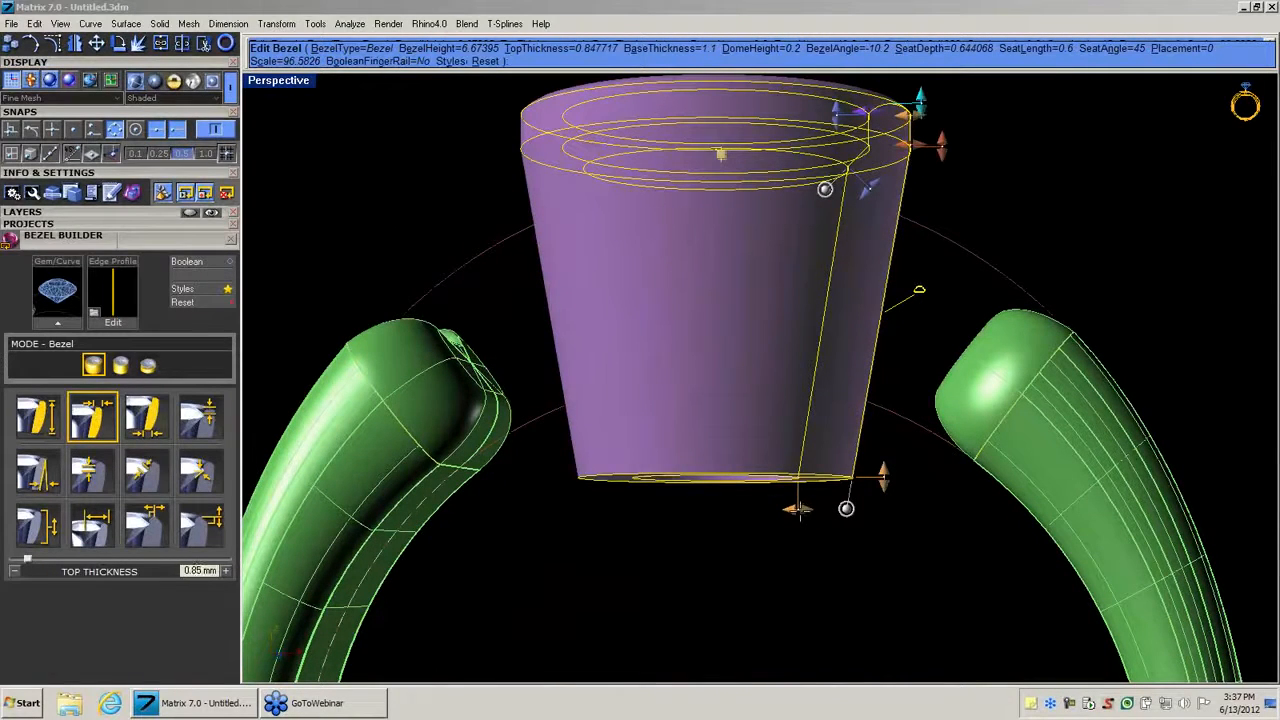
drag(797, 510, 812, 512)
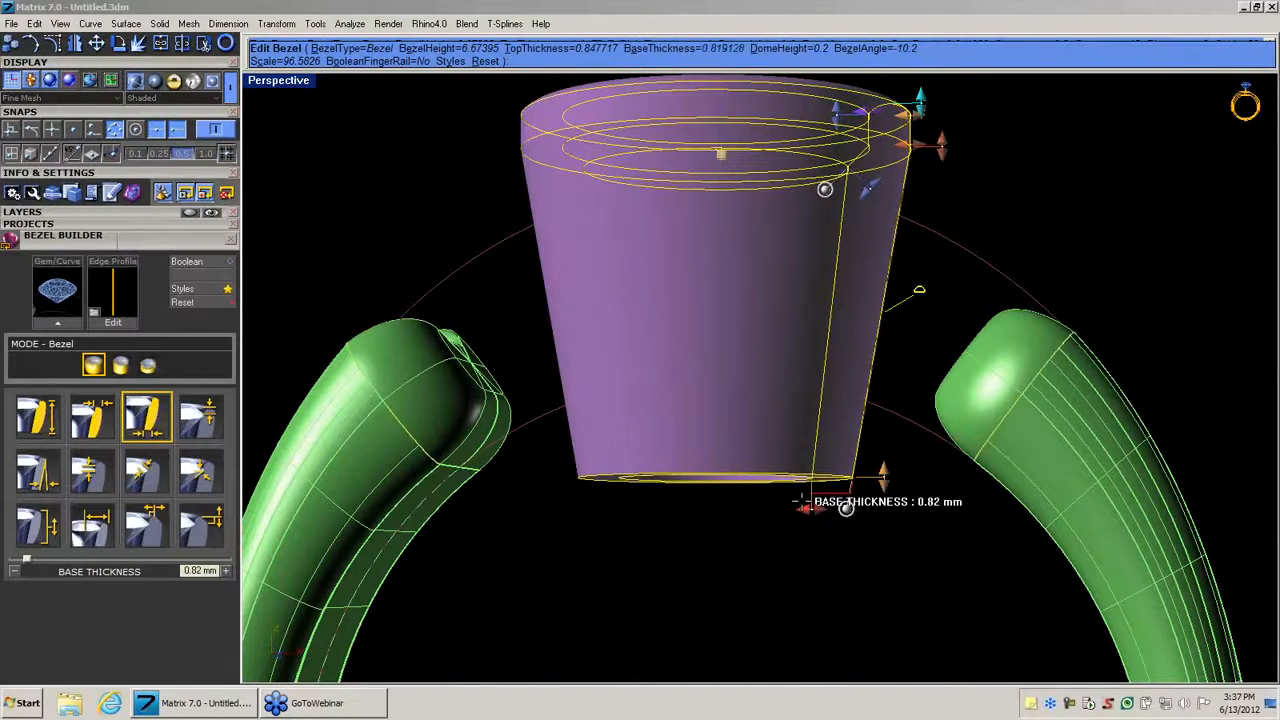
right_drag(720, 375, 770, 412)
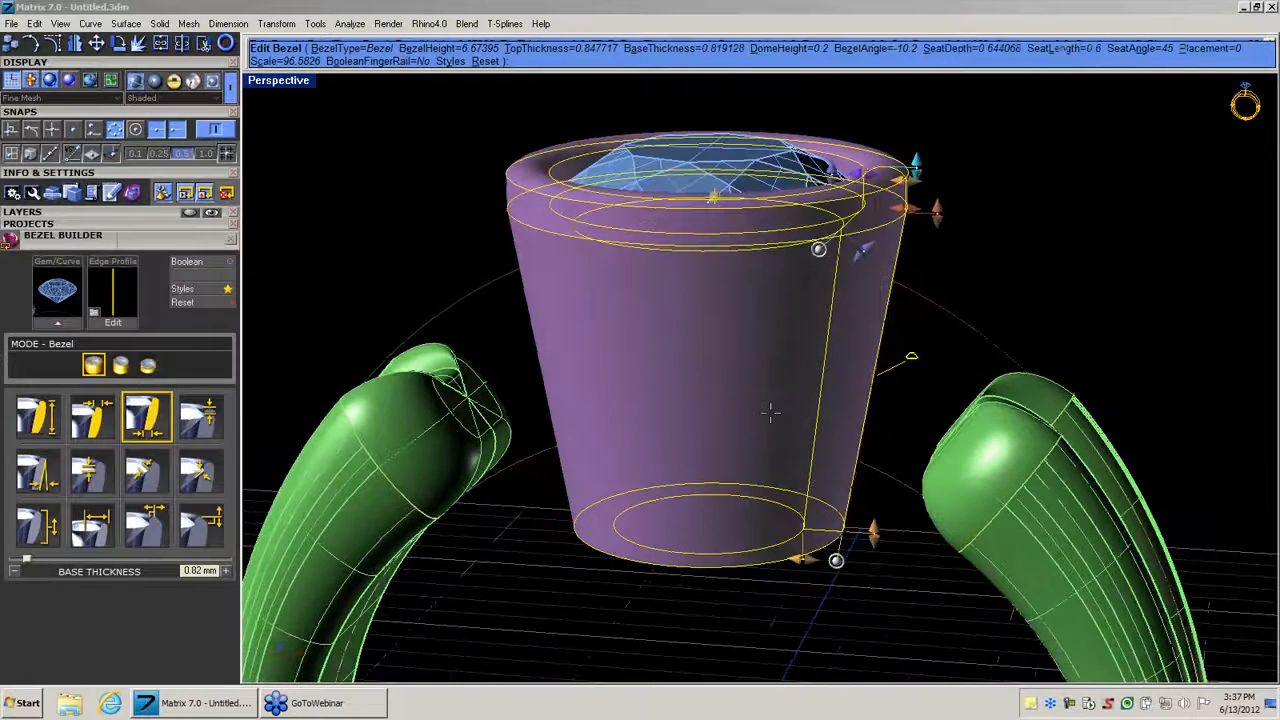
drag(836, 560, 850, 562)
right_click(844, 584)
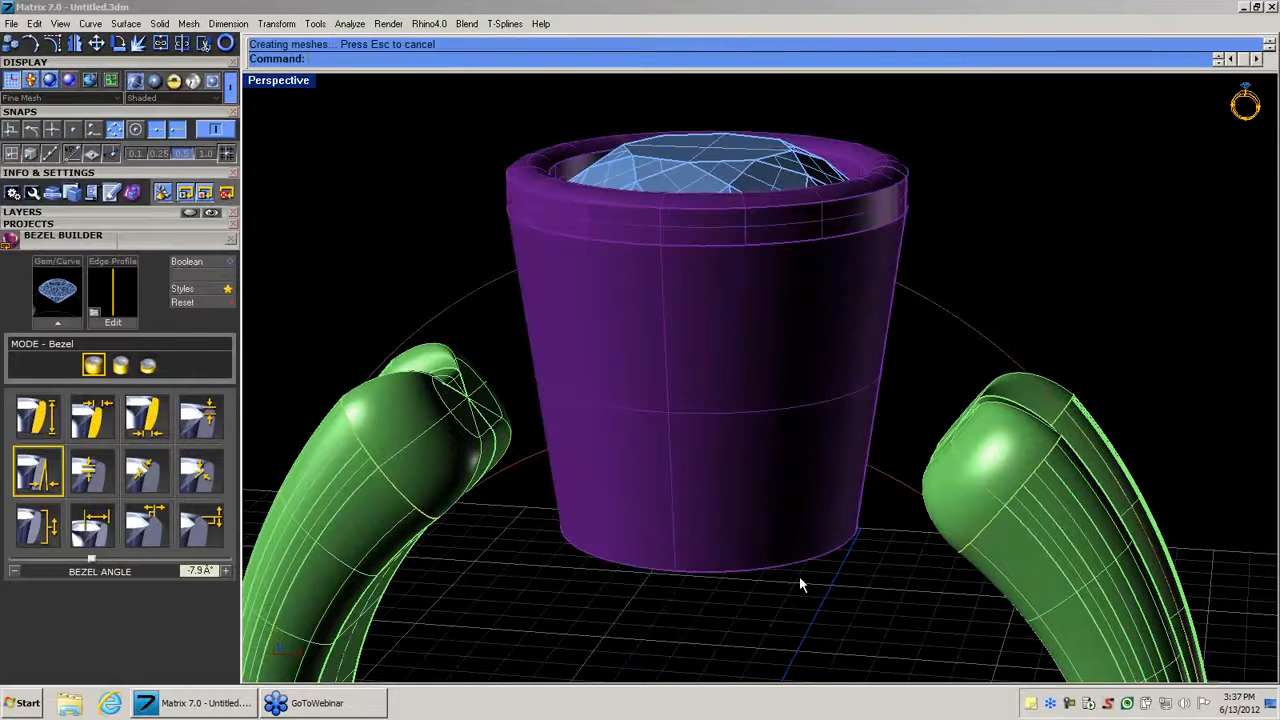
Apply a Bezel Cutter to the finished bezel with a prong count of 2Prongs and the prong position set to Odd.
click(713, 404)
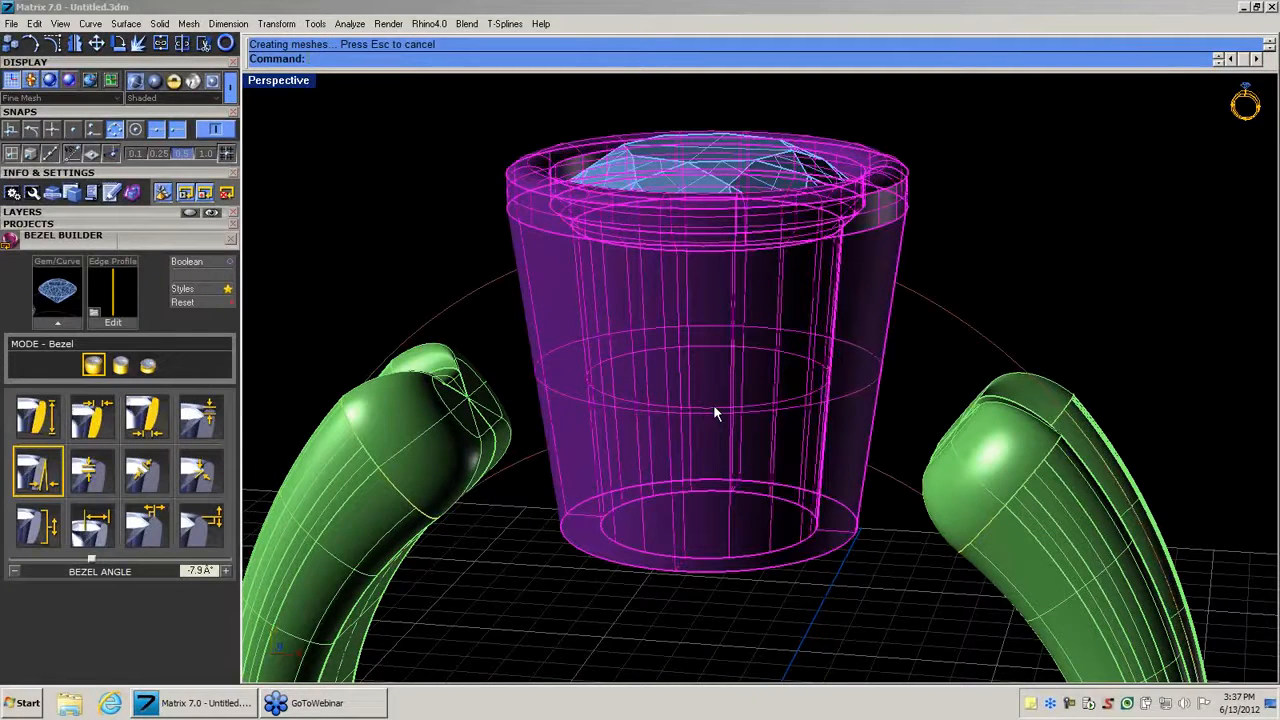
right_click(713, 404)
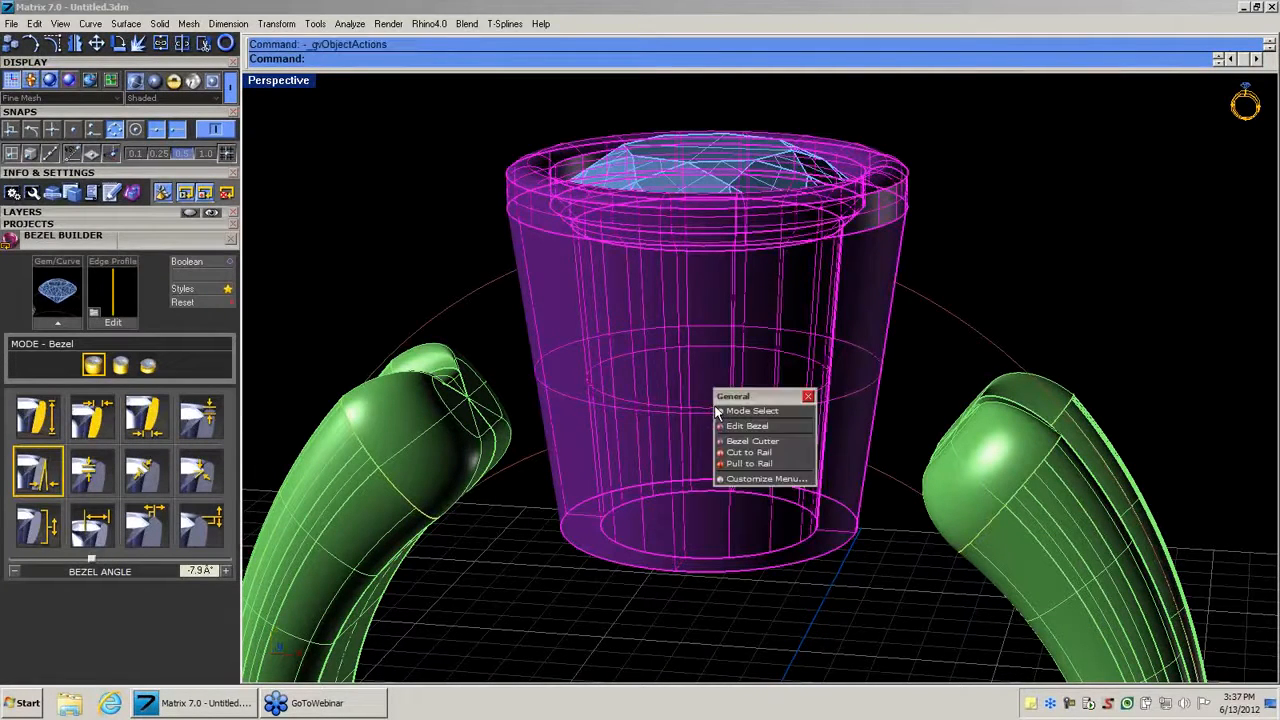
click(750, 441)
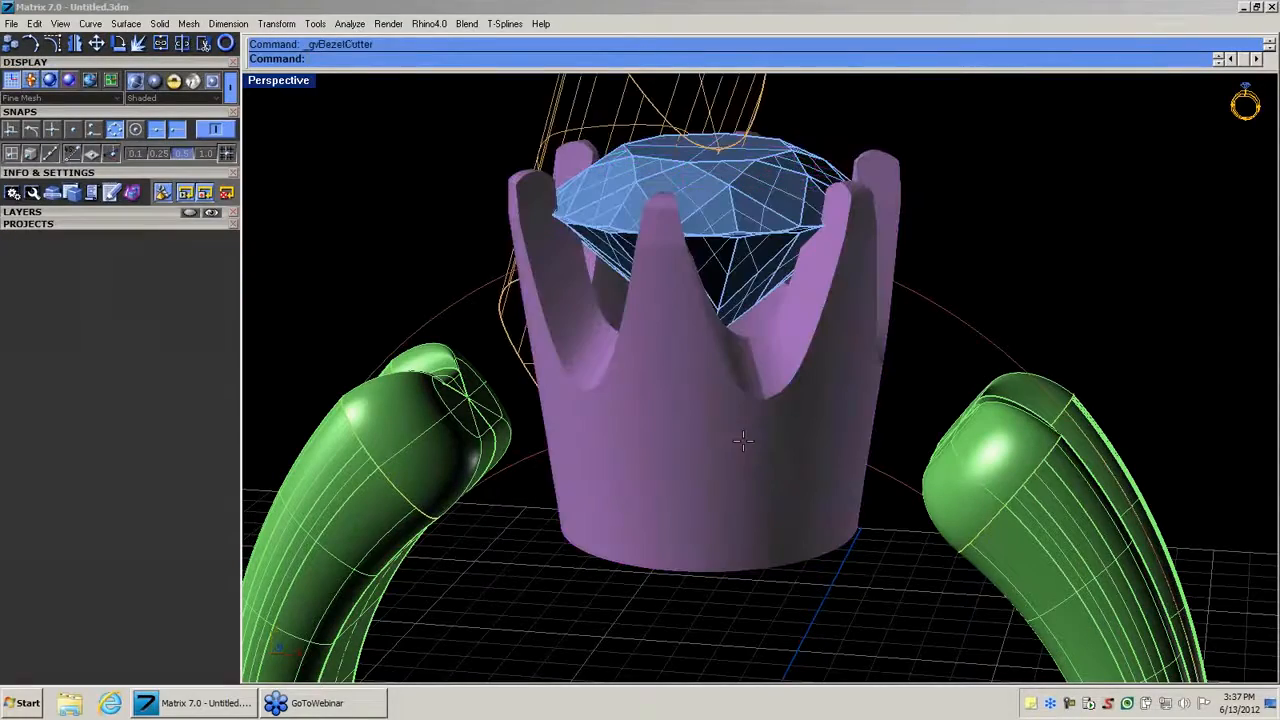
right_drag(729, 420, 676, 455)
click(395, 59)
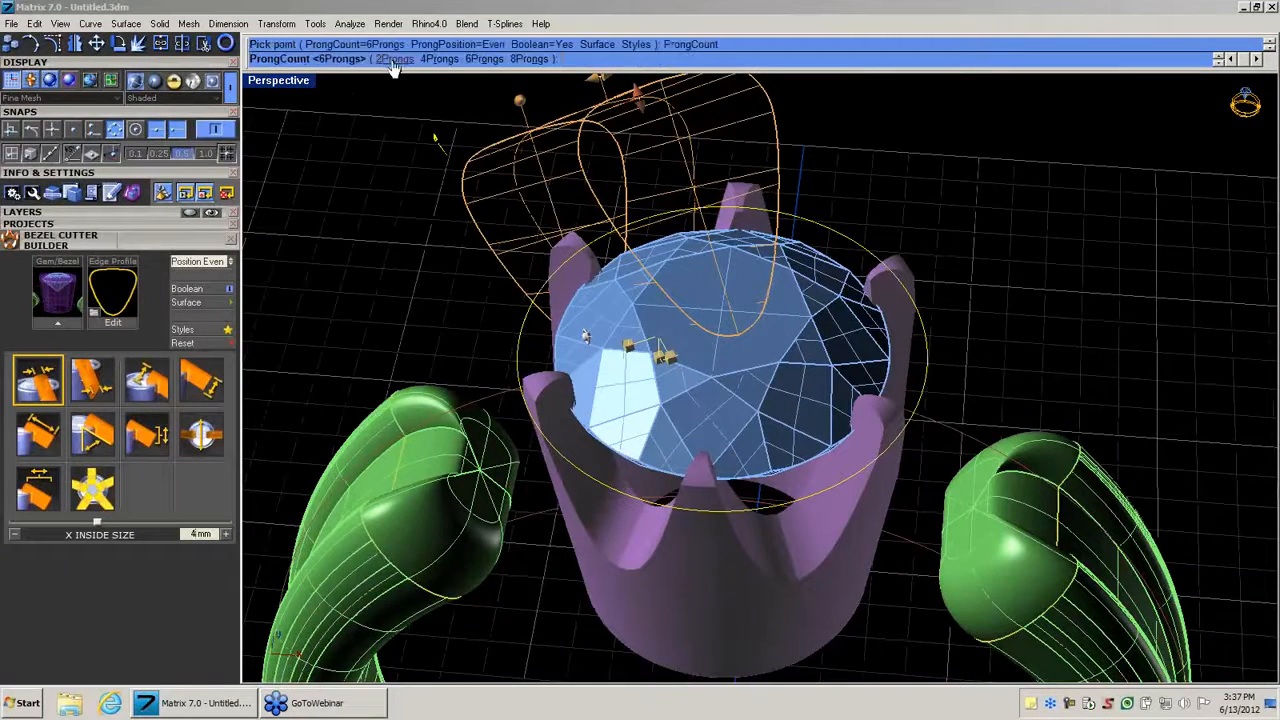
click(396, 59)
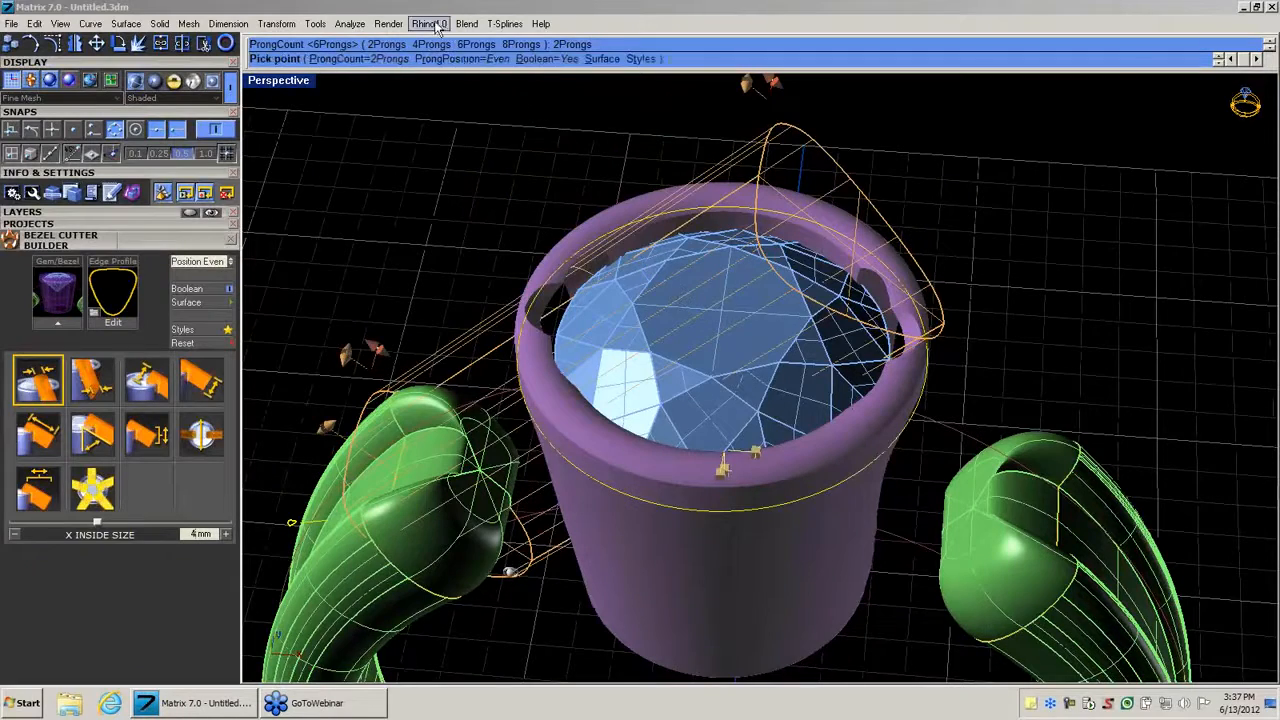
click(505, 60)
Adjust the bezel cutter's vertical position to a Z offset of about 0.24 mm.
right_drag(697, 443, 694, 349)
drag(698, 350, 698, 194)
right_drag(734, 462, 829, 337)
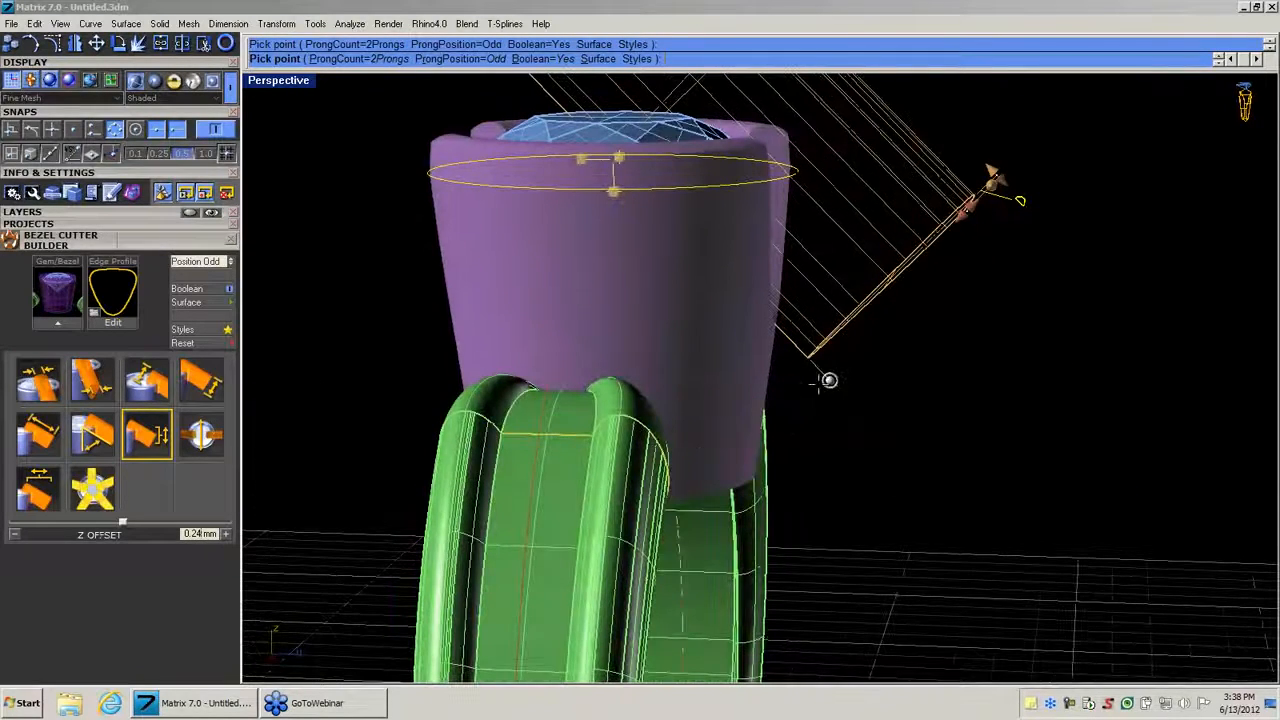
Set the bezel cutter's angle to about 40.3 degrees, finish the cut and delete the bezel from around the diamond.
drag(829, 378, 846, 363)
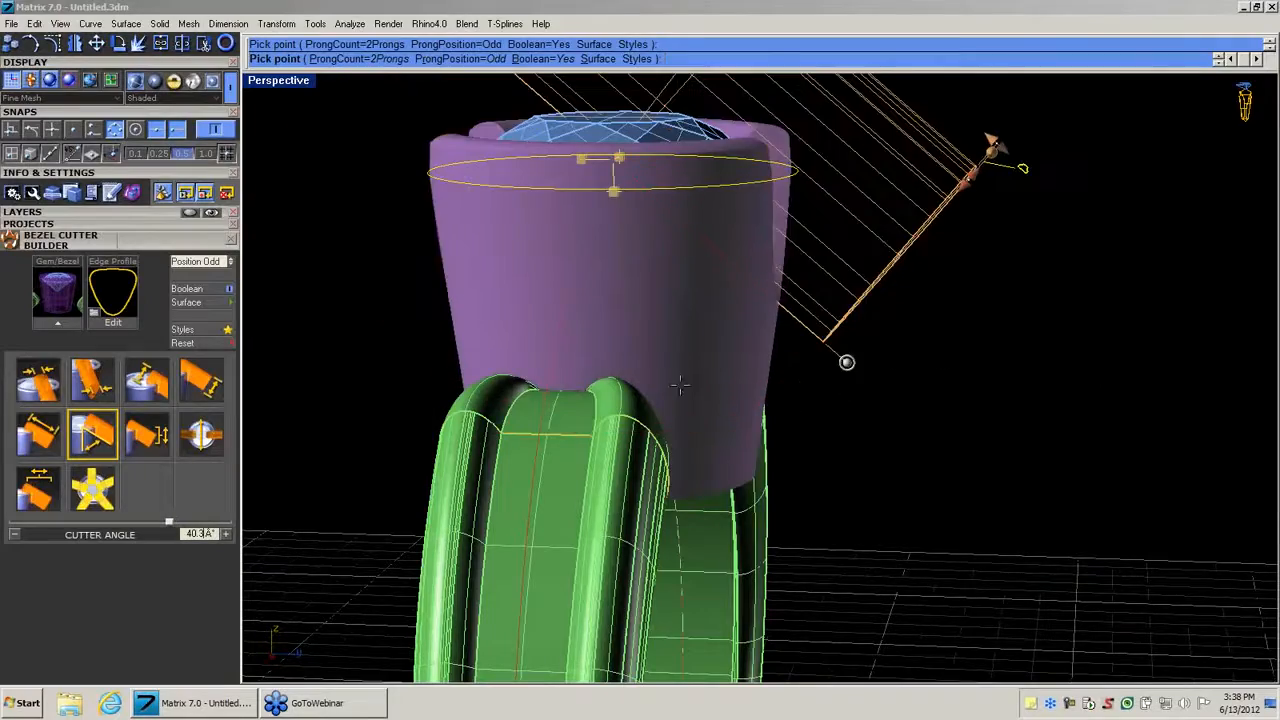
right_drag(846, 363, 831, 460)
right_click(831, 460)
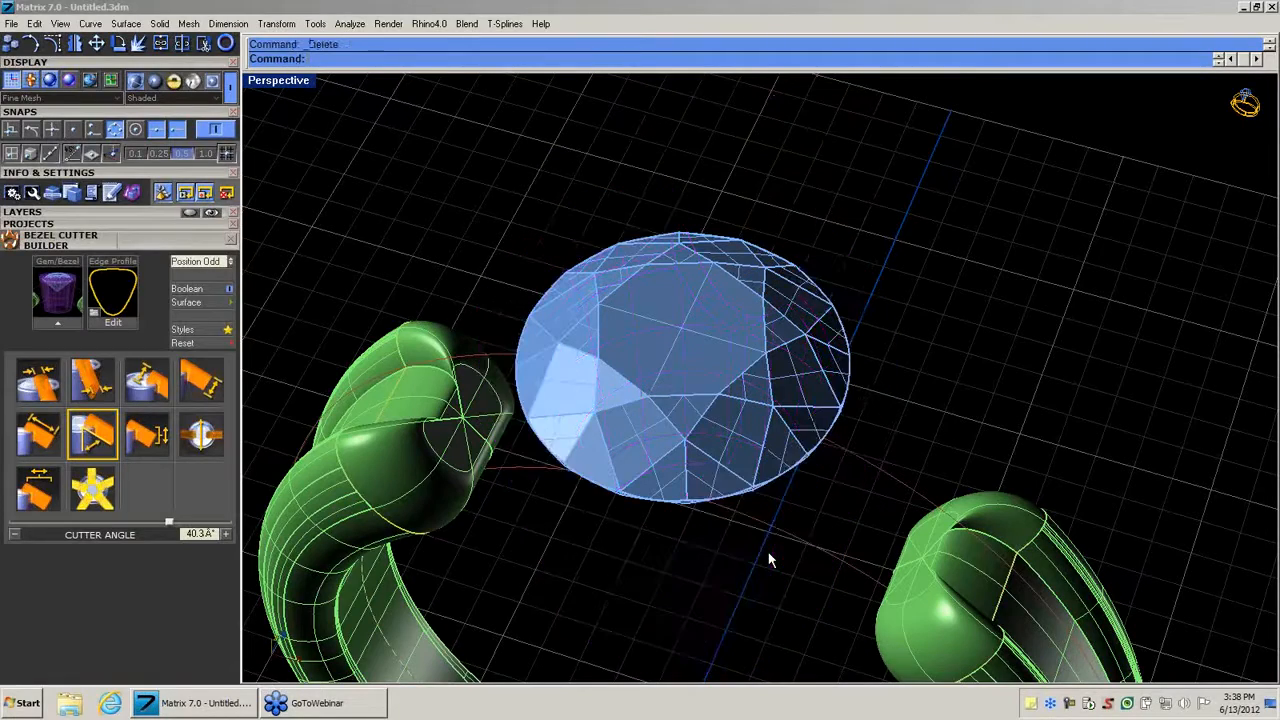
Start a Head Builder on the round diamond and extend the four-prong head to a head drop of about -5.25 mm.
right_drag(691, 560, 711, 360)
click(704, 342)
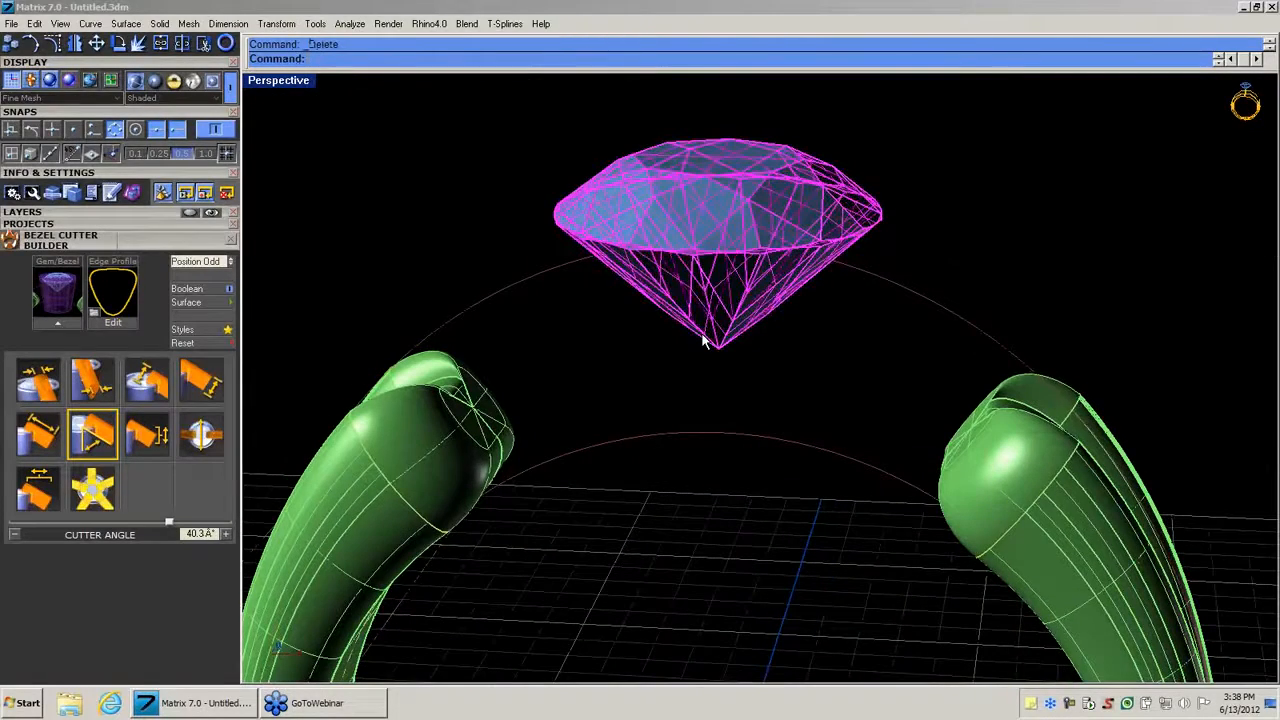
middle_click(704, 342)
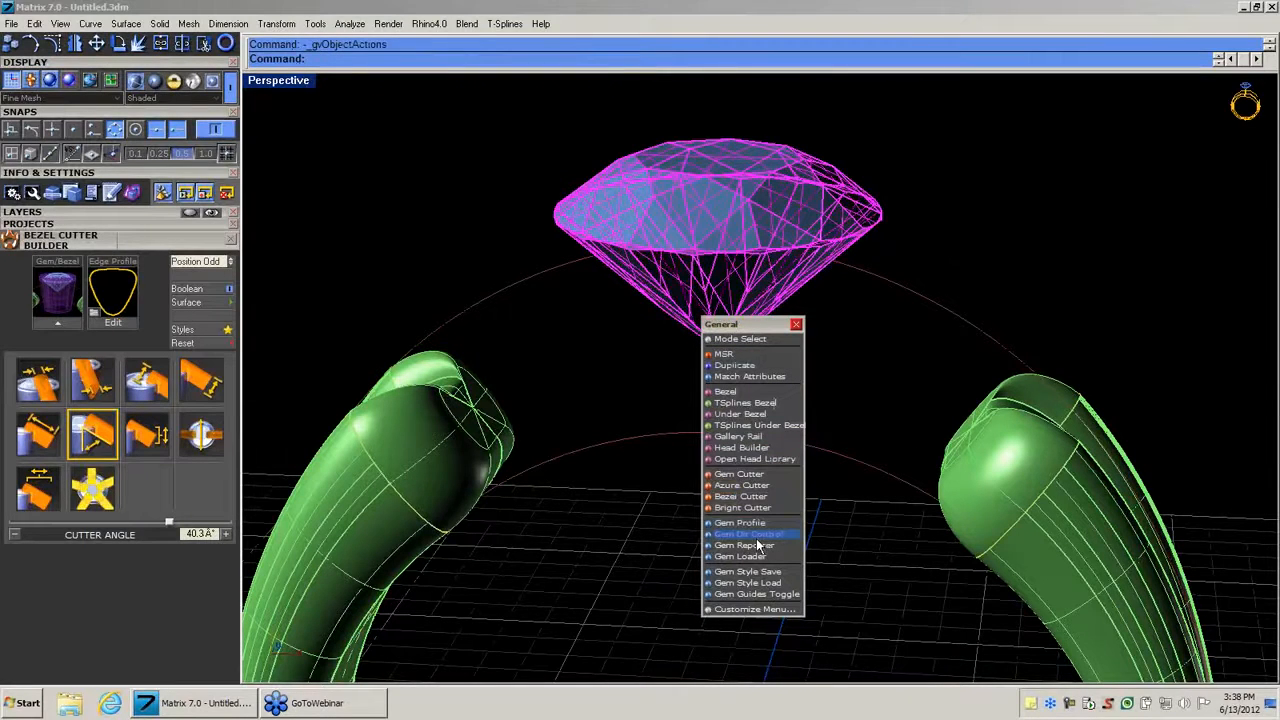
click(752, 448)
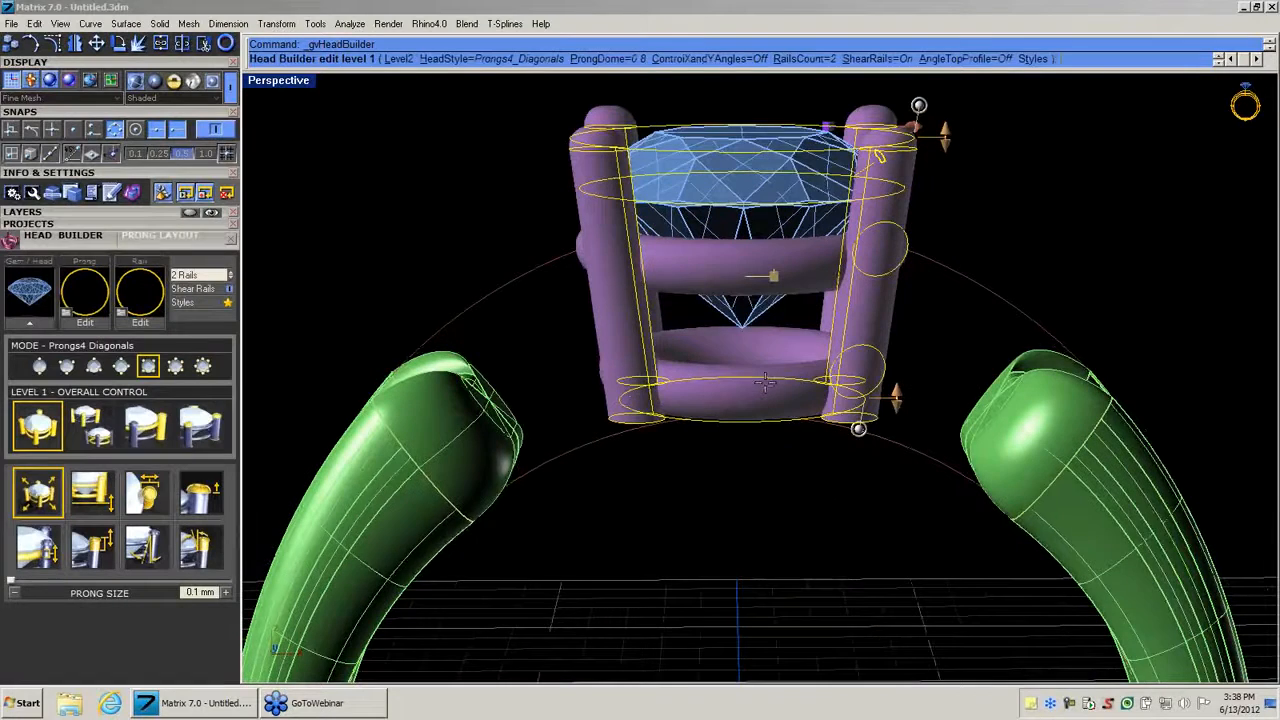
right_drag(765, 382, 804, 456)
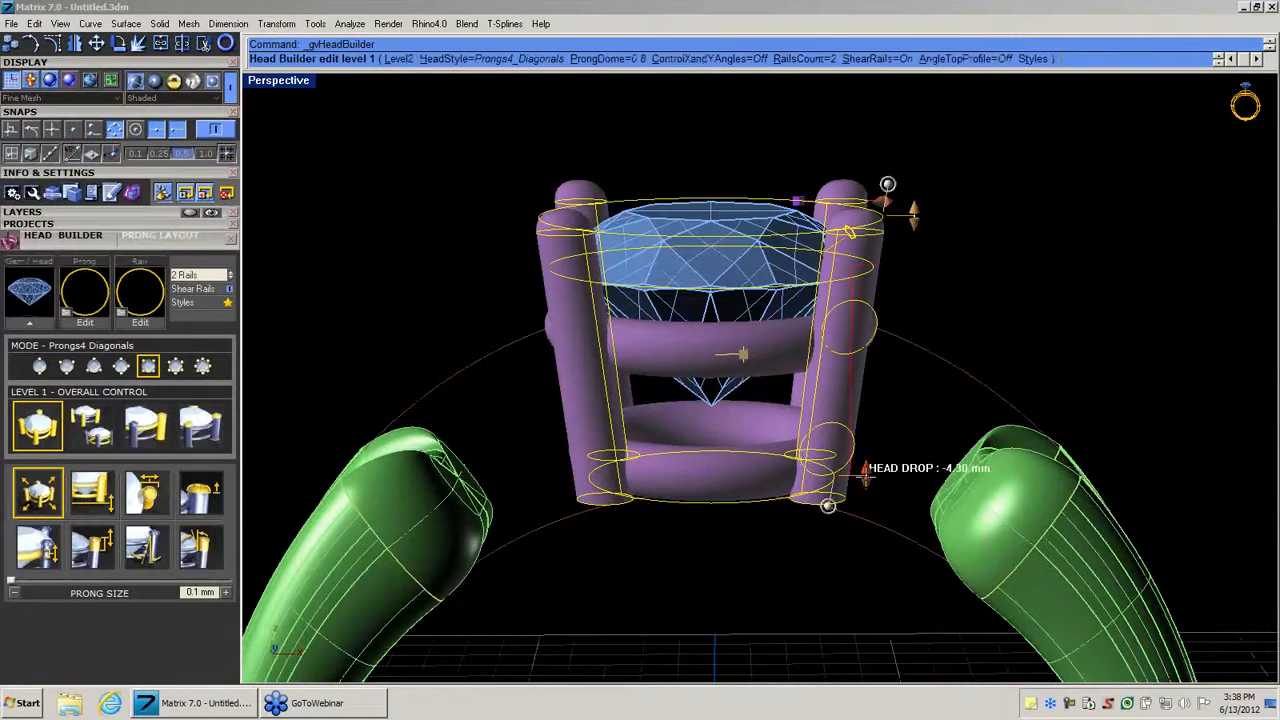
drag(866, 470, 848, 522)
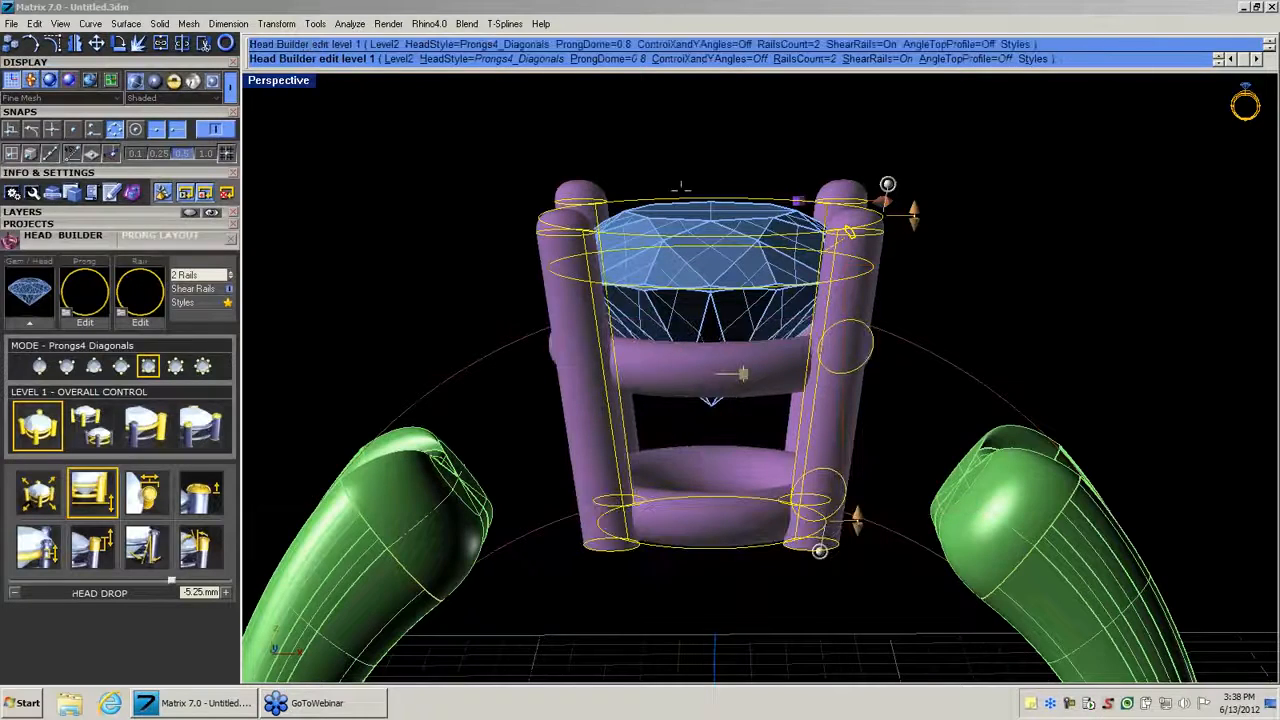
Set the prong nudge to about 0.26 mm and lower the upper rail to a rail drop of about -2.83 mm.
right_drag(812, 150, 799, 222)
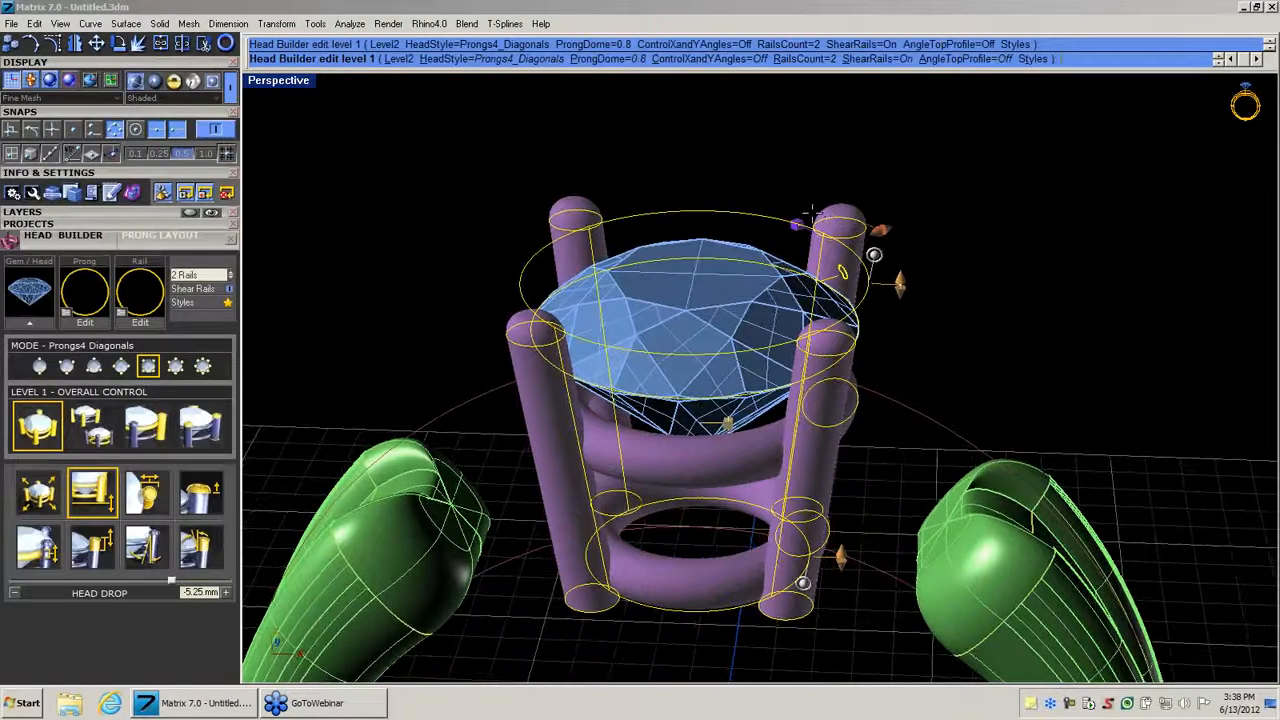
drag(796, 222, 790, 228)
right_drag(902, 346, 882, 300)
click(845, 263)
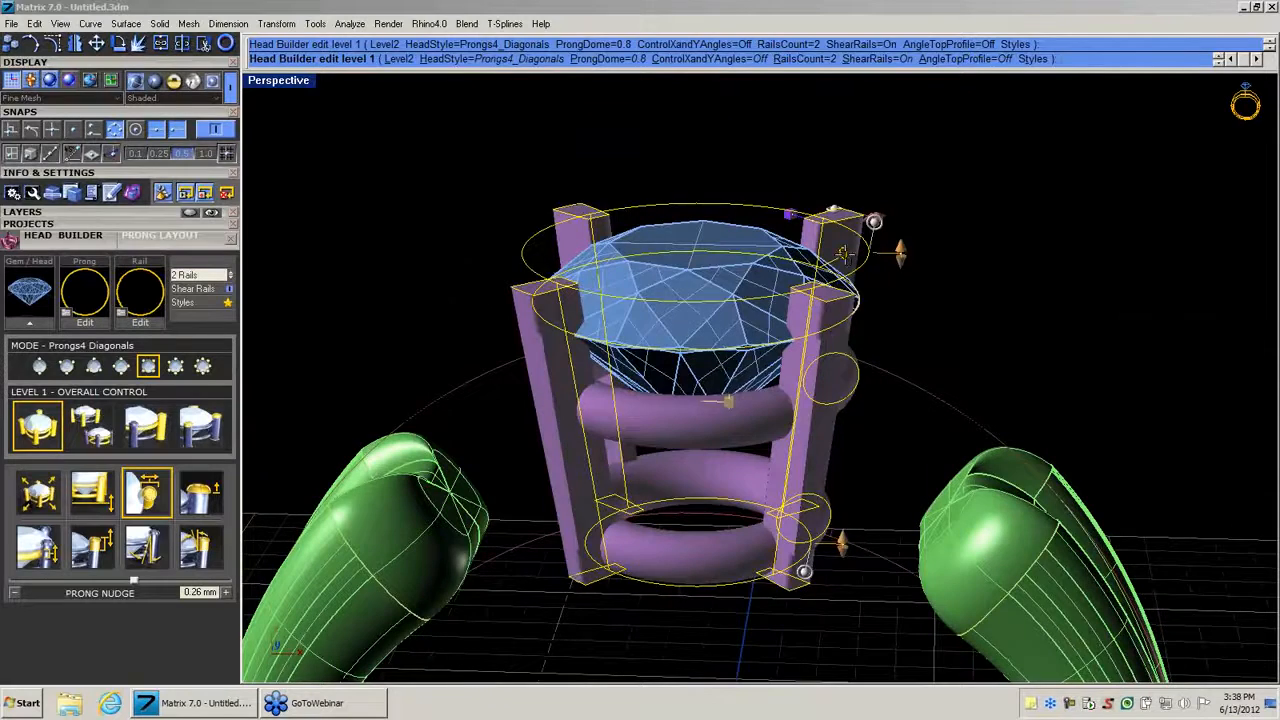
click(843, 254)
right_drag(843, 254, 905, 336)
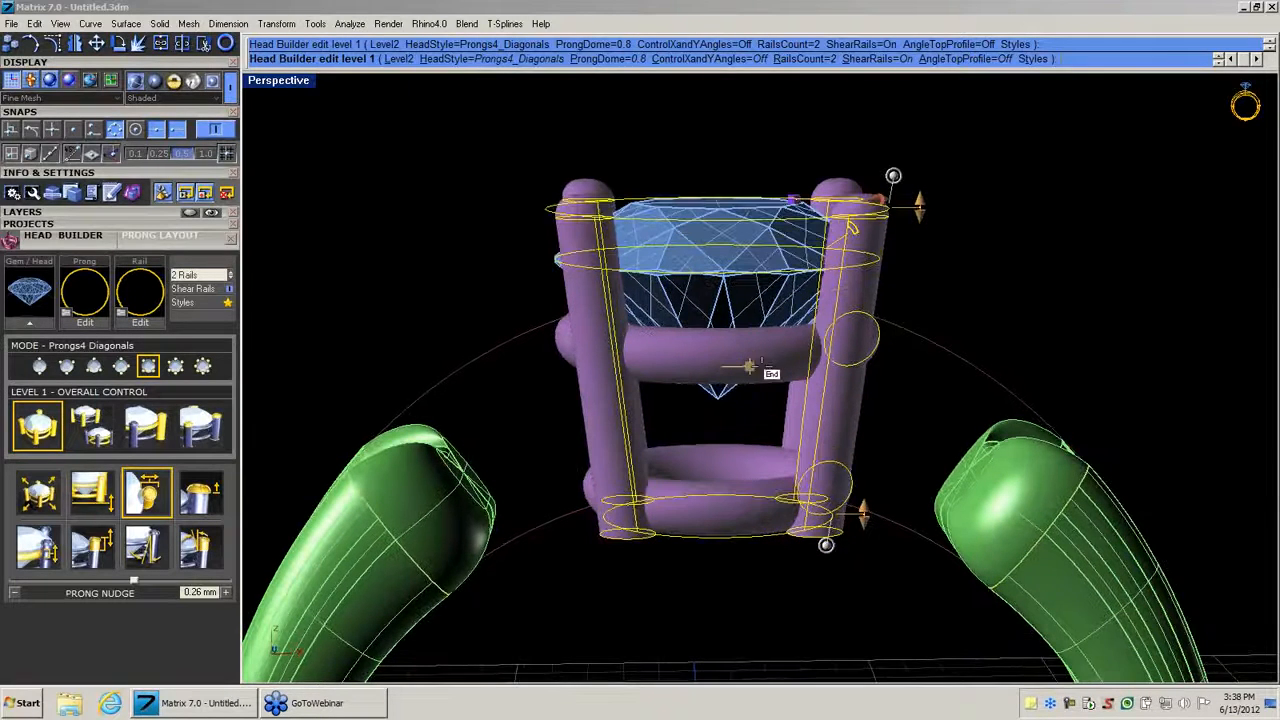
drag(748, 366, 752, 398)
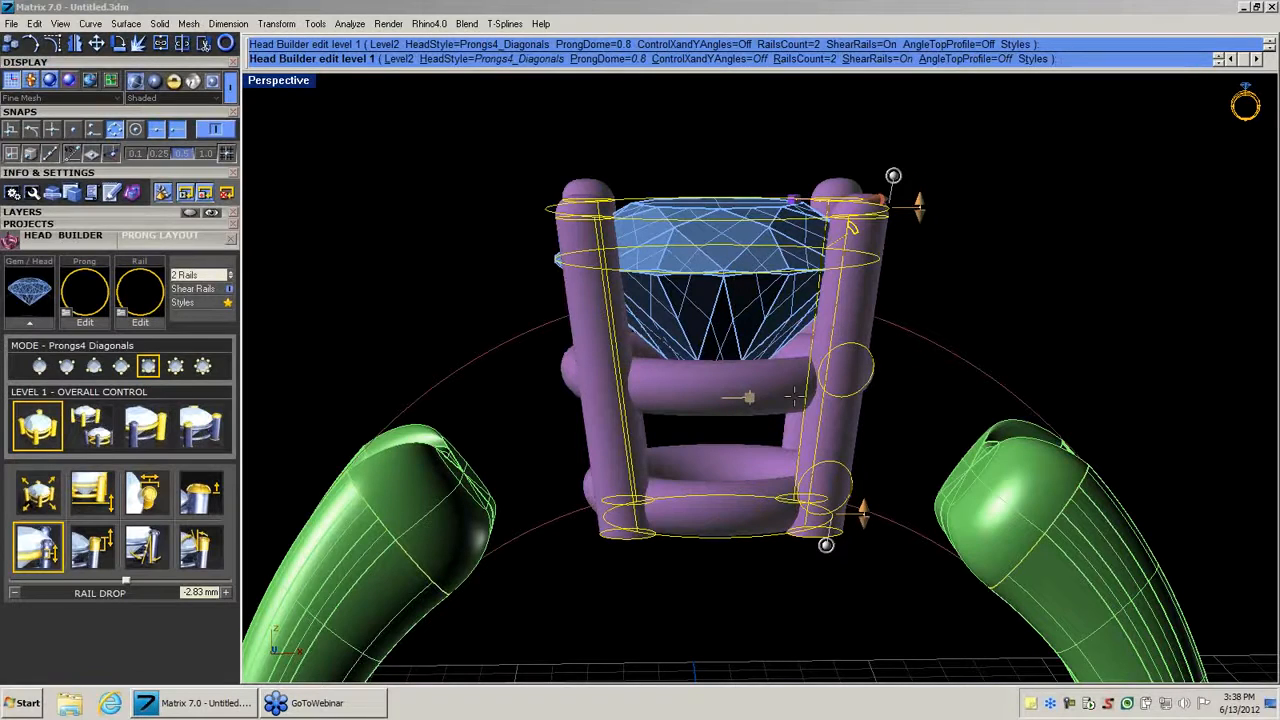
Change the head editing to Level 2 prongs and rails control and set the rail count to 1.
click(400, 58)
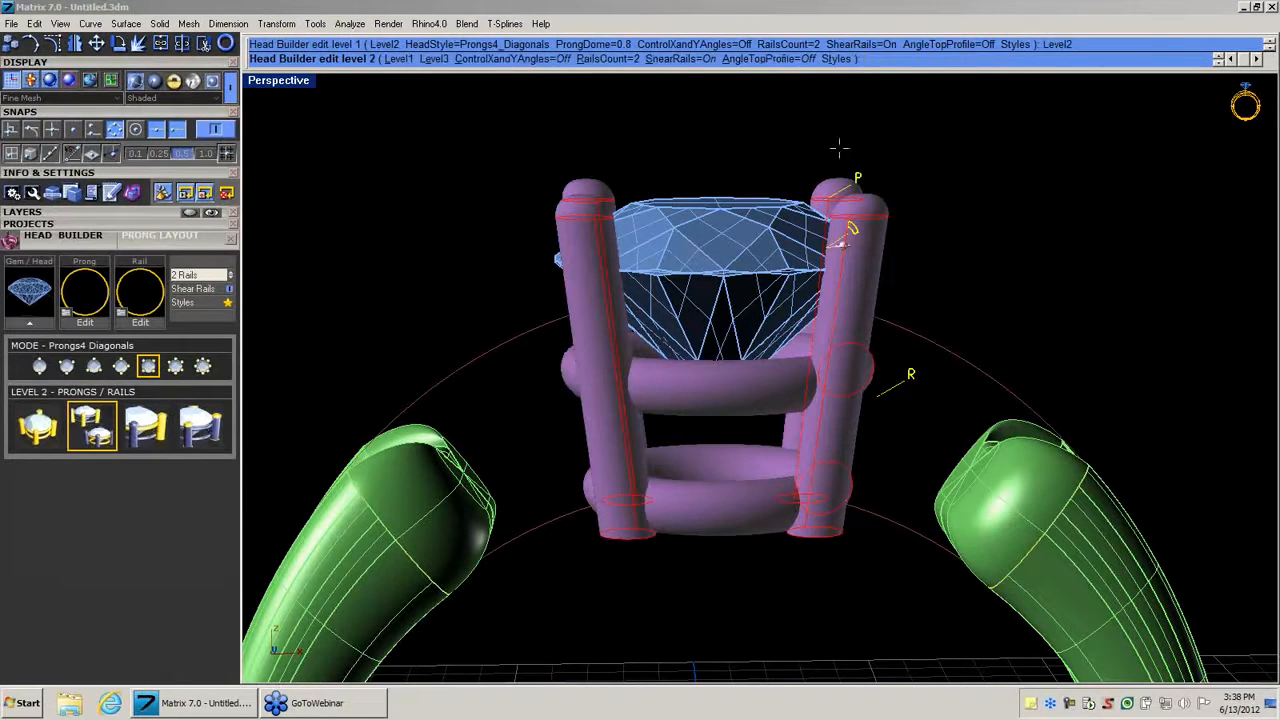
click(911, 371)
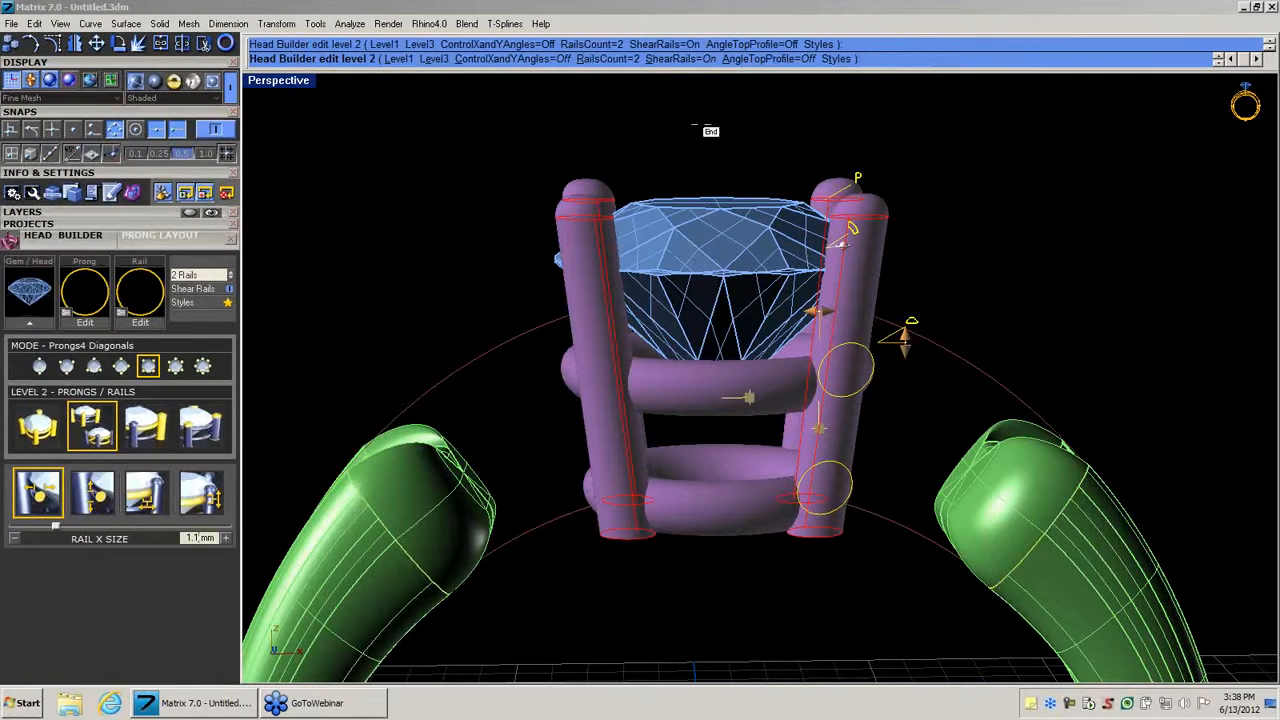
click(608, 59)
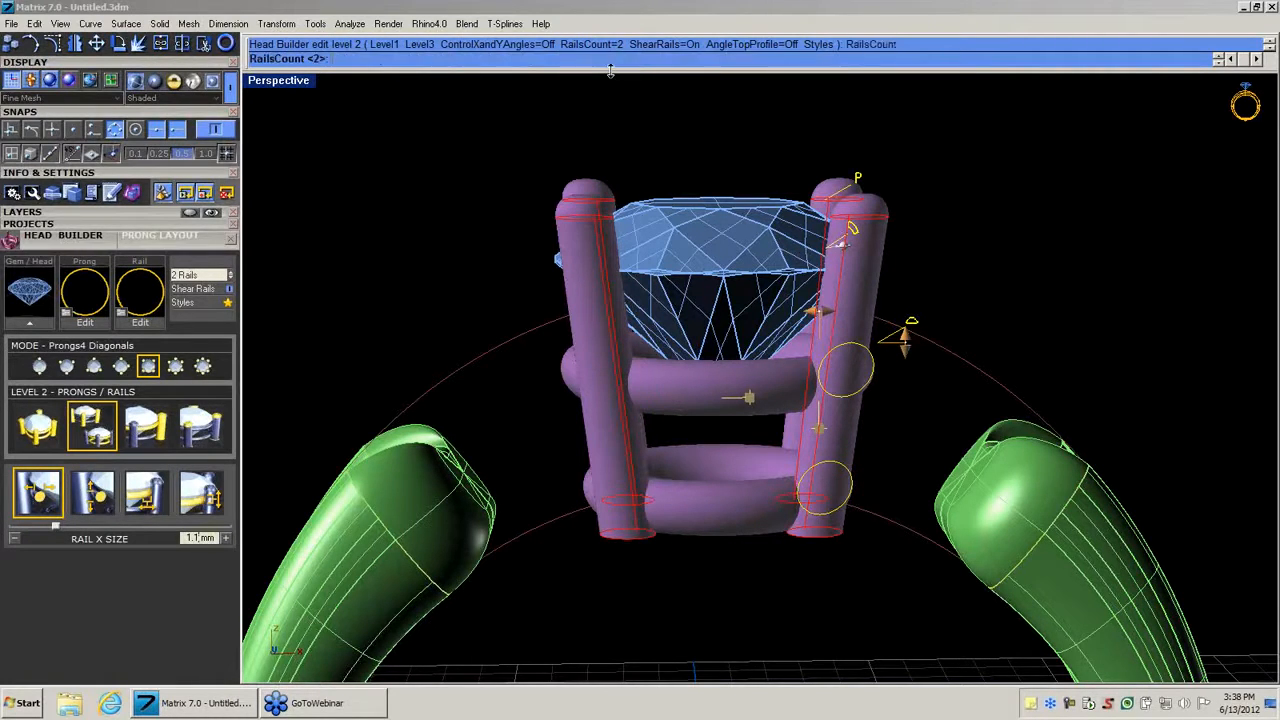
text(1)
key(Return)
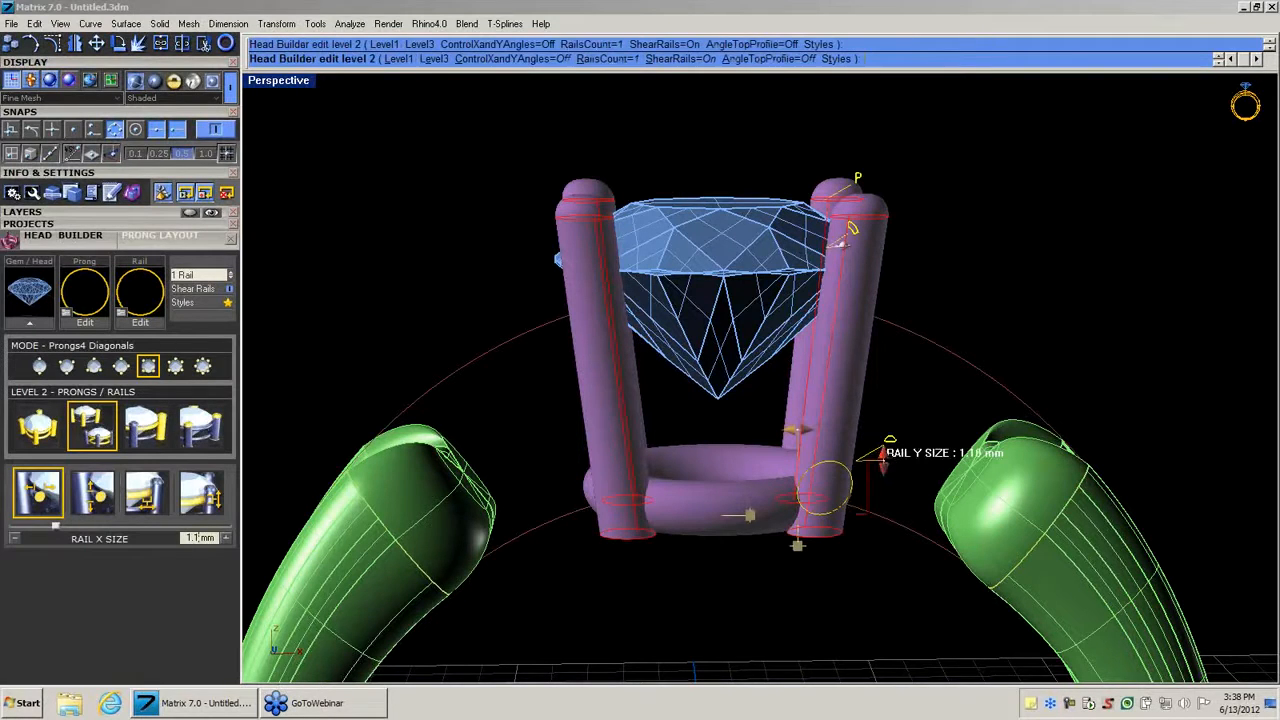
Stretch the remaining rail to a Y size of about 4.54 mm and give it the v6023.cpt rail profile.
drag(882, 455, 903, 286)
click(907, 268)
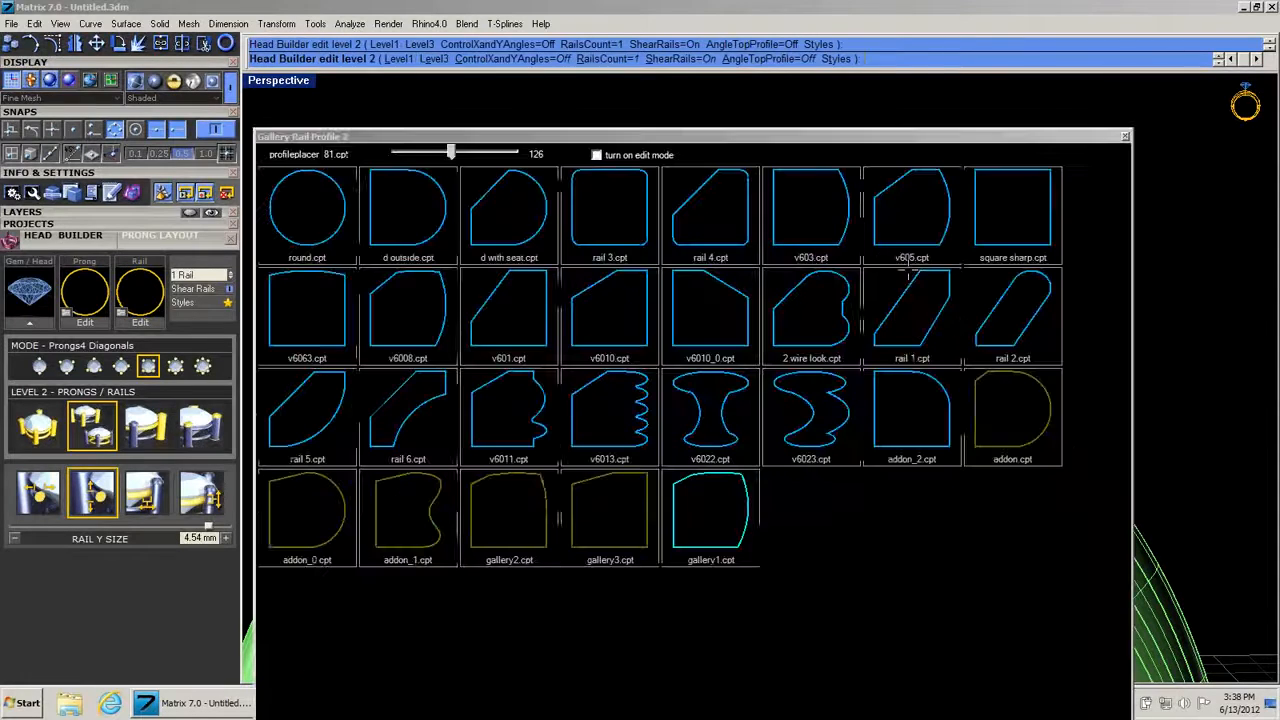
click(836, 434)
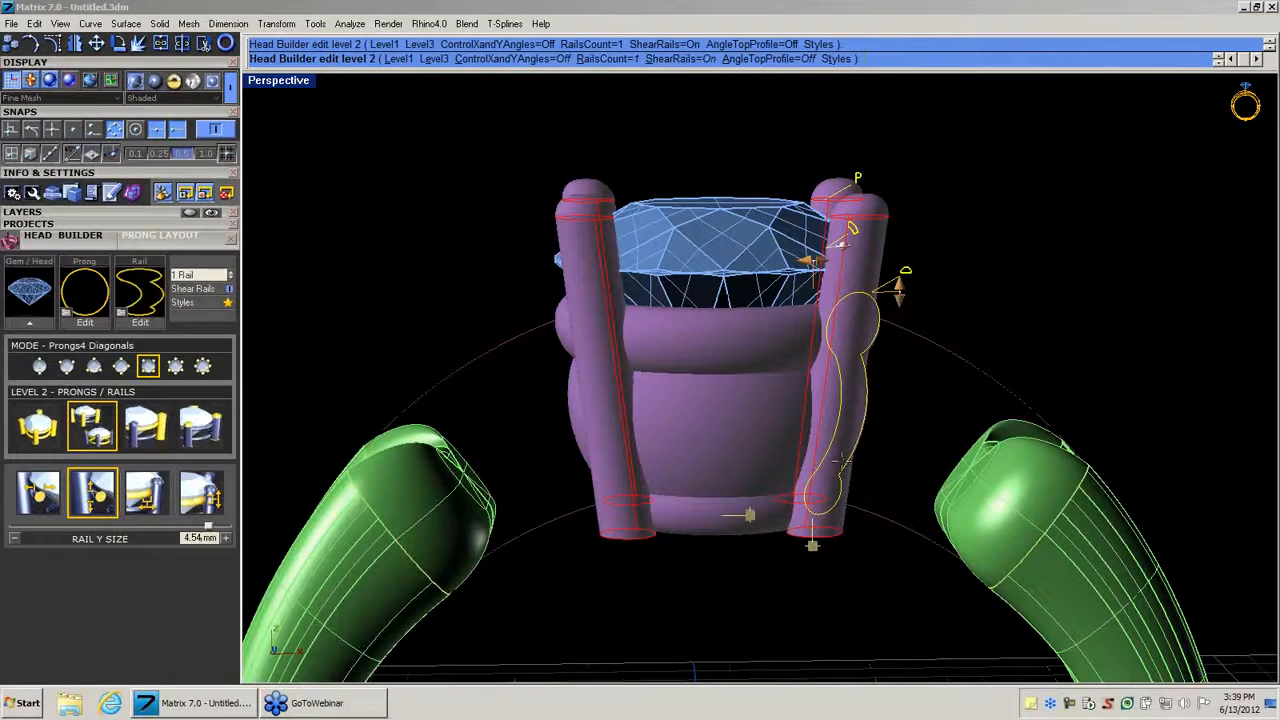
right_drag(843, 390, 826, 266)
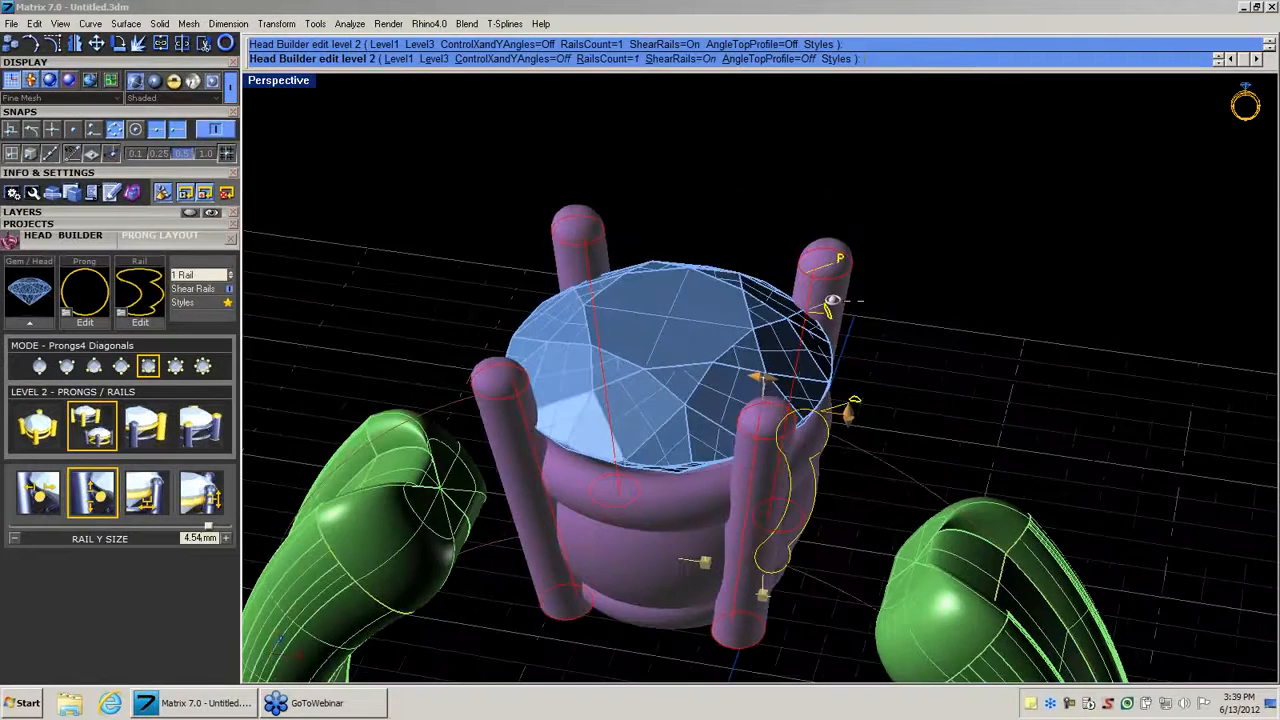
Apply the Prong_024.cpt profile to all prongs and set the prong Y size to about 1 mm.
click(846, 260)
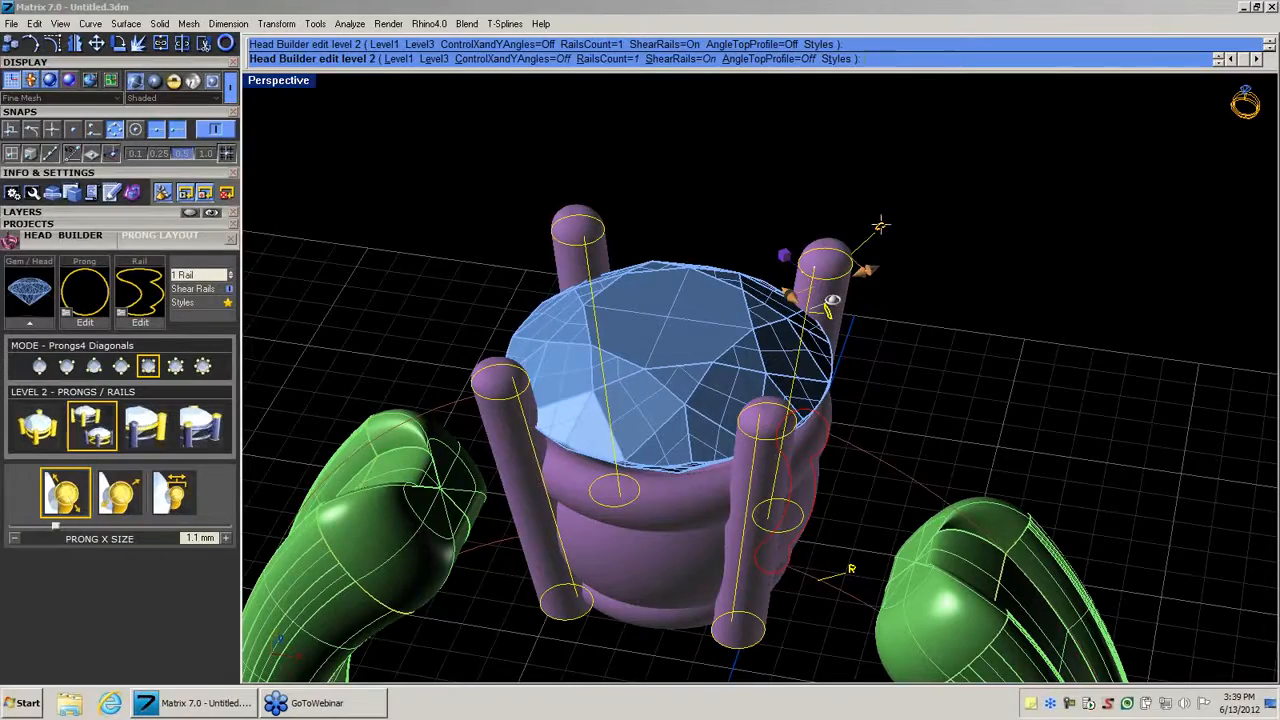
click(880, 227)
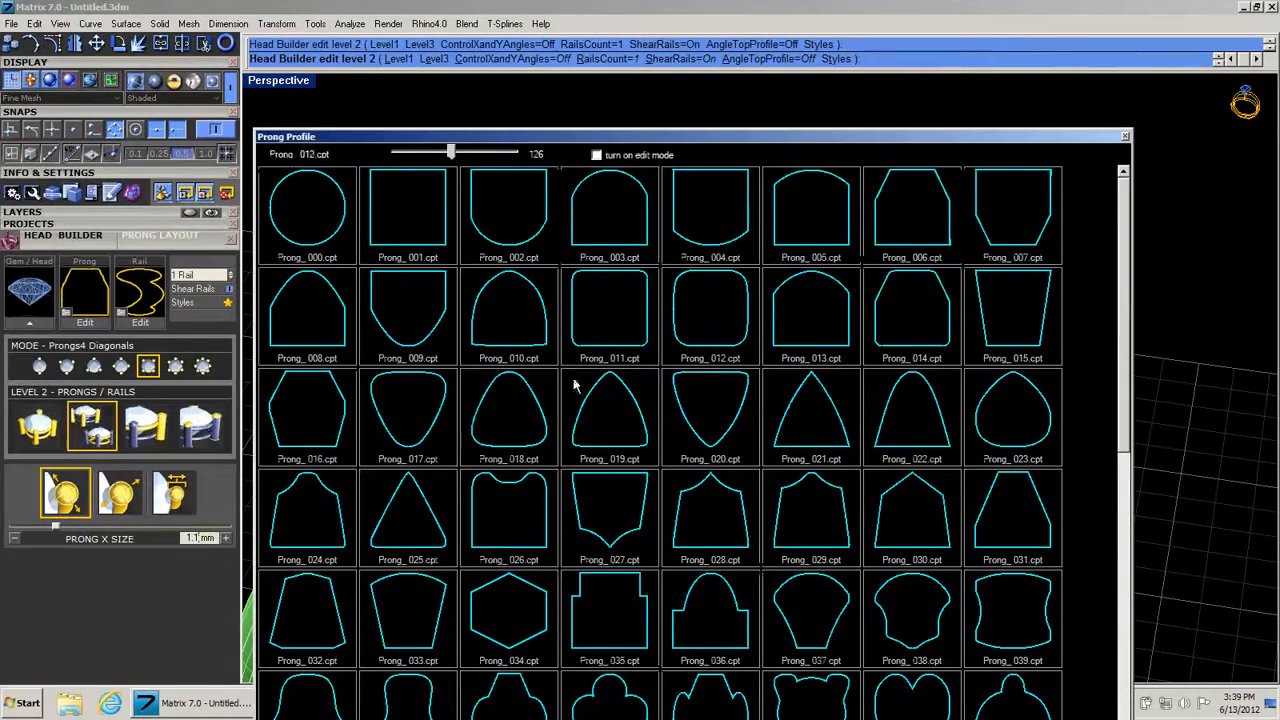
click(327, 514)
mouse_move(768, 457)
right_down()
mouse_move(883, 326)
mouse_move(878, 314)
mouse_move(775, 466)
mouse_move(783, 475)
right_up()
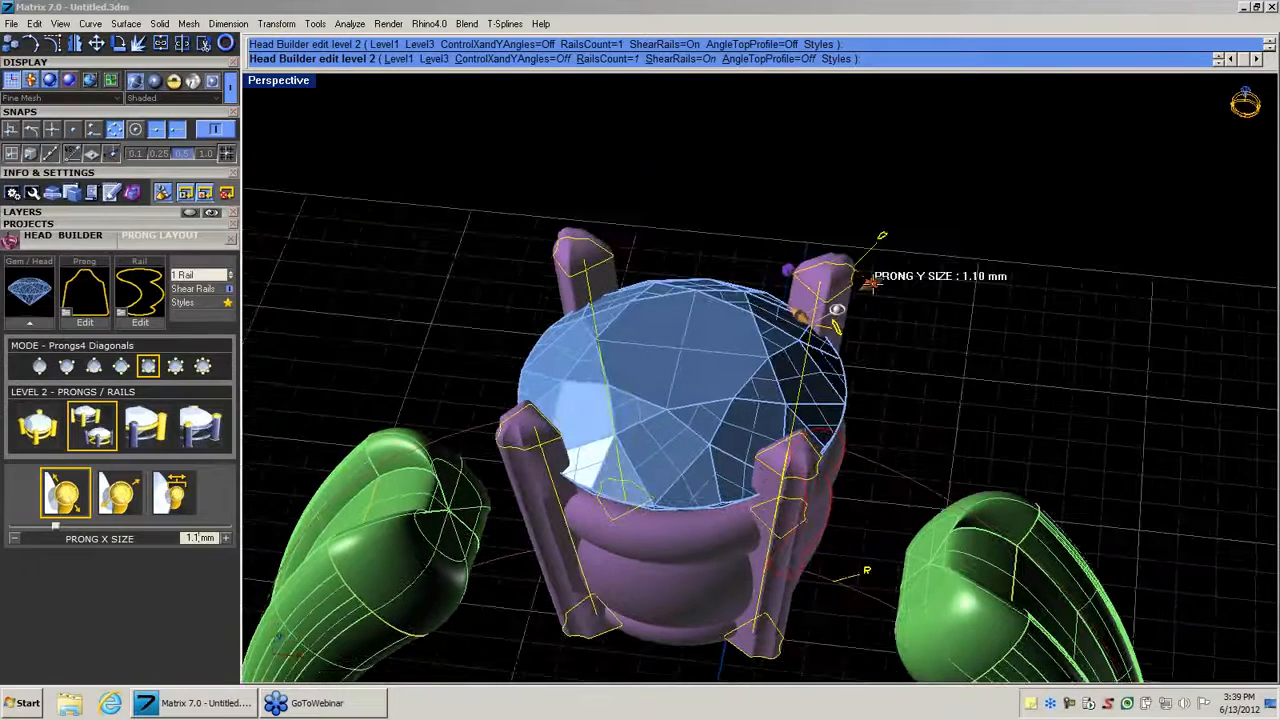
drag(873, 282, 869, 285)
right_drag(903, 340, 953, 245)
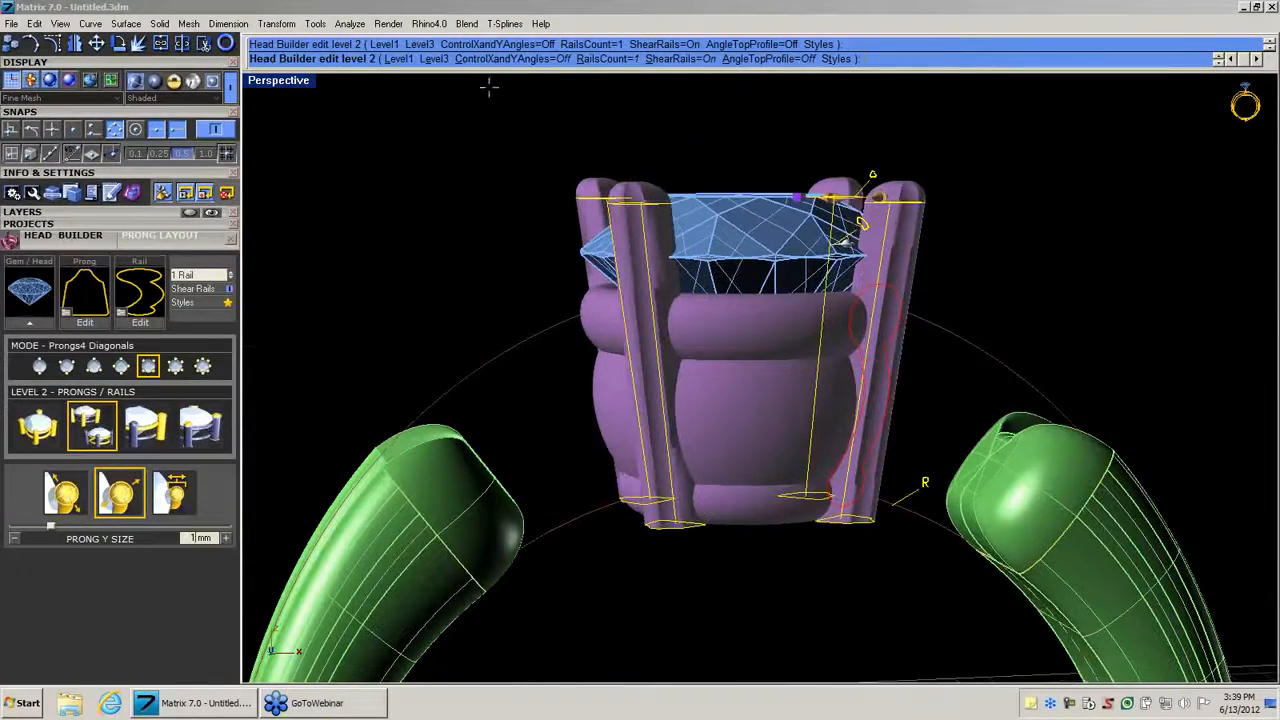
Examine the head's Level 3 top and bottom prong controls and its Level 4 full independent controls.
click(446, 59)
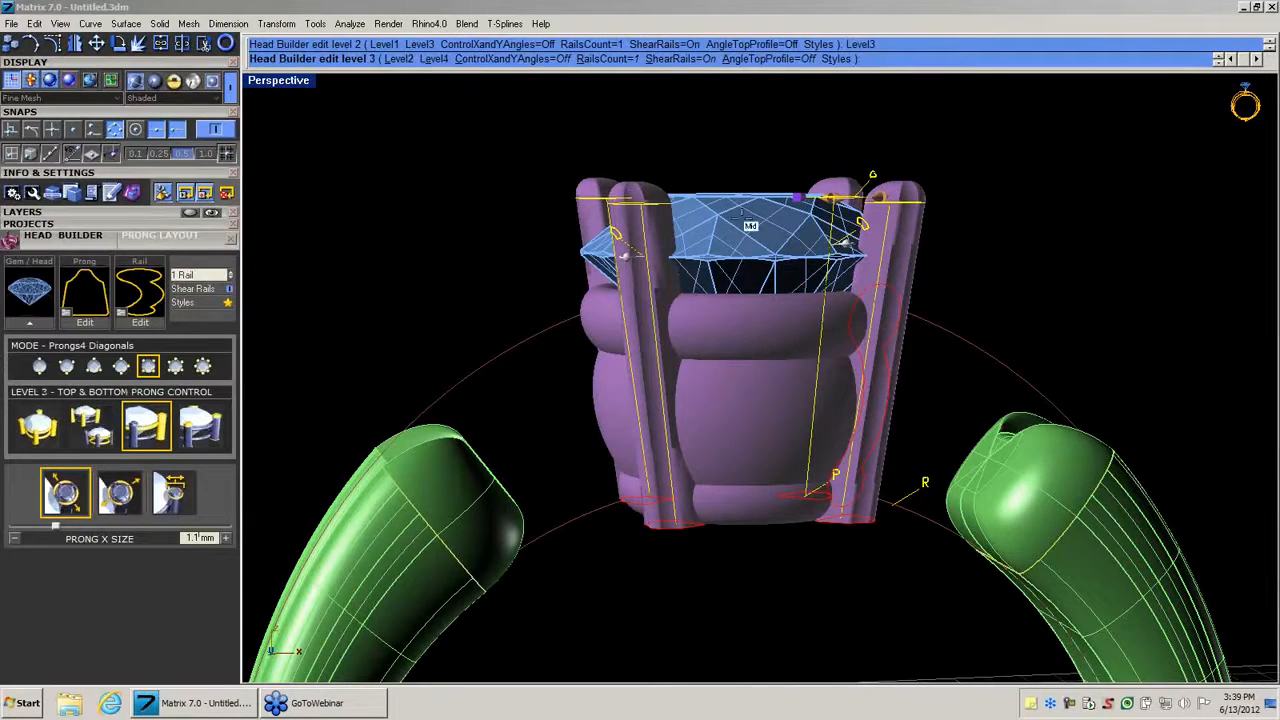
right_drag(741, 214, 797, 500)
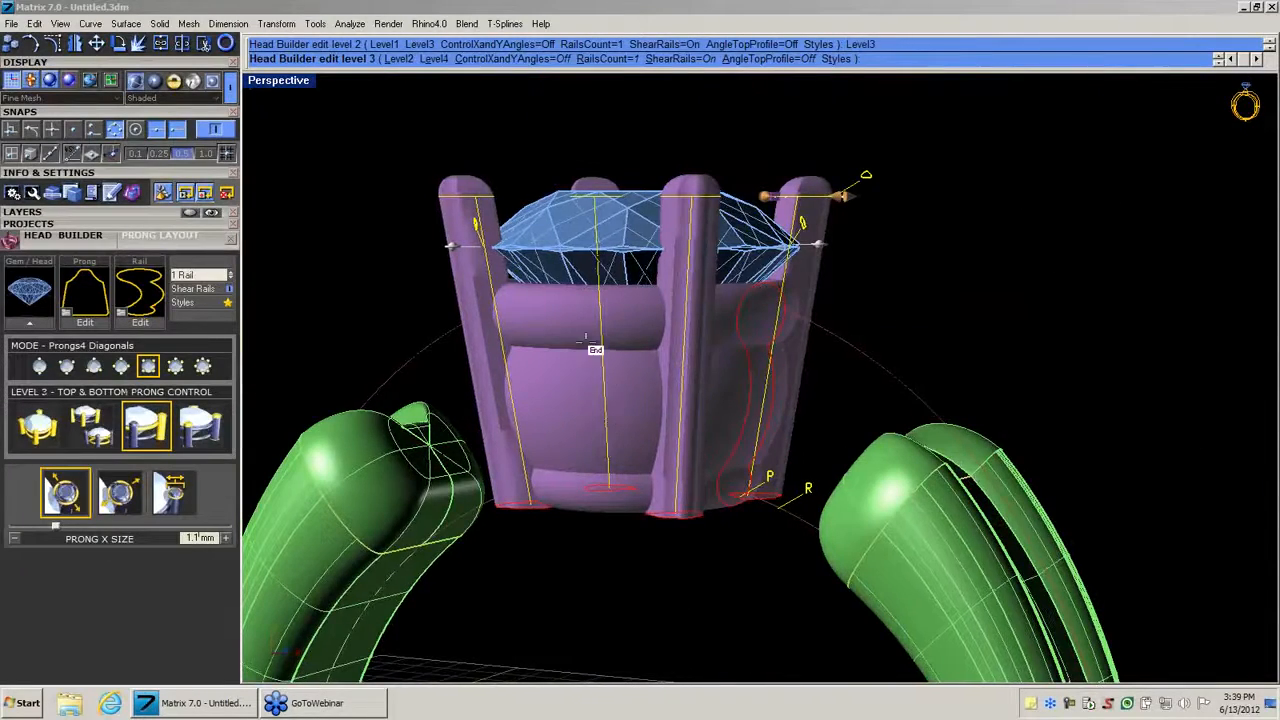
right_drag(586, 340, 430, 170)
click(434, 59)
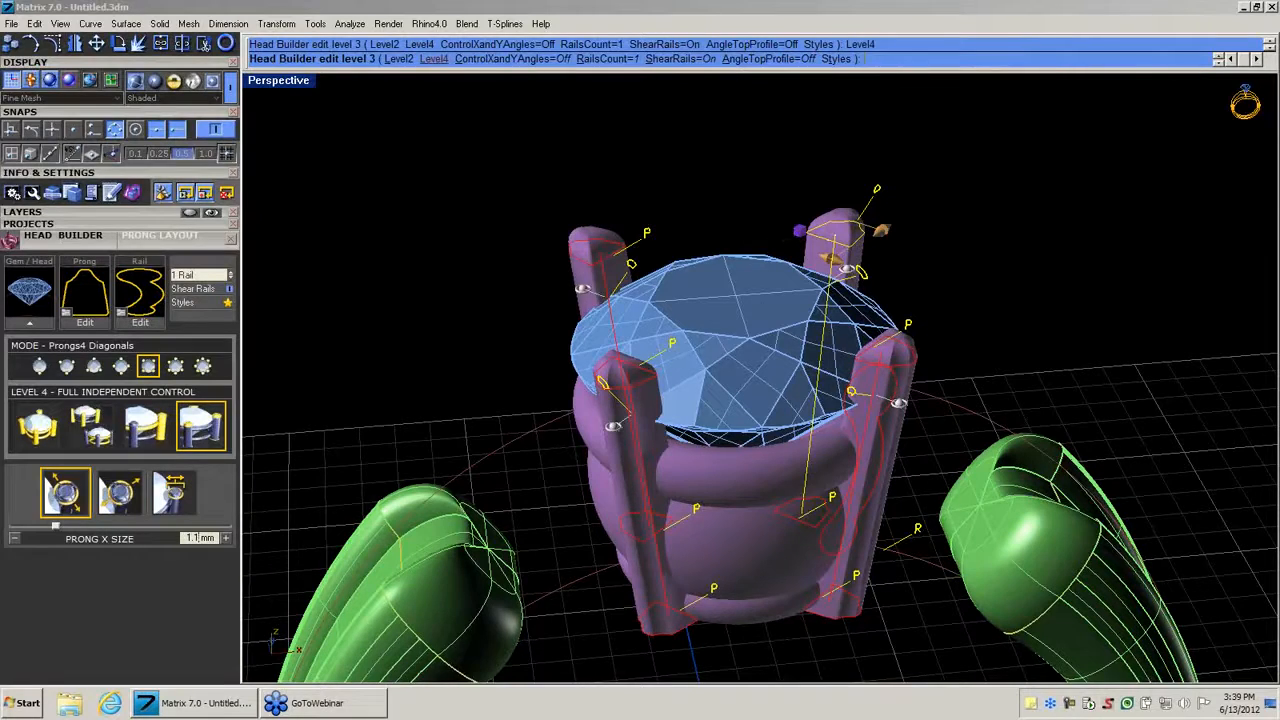
right_drag(880, 270, 828, 328)
click(830, 326)
click(827, 328)
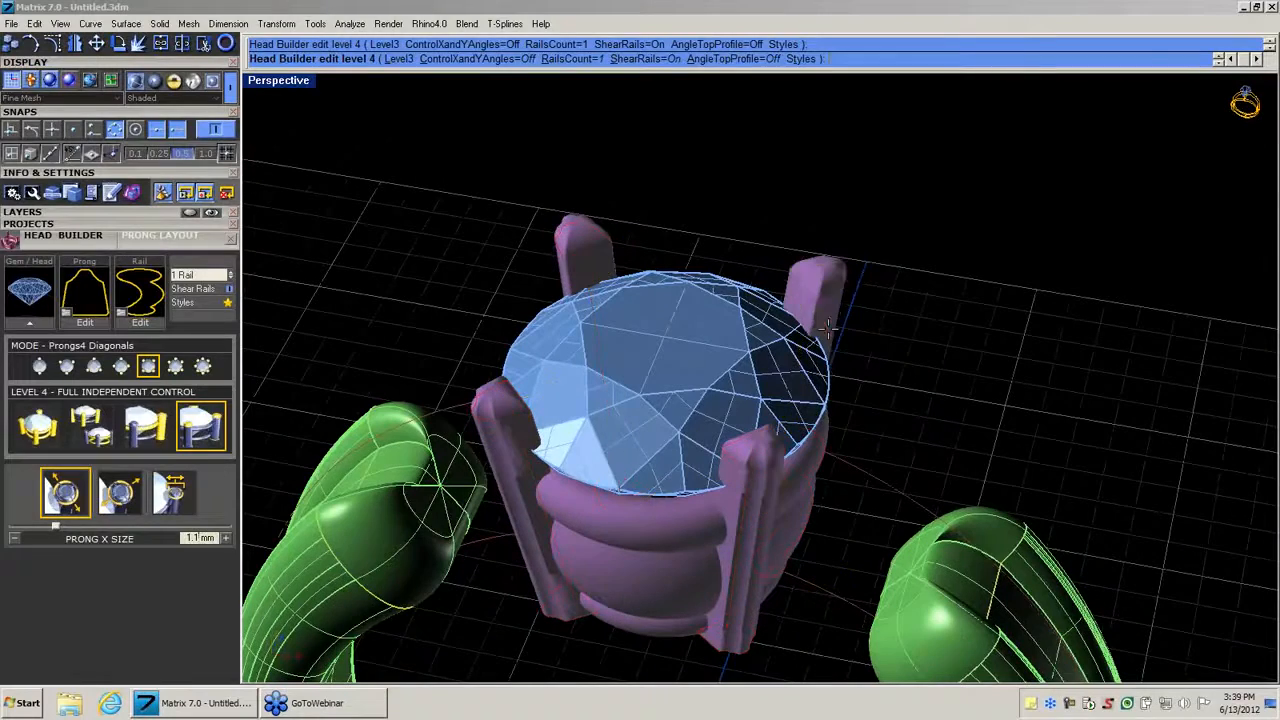
Create the four-prong head with its single sculpted rail around the diamond.
right_drag(1014, 303, 1058, 323)
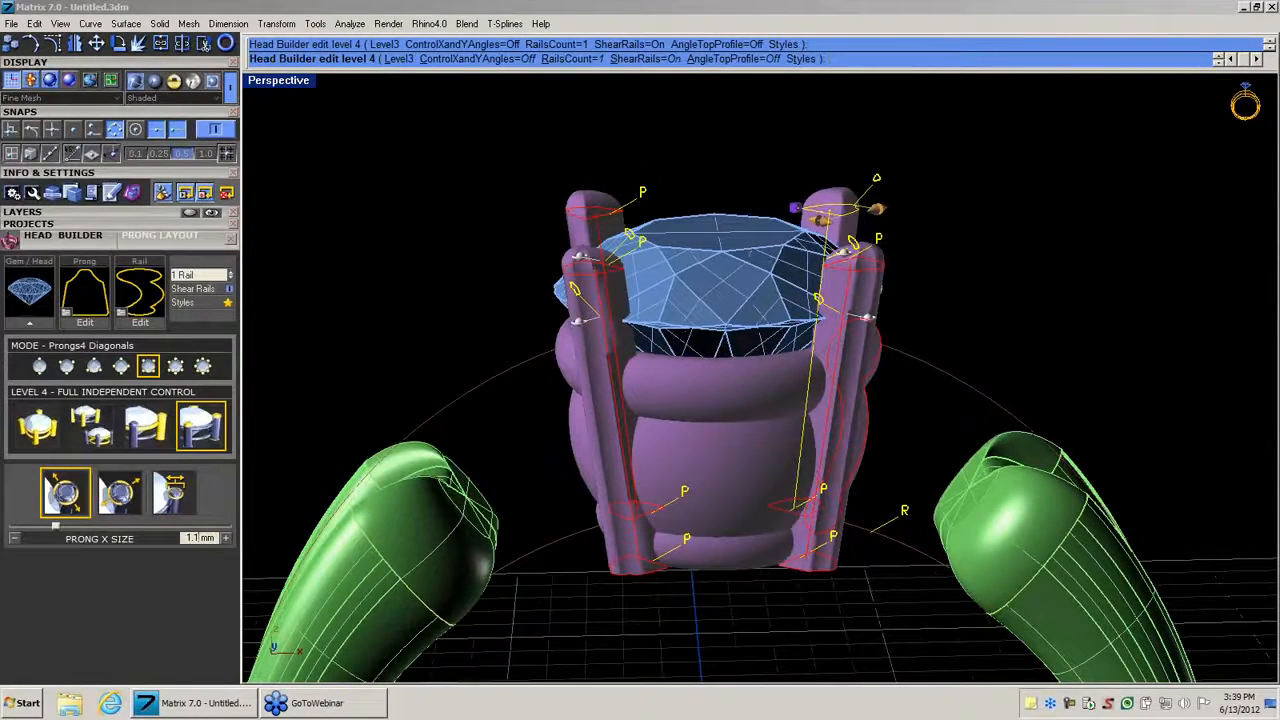
right_drag(559, 326, 527, 317)
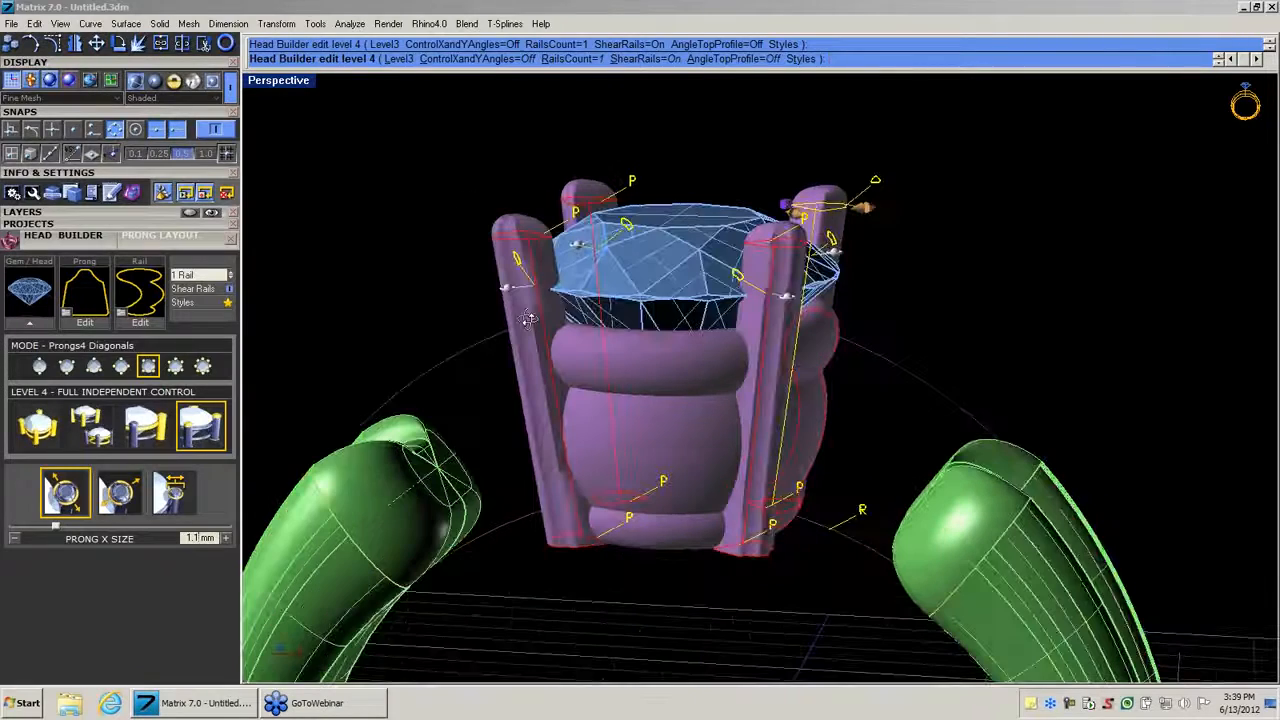
right_click(527, 318)
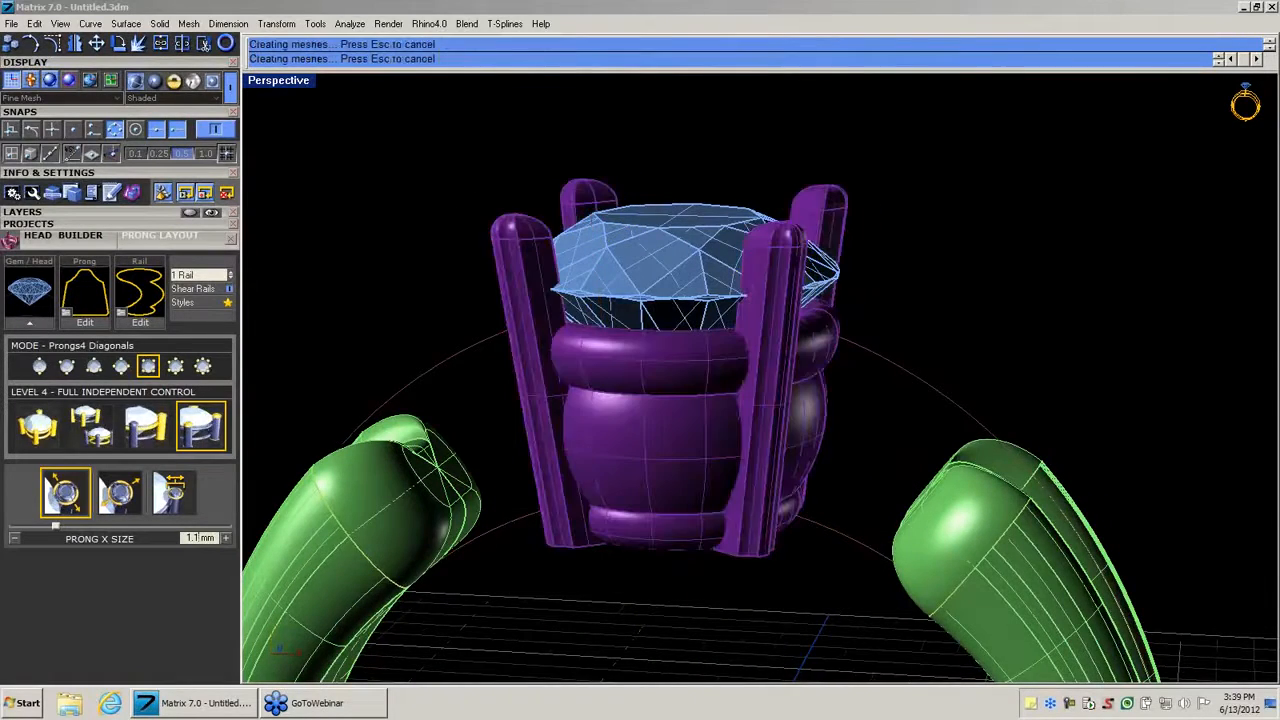
mouse_move(595, 443)
right_down()
mouse_move(640, 394)
mouse_move(620, 444)
right_up()
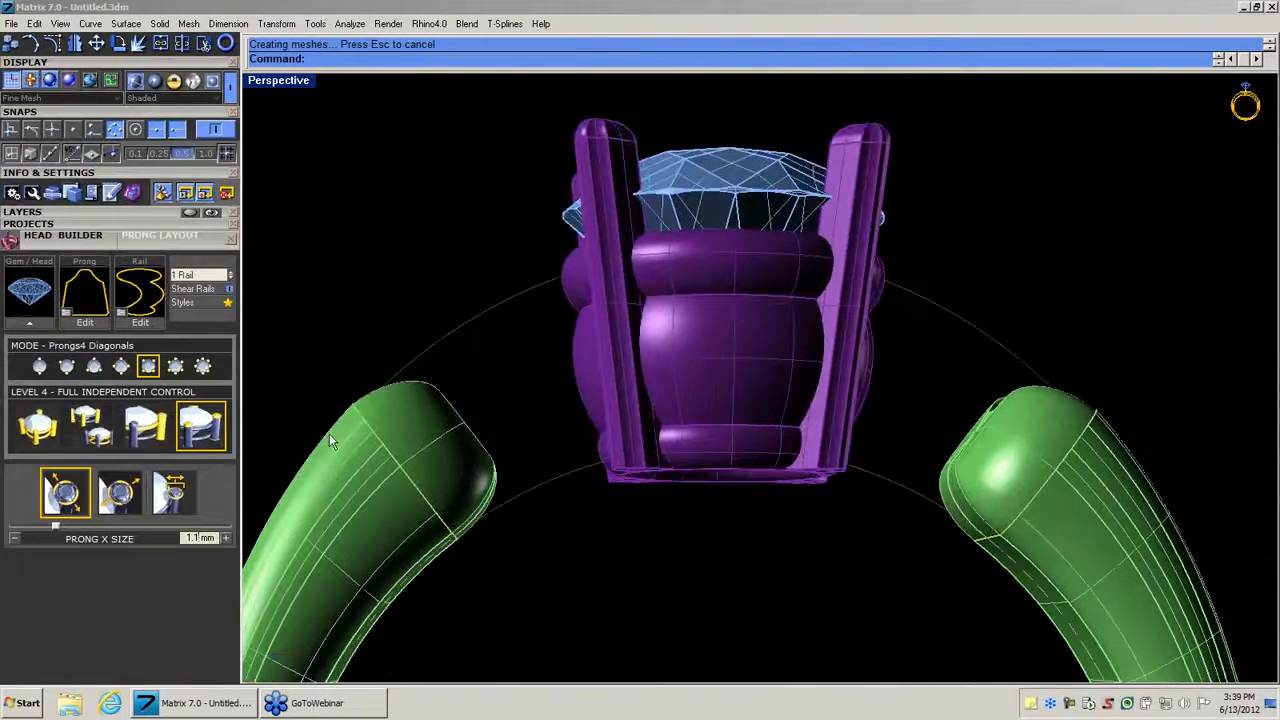
Reopen the ring's end profile for editing in Profile Placer and move it up the rail to a curve position of about 56.4%.
scroll(631, 482, down, 7)
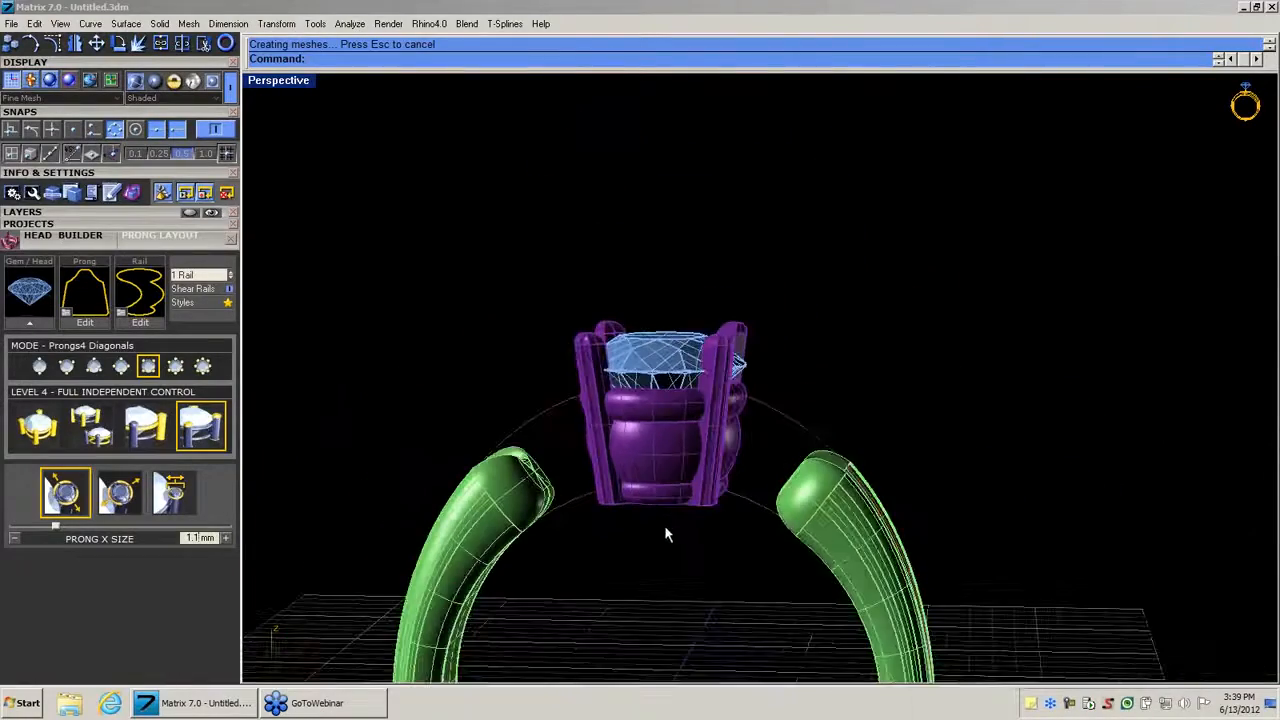
shift+right_drag(664, 525, 706, 432)
scroll(812, 404, up, 6)
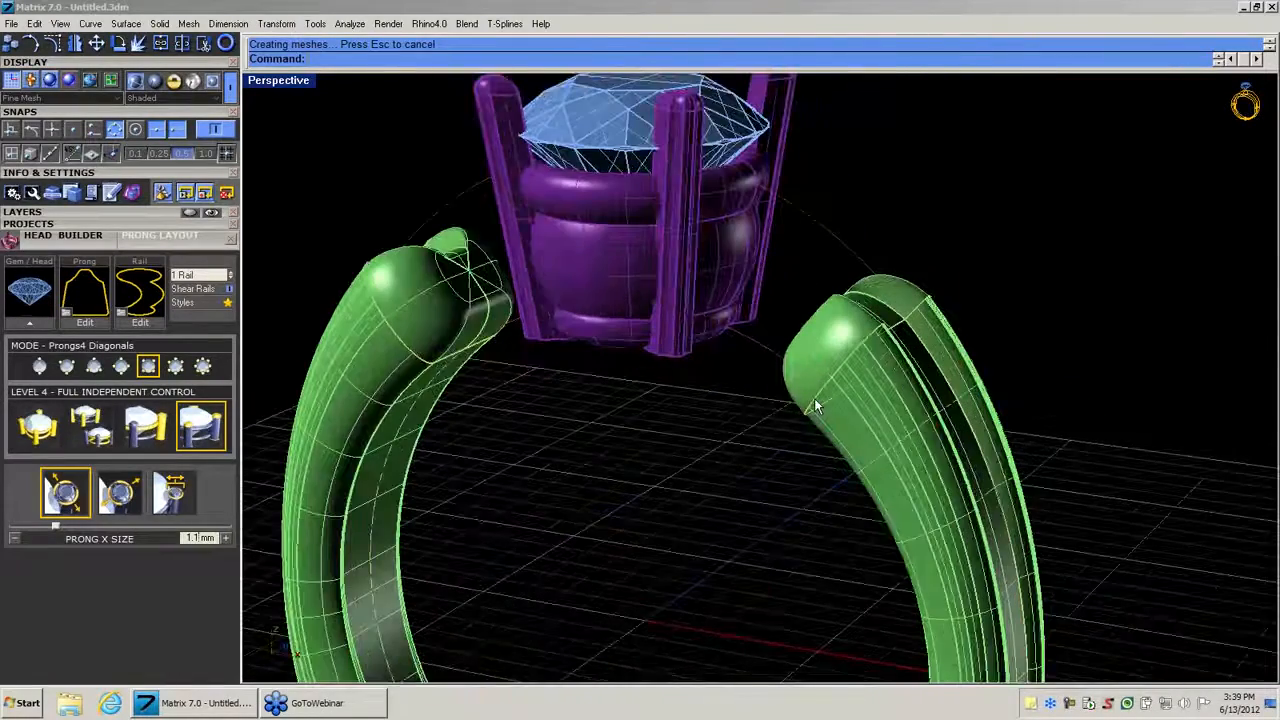
click(815, 403)
click(847, 437)
right_click(848, 441)
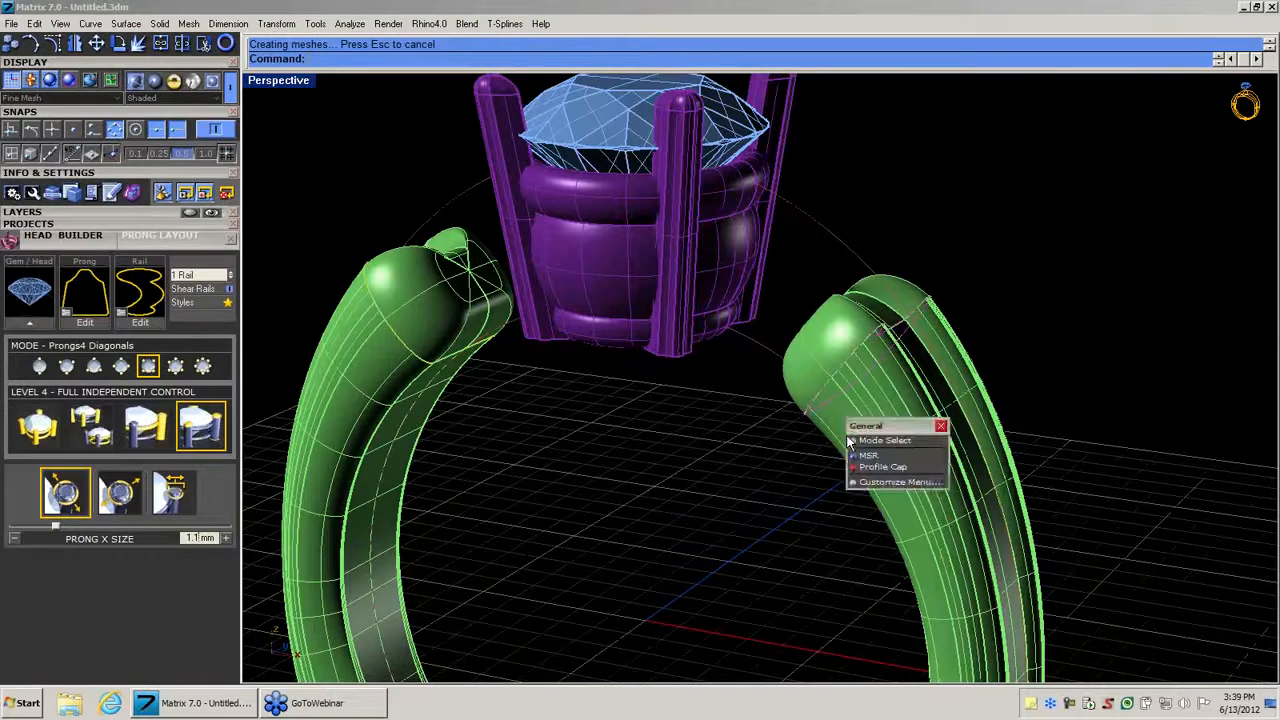
click(857, 456)
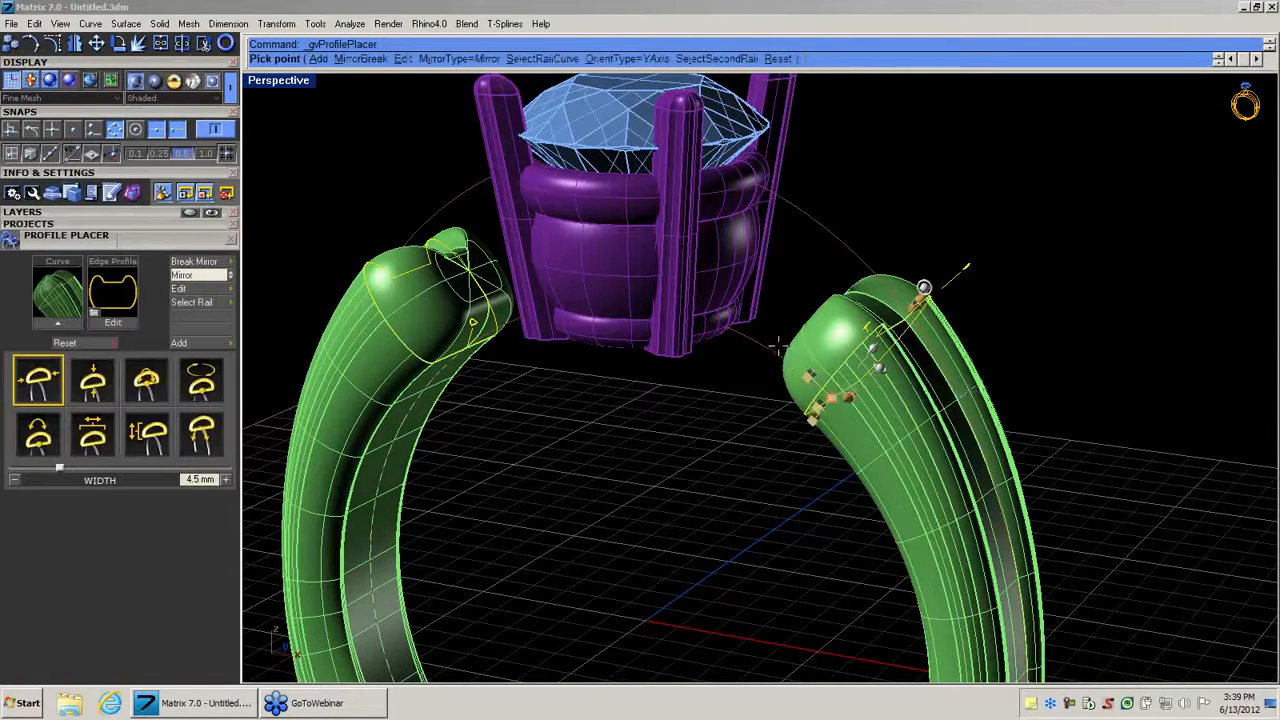
drag(831, 399, 757, 346)
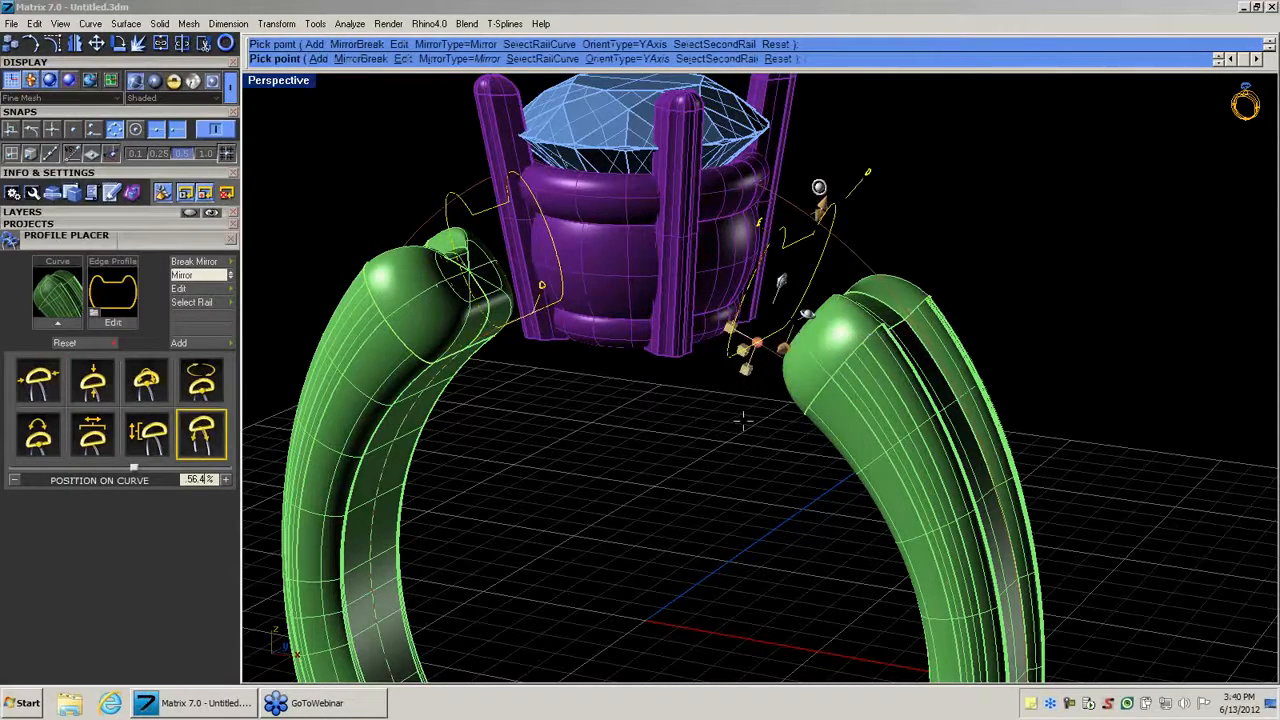
Tilt the ring's end profile to about -7.4°, then reopen it in Profile Placer and set its width to 4.1 mm.
right_drag(742, 421, 848, 347)
mouse_move(868, 164)
mouse_down()
mouse_move(850, 146)
mouse_move(847, 160)
mouse_up()
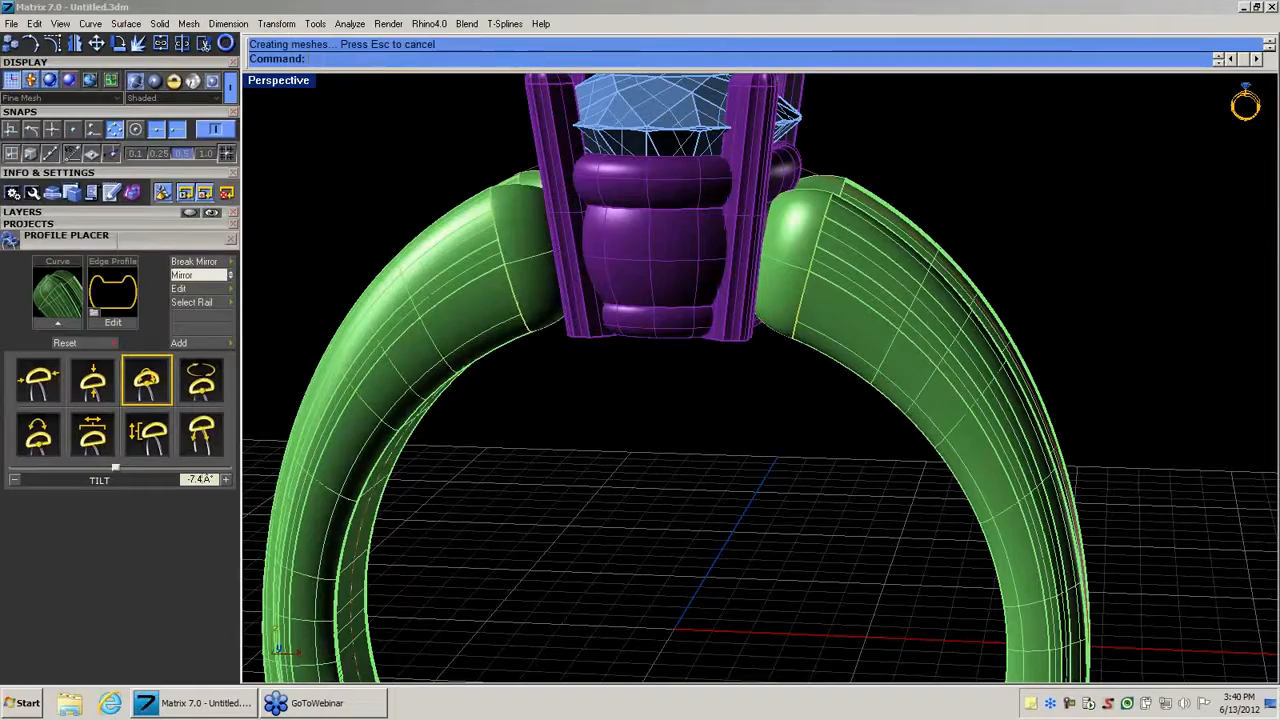
right_drag(760, 336, 600, 395)
click(630, 326)
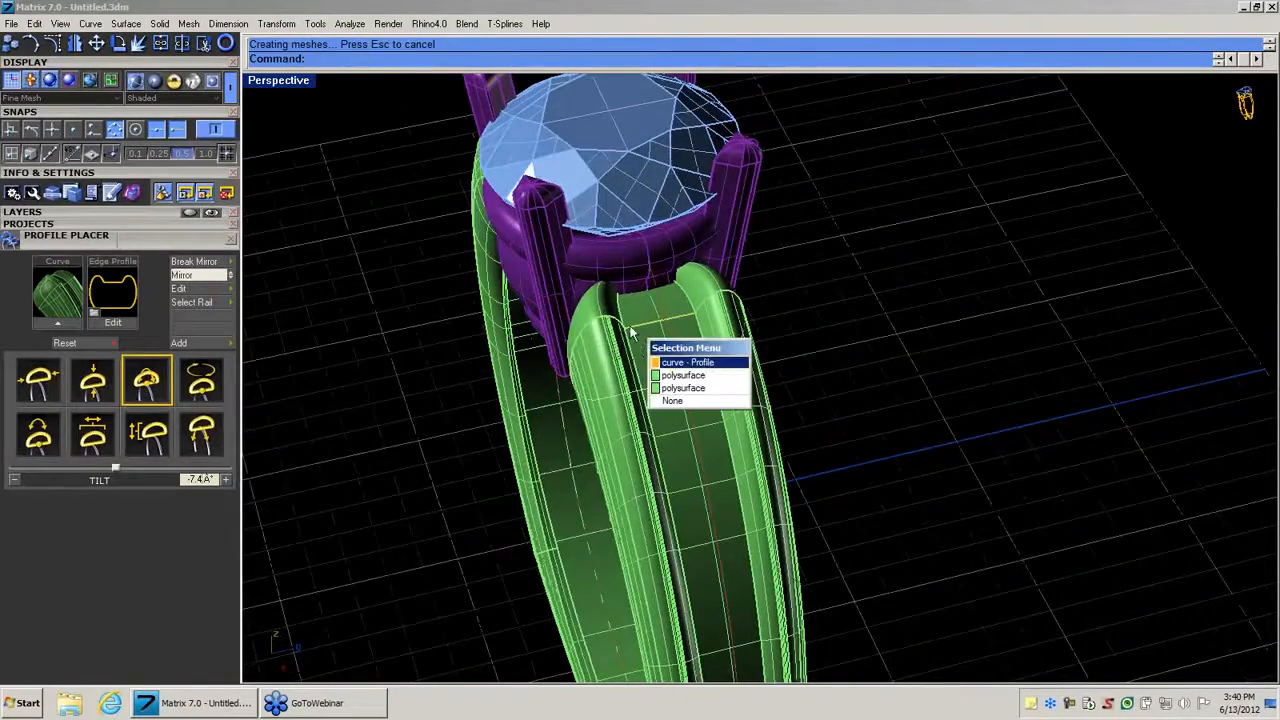
click(656, 362)
middle_click(656, 364)
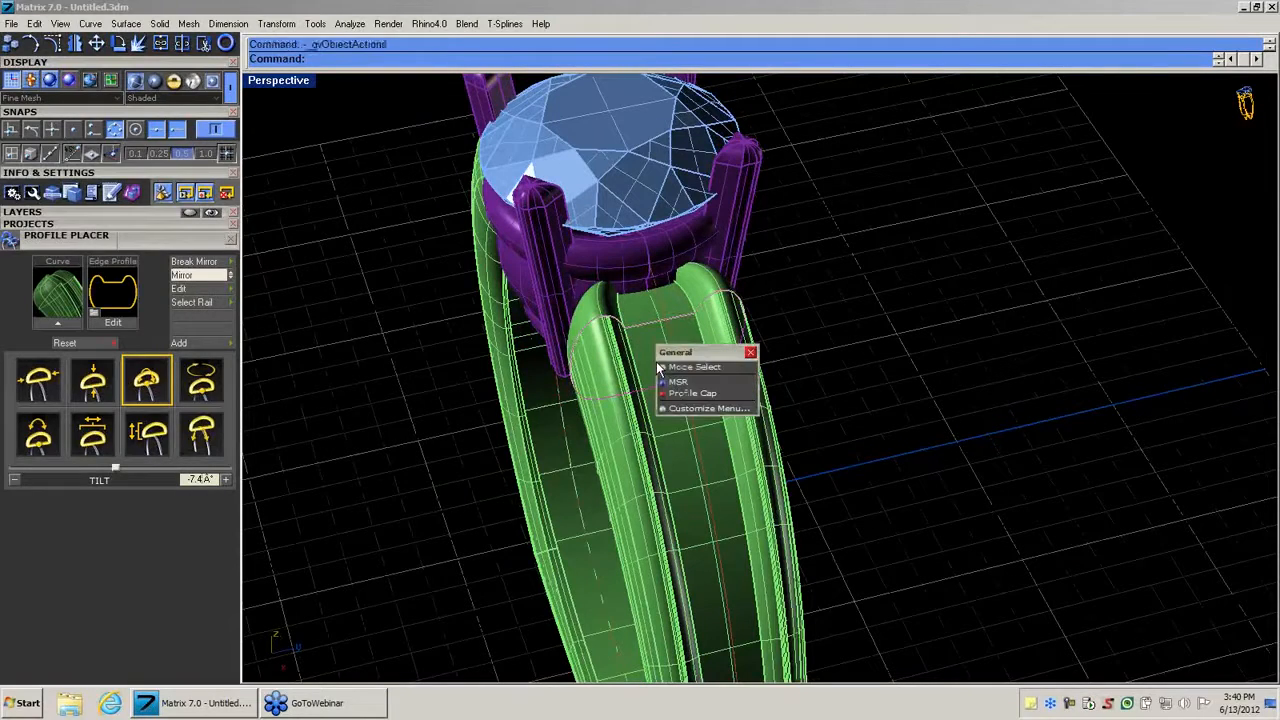
click(688, 393)
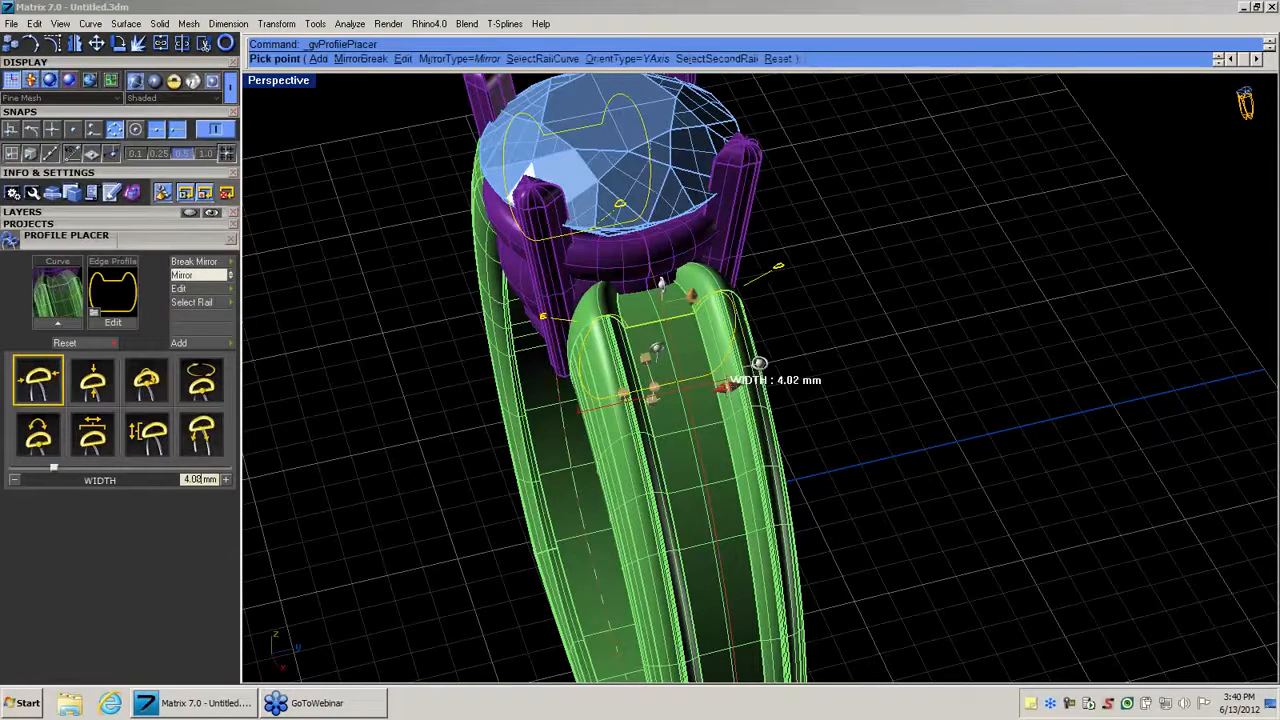
text(4.1)
key(Return)
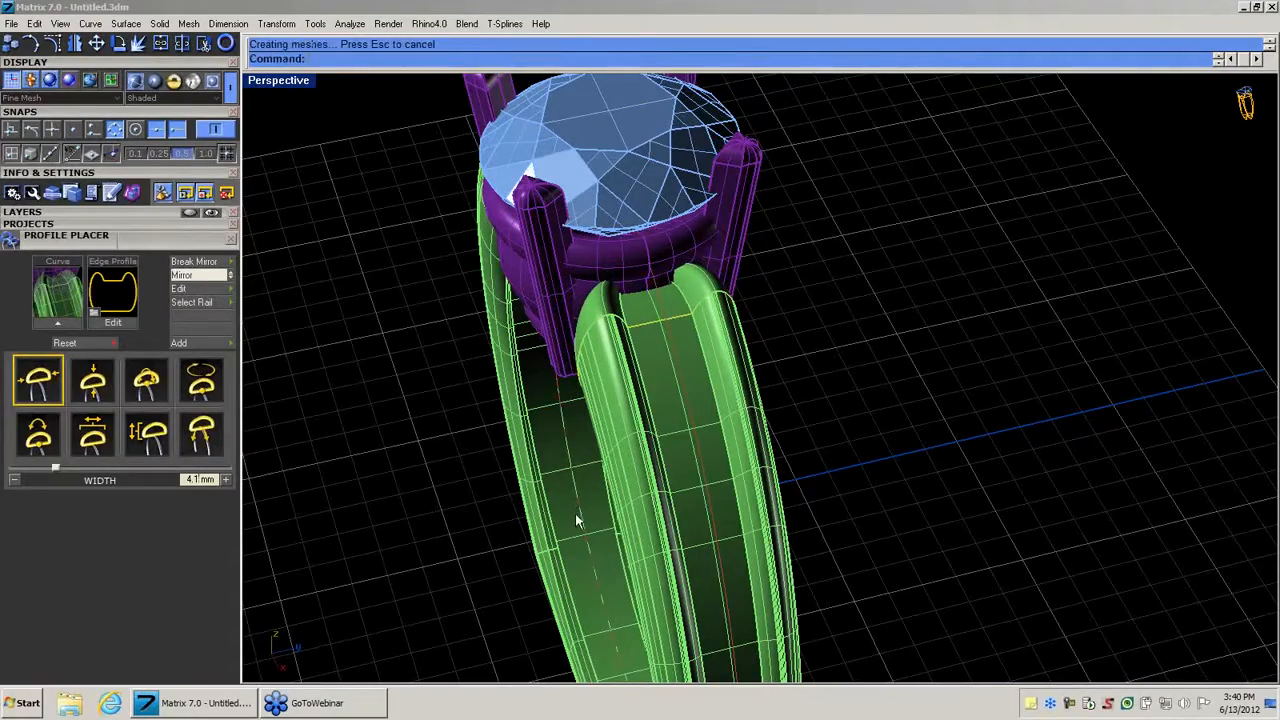
Save the complete ring with its head and diamond into slot 4 of the Demo project.
right_drag(576, 514, 730, 480)
scroll(730, 480, down, 4)
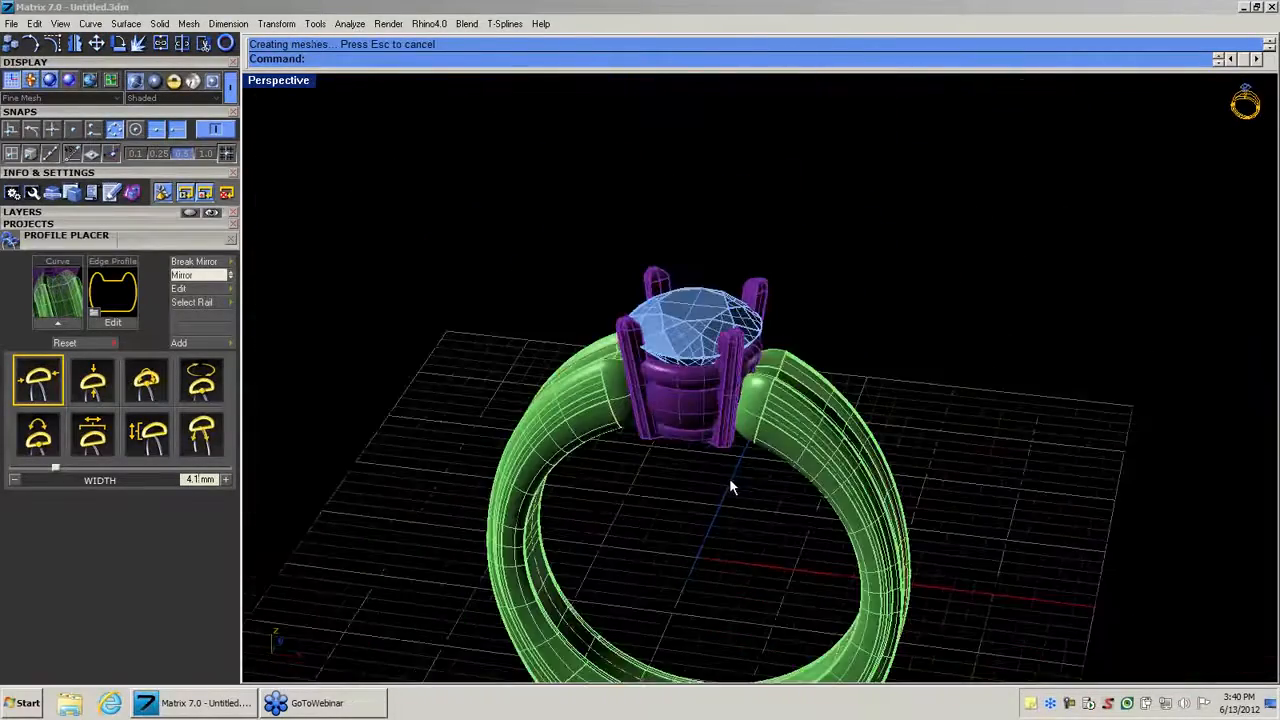
right_drag(740, 542, 690, 390)
drag(486, 79, 1118, 676)
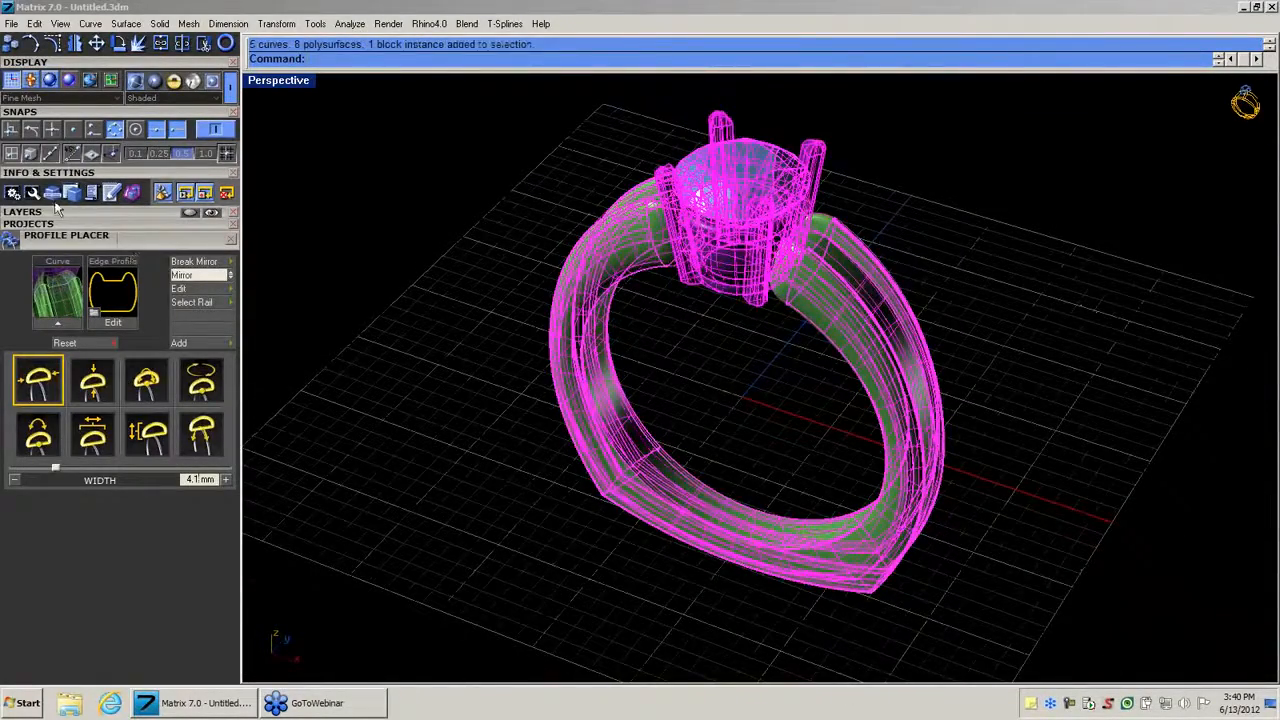
click(60, 24)
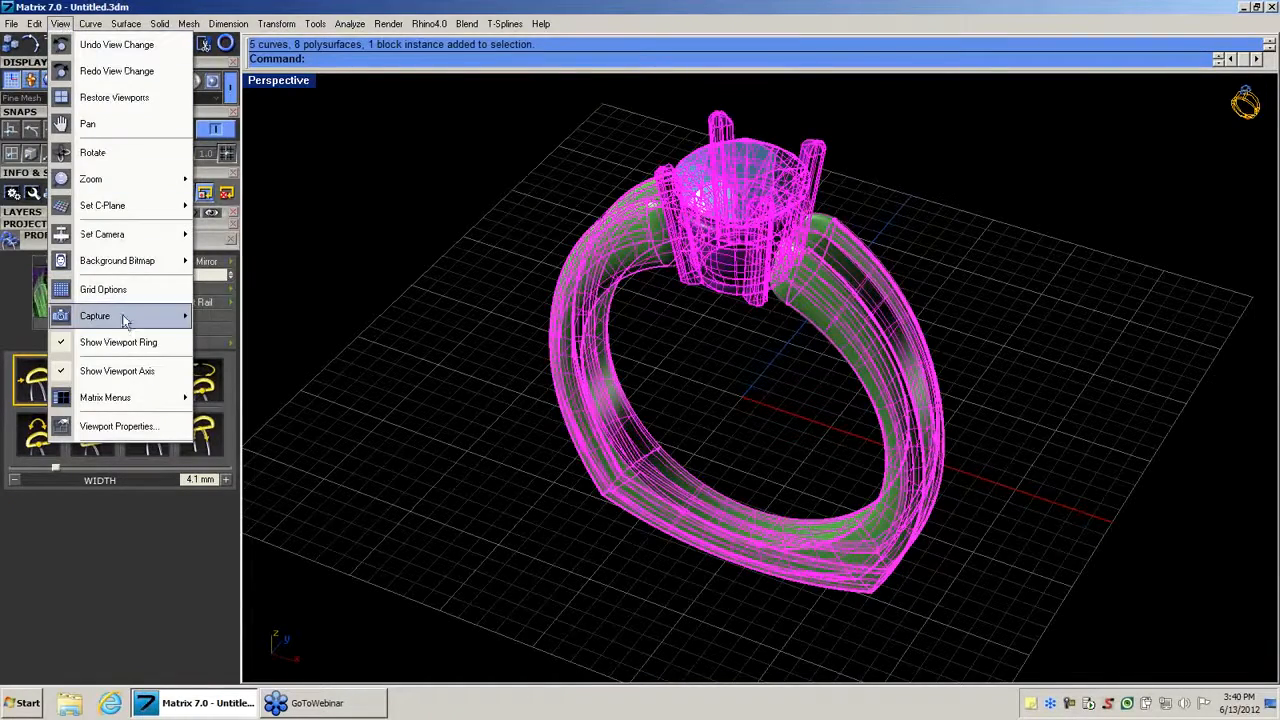
mouse_move(150, 397)
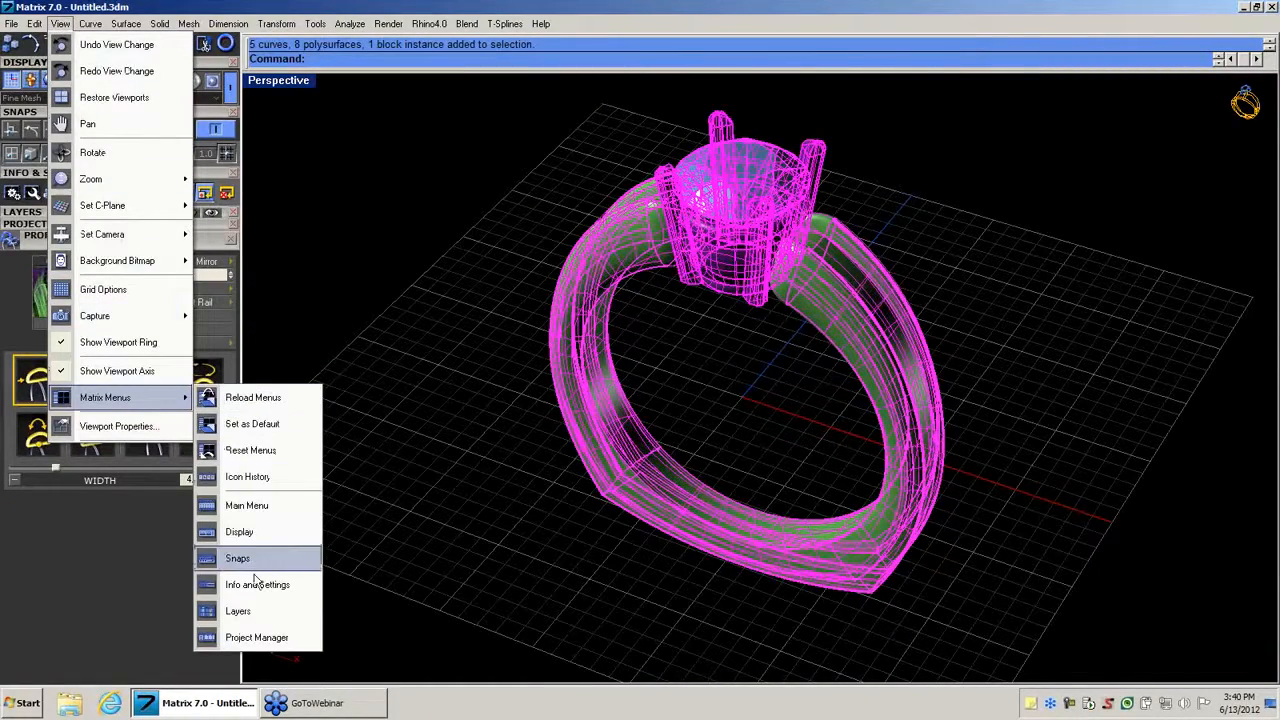
click(256, 637)
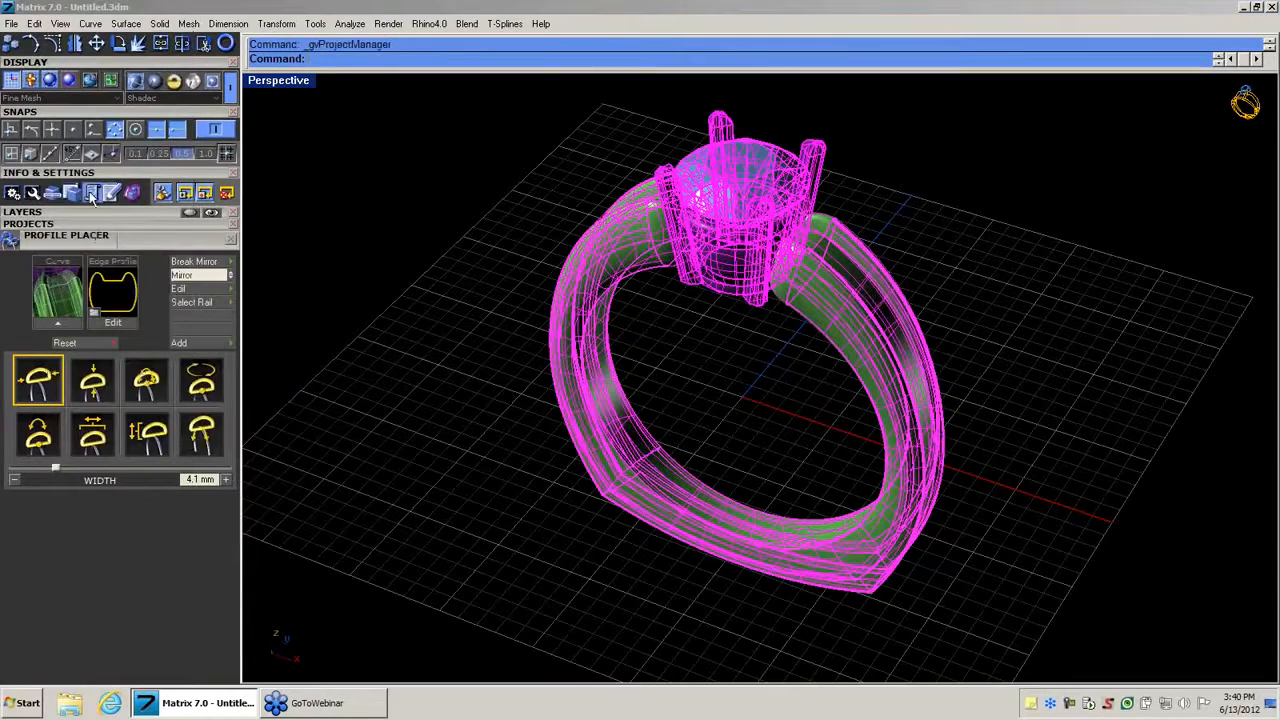
click(96, 223)
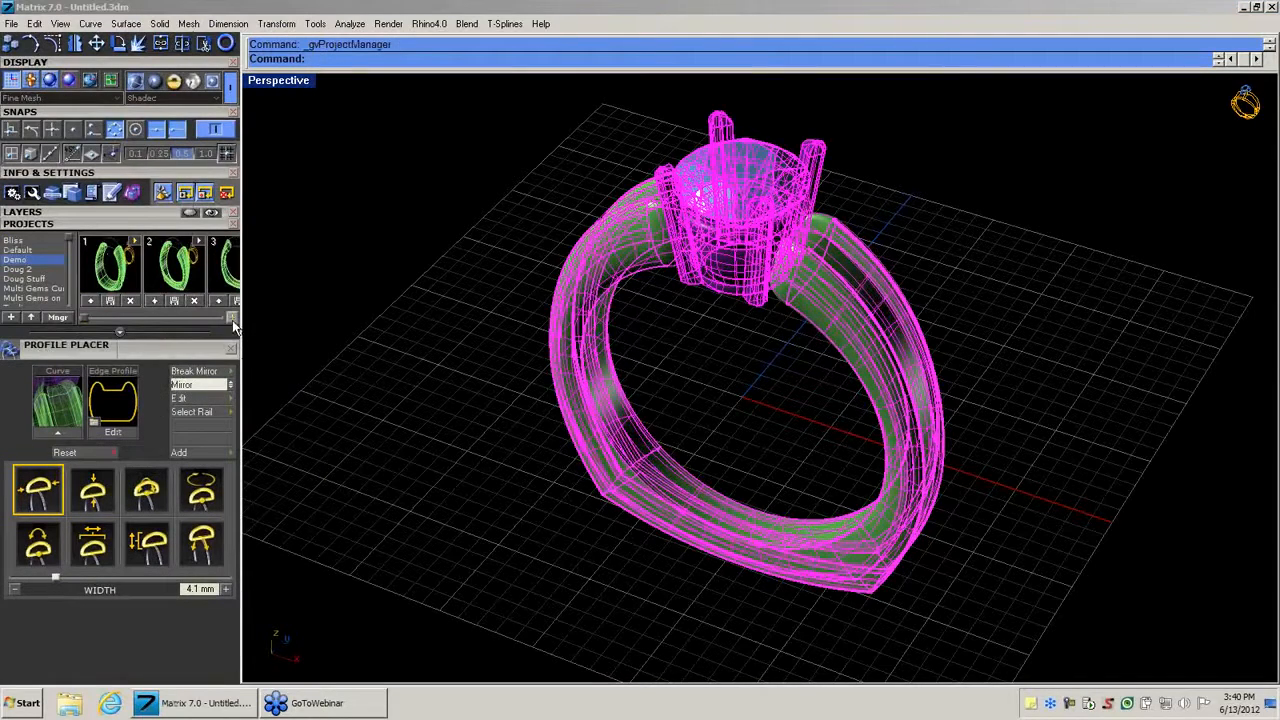
click(232, 318)
click(281, 302)
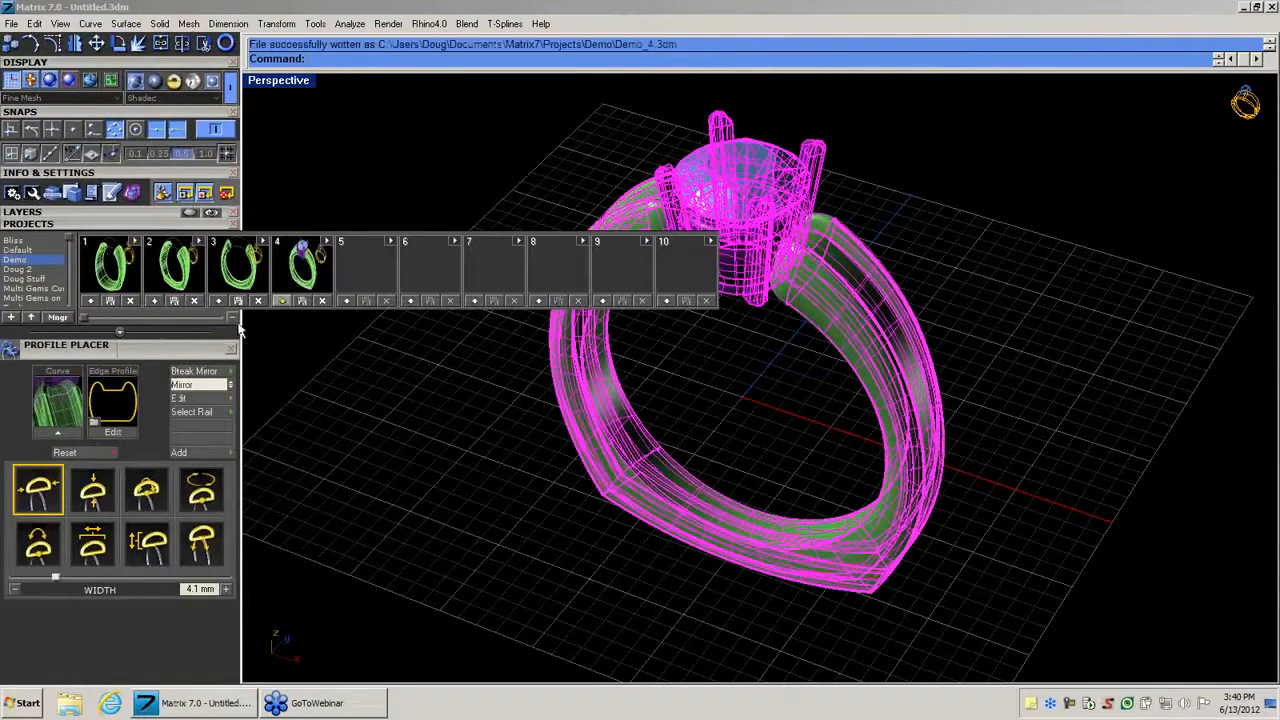
click(232, 318)
click(355, 400)
Reopen the ring's end profile in Profile Placer and replace its shape with profileplacer_13.cpt.
right_drag(640, 394, 648, 452)
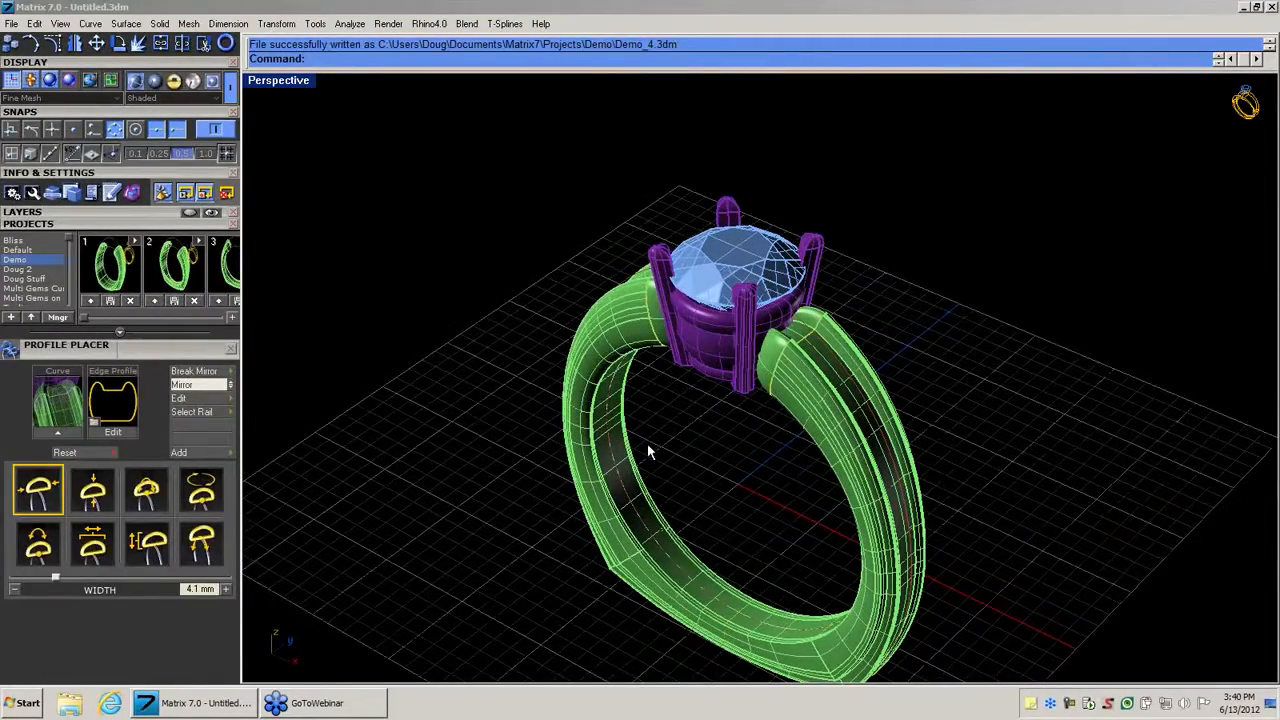
right_drag(700, 449, 793, 577)
right_drag(730, 428, 764, 318)
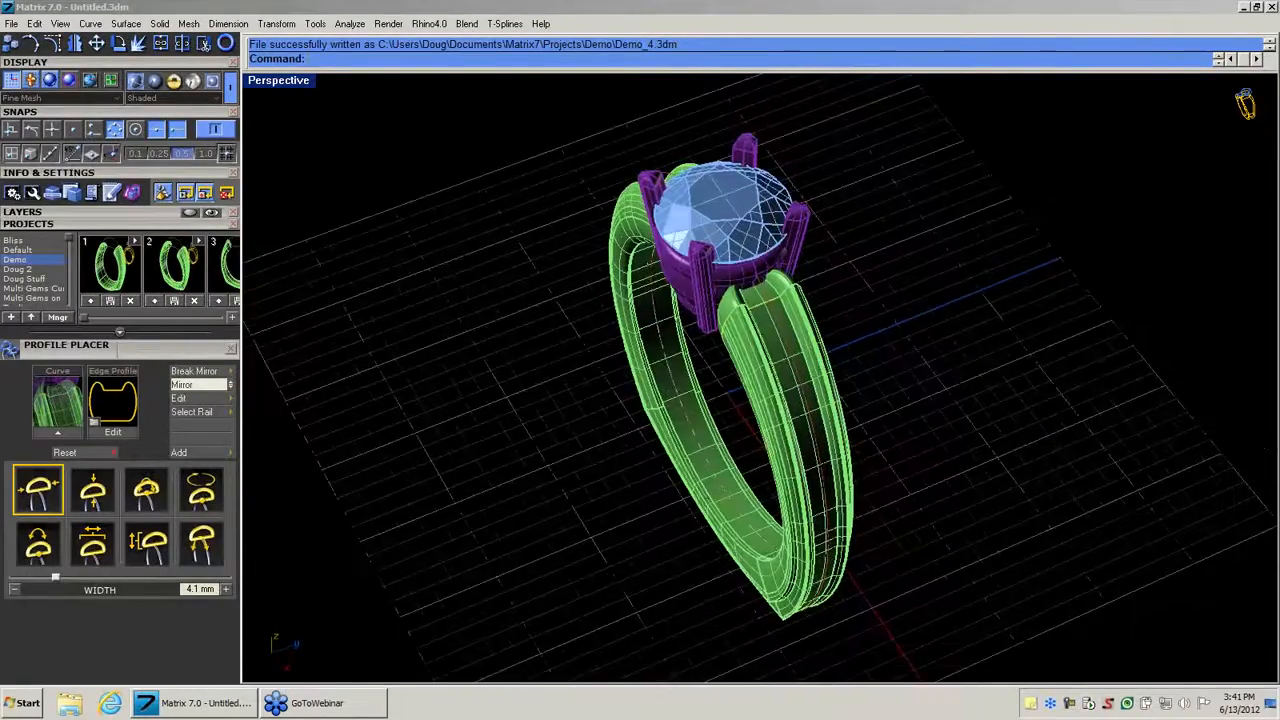
scroll(764, 315, up, 4)
click(755, 295)
click(788, 332)
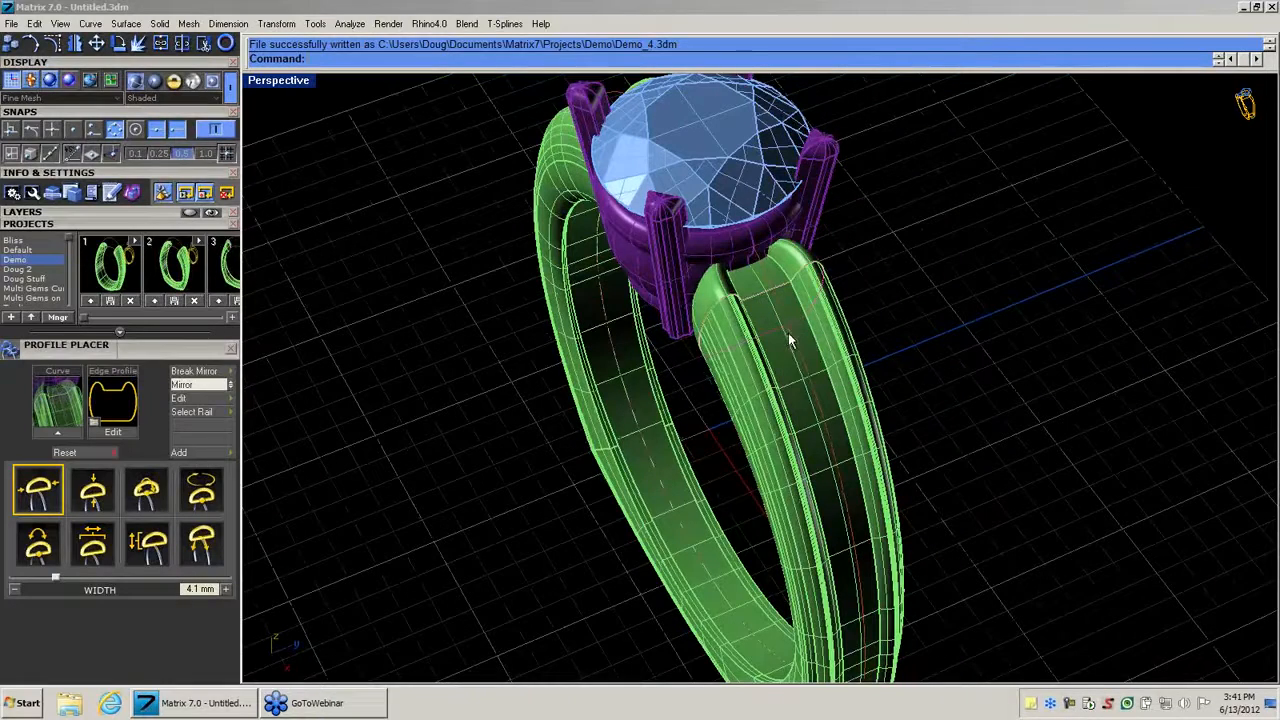
middle_click(789, 333)
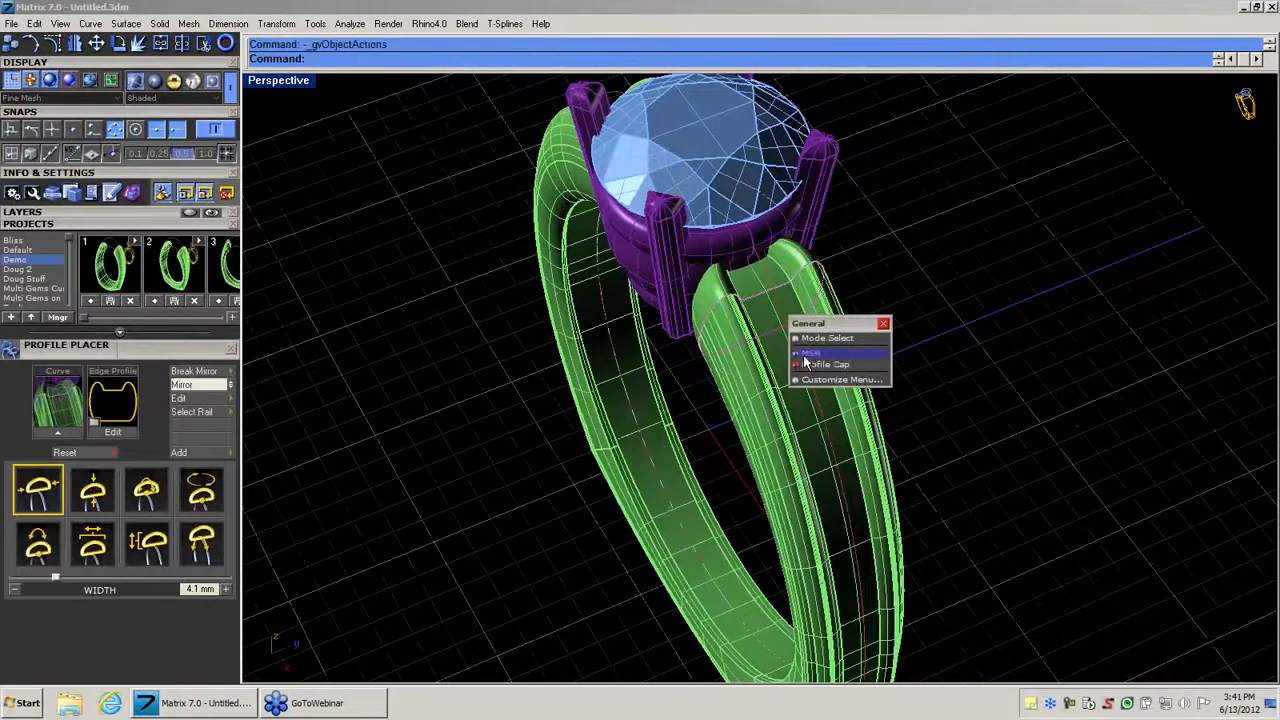
click(806, 355)
click(864, 234)
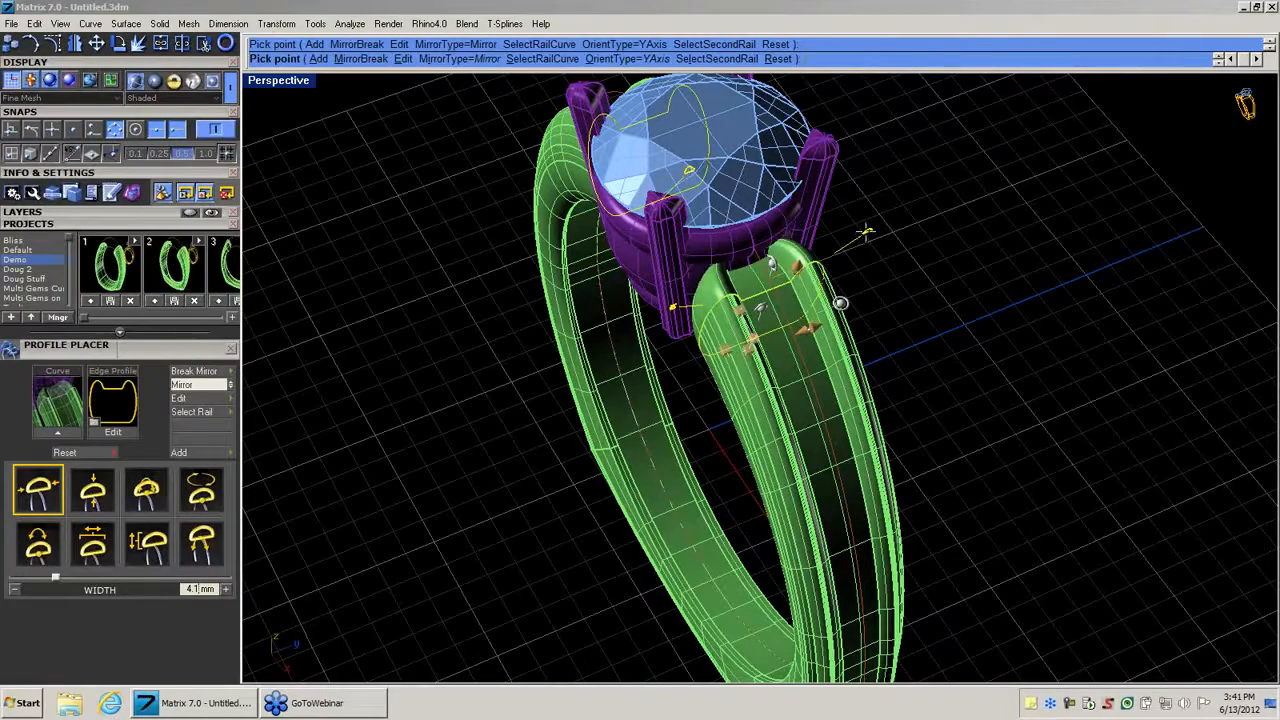
right_drag(871, 251, 865, 204)
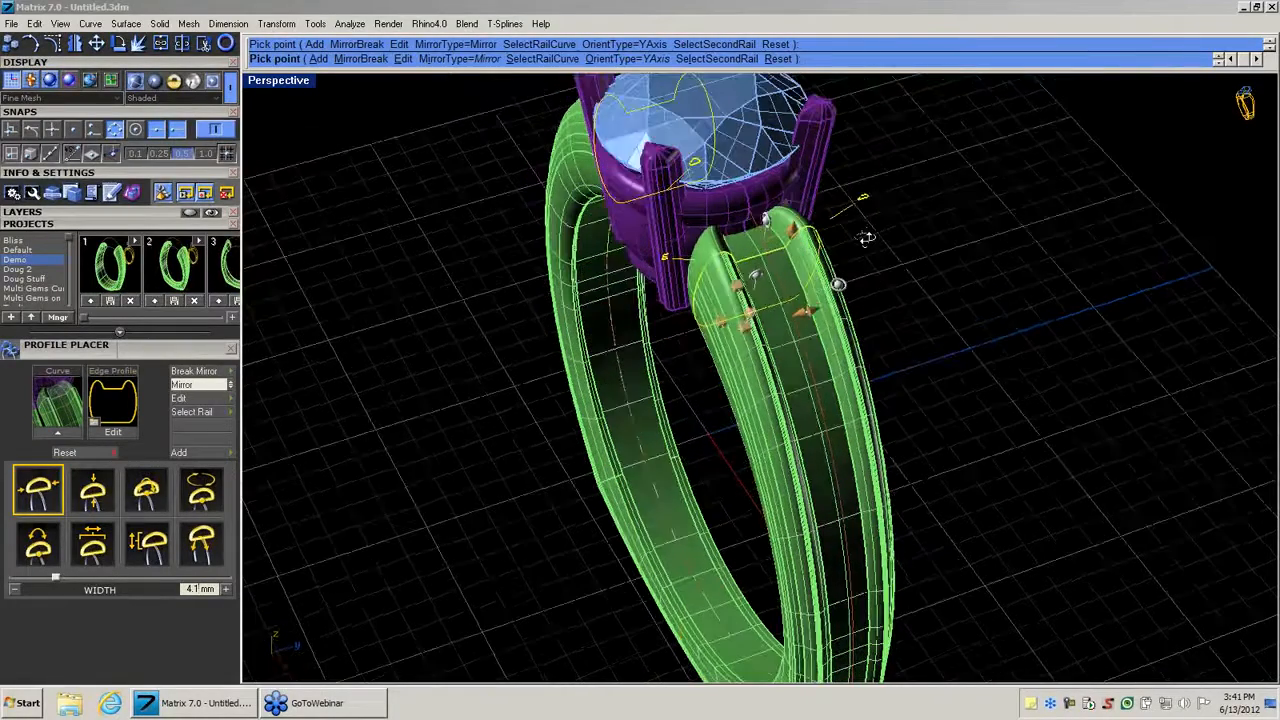
click(864, 195)
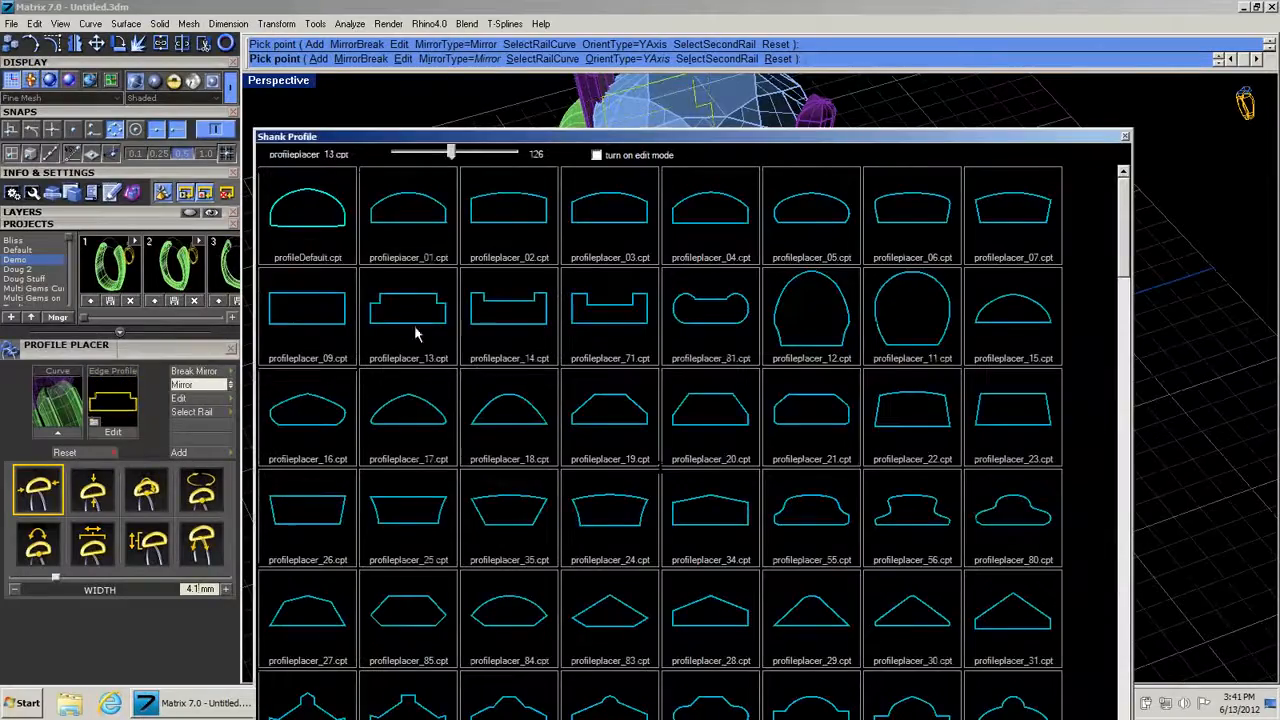
click(413, 323)
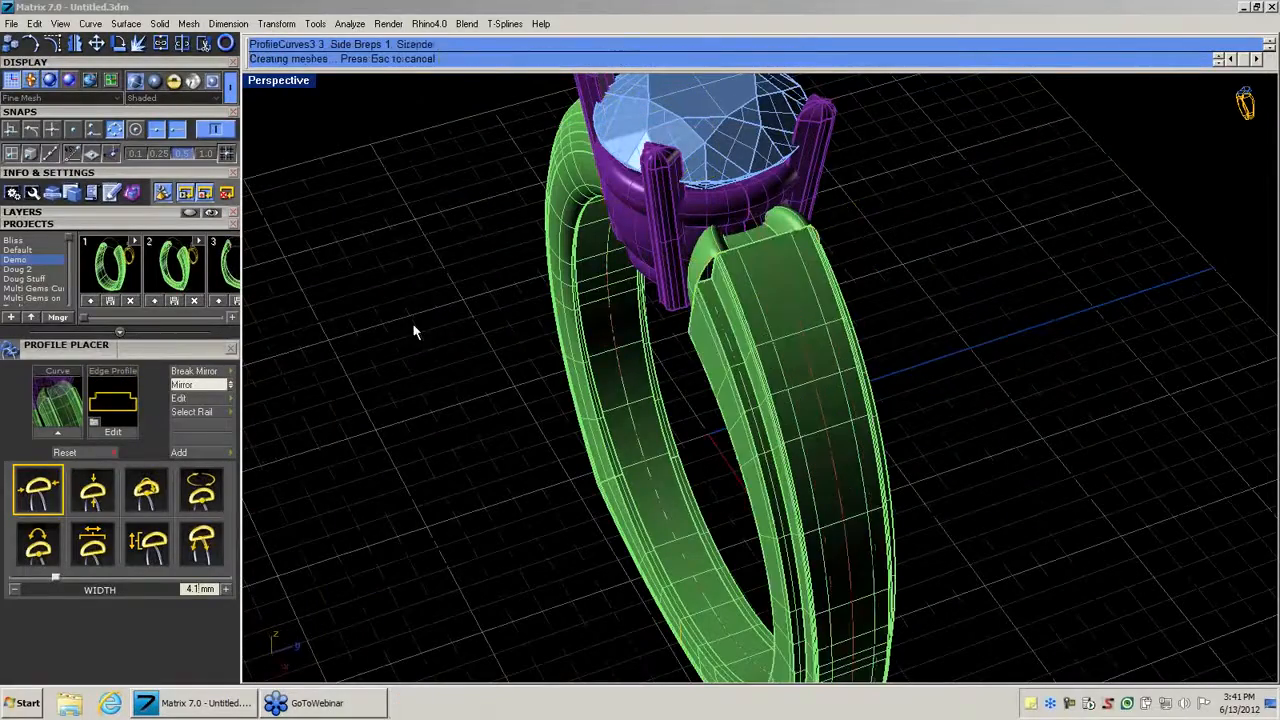
Edit the outside ring rail and set its top thickness to about 3.17 mm.
right_drag(413, 328, 611, 277)
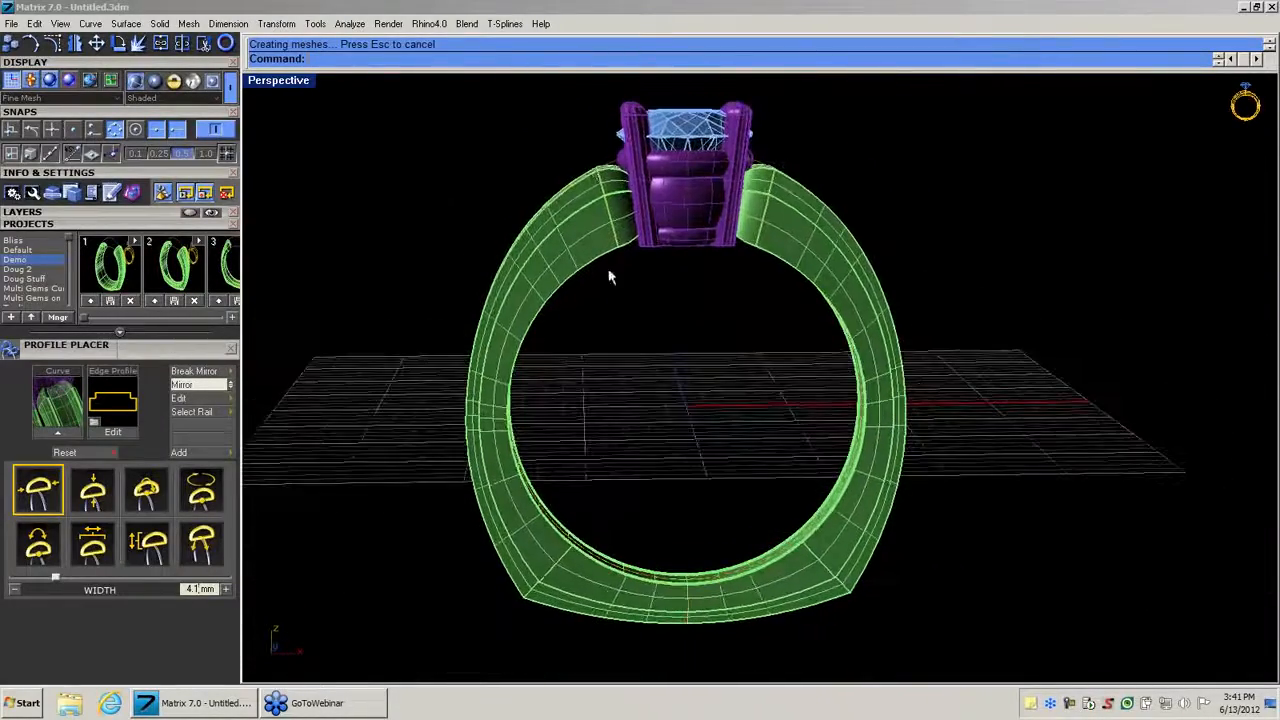
middle_click(617, 178)
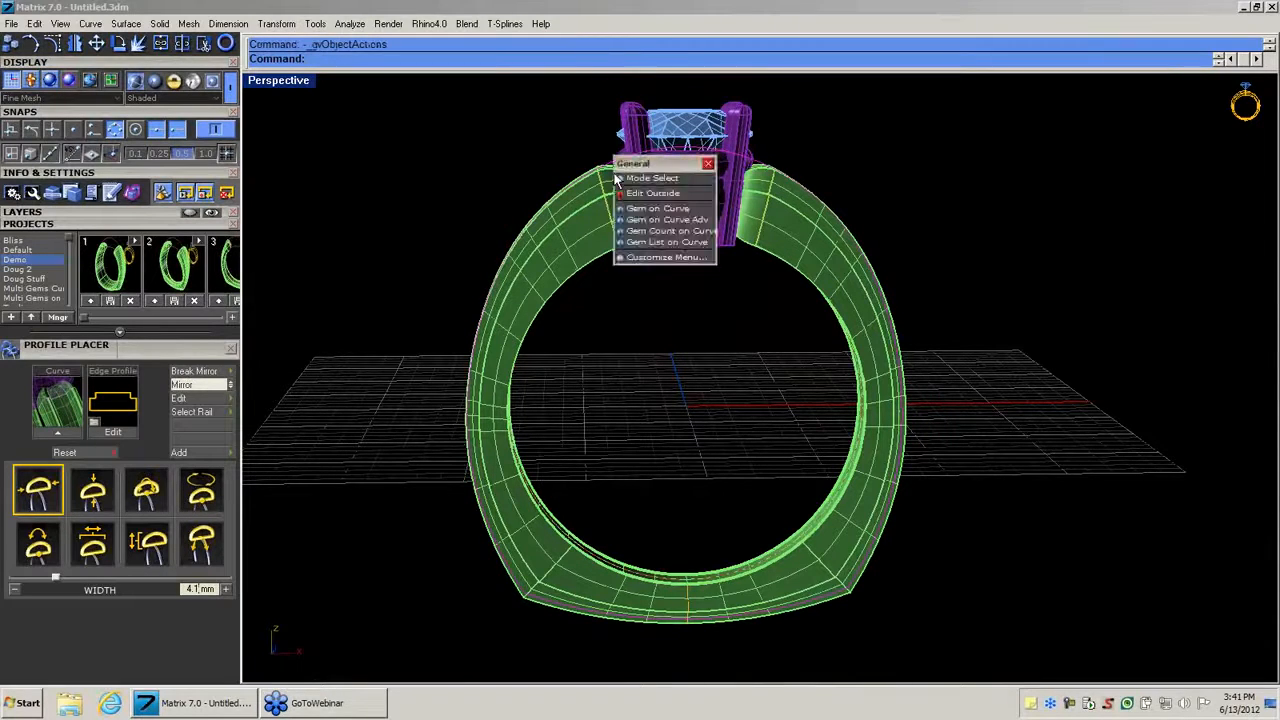
click(645, 192)
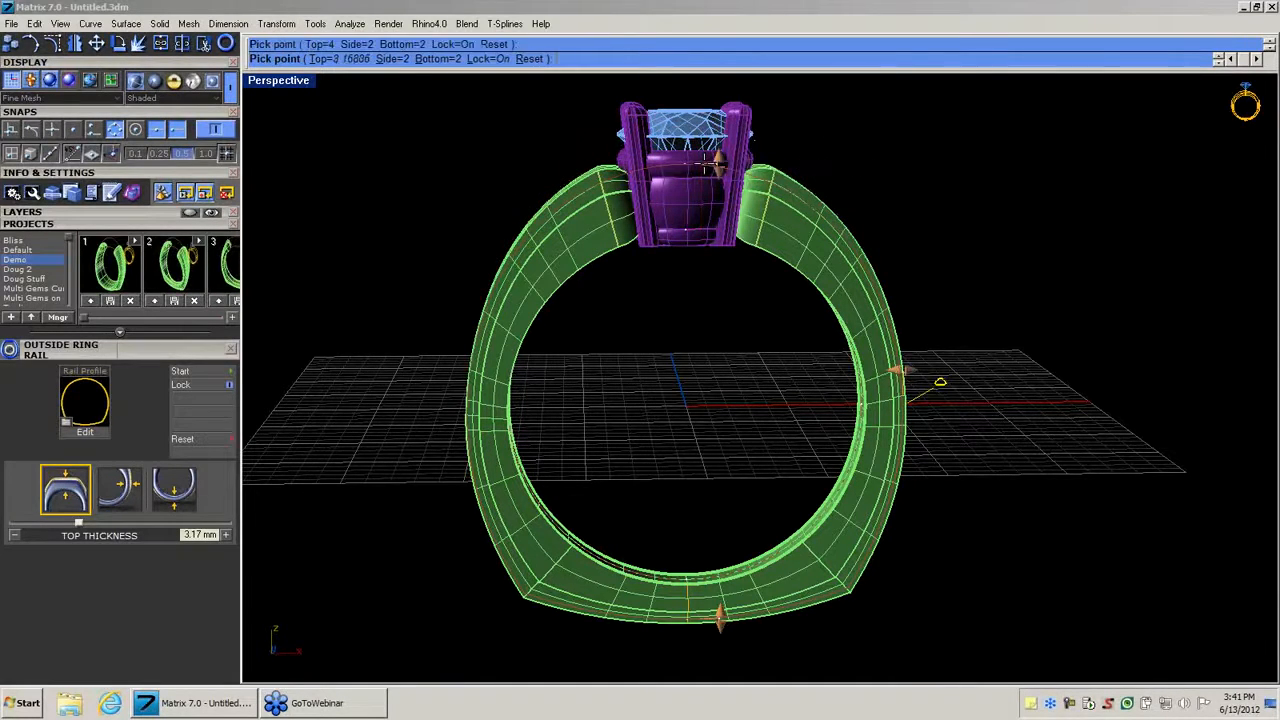
click(704, 162)
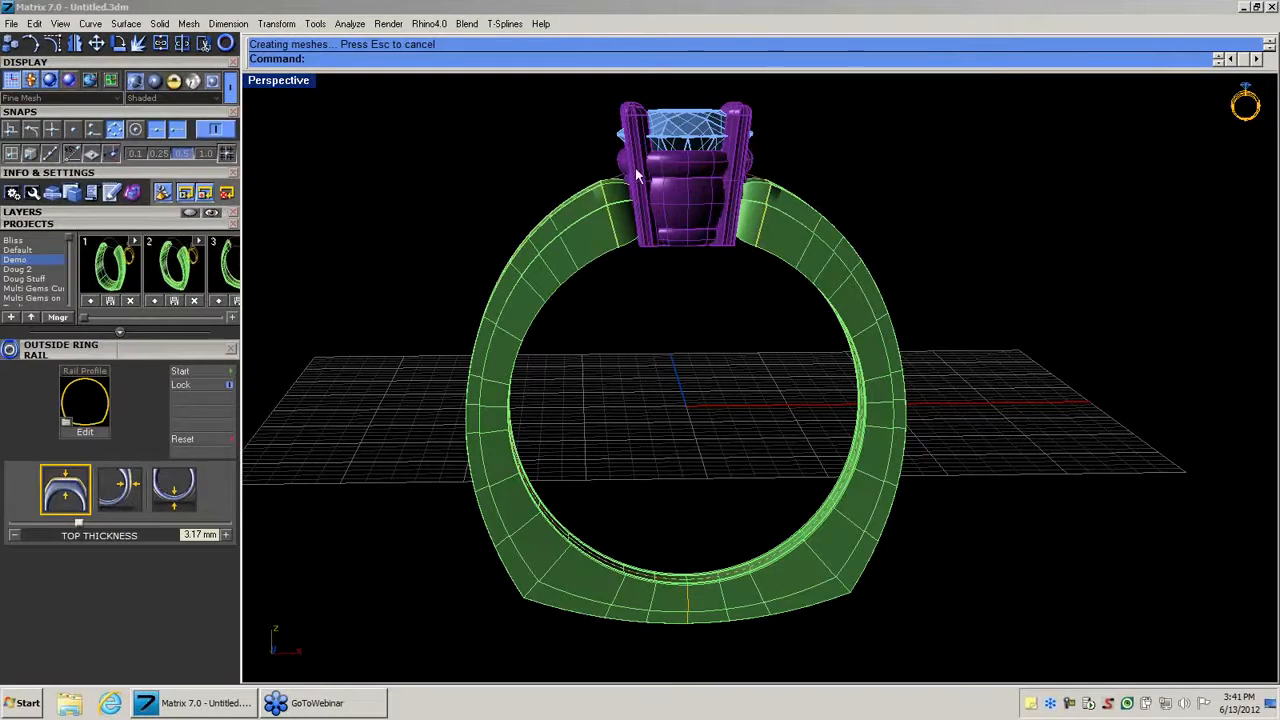
right_drag(652, 170, 666, 203)
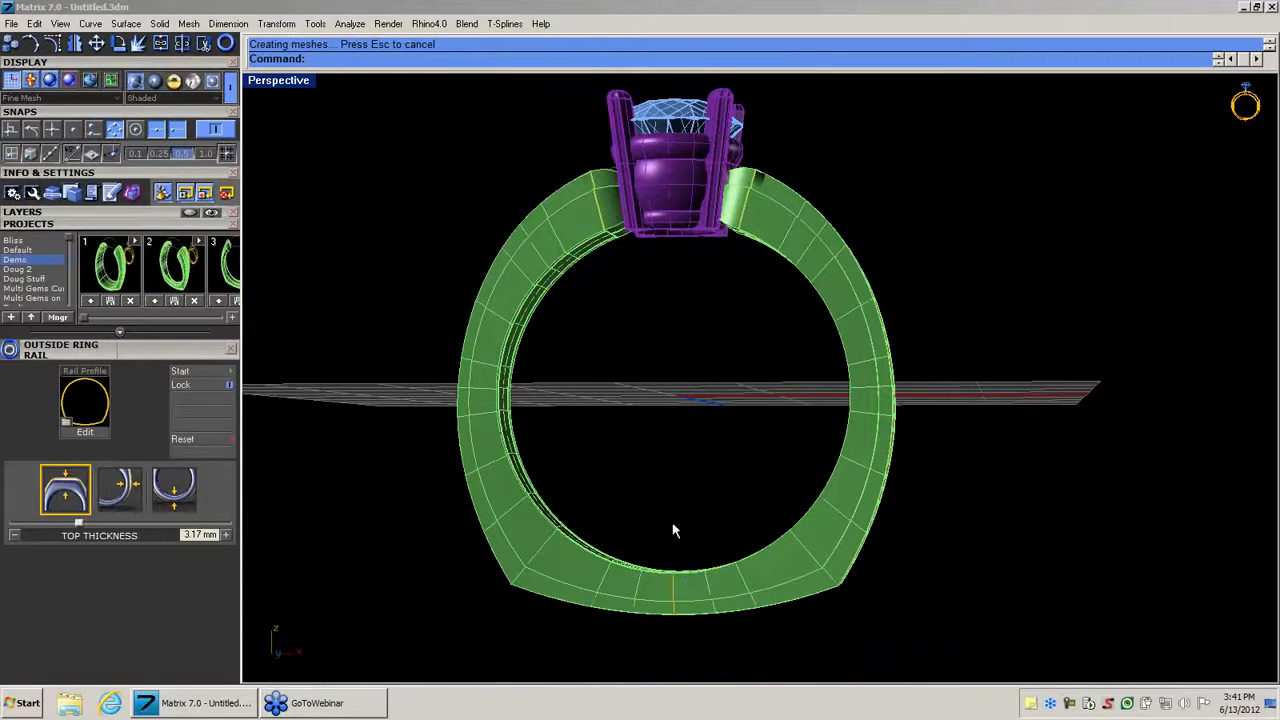
right_drag(552, 386, 510, 500)
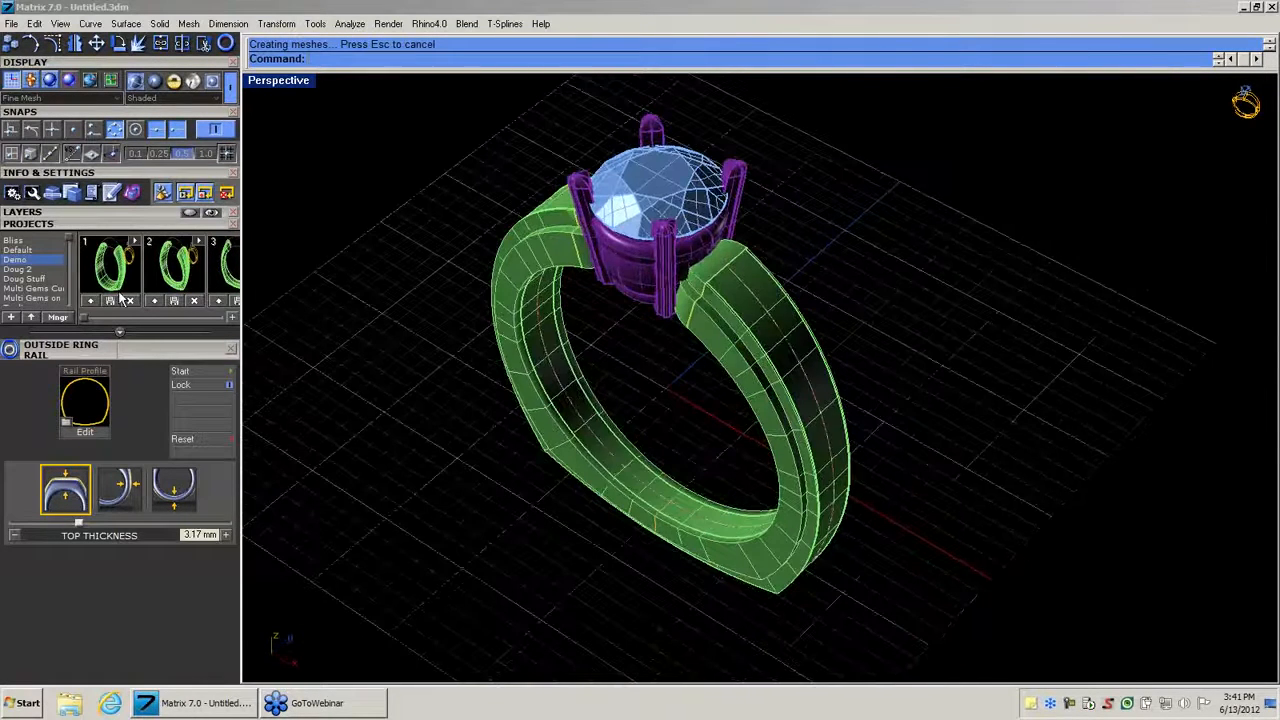
Expand the layer list and extract a U-direction isocurve from the shank's outer top surface so it runs around the ring.
scroll(150, 145, up, 5)
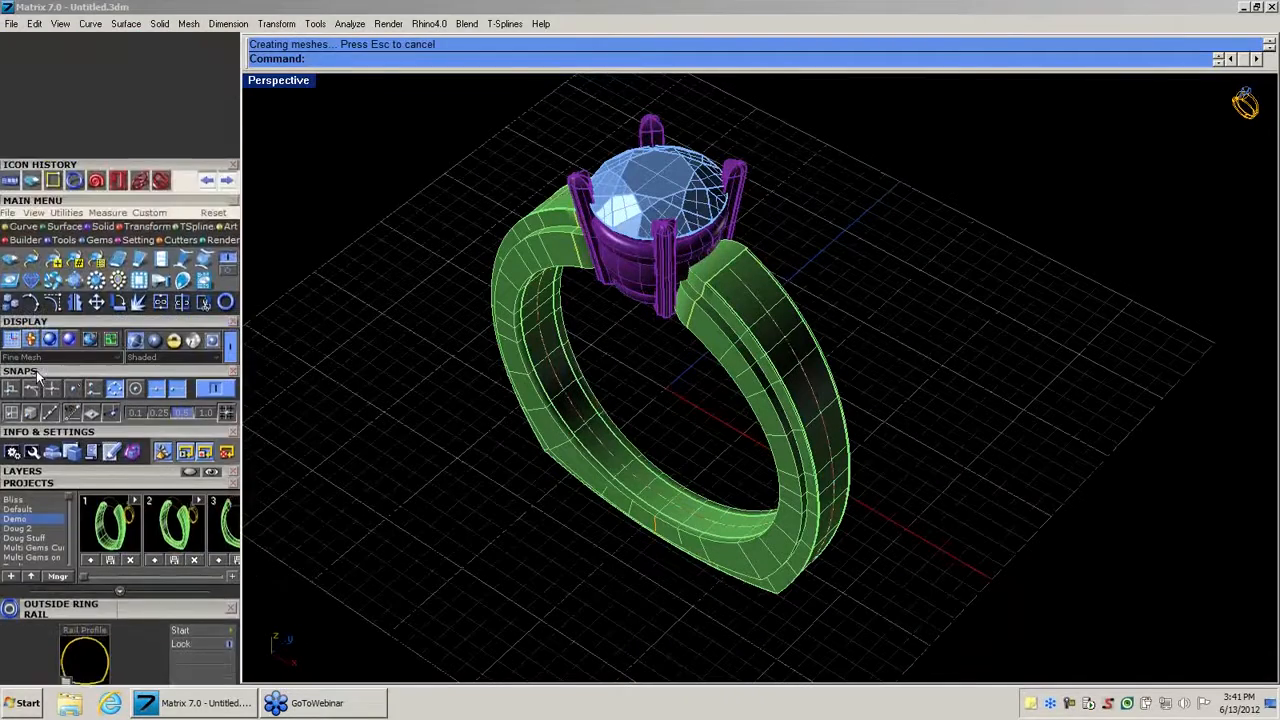
click(15, 104)
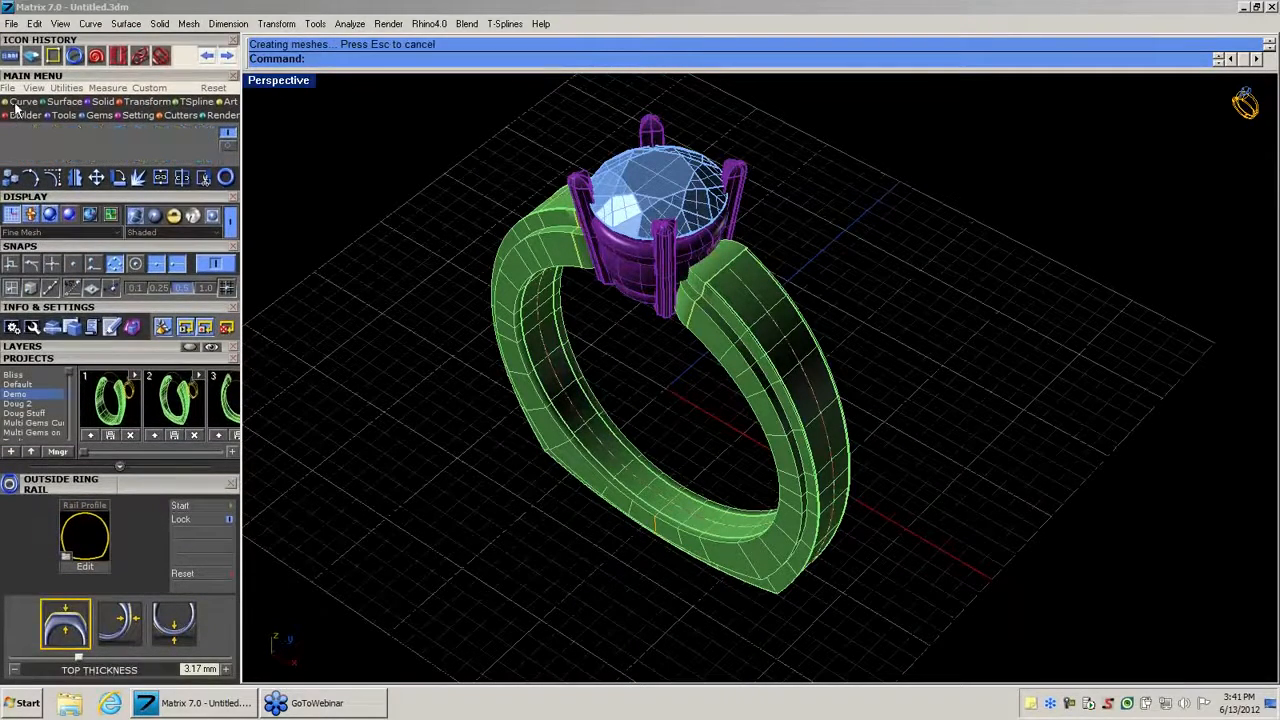
click(145, 176)
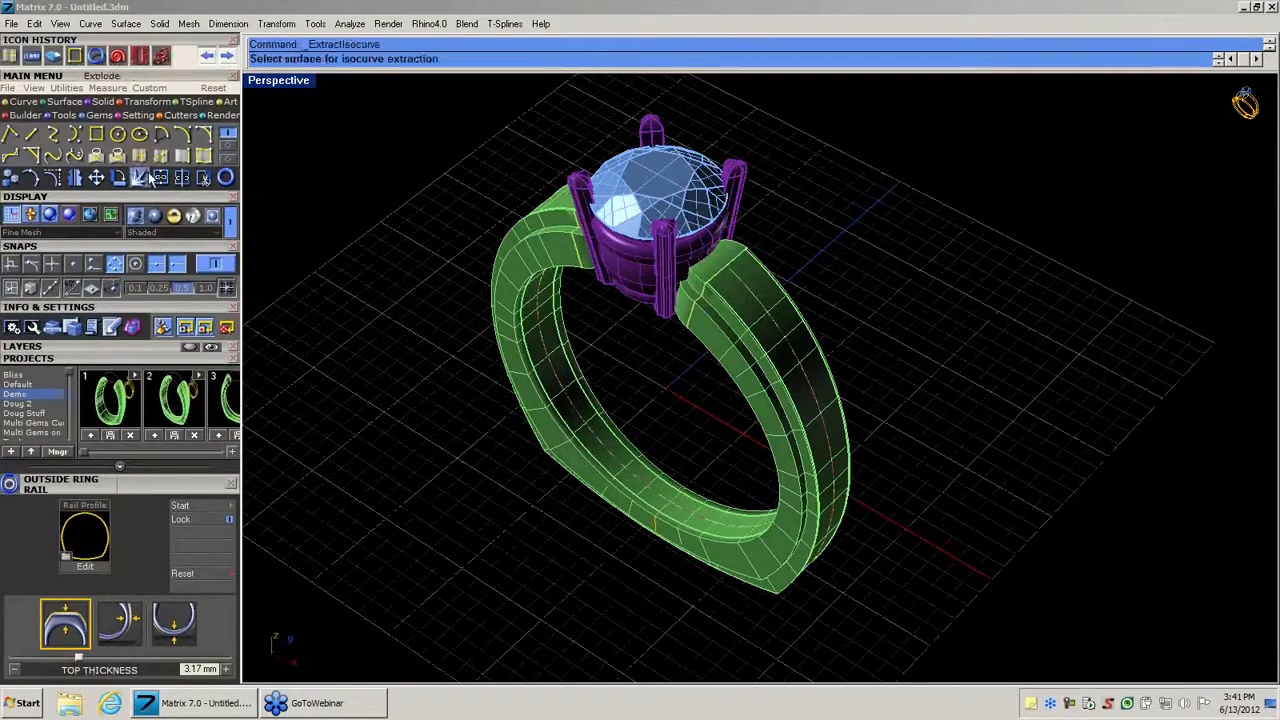
scroll(113, 352, down, 1)
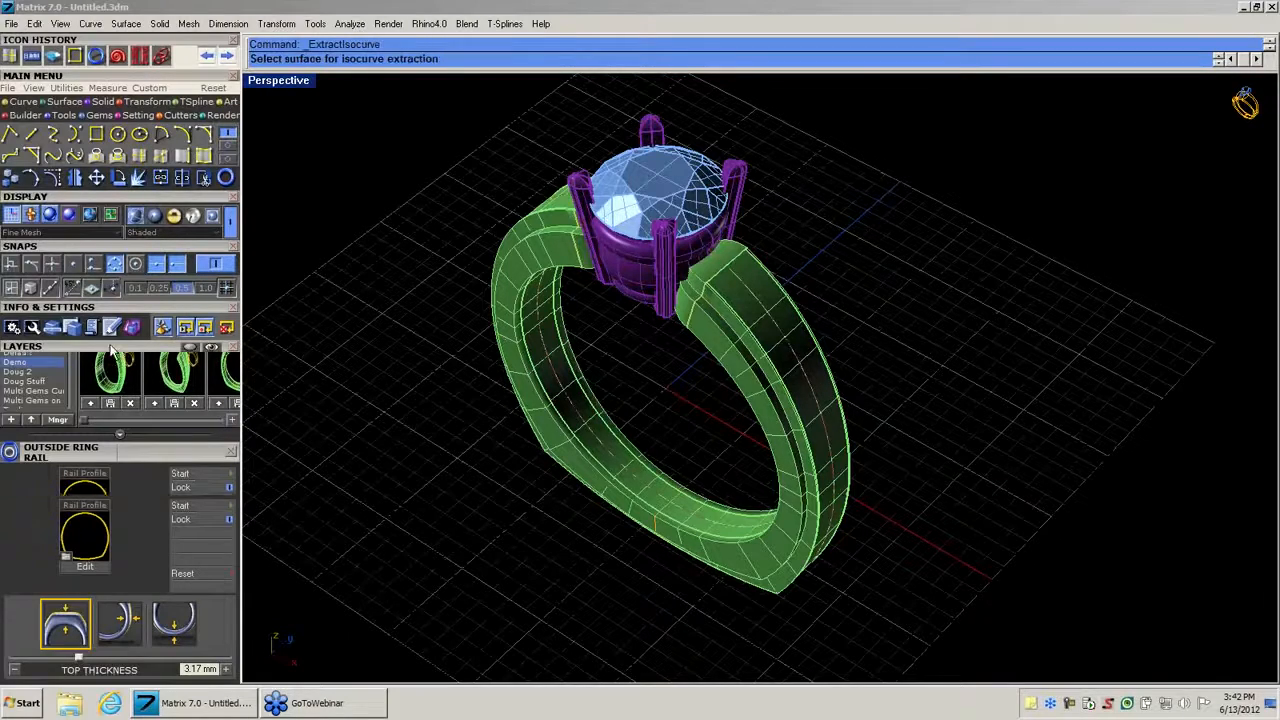
click(113, 347)
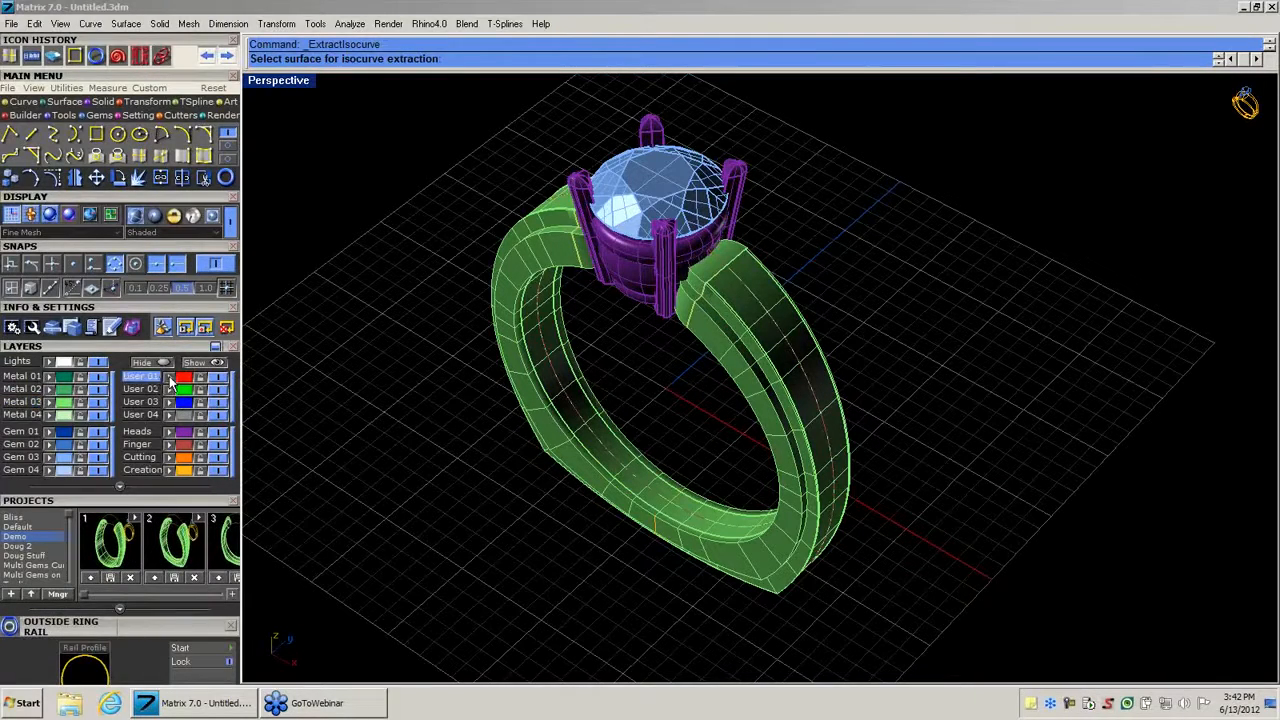
mouse_move(418, 496)
right_down()
mouse_move(437, 514)
mouse_move(428, 509)
right_up()
scroll(737, 372, up, 4)
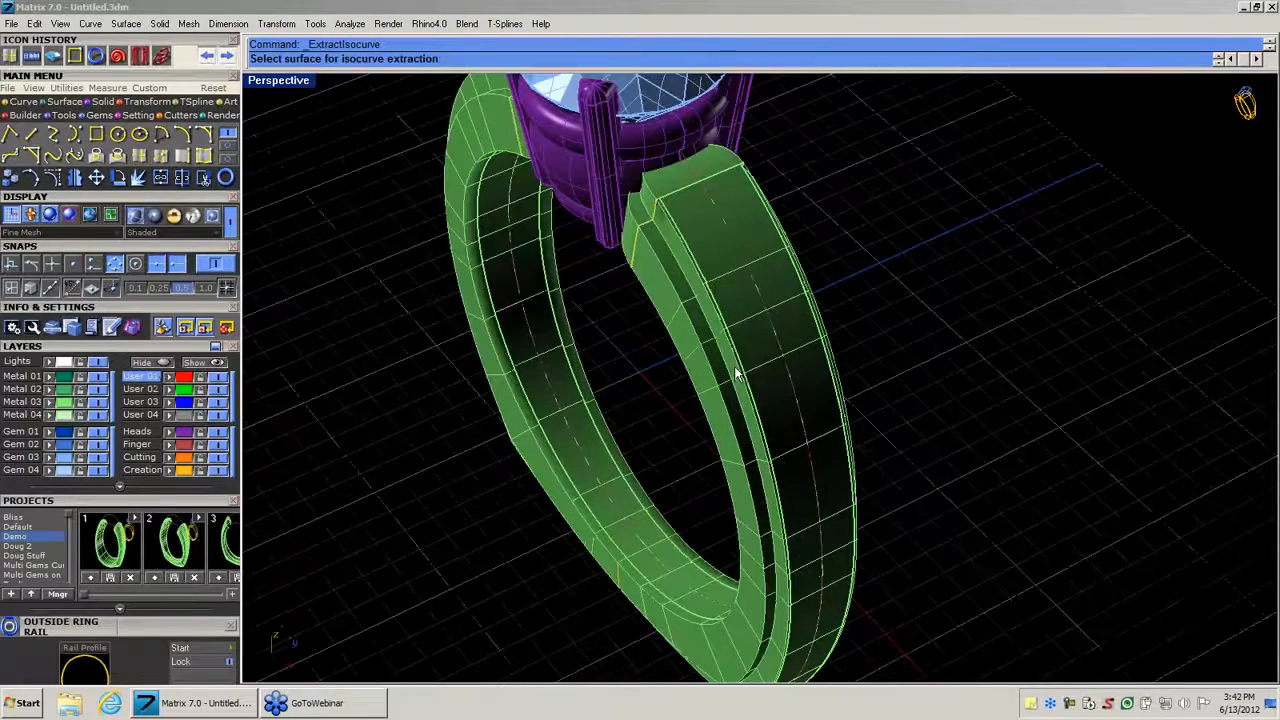
click(739, 274)
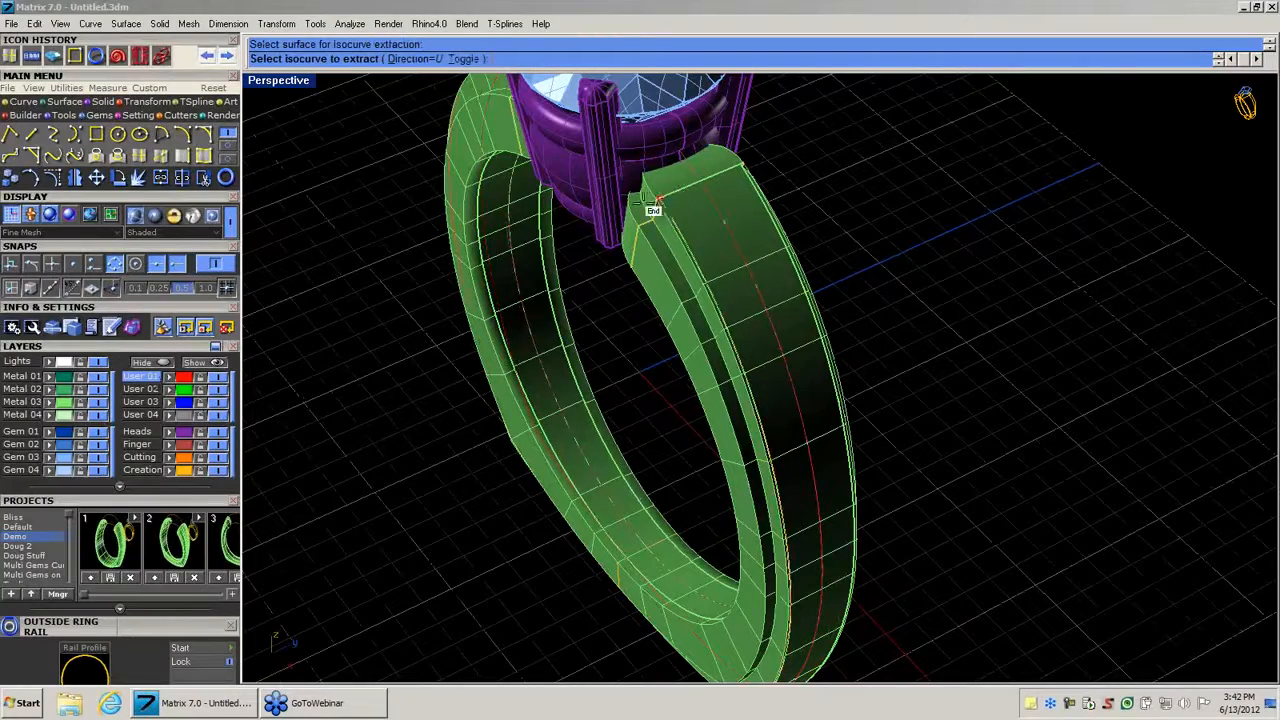
scroll(670, 190, up, 2)
scroll(668, 192, up, 2)
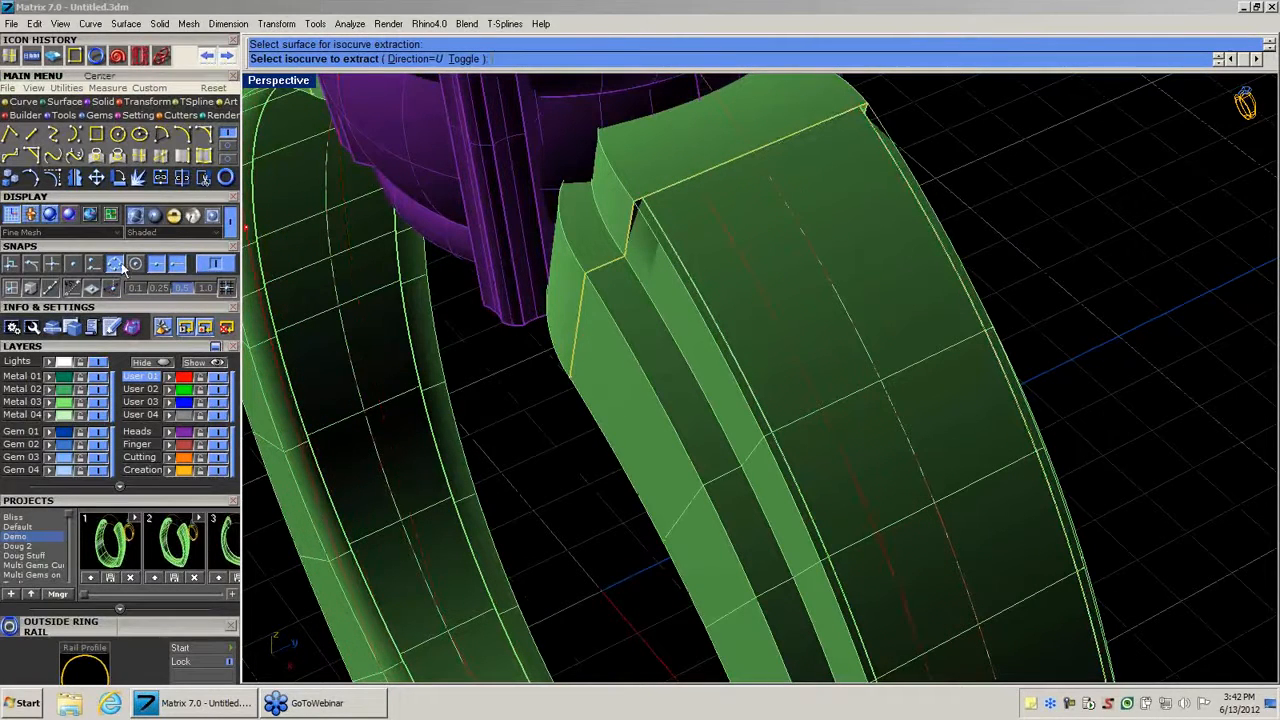
click(746, 151)
scroll(752, 287, down, 8)
right_drag(750, 286, 838, 416)
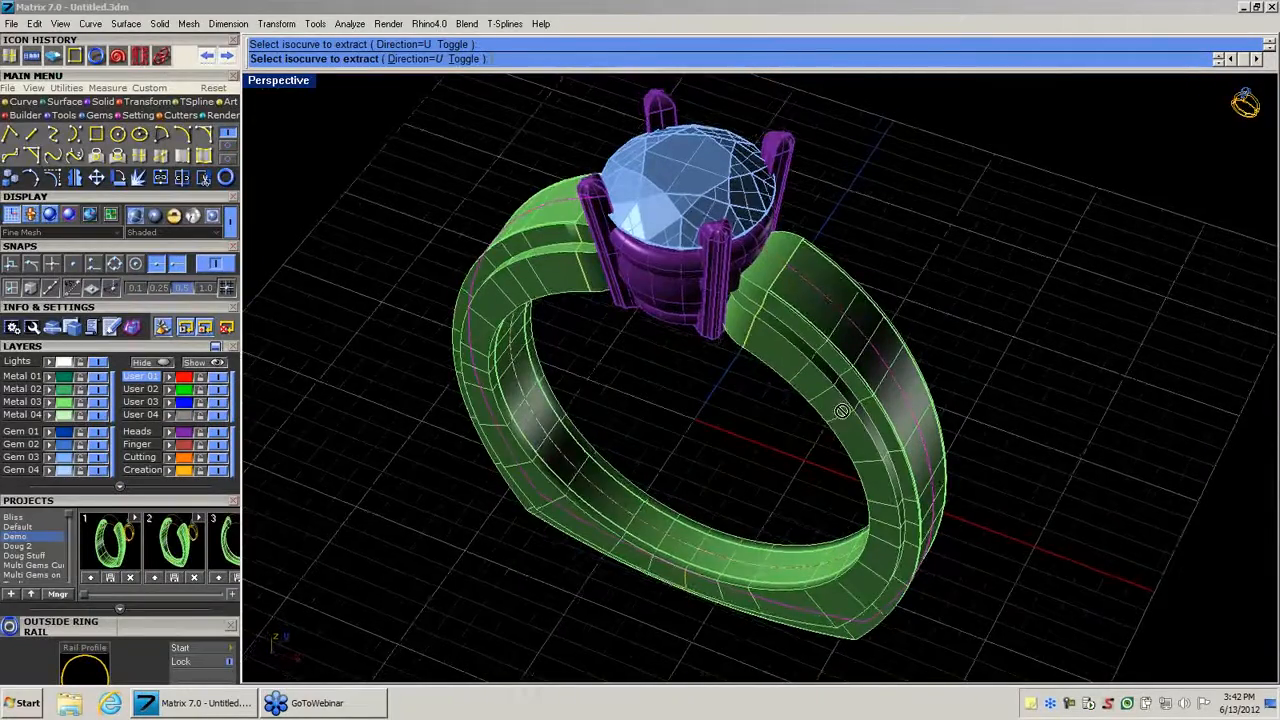
Select the extracted curve running around the shank's outer surface and start Gem on Curve on it.
key(Escape)
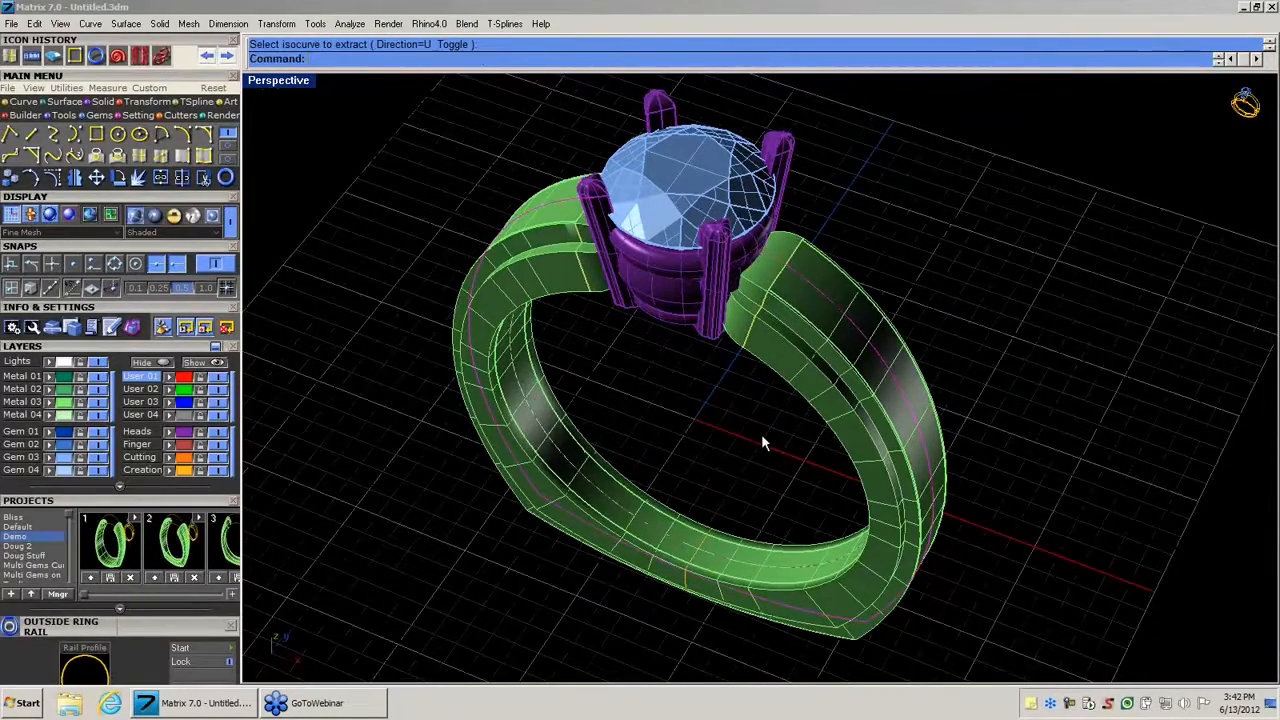
right_drag(781, 440, 749, 370)
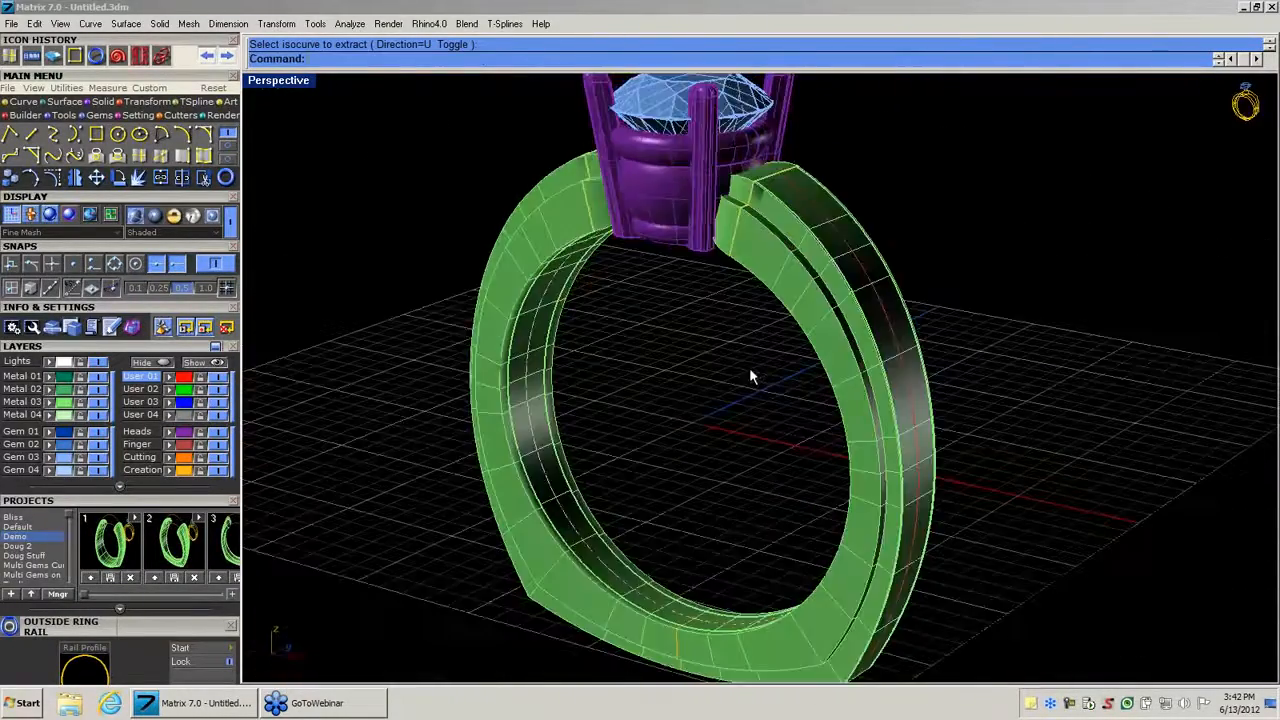
scroll(886, 316, up, 4)
scroll(886, 316, down, 3)
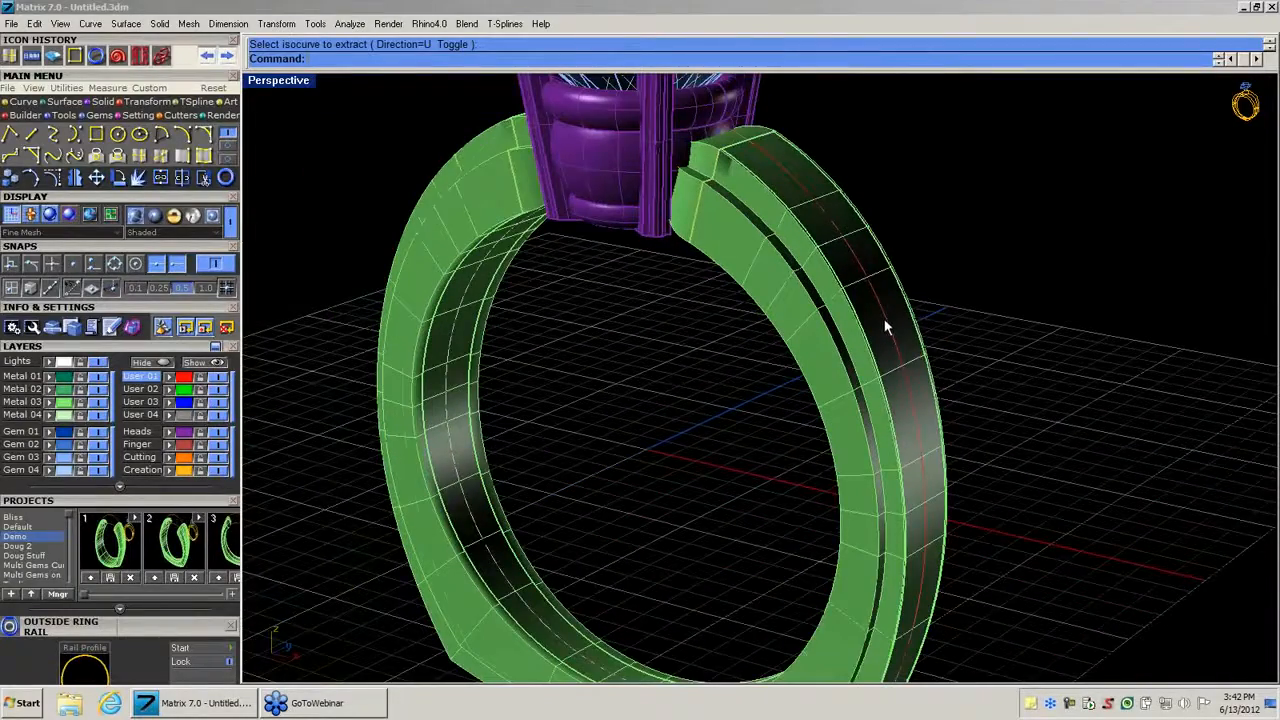
click(885, 325)
click(910, 370)
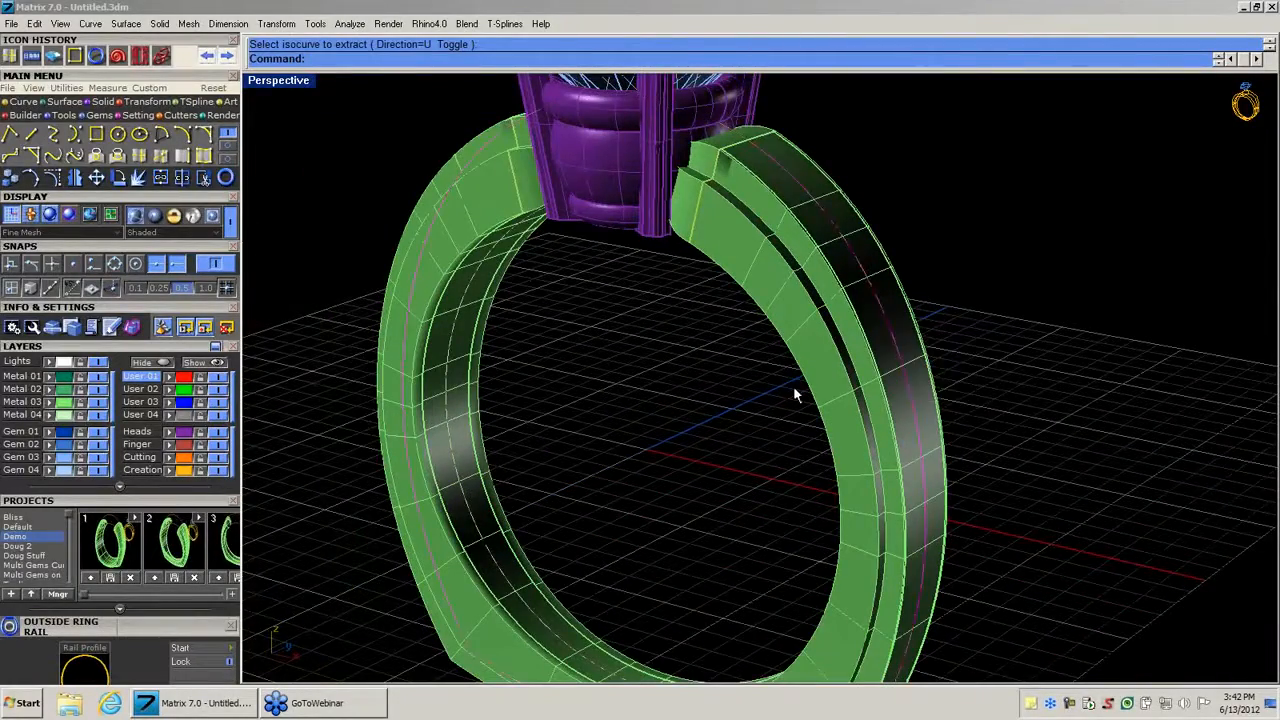
right_drag(794, 391, 746, 402)
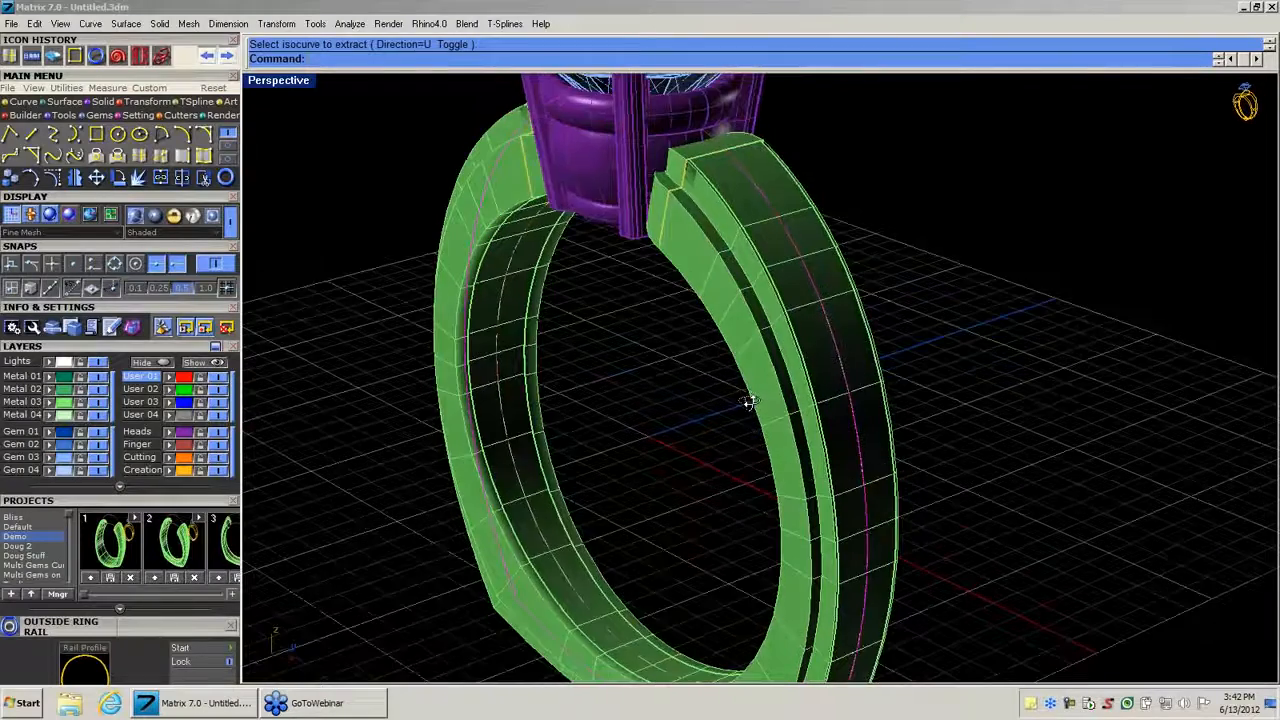
scroll(752, 393, down, 3)
middle_click(743, 415)
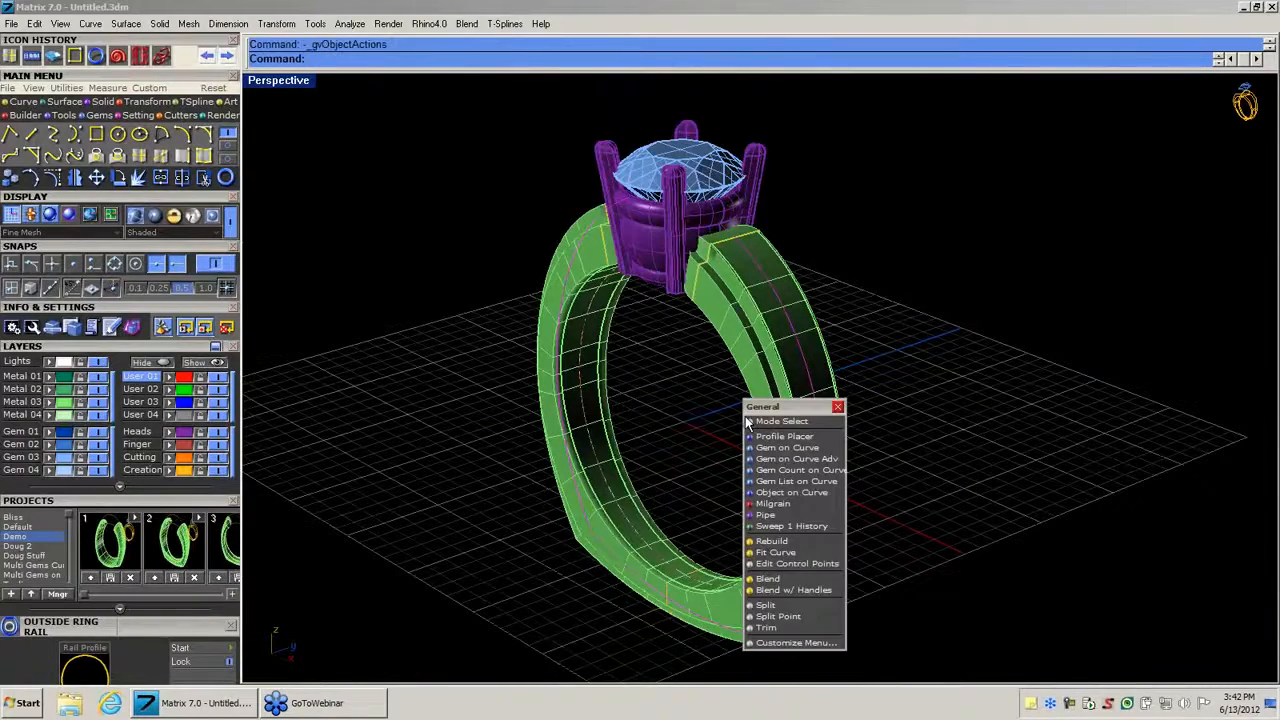
click(782, 450)
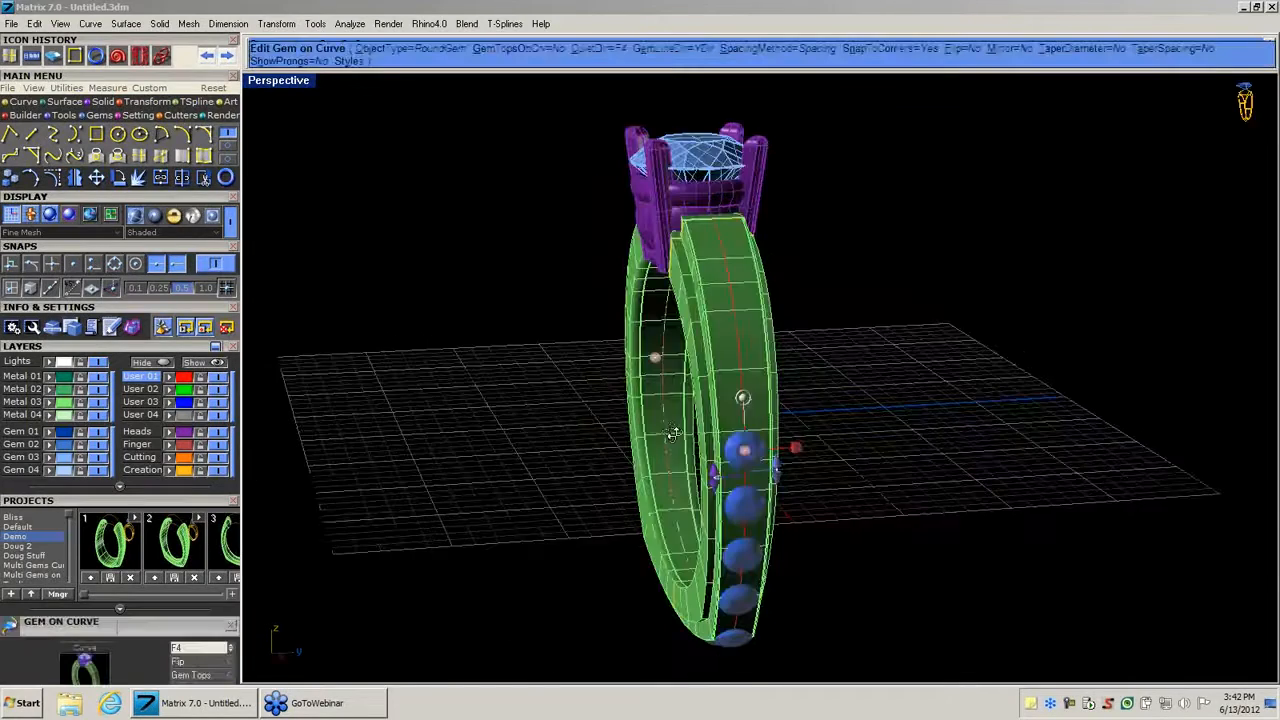
Position a row of seven 2 mm round gems from beside the head down one shoulder, ending at about 22.89.
drag(737, 445, 712, 226)
right_drag(714, 228, 744, 345)
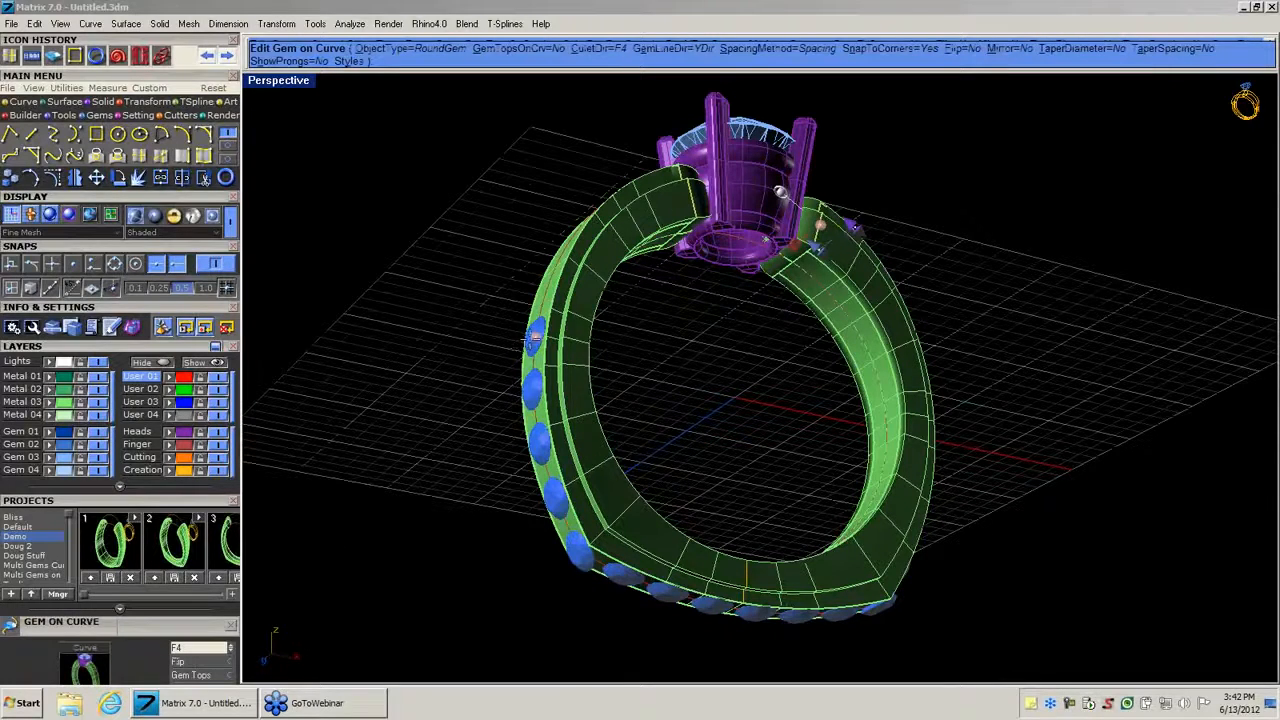
drag(535, 338, 920, 434)
right_drag(1010, 360, 571, 429)
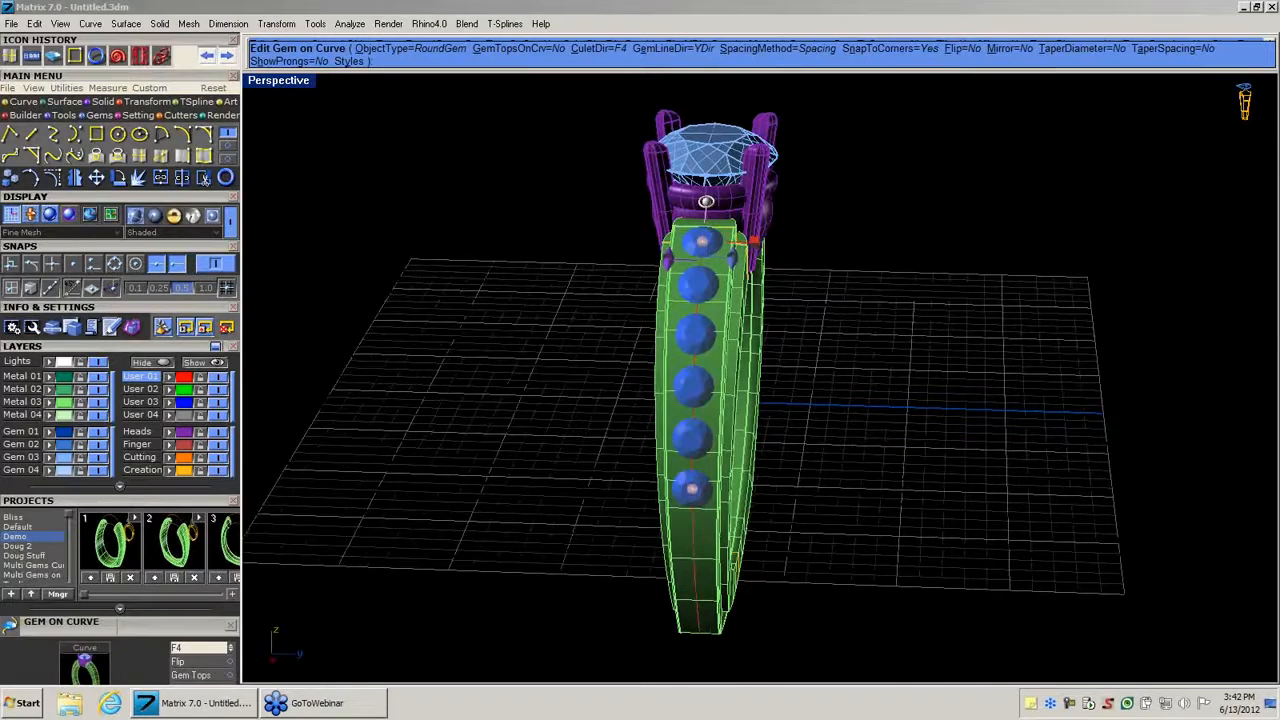
scroll(690, 334, up, 4)
scroll(690, 334, down, 2)
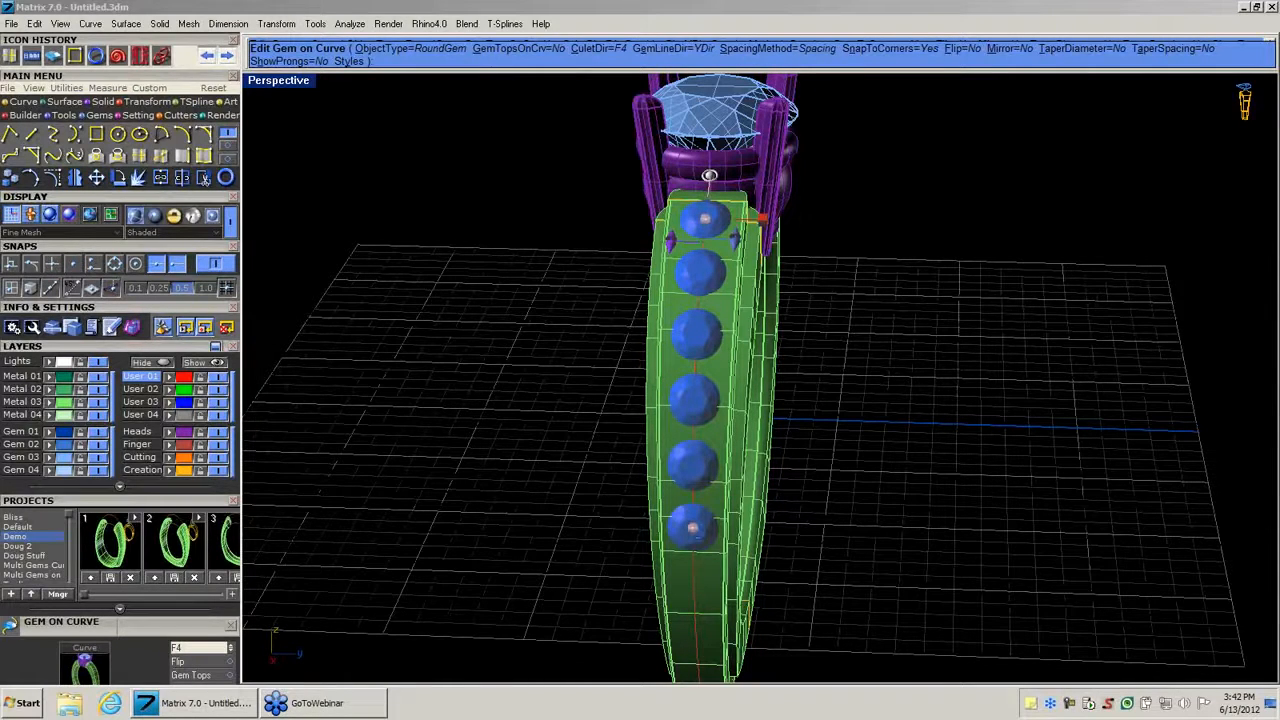
drag(693, 527, 693, 546)
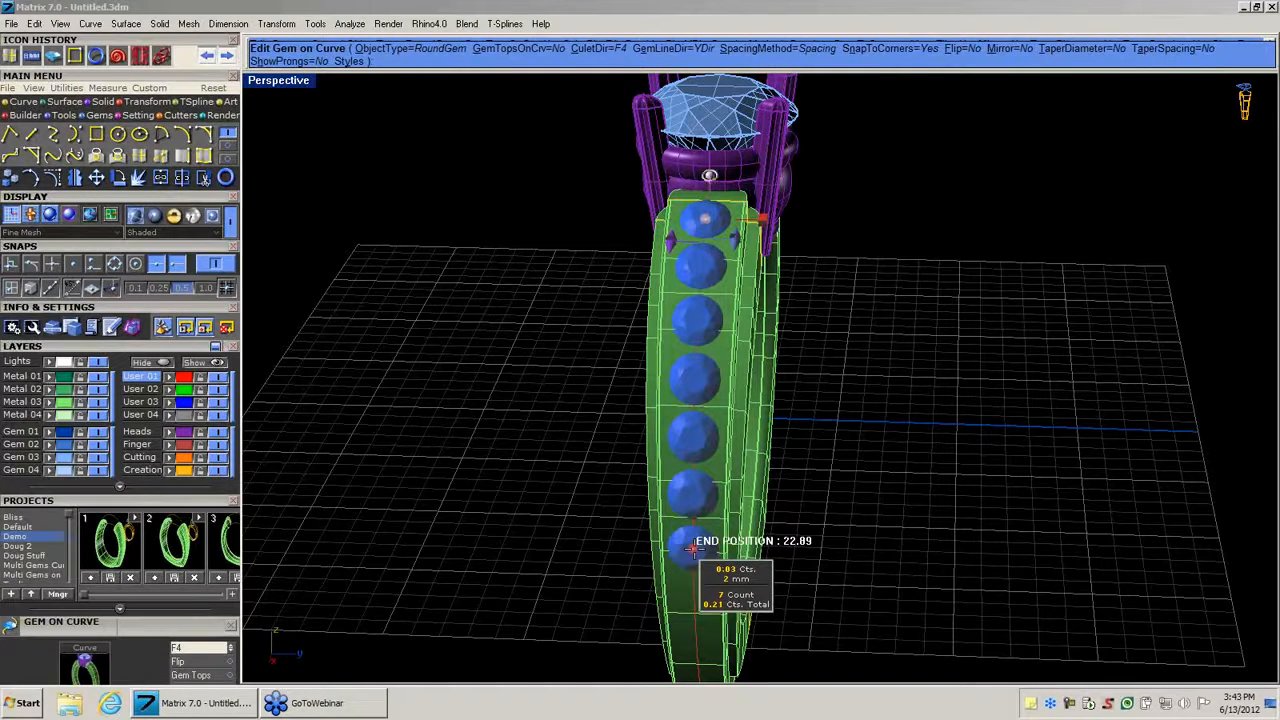
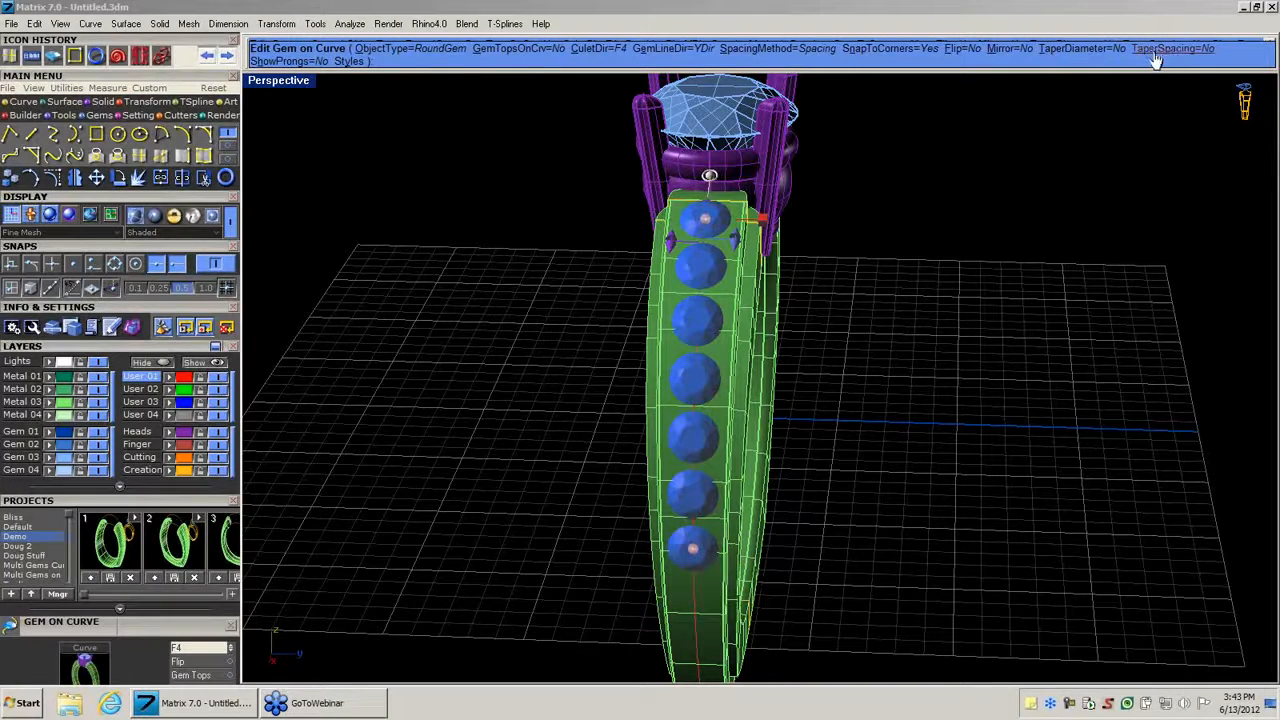
Turn on diameter tapering, reduce the end gem to about 1.9 mm and move the row's end position to about 22.29.
click(1074, 51)
drag(724, 572, 692, 503)
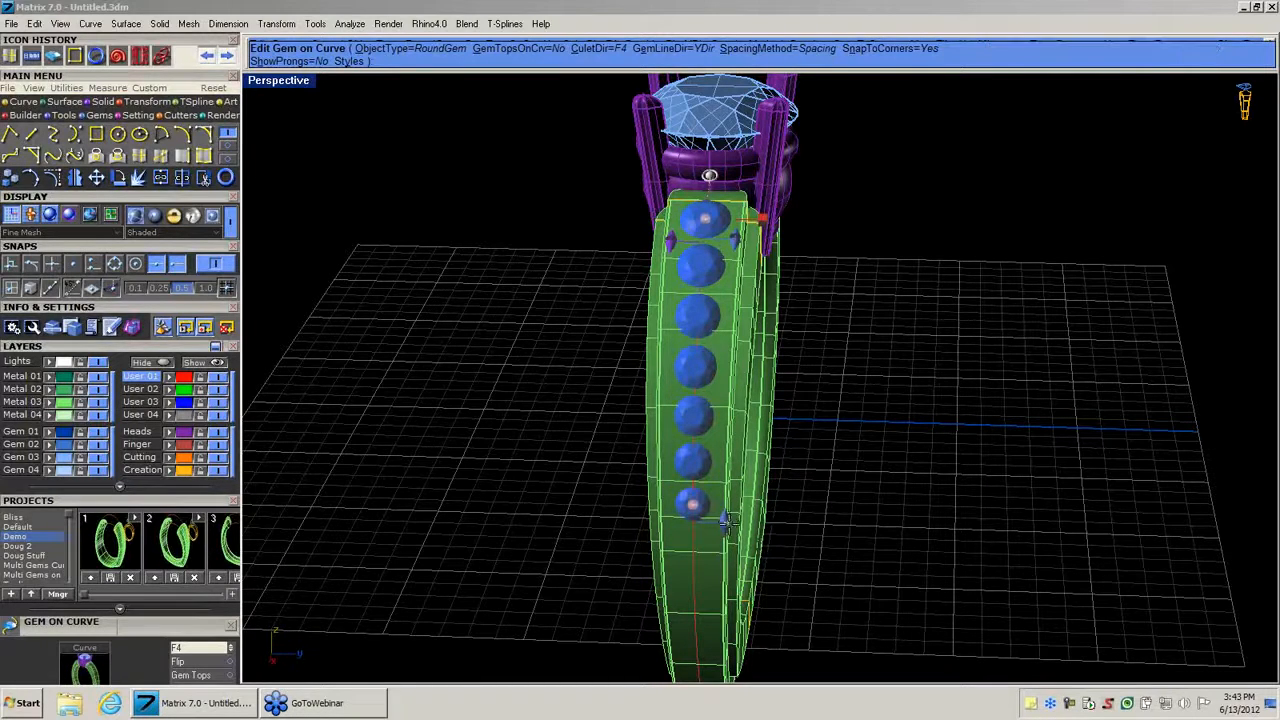
mouse_move(723, 518)
drag(723, 518, 691, 540)
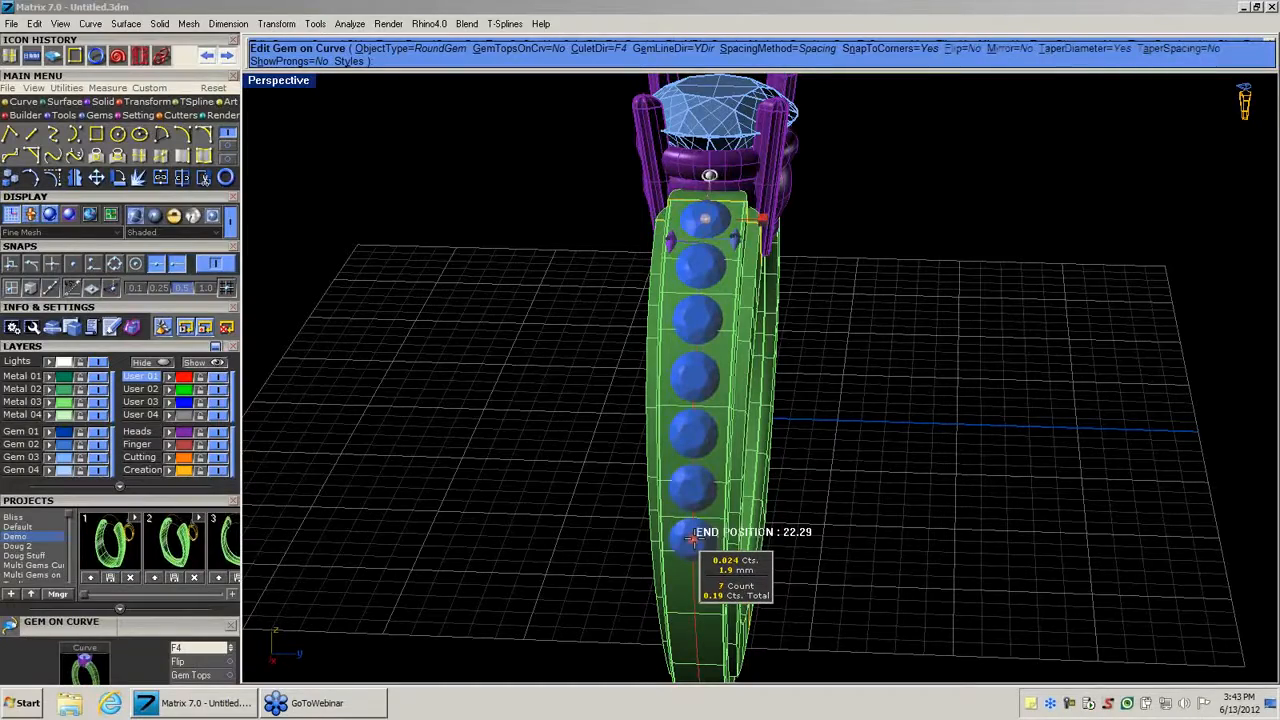
Turn on prongs for the gem row and adjust the large prong height at the first gem.
right_drag(803, 453, 889, 437)
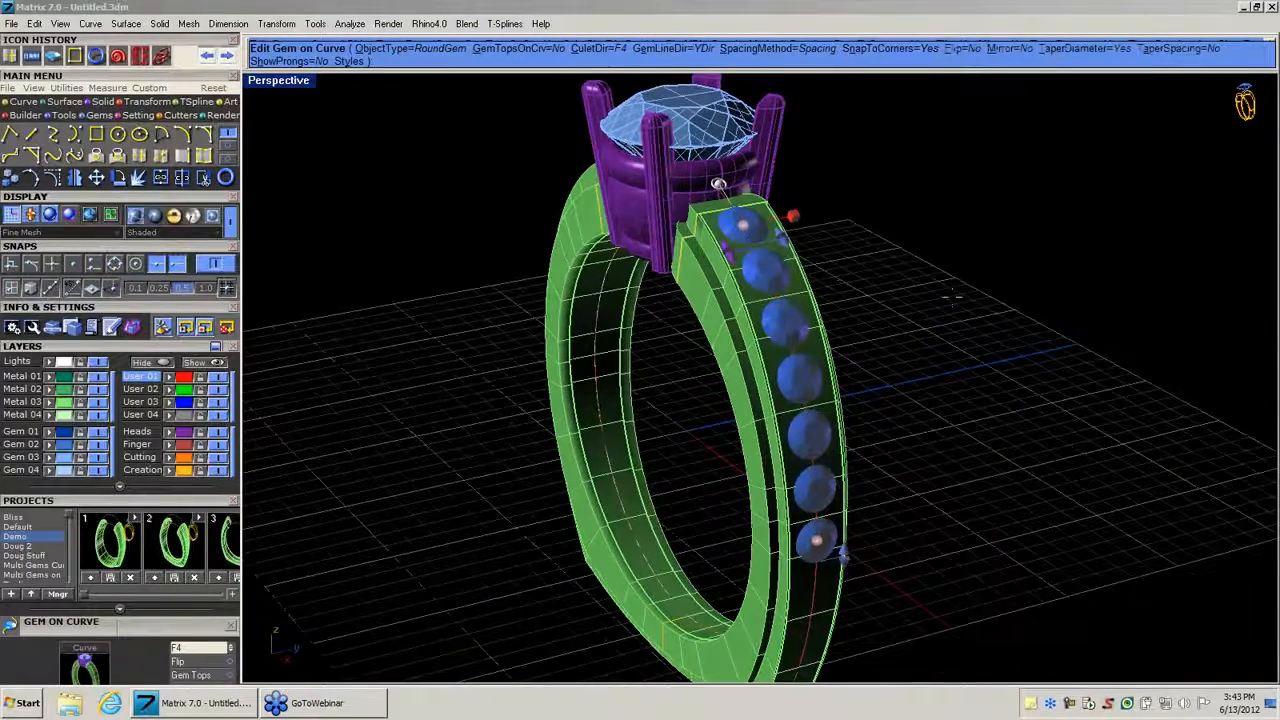
right_drag(952, 297, 983, 285)
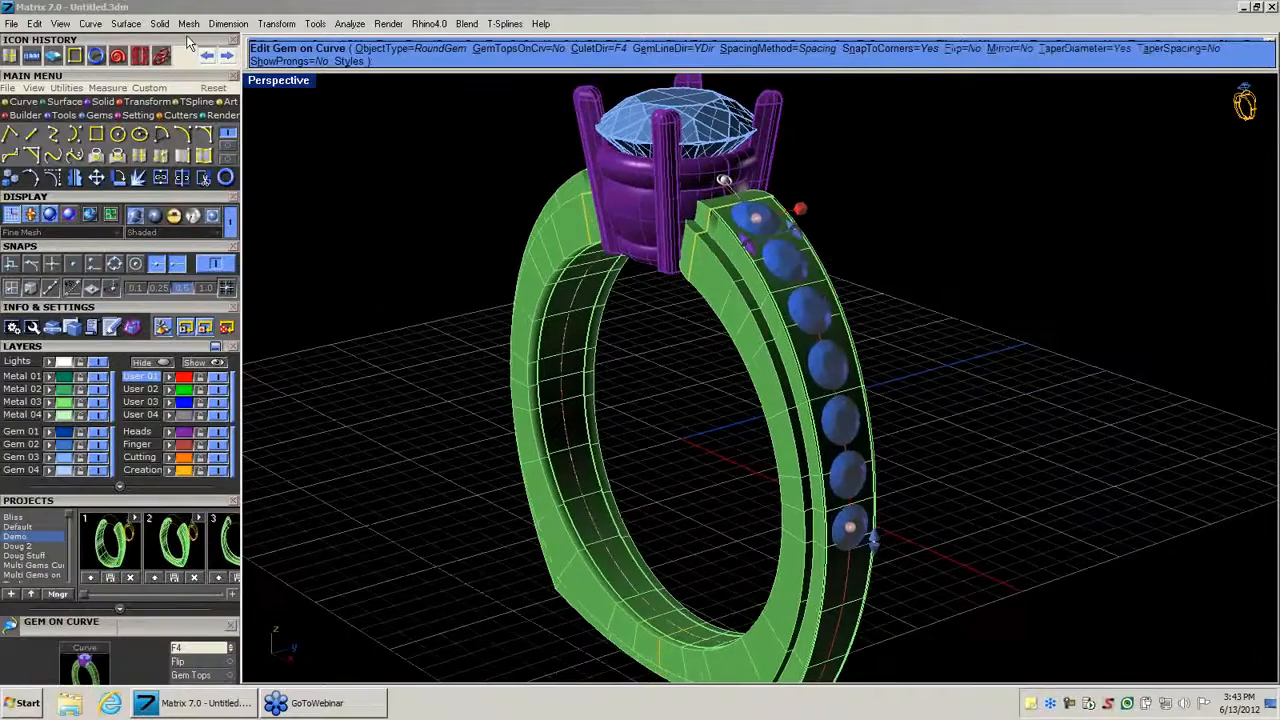
click(280, 61)
right_drag(699, 377, 742, 377)
scroll(700, 230, up, 5)
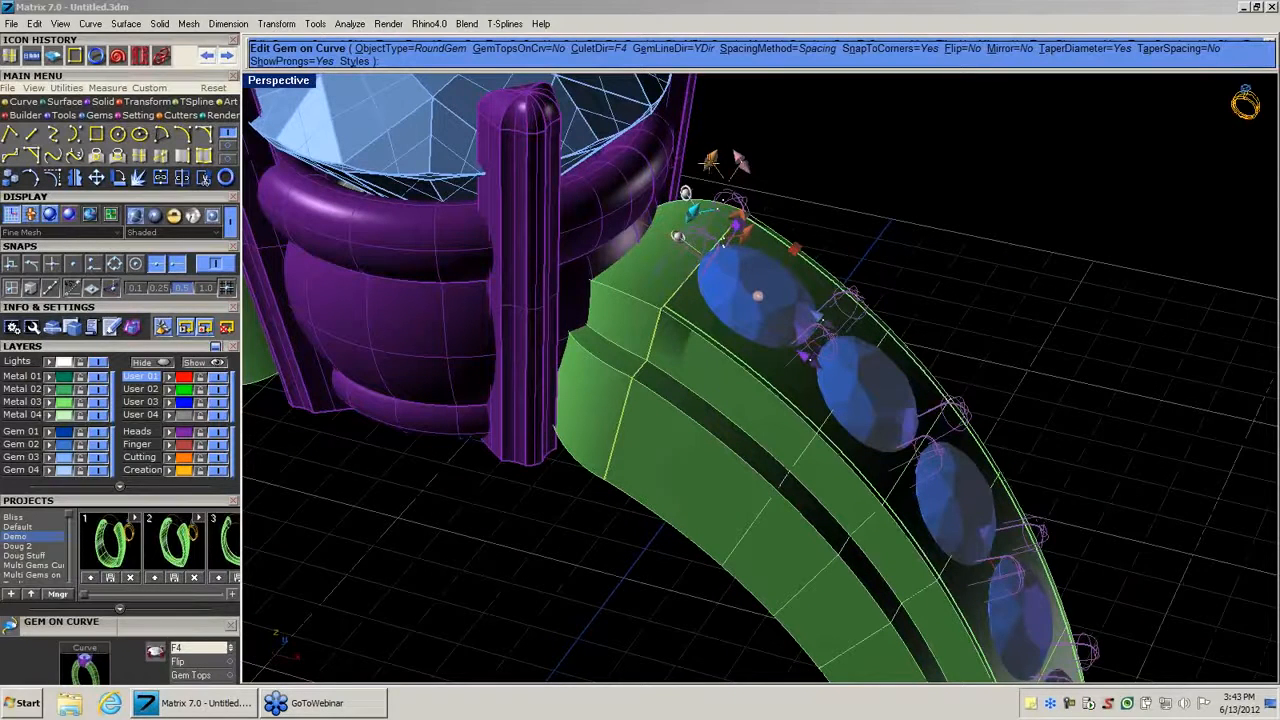
mouse_move(709, 162)
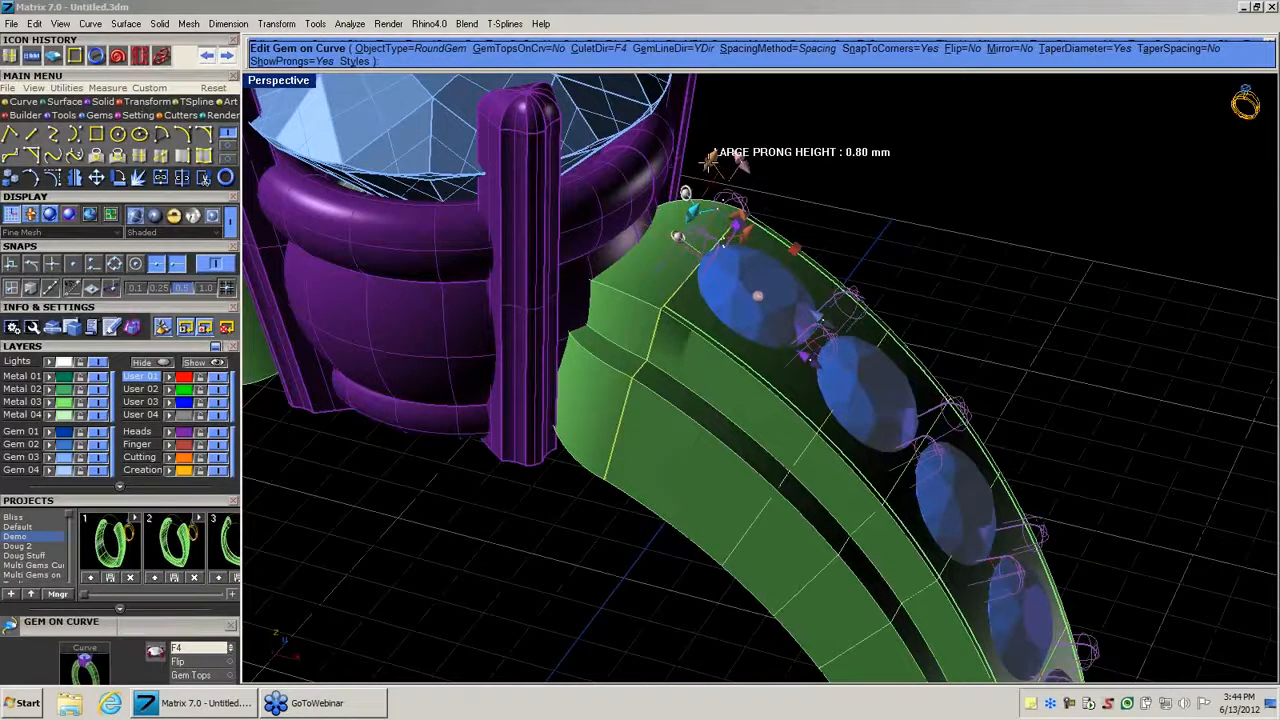
drag(709, 160, 714, 170)
Fine-tune the size and position of the lowest accent gem and create the gem row with its prongs.
right_drag(793, 346, 657, 500)
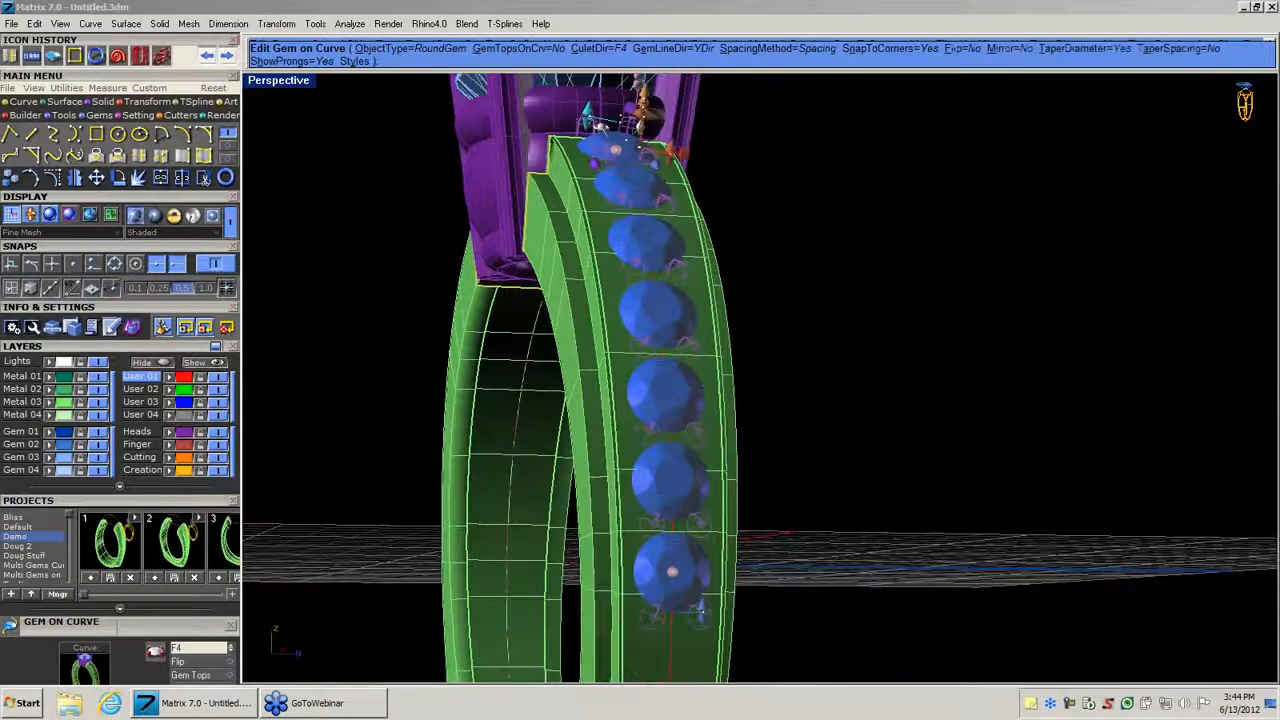
drag(700, 608, 671, 590)
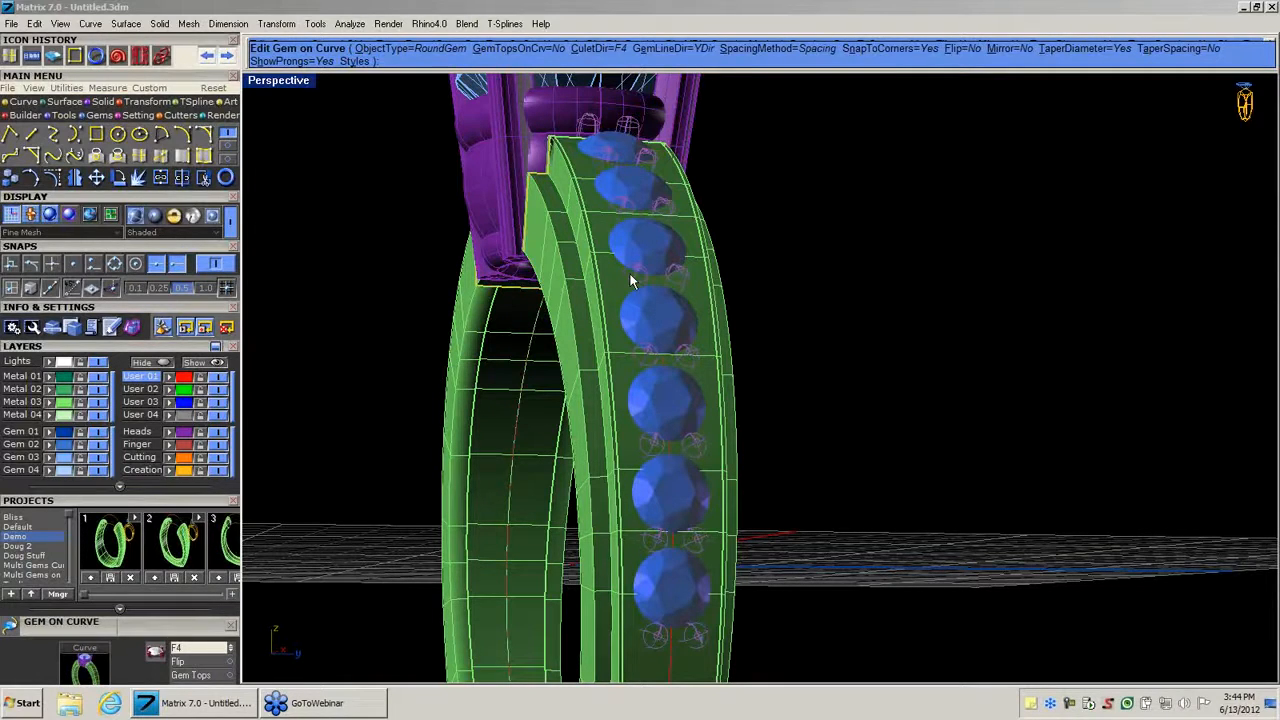
right_click(629, 281)
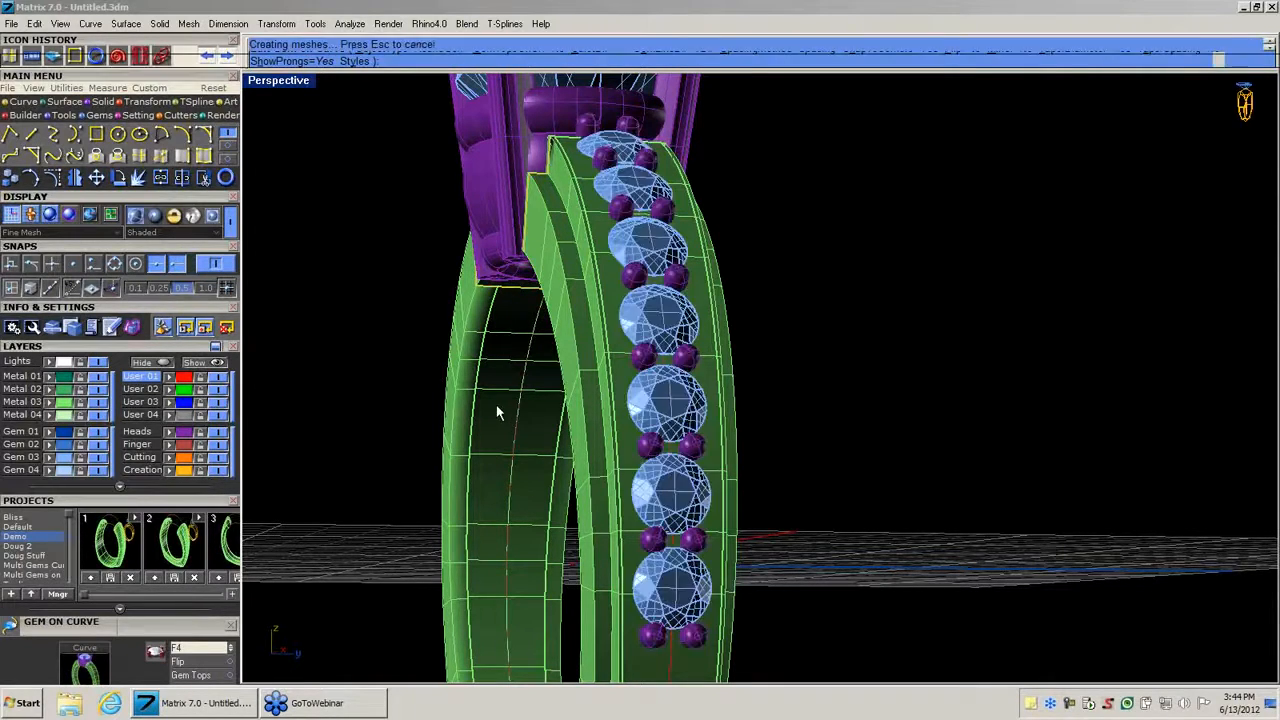
Mirror the GemsOnCurve group to the opposite shoulder across the vertical centre plane in the Through Finger view, starting at 0,0,0.
scroll(498, 408, down, 5)
right_drag(492, 430, 641, 492)
scroll(642, 489, down, 2)
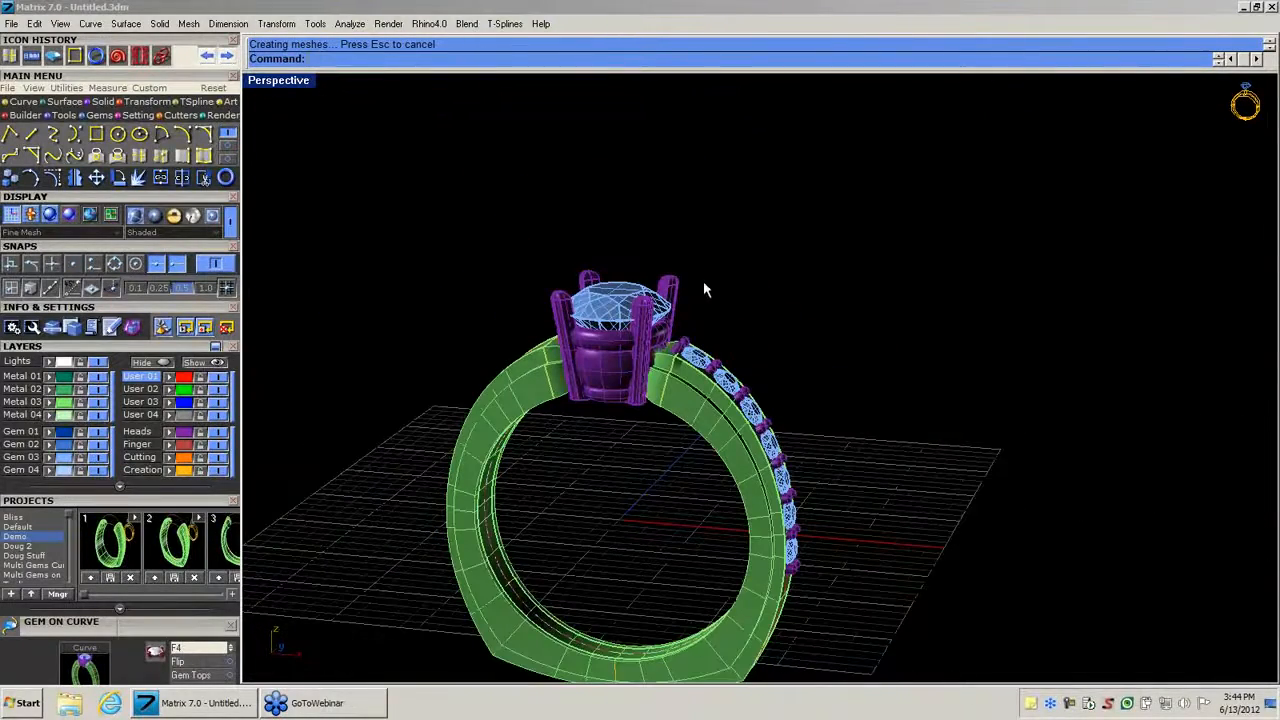
click(695, 362)
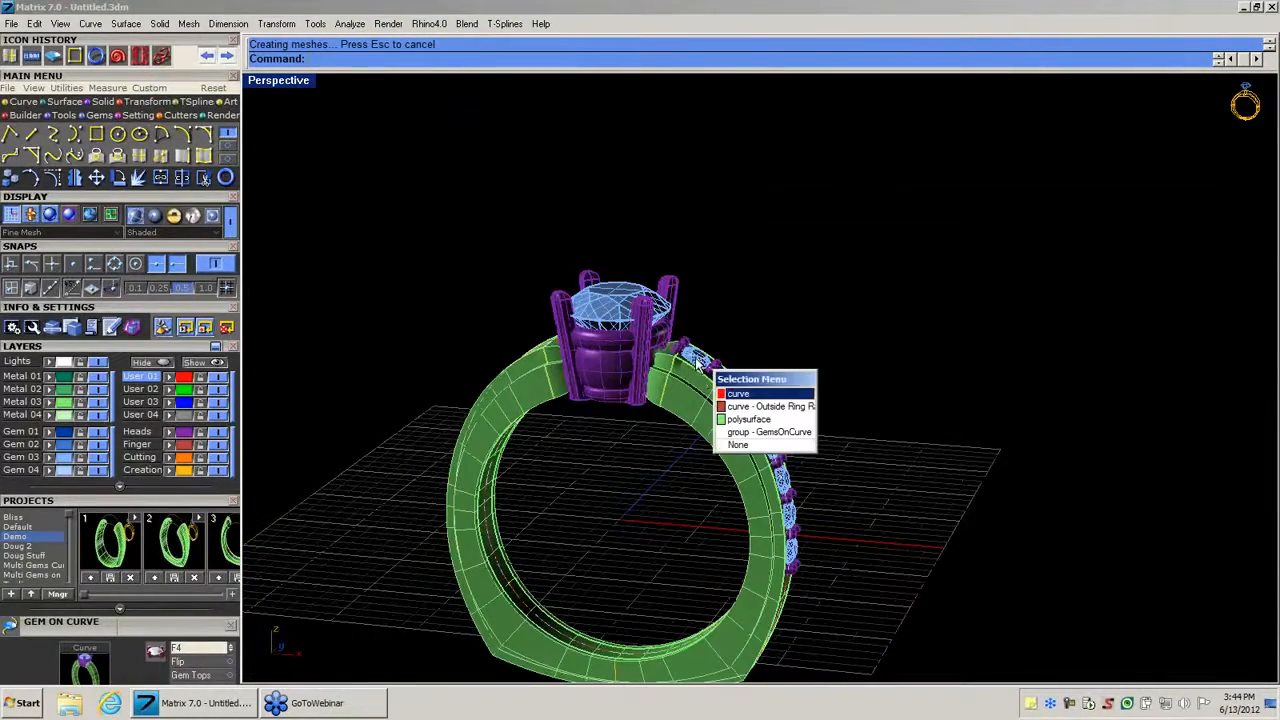
click(772, 433)
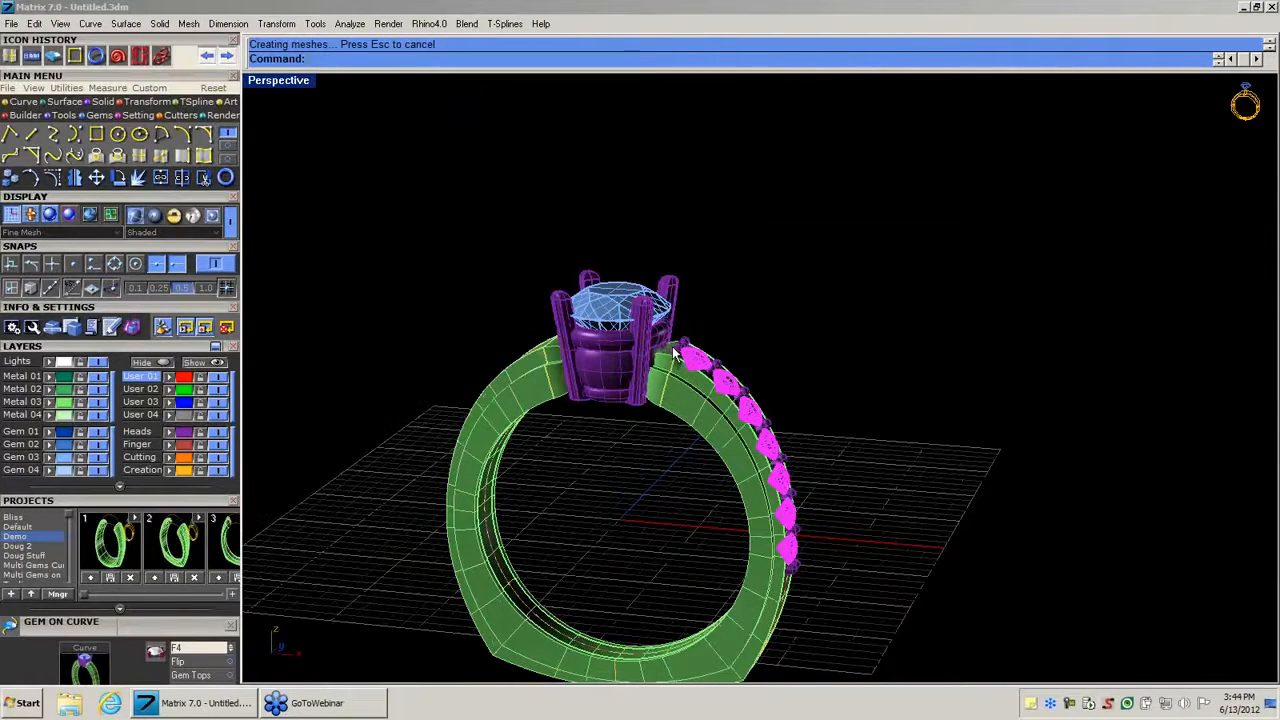
double_click(295, 86)
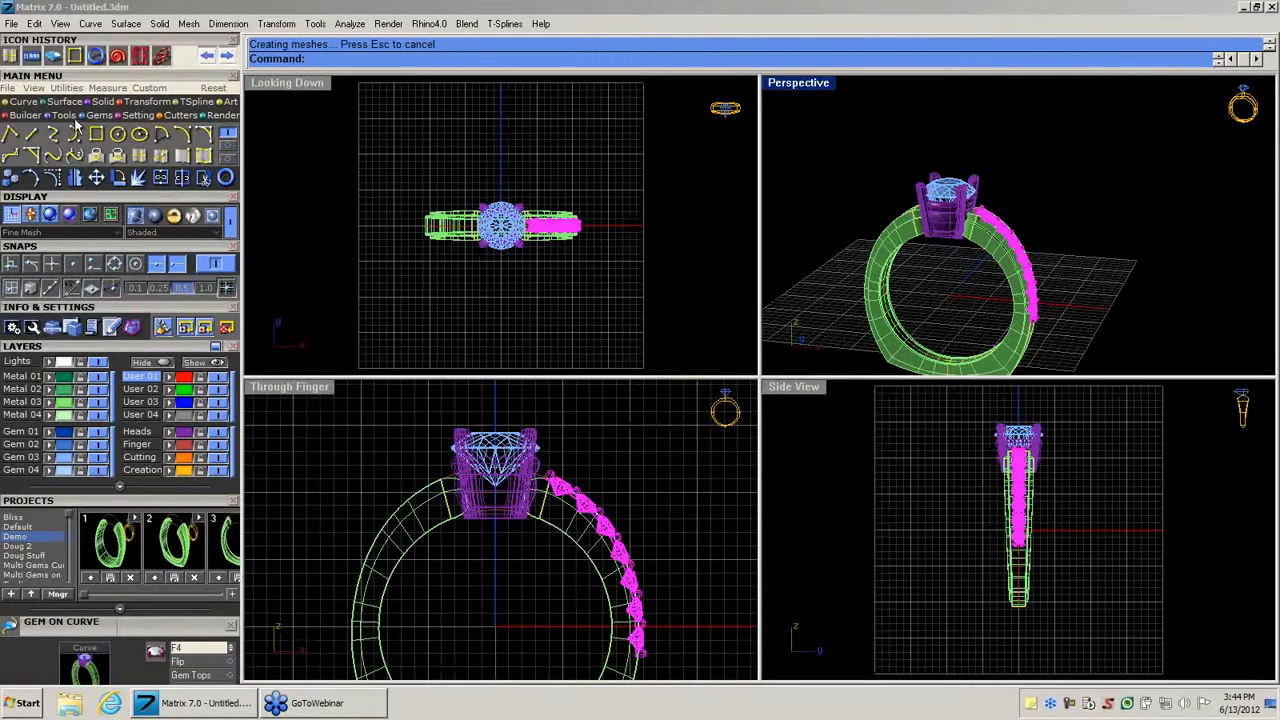
click(74, 177)
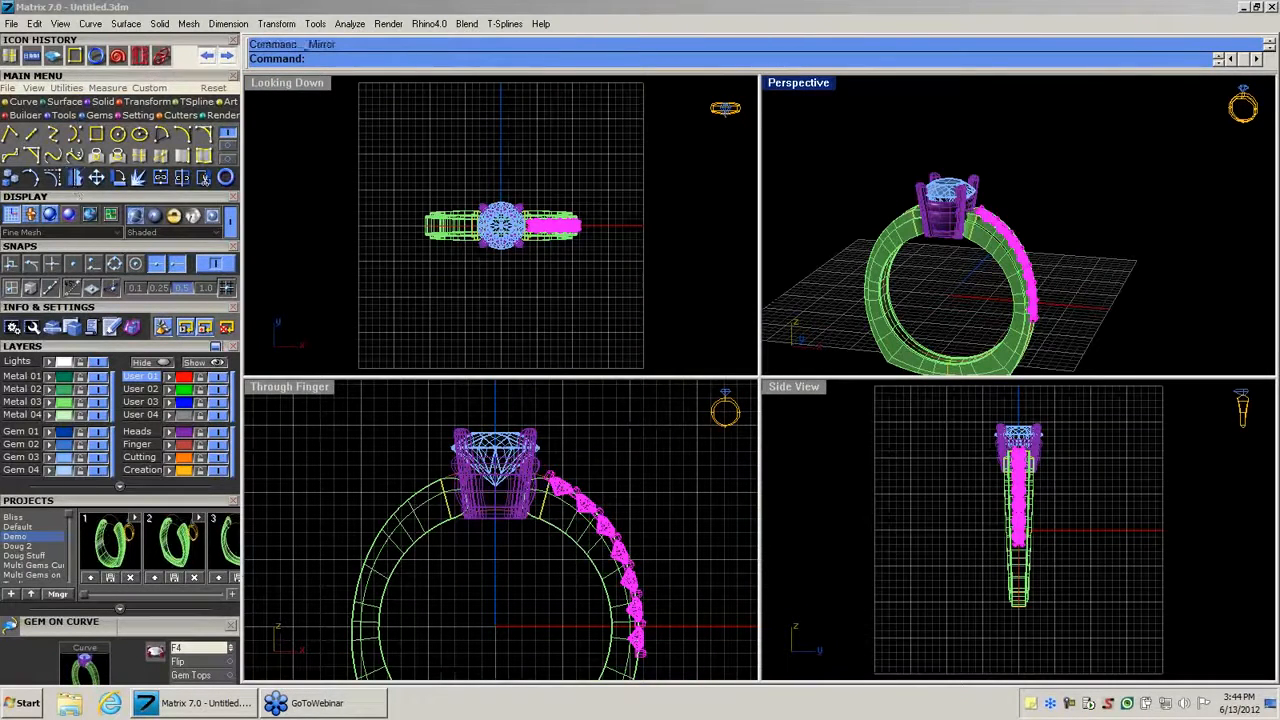
click(496, 622)
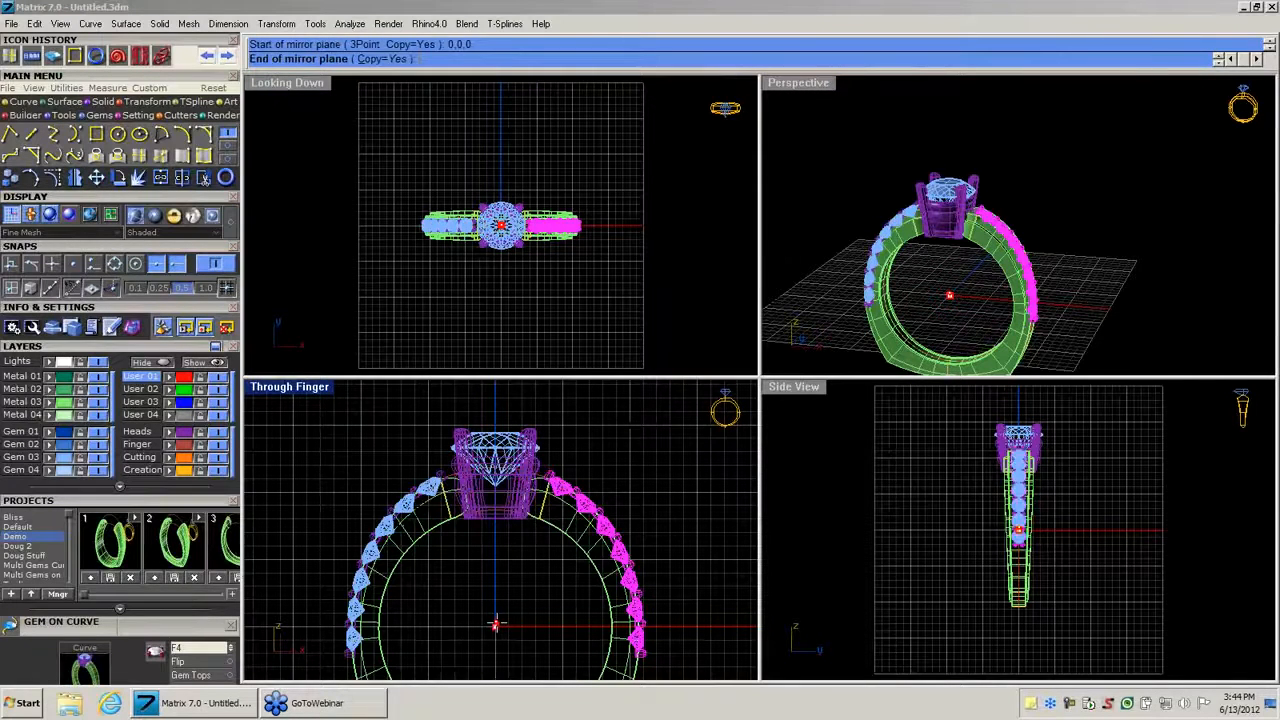
click(498, 628)
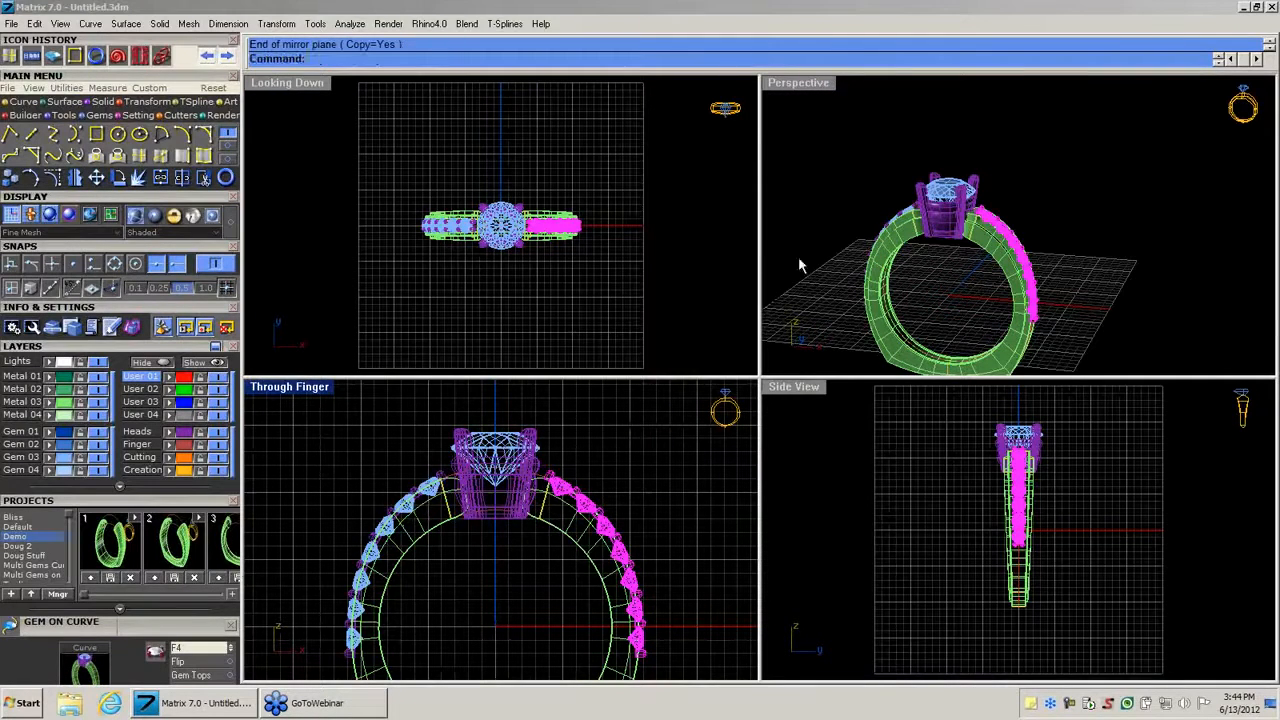
click(819, 133)
Trim the centre head's base with the finger cutter so it no longer protrudes into the finger opening.
double_click(817, 84)
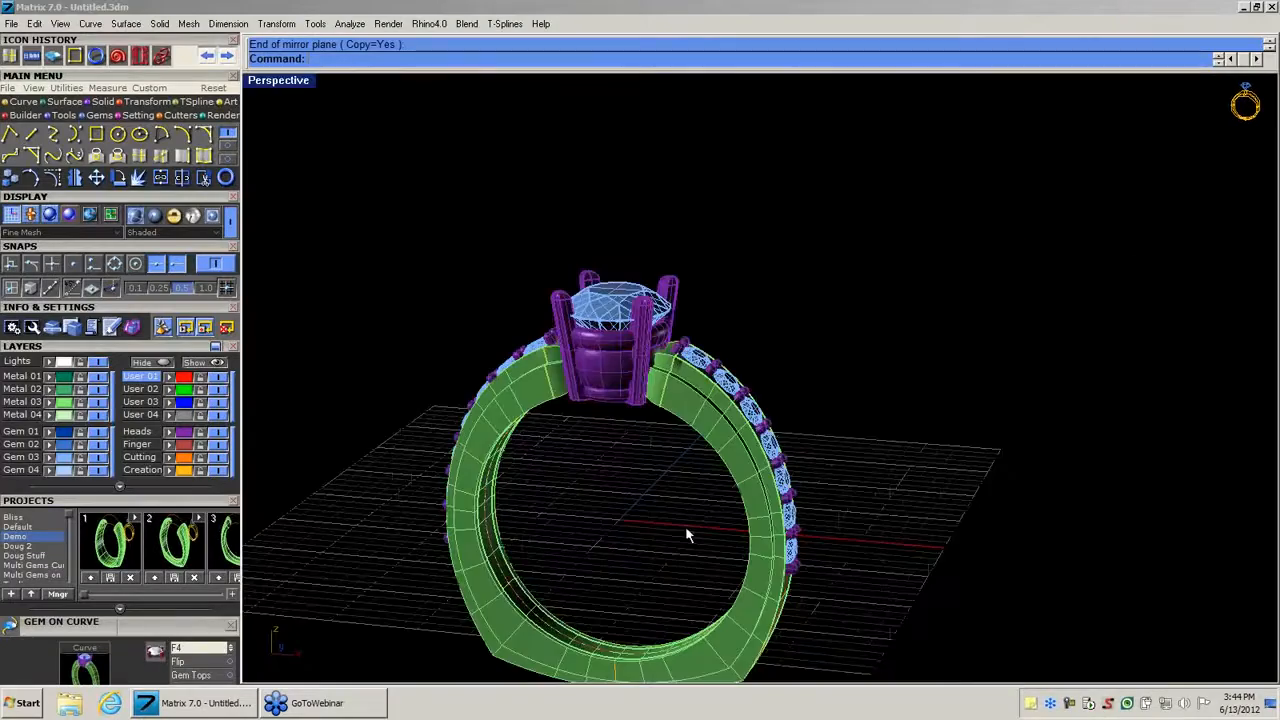
right_drag(645, 547, 740, 418)
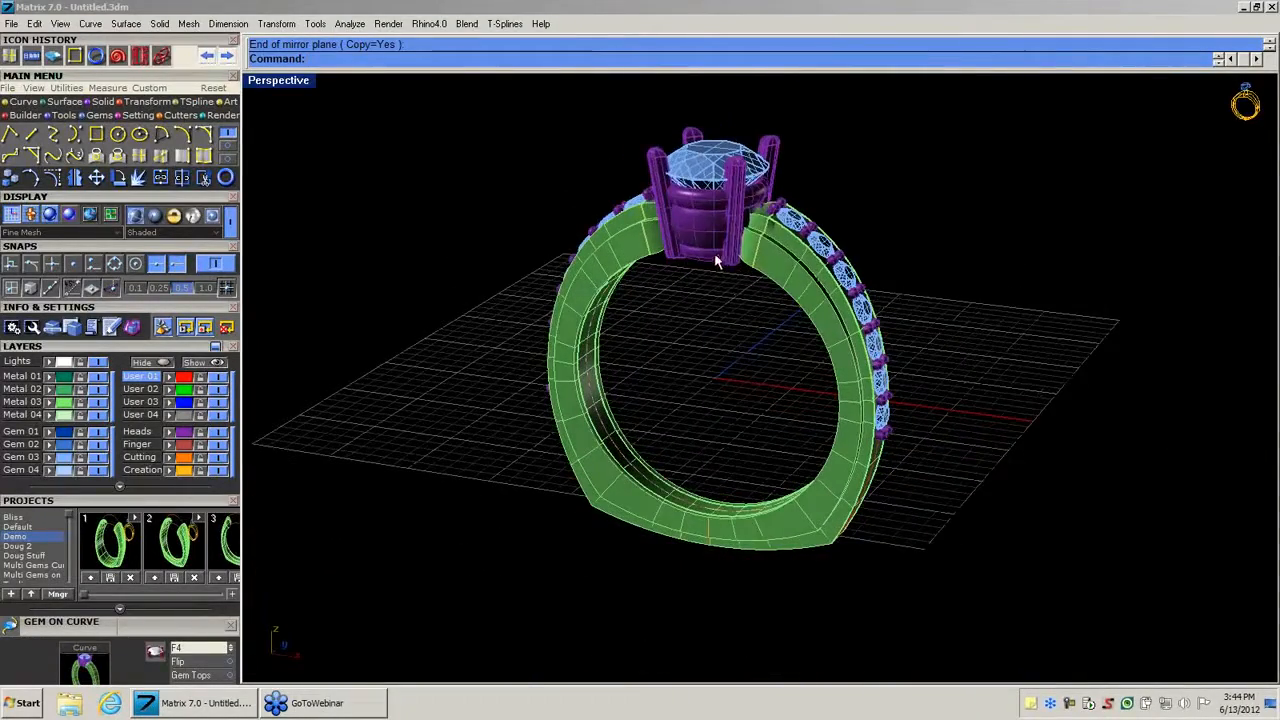
click(716, 260)
click(178, 116)
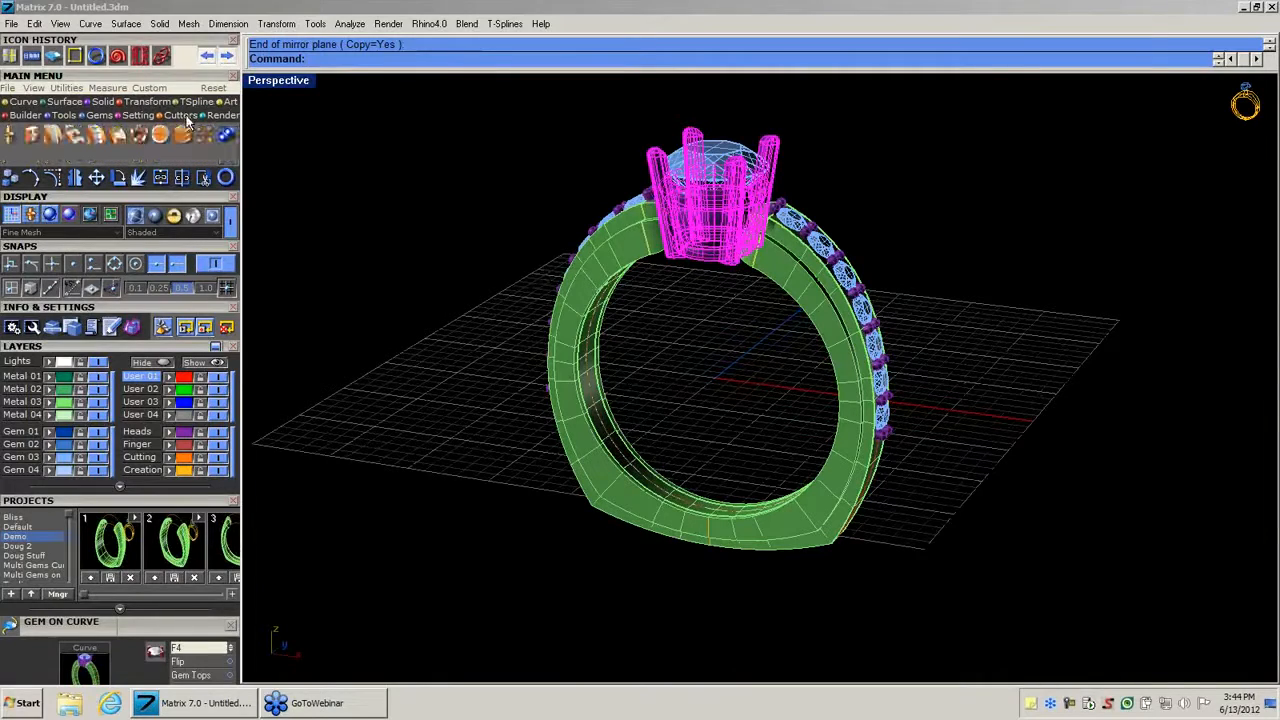
click(160, 137)
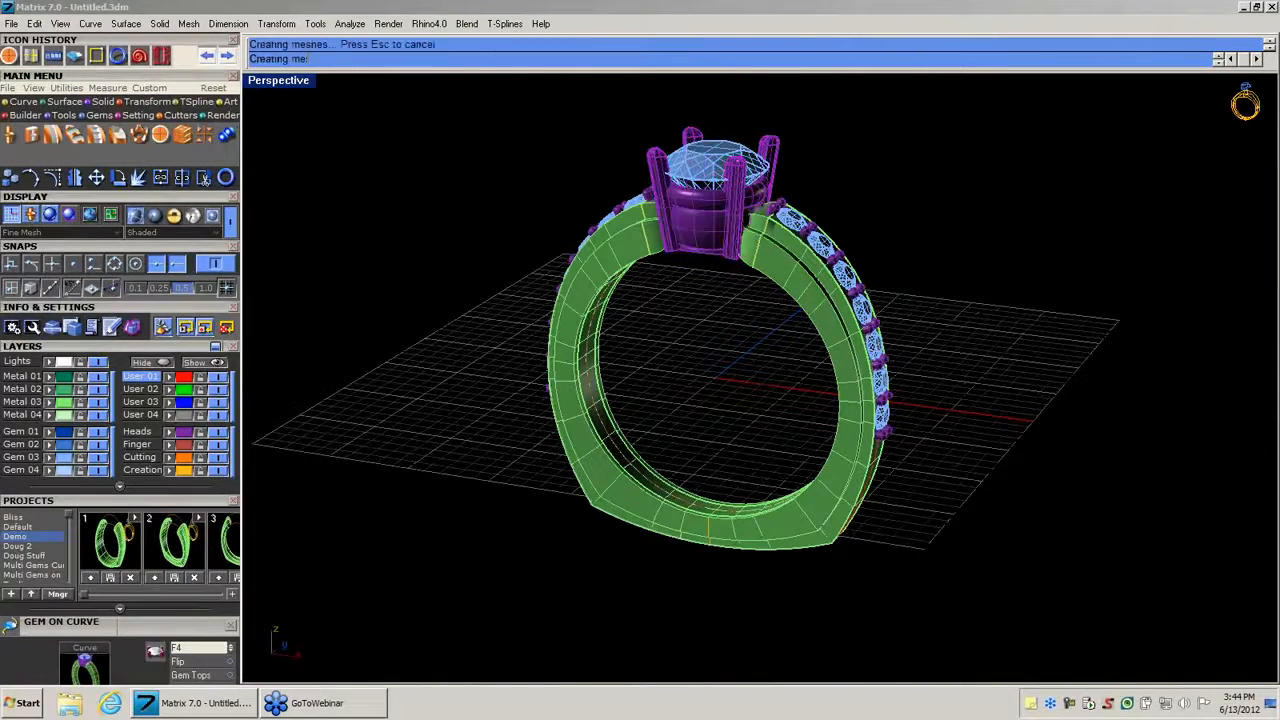
Examine the ring from above and at an angle, checking the trimmed head and the accent gems on both shoulders.
right_drag(747, 300, 668, 437)
right_drag(708, 323, 721, 360)
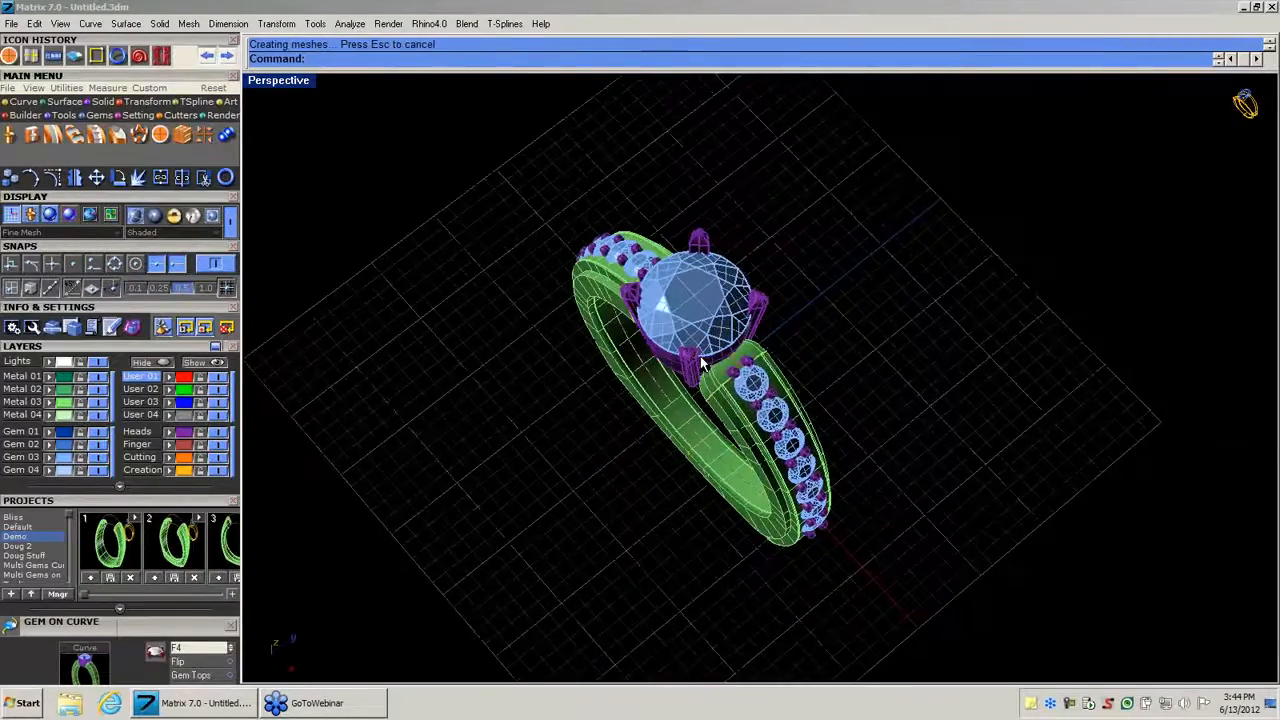
scroll(721, 360, up, 4)
scroll(722, 366, up, 2)
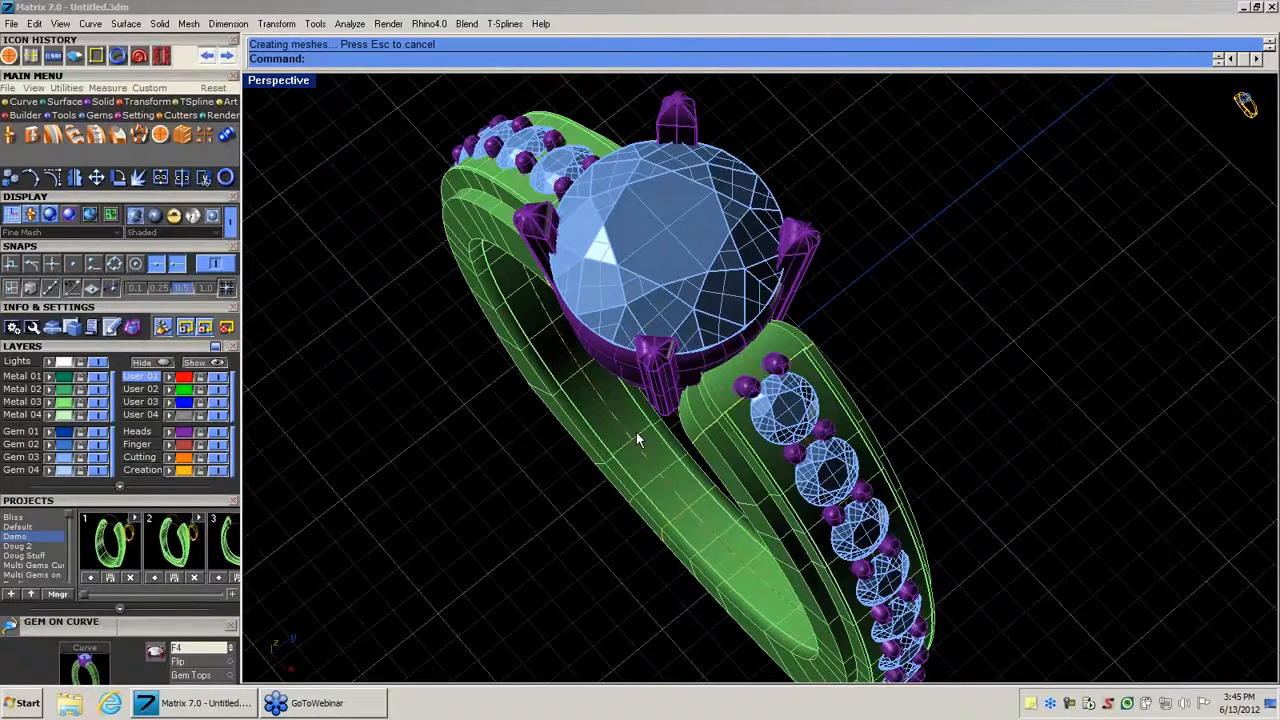
right_drag(637, 432, 717, 374)
scroll(772, 355, down, 2)
scroll(767, 387, up, 2)
scroll(767, 387, down, 2)
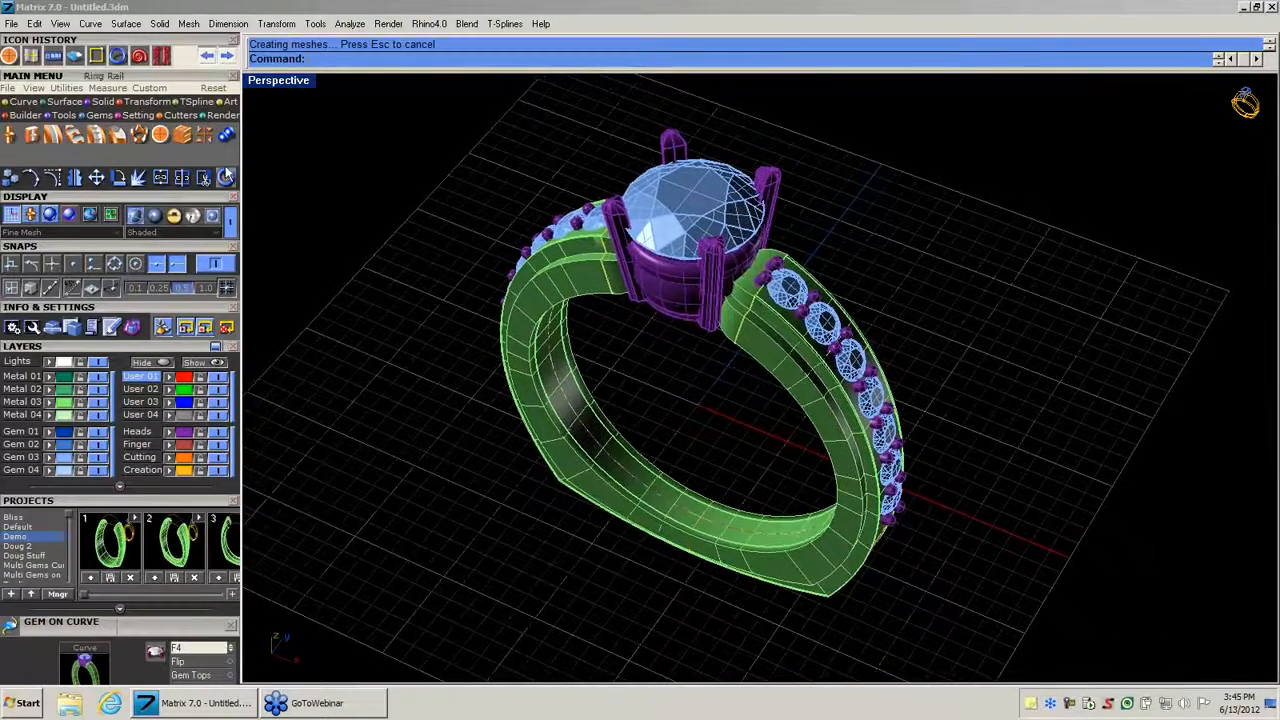
Review the layer materials in V-Ray and render the ring at 640x480 in the Classic (Fast) style.
click(222, 116)
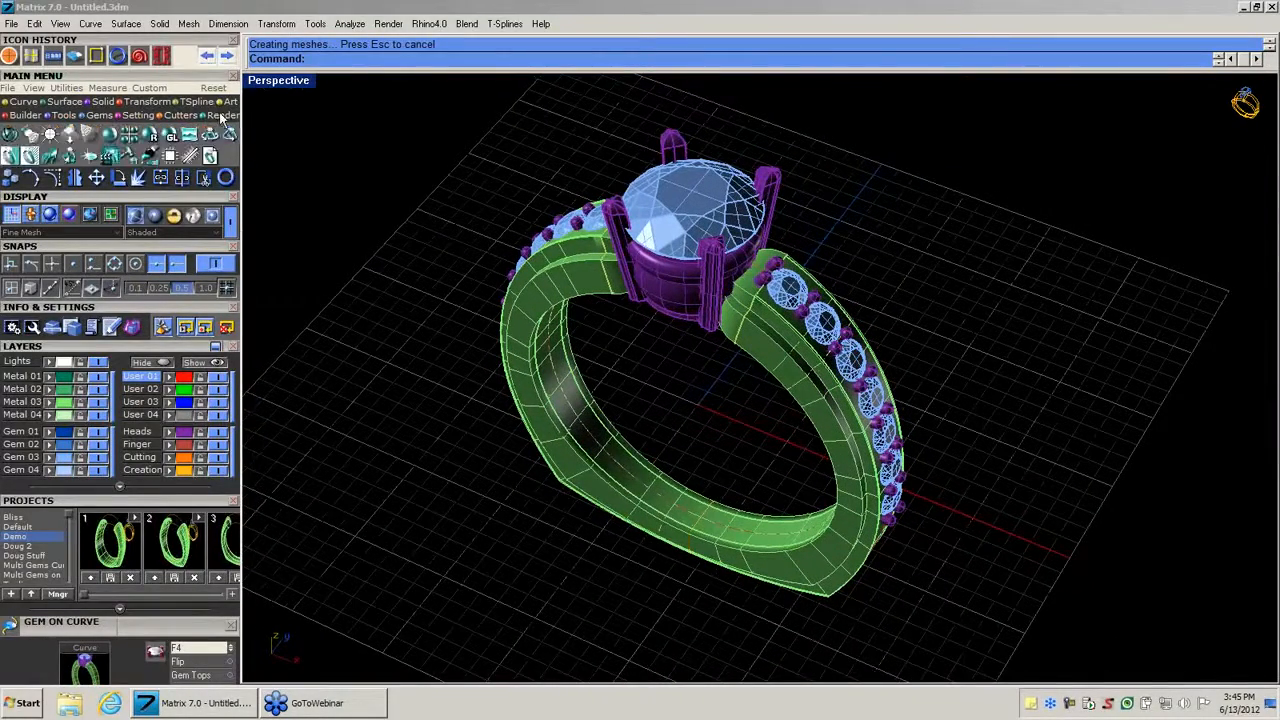
click(9, 135)
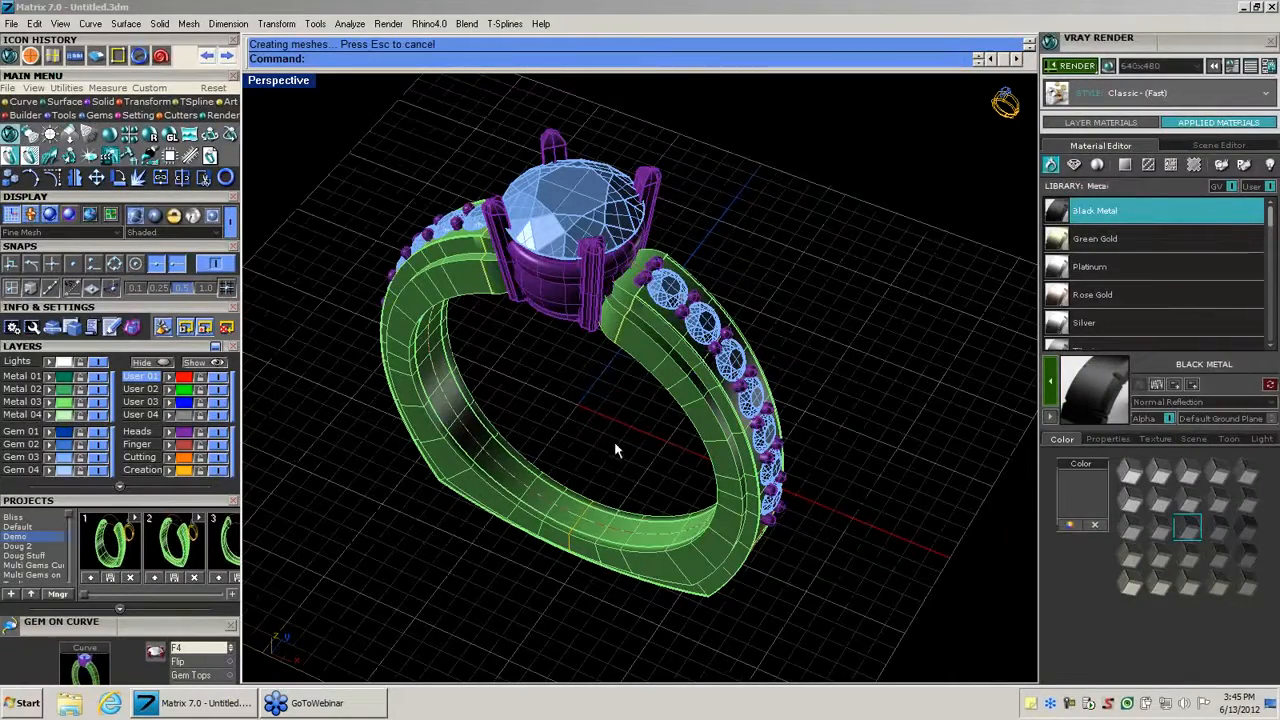
shift+right_drag(615, 442, 643, 444)
click(1095, 124)
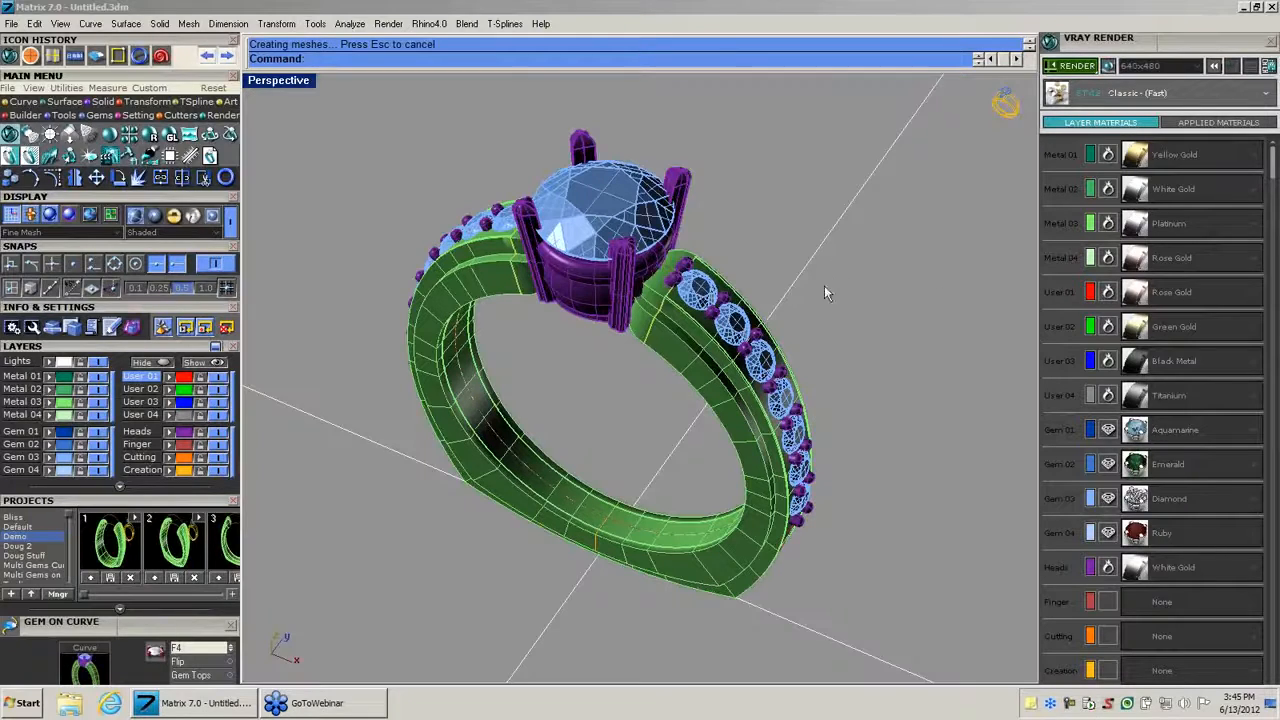
shift+right_drag(594, 403, 622, 400)
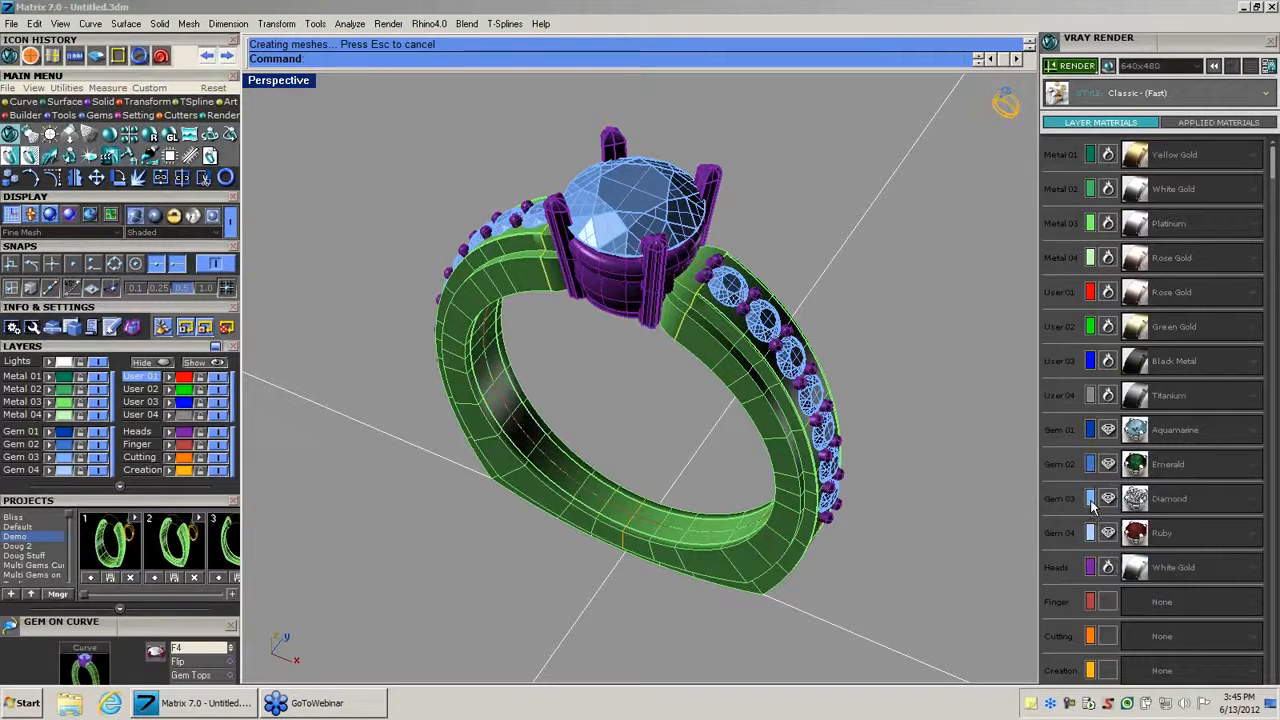
click(1080, 70)
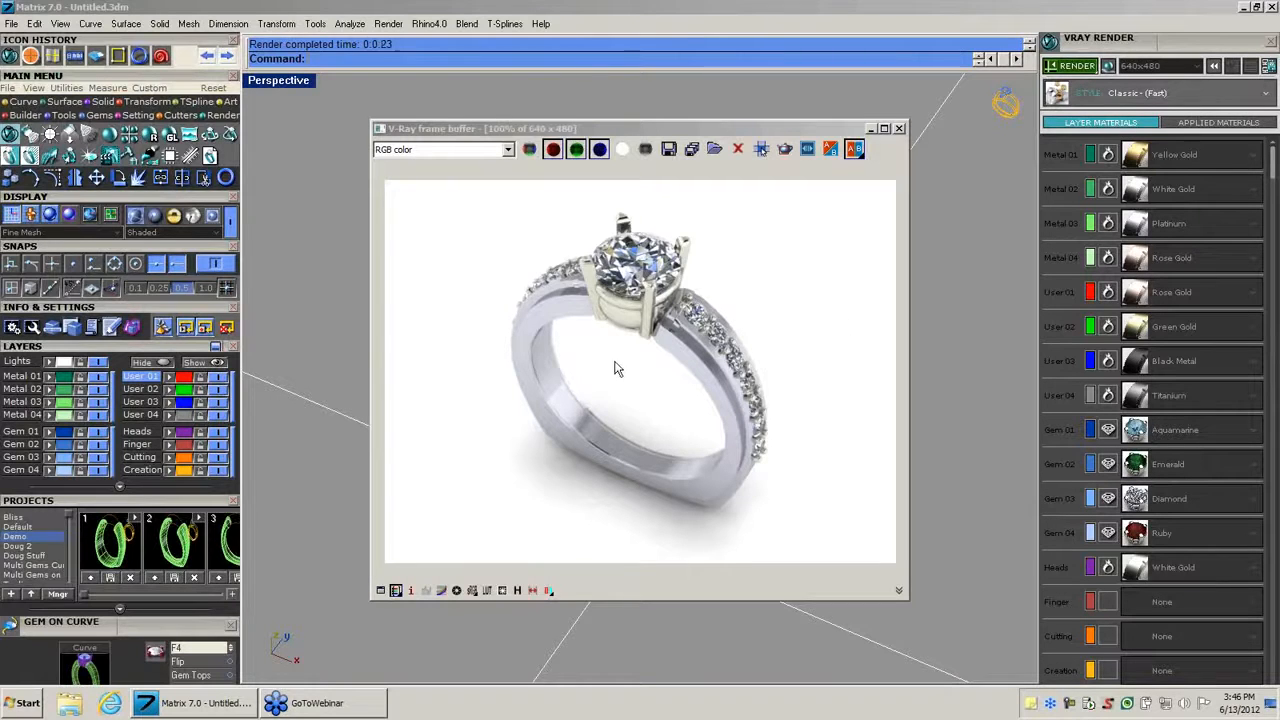
click(899, 129)
Apply the Yellow Gold metal material to the ring band on the Metal 03 layer.
click(1218, 122)
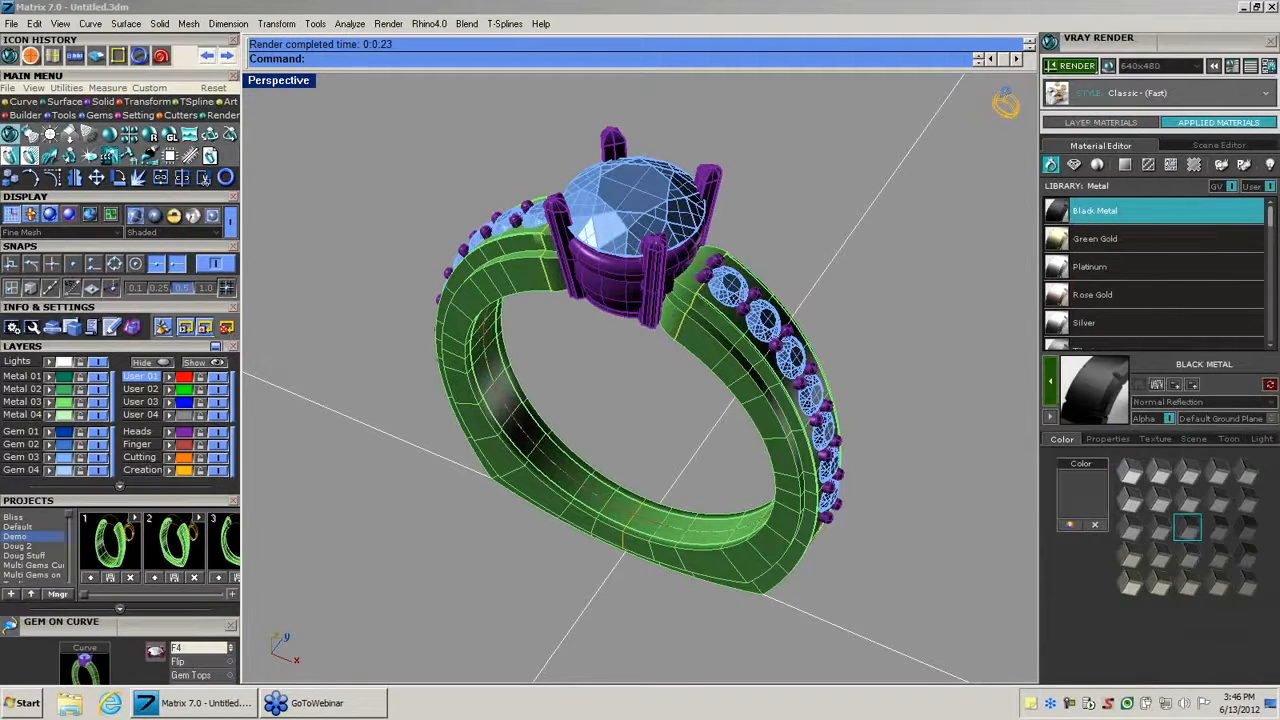
click(49, 402)
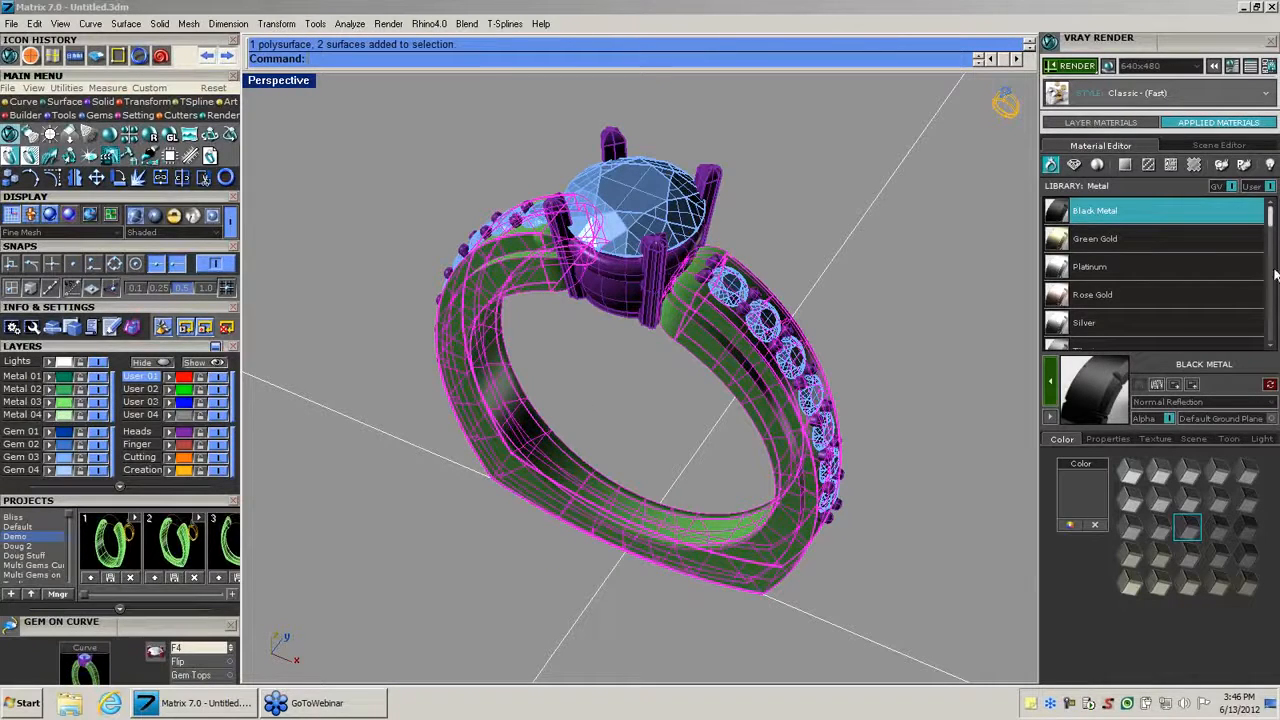
scroll(1160, 280, down, 4)
scroll(1255, 287, down, 3)
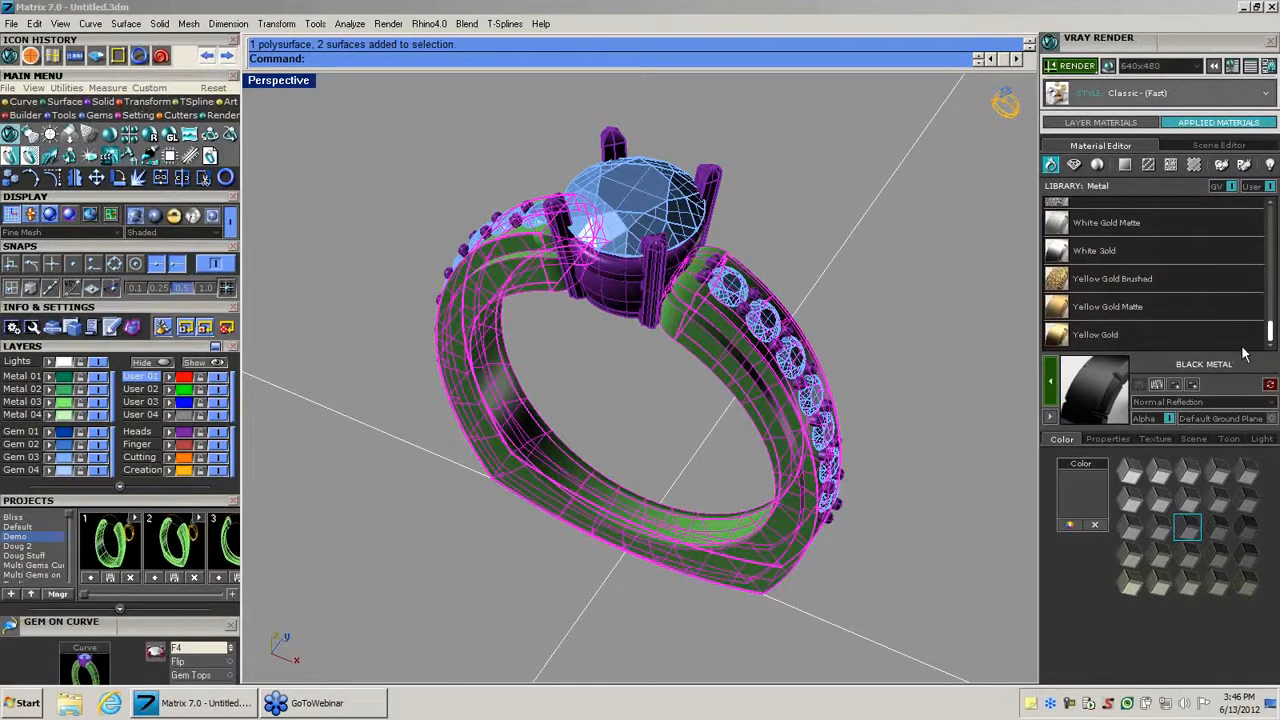
click(1078, 336)
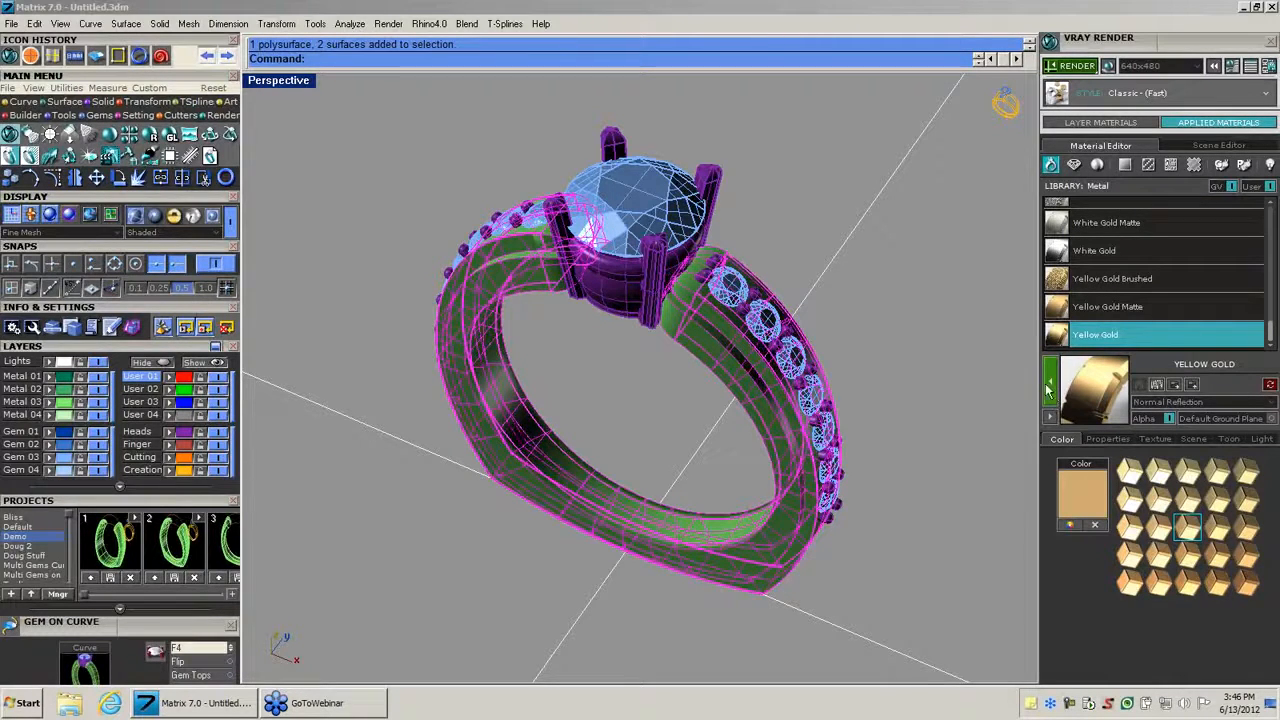
click(965, 396)
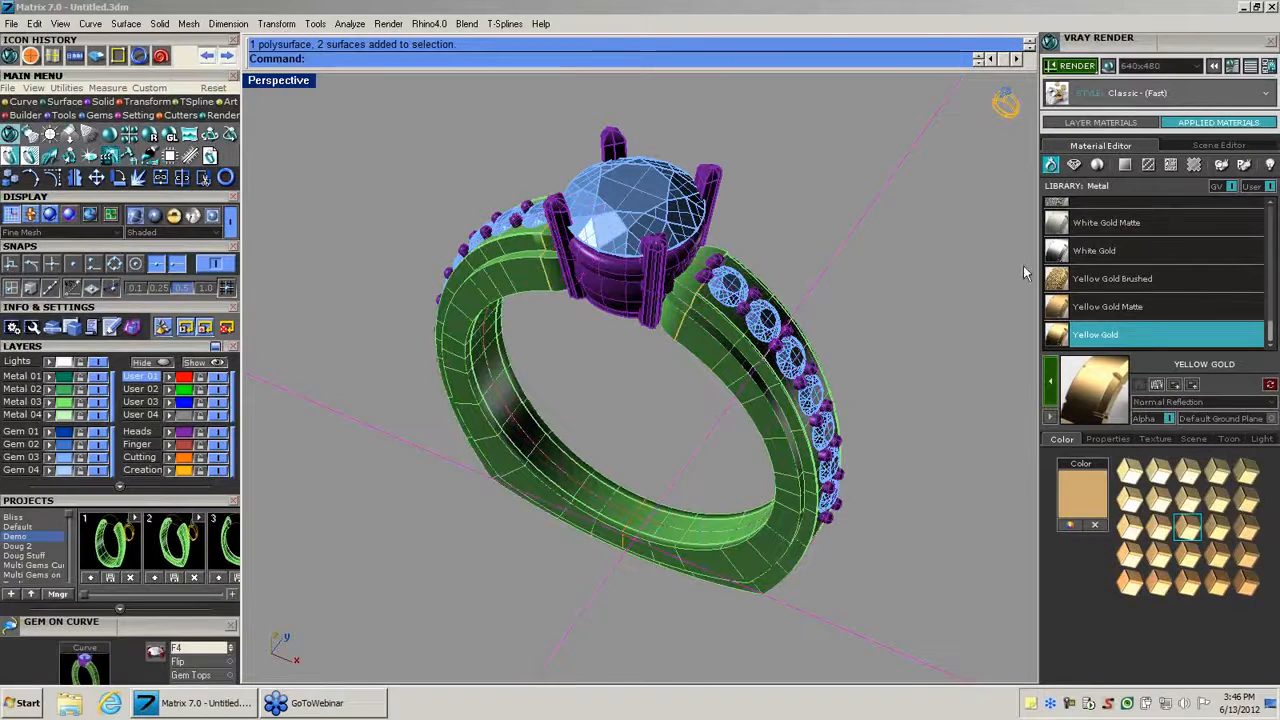
Apply the White Gold metal material to all the prongs and the centre head on the Heads layer.
click(182, 435)
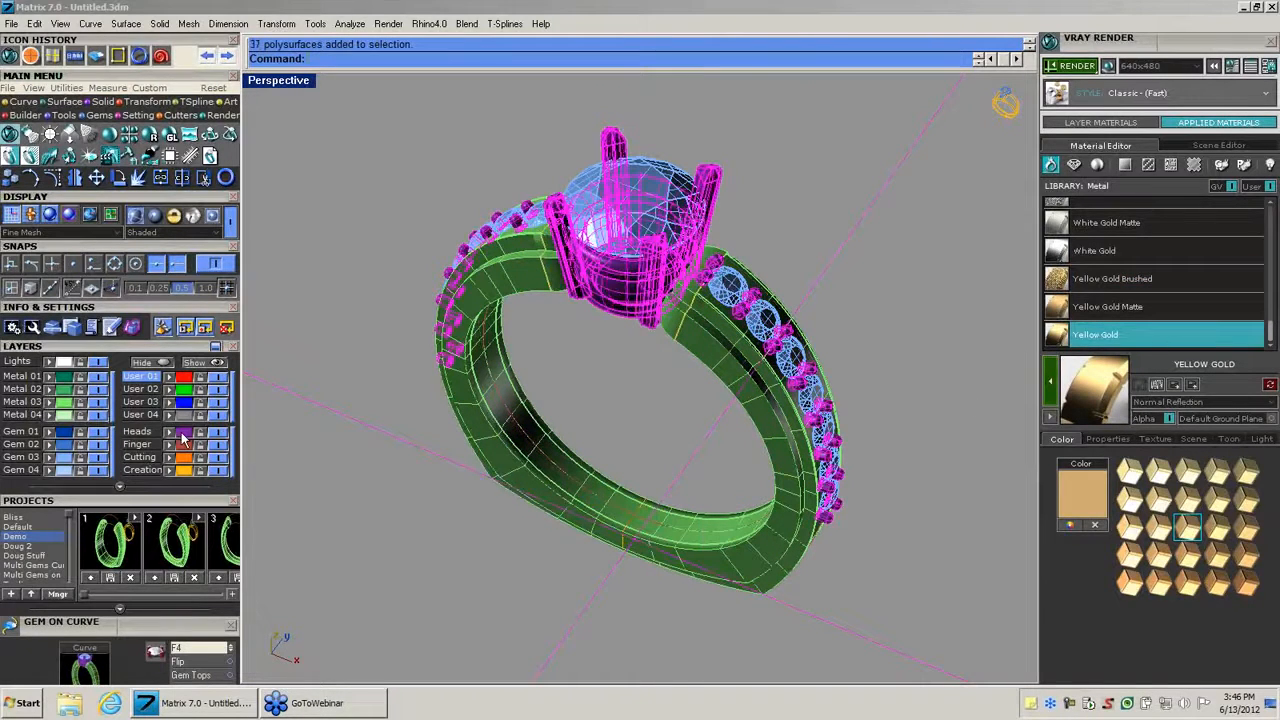
click(1110, 250)
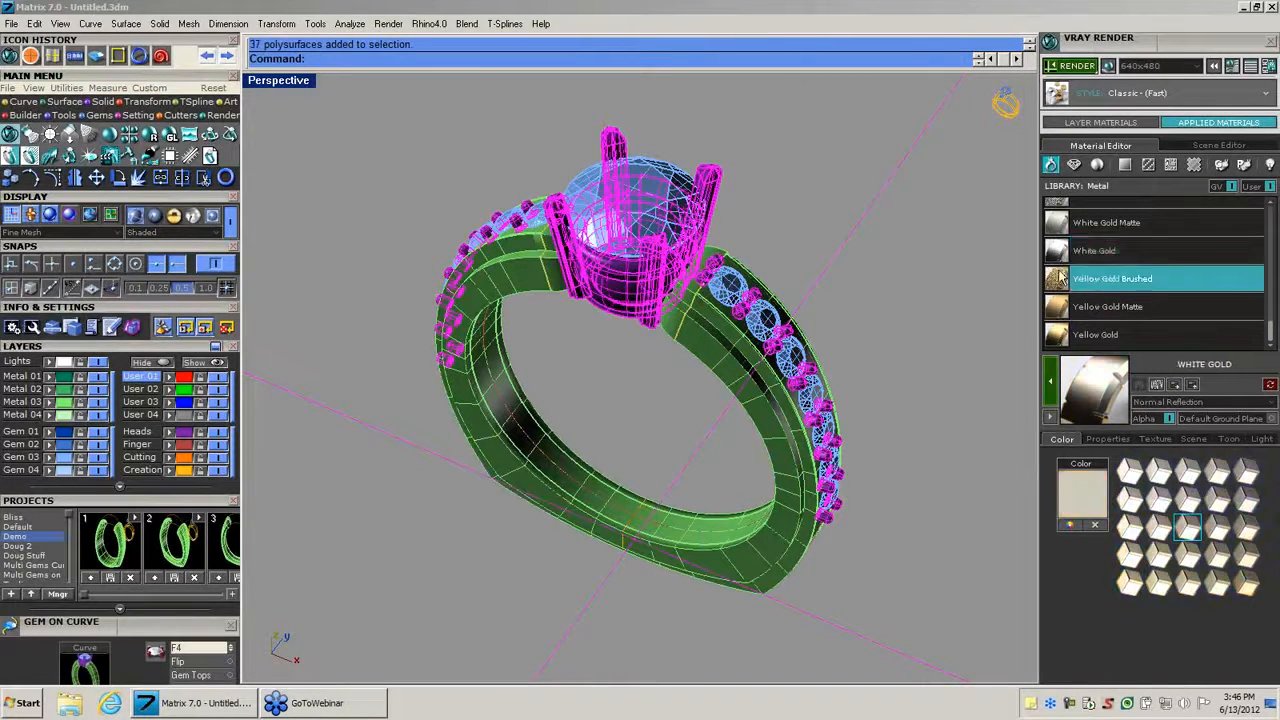
click(1048, 392)
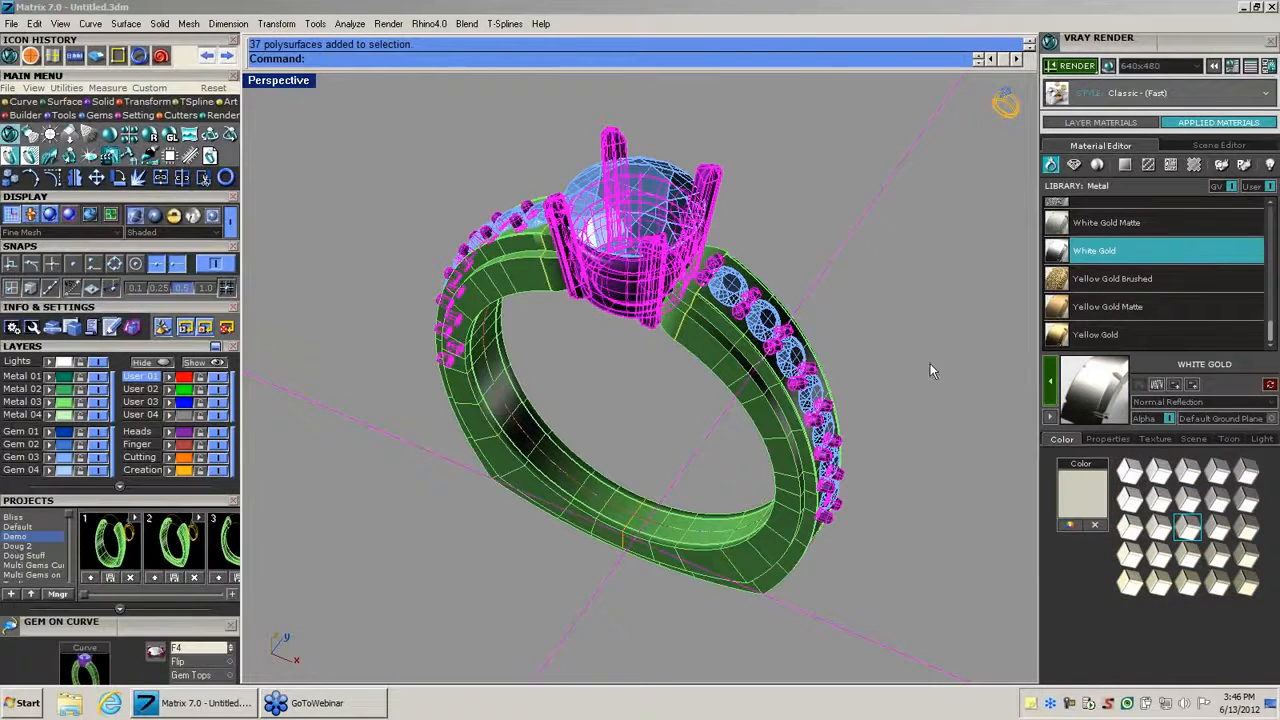
click(305, 234)
Move the large centre gem to the Gem 01 layer.
click(620, 189)
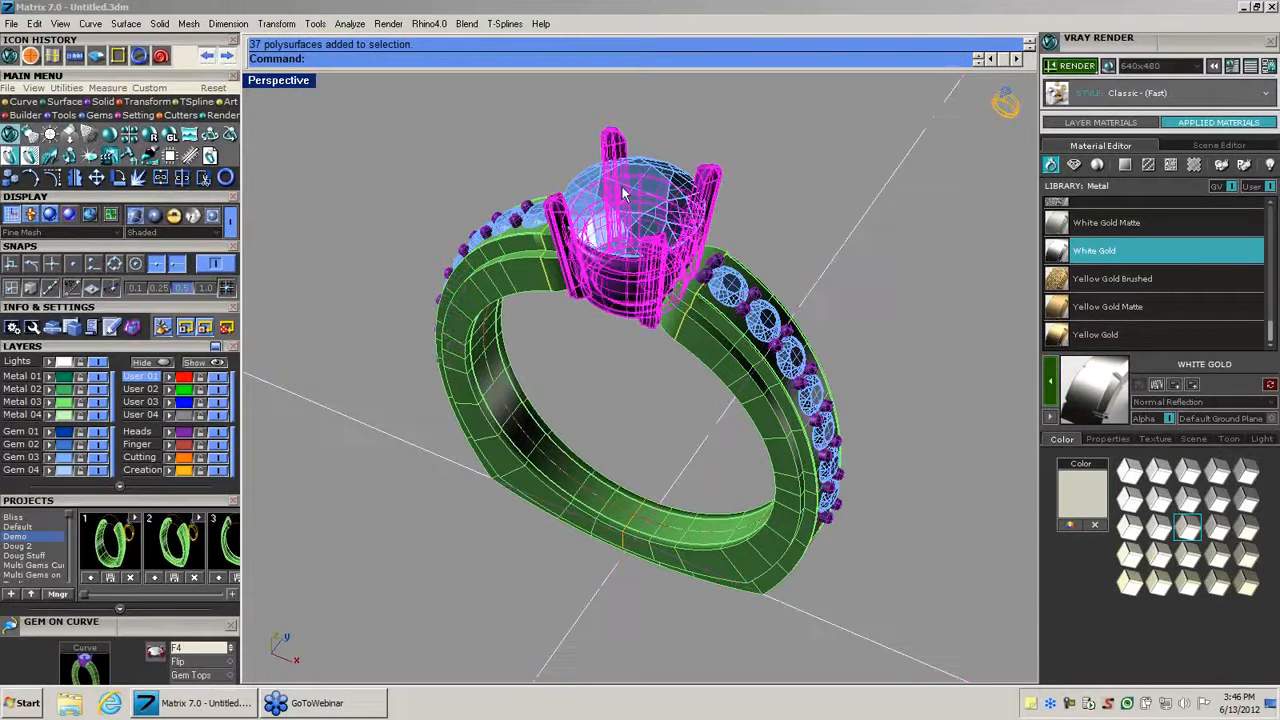
click(656, 163)
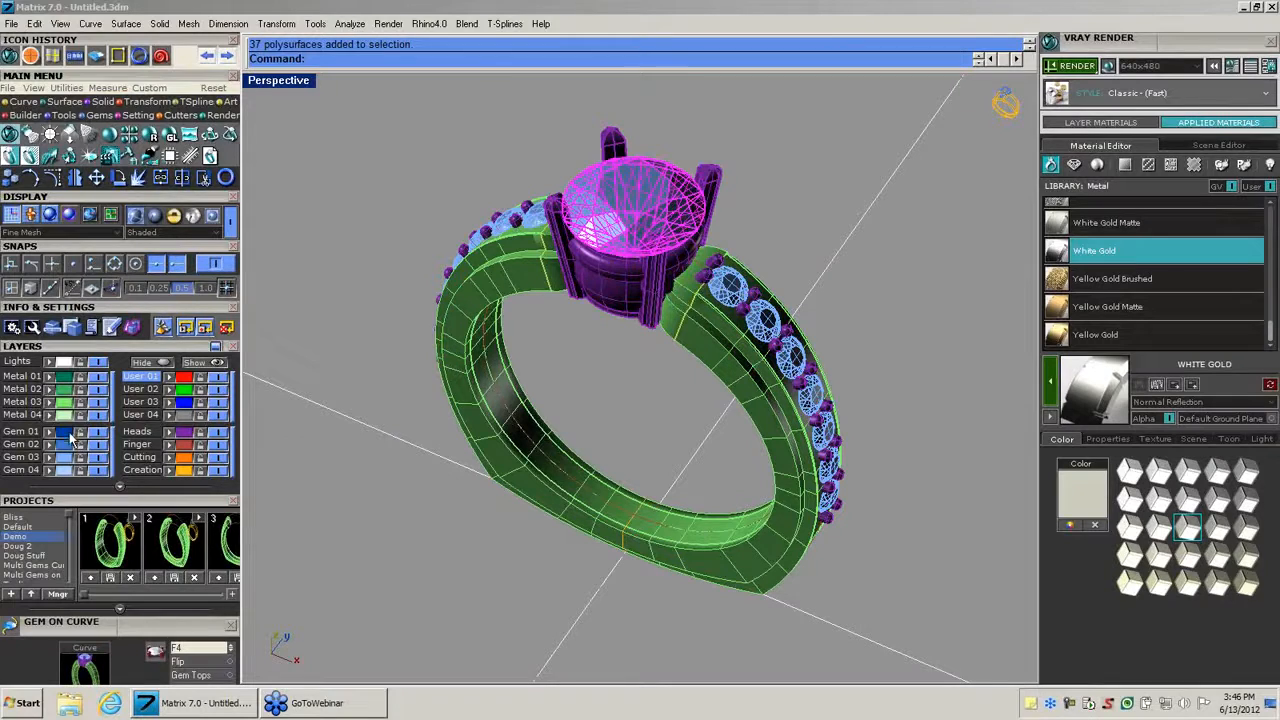
click(48, 433)
click(526, 368)
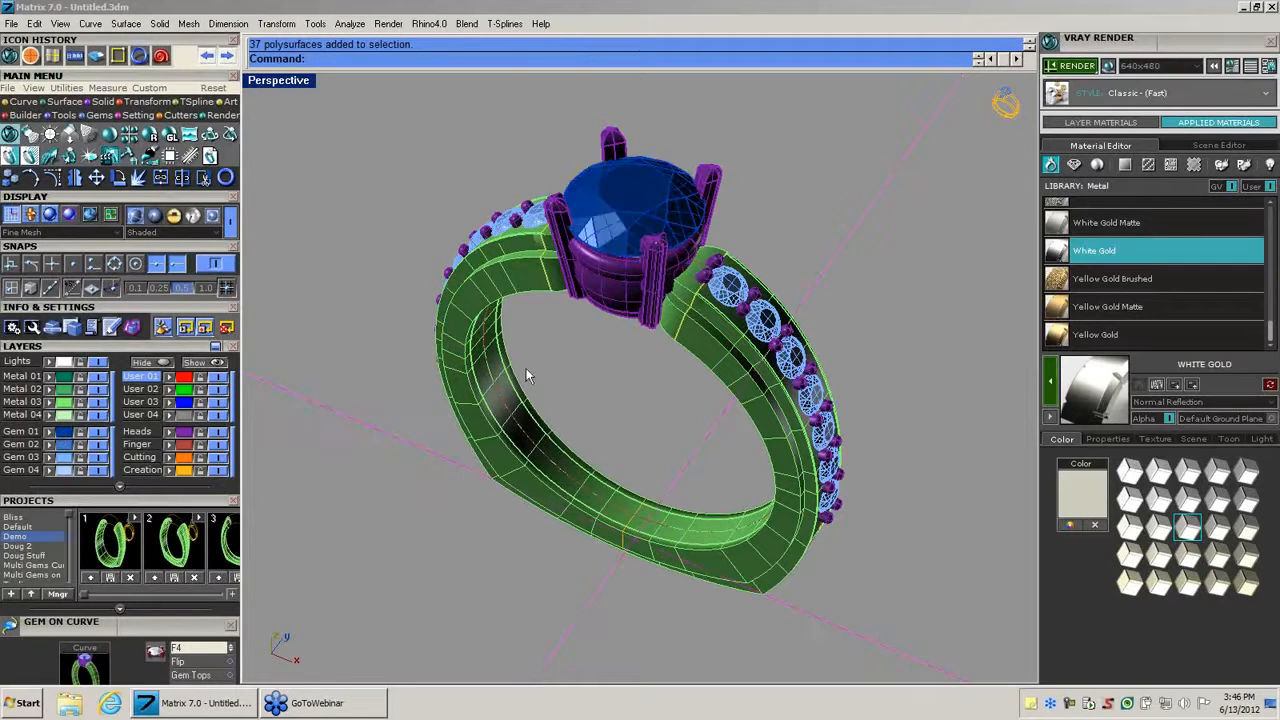
Apply the Diamond material from the Gem library to the accent gems on both shoulders.
click(58, 468)
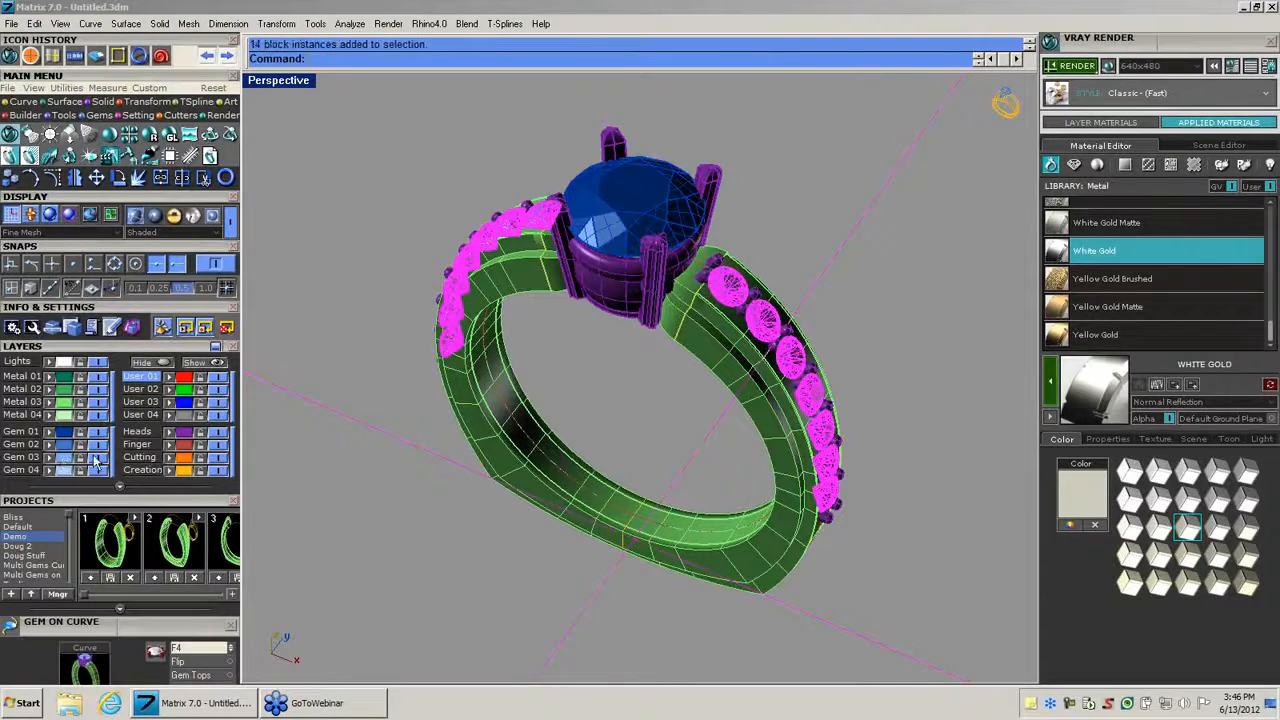
click(1237, 278)
click(1075, 167)
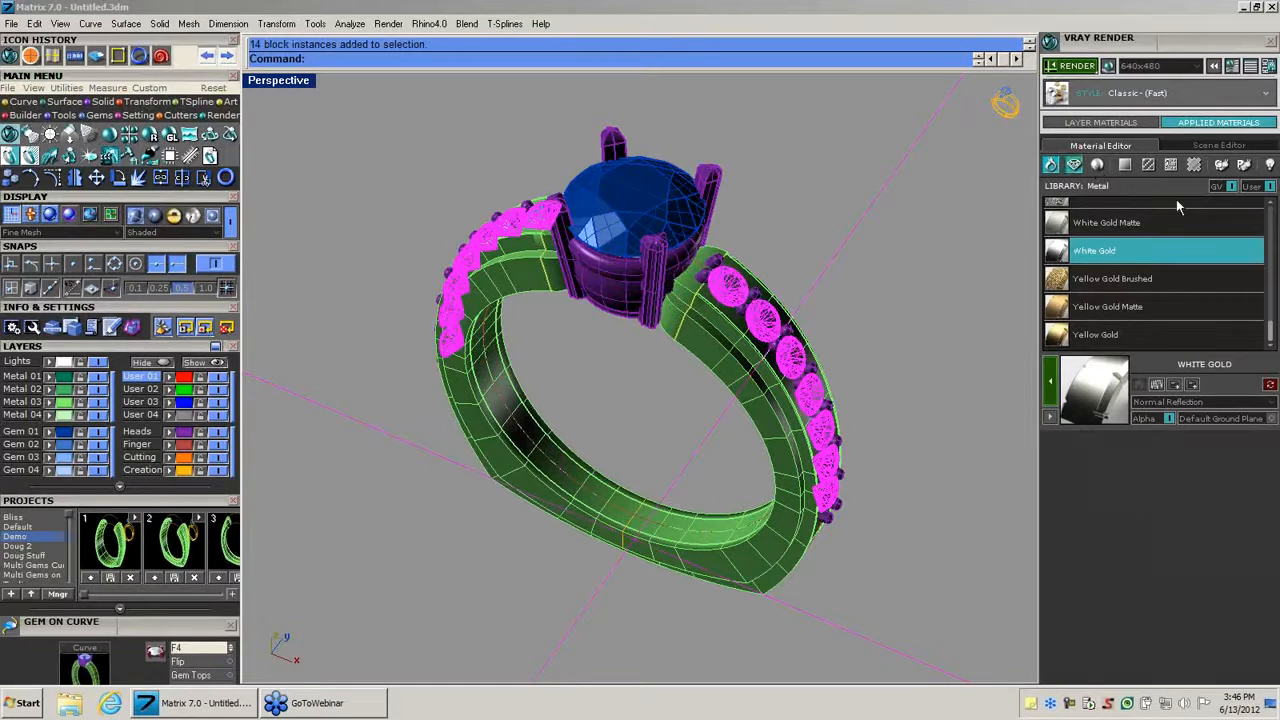
mouse_move(1271, 208)
mouse_down()
mouse_move(1259, 287)
mouse_move(1265, 226)
mouse_up()
click(1110, 314)
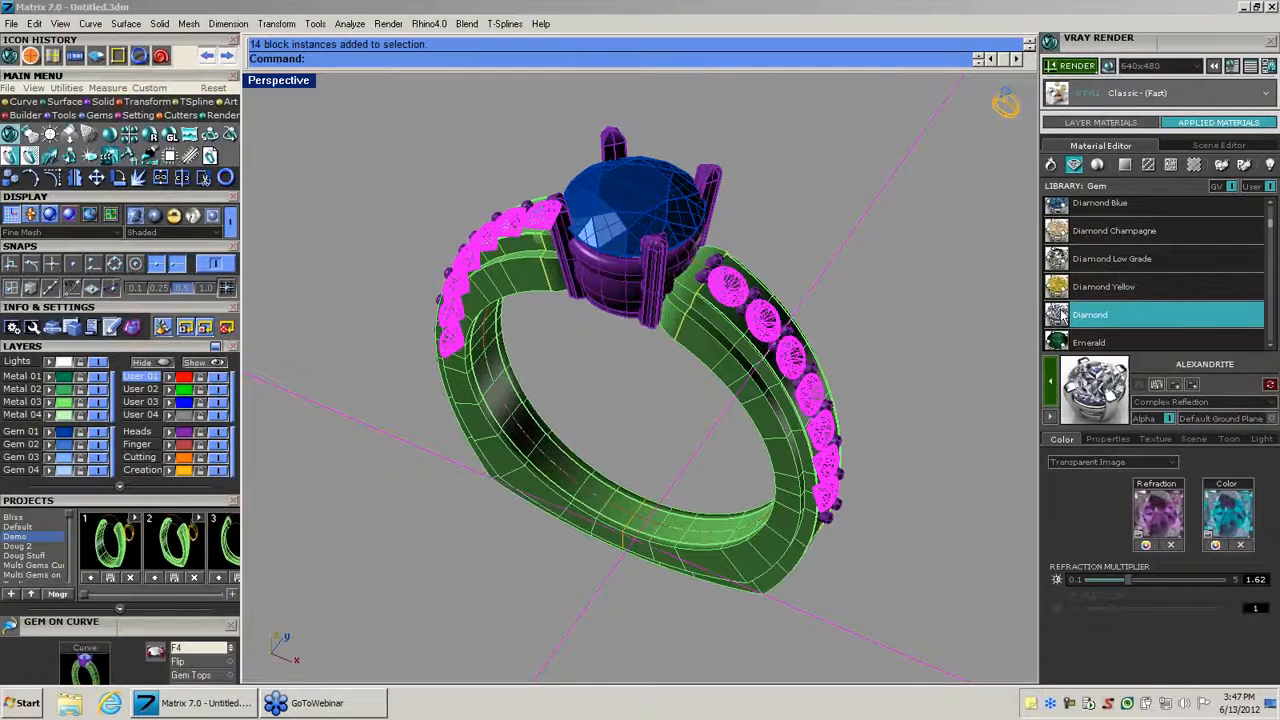
click(1051, 392)
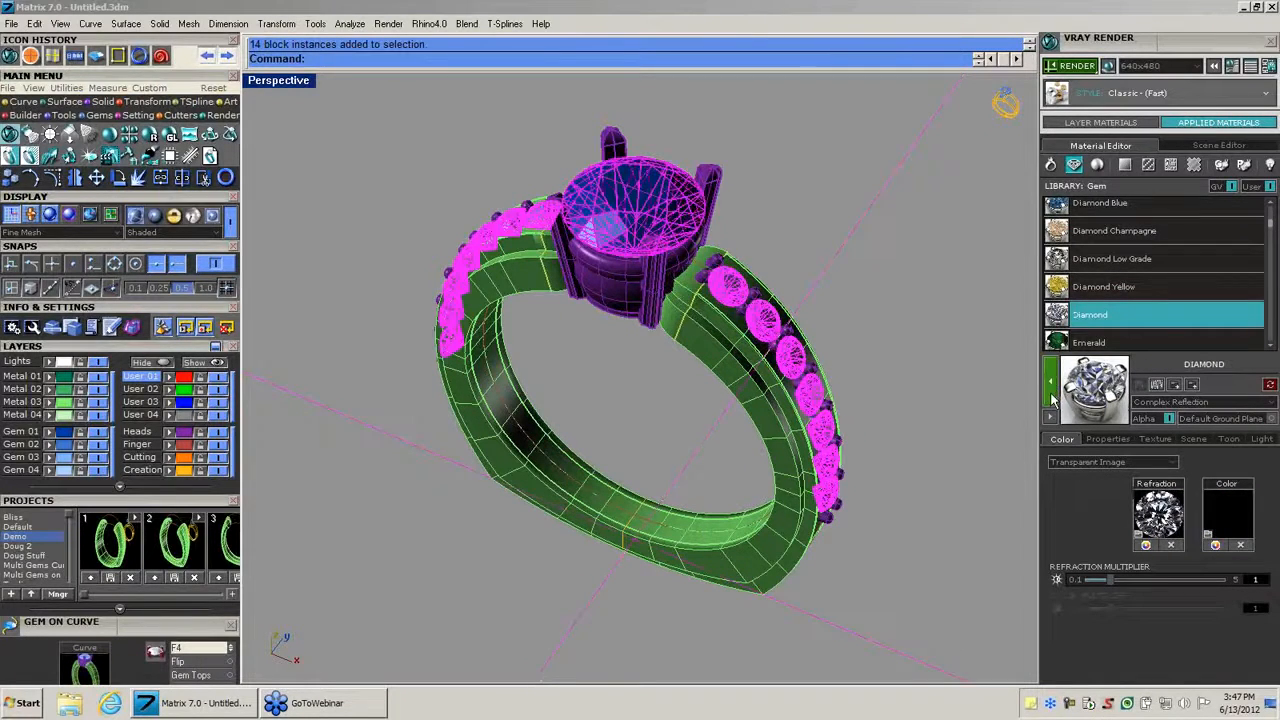
click(787, 247)
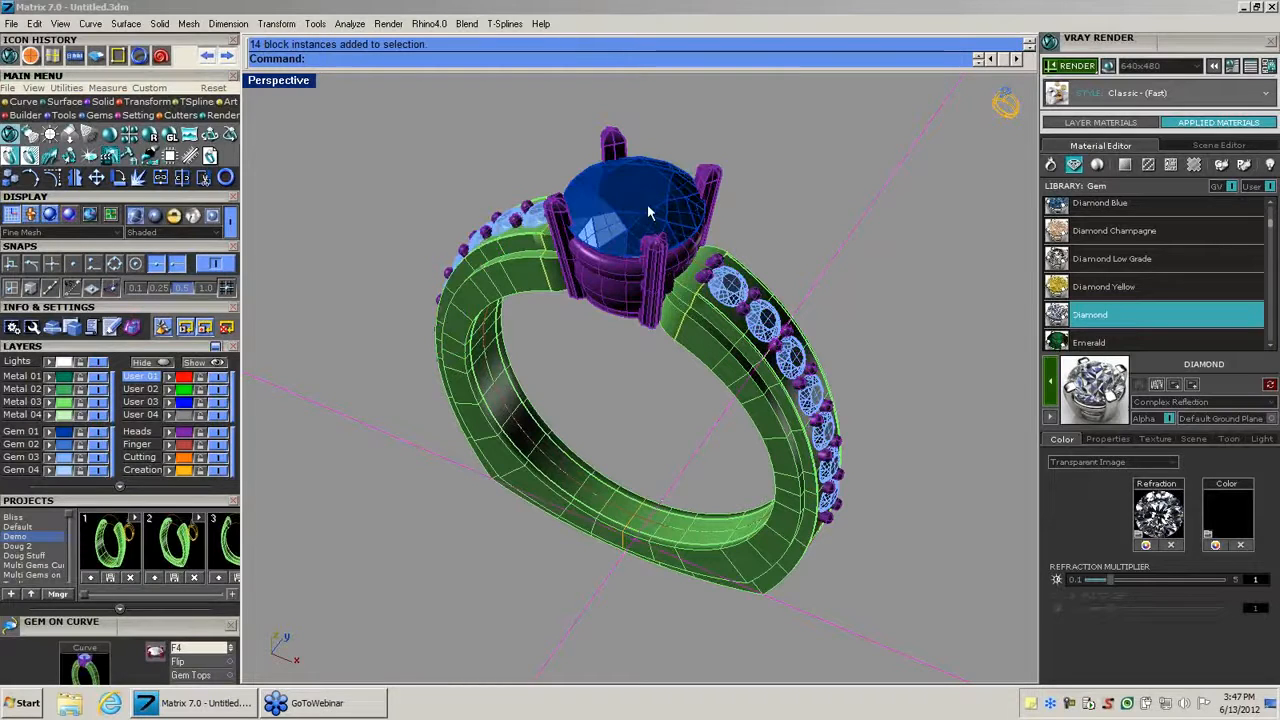
Assign the Diamond Blue gem material to the large centre gem.
click(622, 192)
click(656, 175)
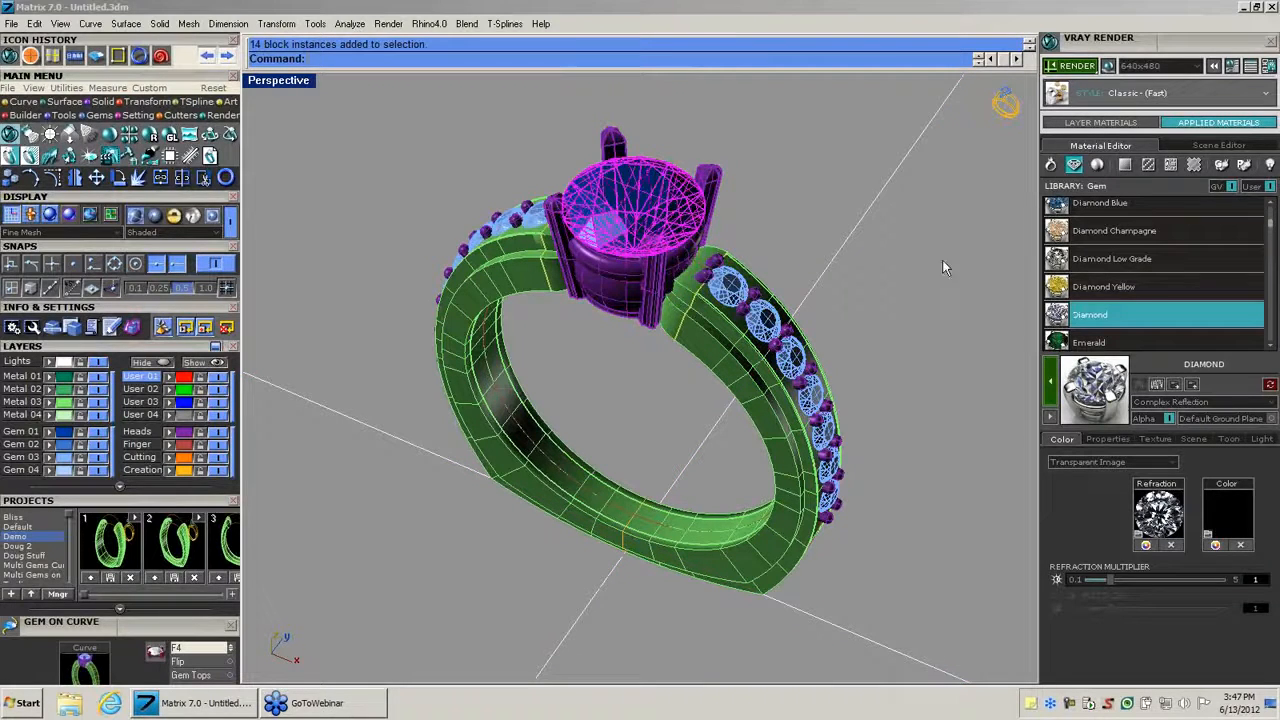
click(1073, 205)
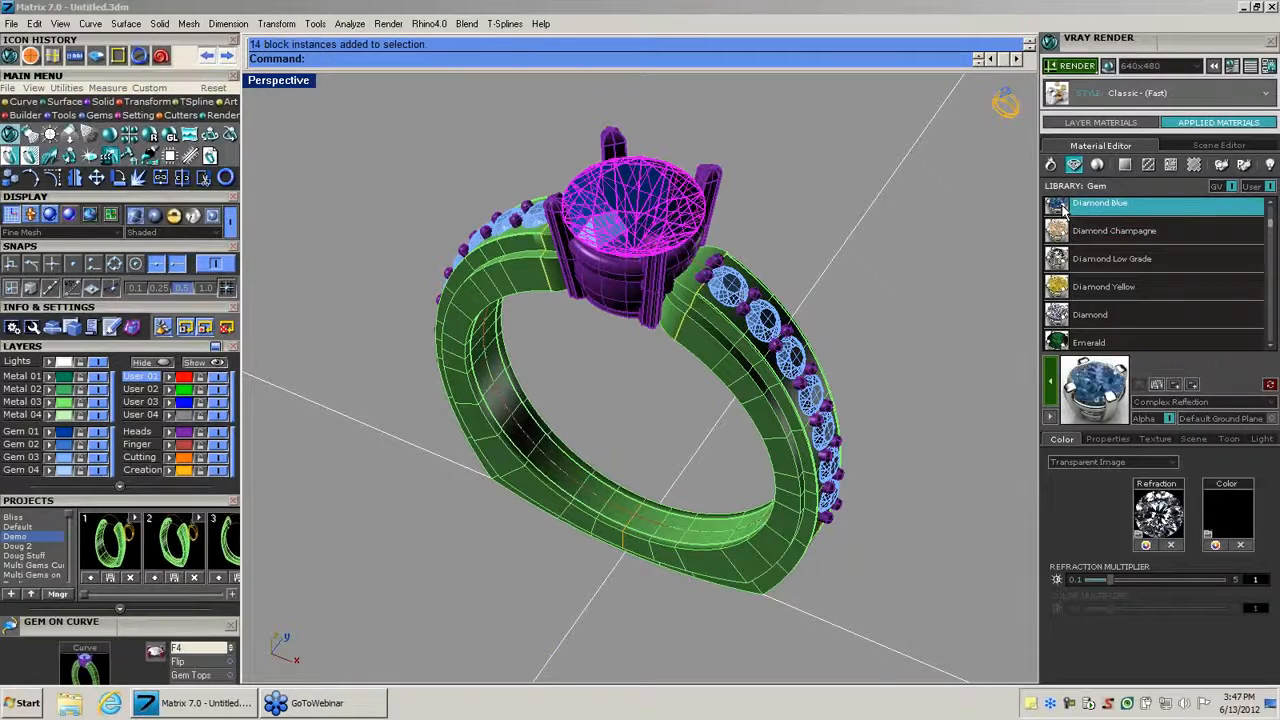
Recolour the centre gem's refraction map from blue to a more saturated teal green and save the edited map.
click(1146, 544)
drag(694, 179, 1123, 163)
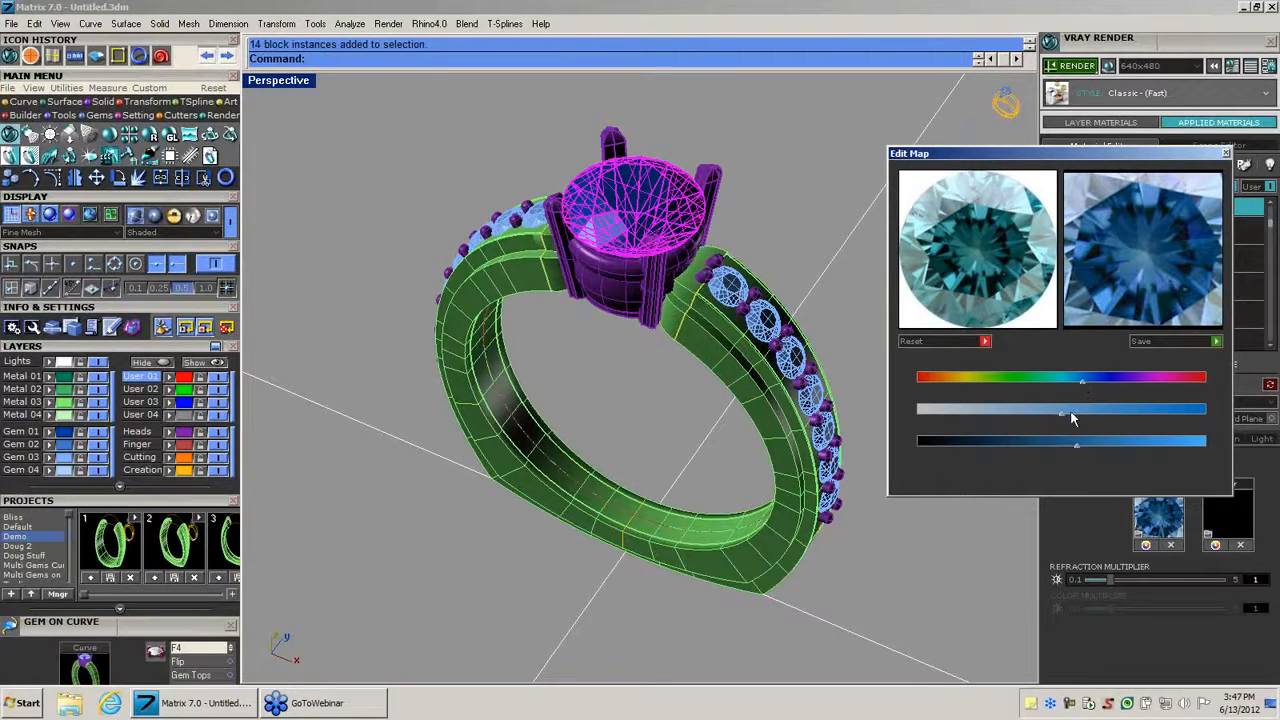
drag(1063, 420, 1059, 383)
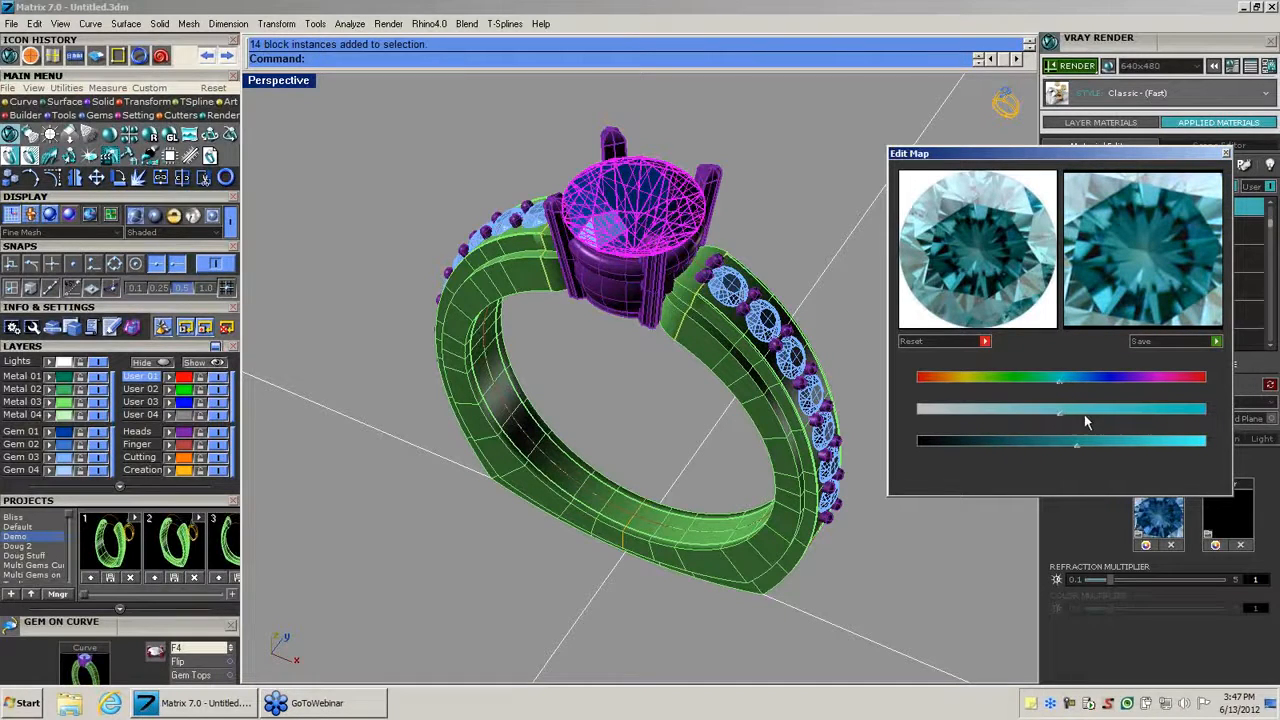
drag(1059, 418, 1053, 379)
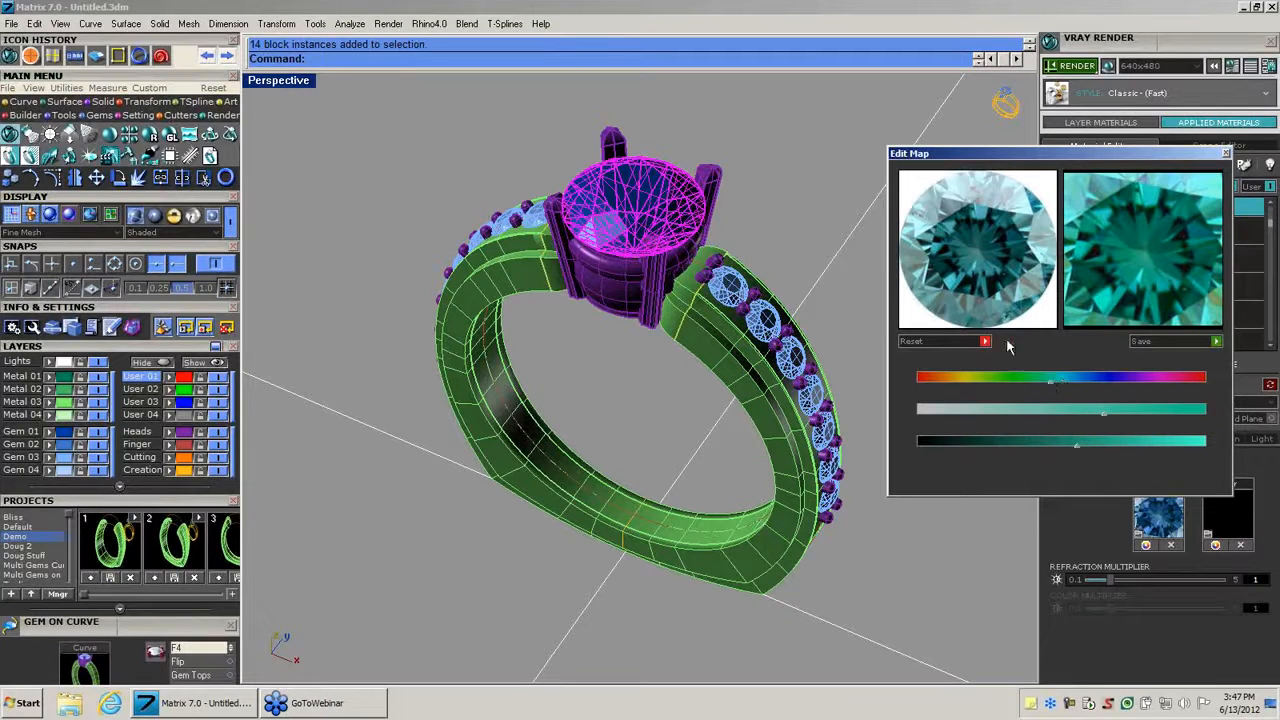
click(1217, 342)
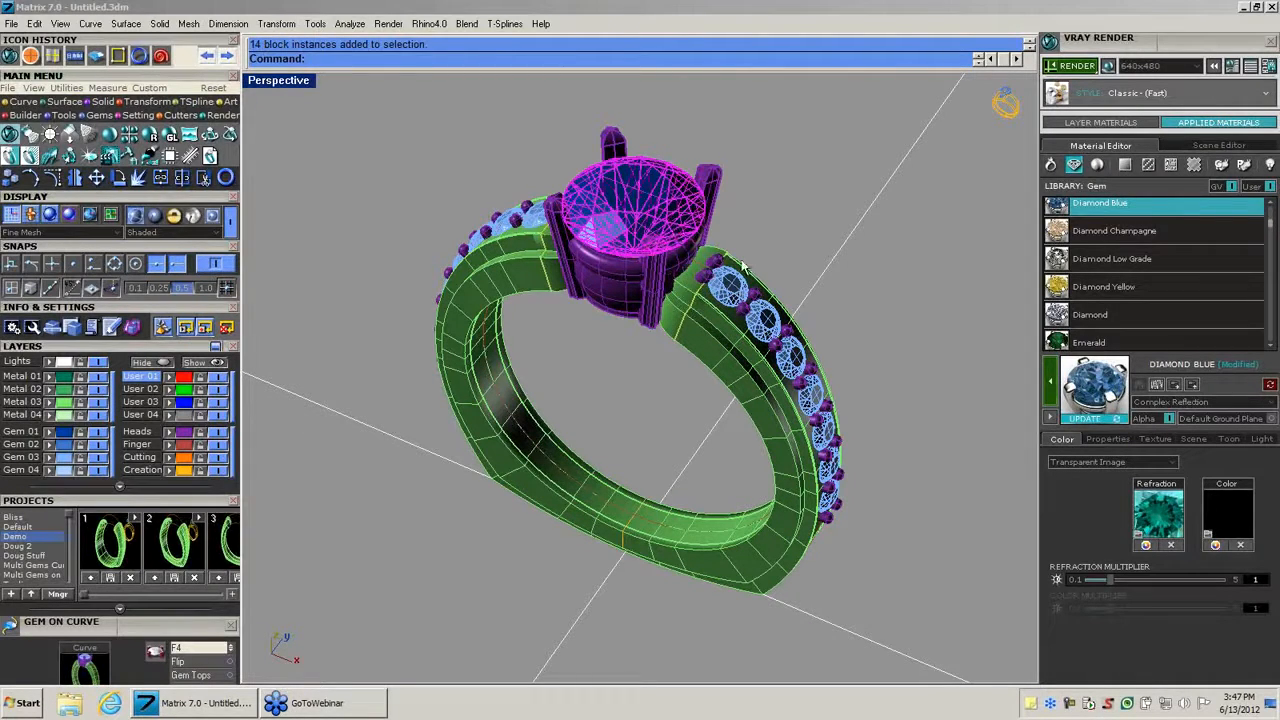
click(870, 260)
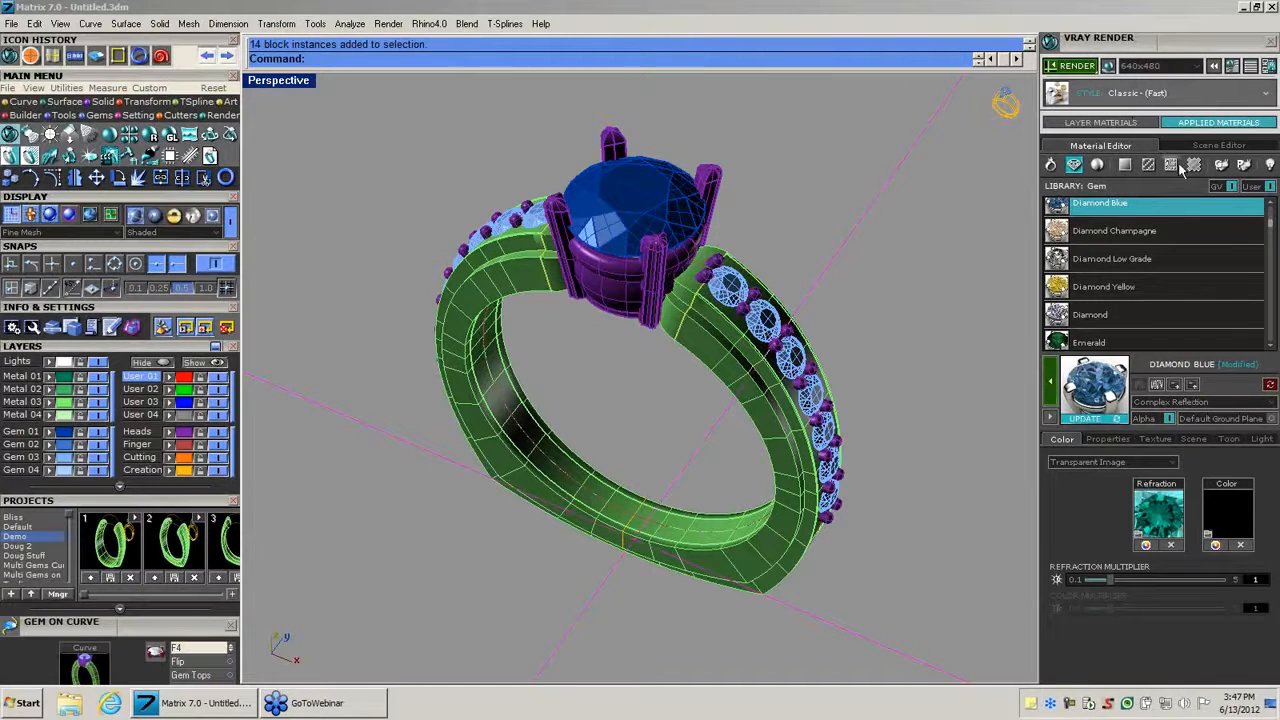
Browse the ground plane, architectural and fabric material libraries and apply Blue and White Fabric to the ground plane.
click(1129, 167)
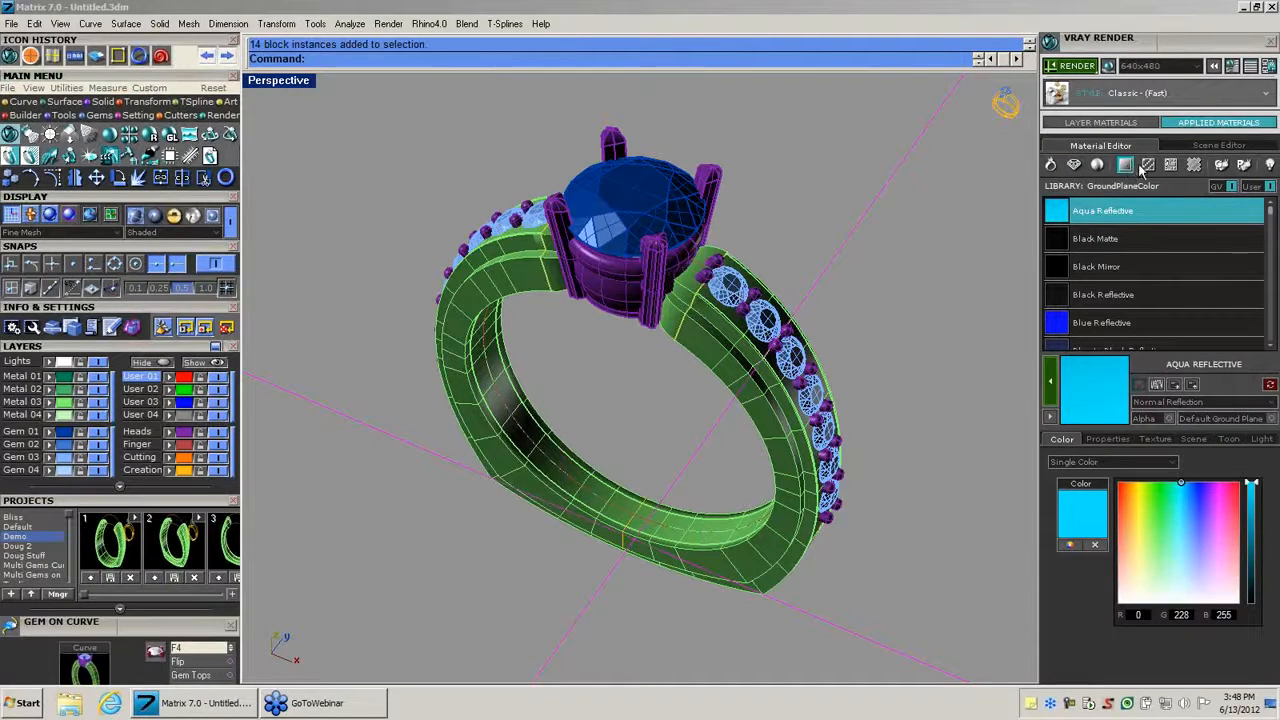
click(1150, 167)
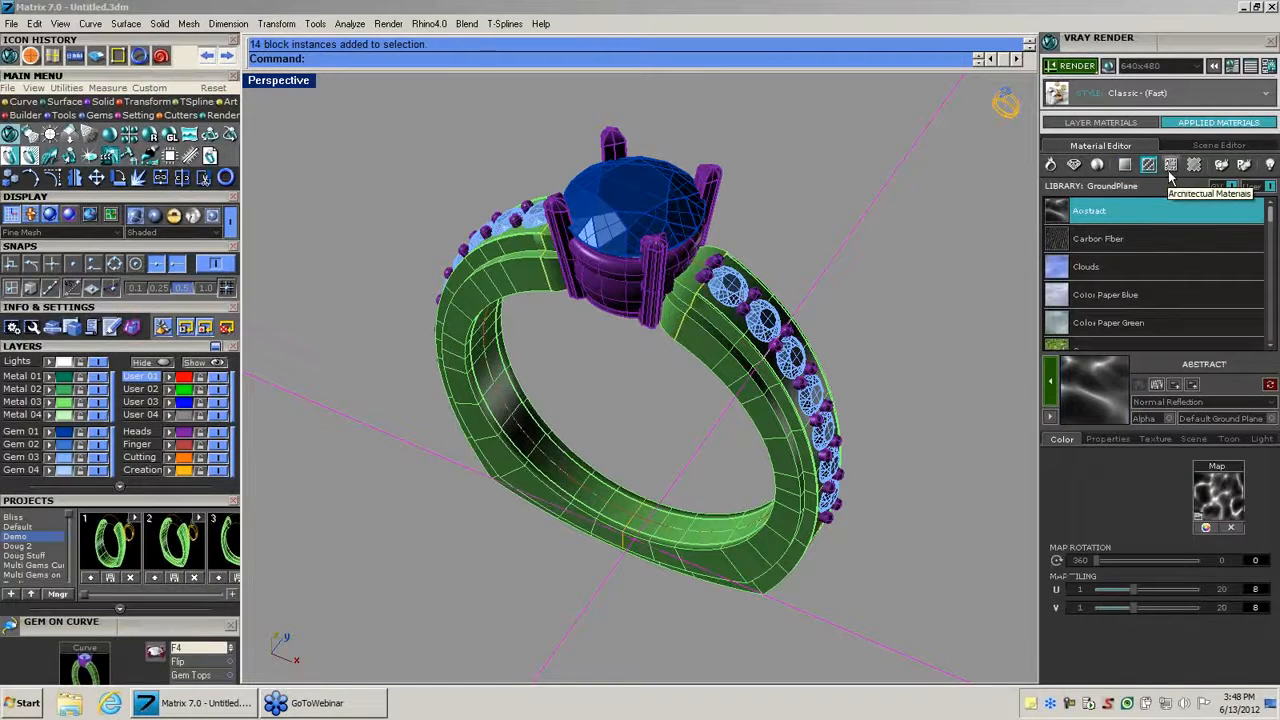
click(1172, 172)
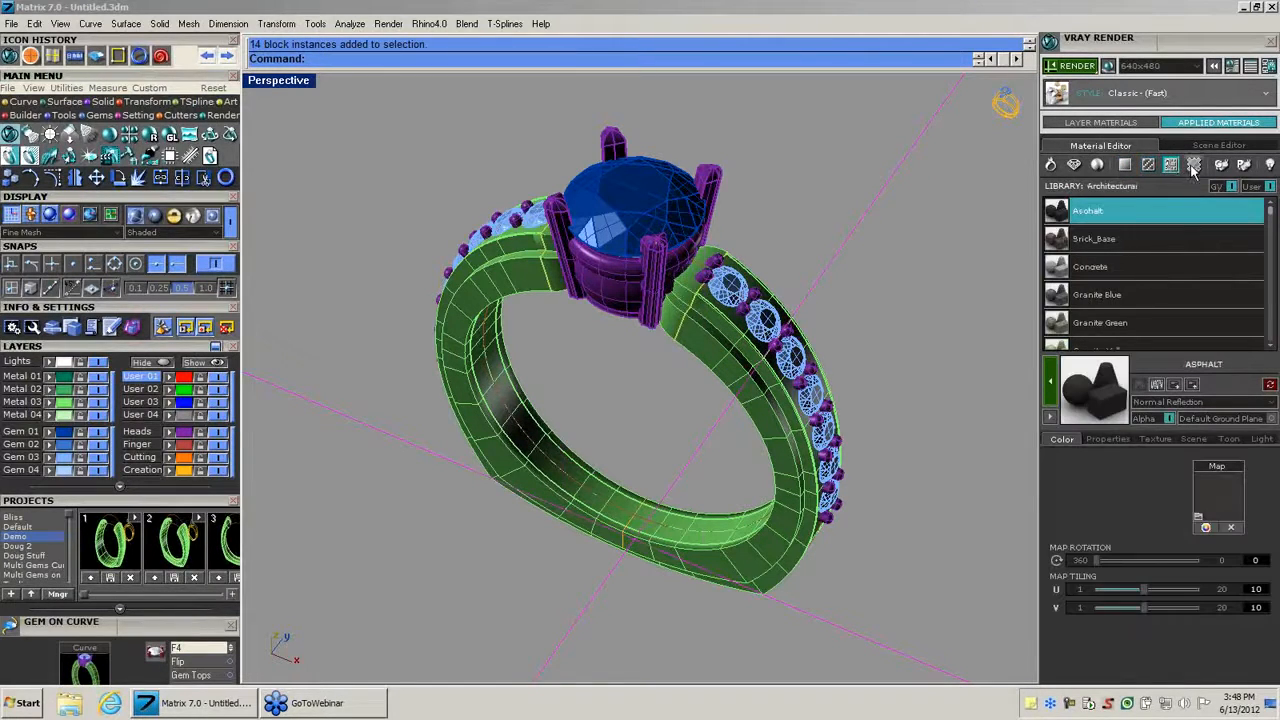
click(1194, 166)
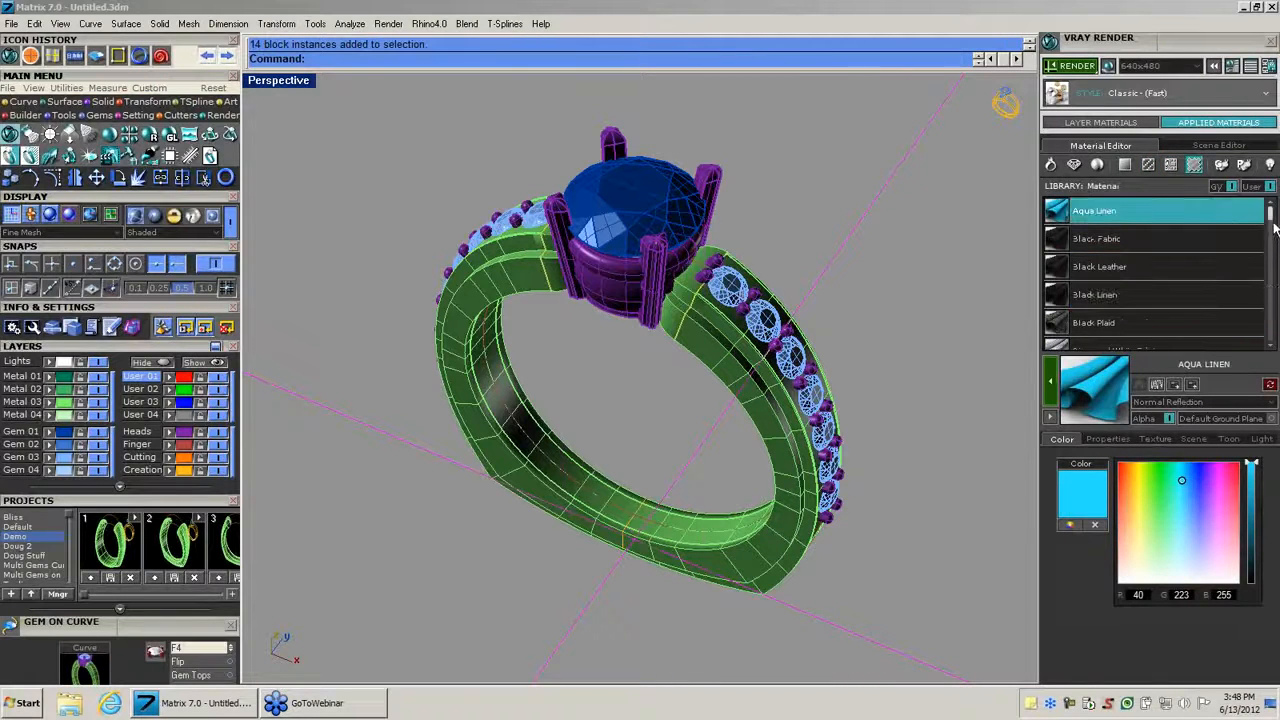
drag(1270, 212, 1265, 340)
click(1230, 272)
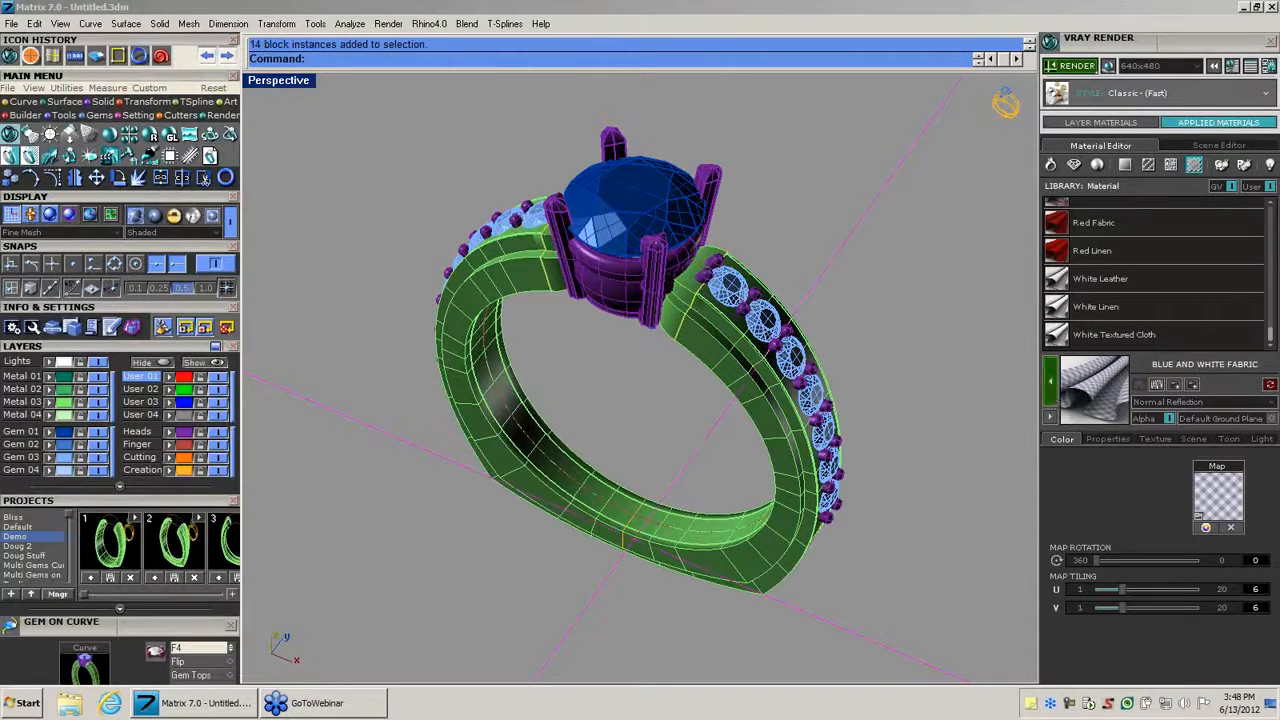
Render a closer, higher-angle view of the ring with its applied materials on the fabric ground.
right_drag(705, 361, 686, 388)
scroll(686, 386, up, 2)
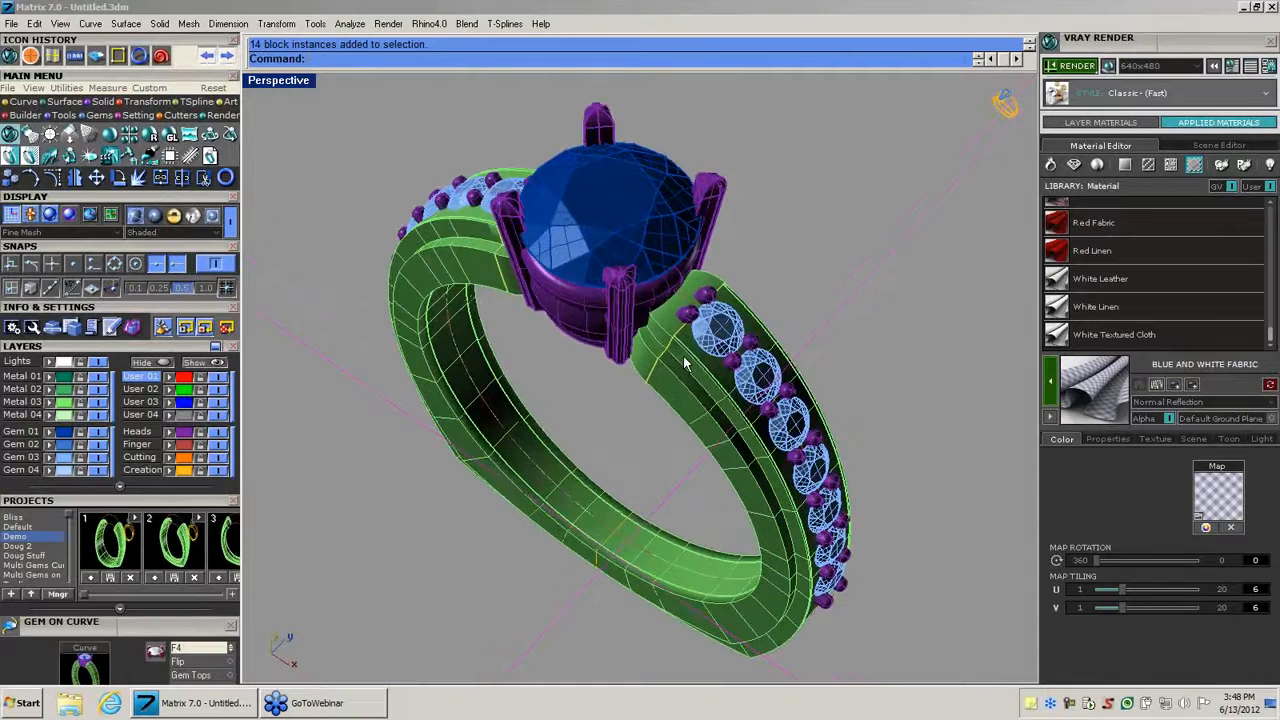
click(1076, 66)
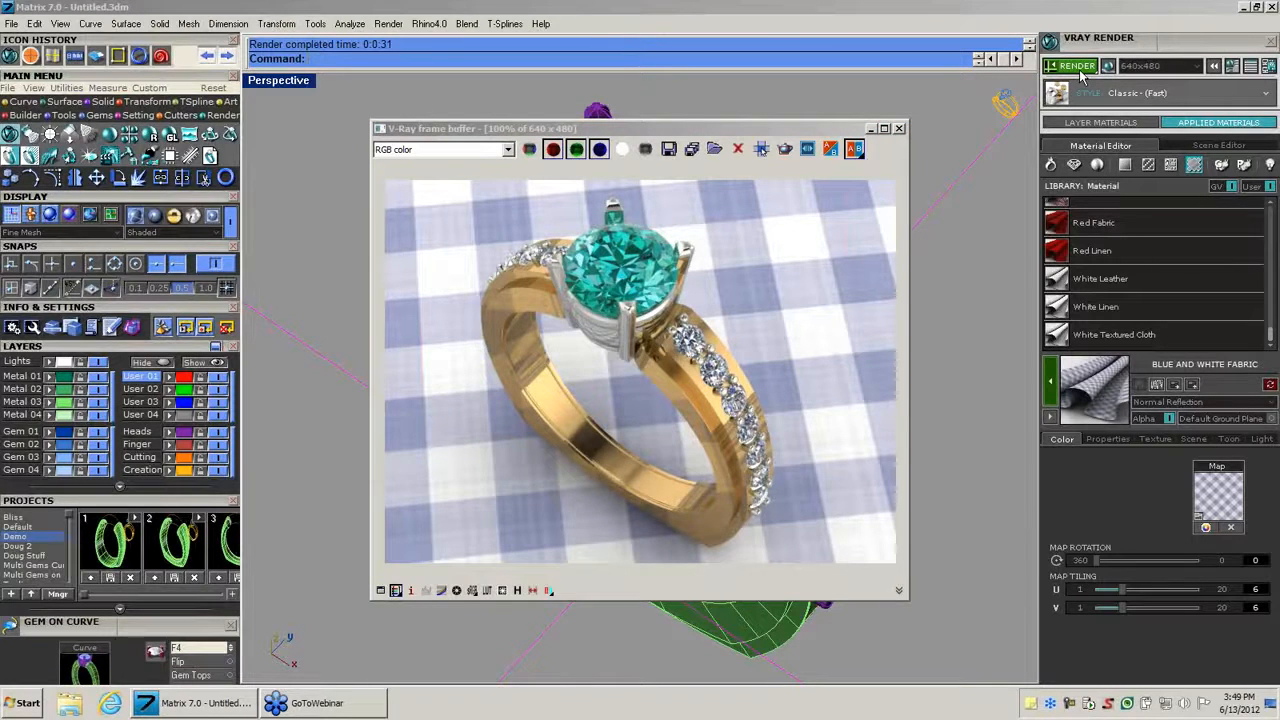
Apply the Marble Tan architectural material to the ground plane and render the ring on it at 640x480.
click(899, 130)
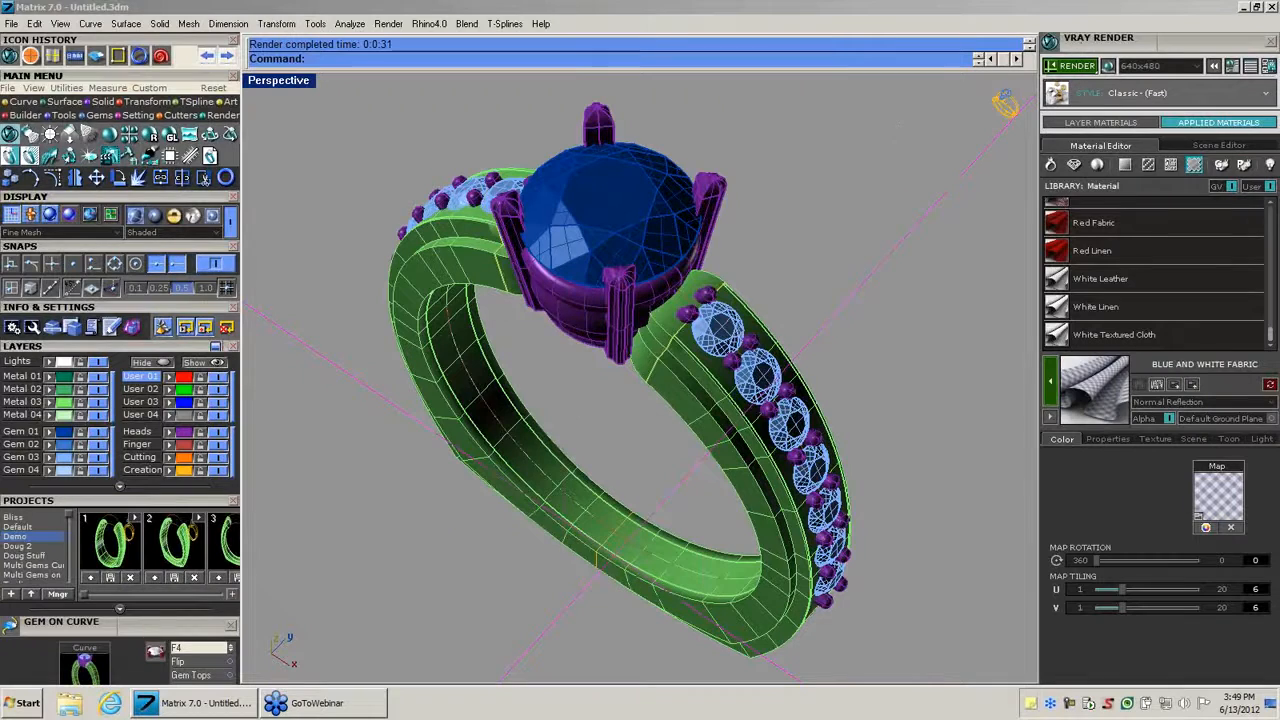
click(1170, 164)
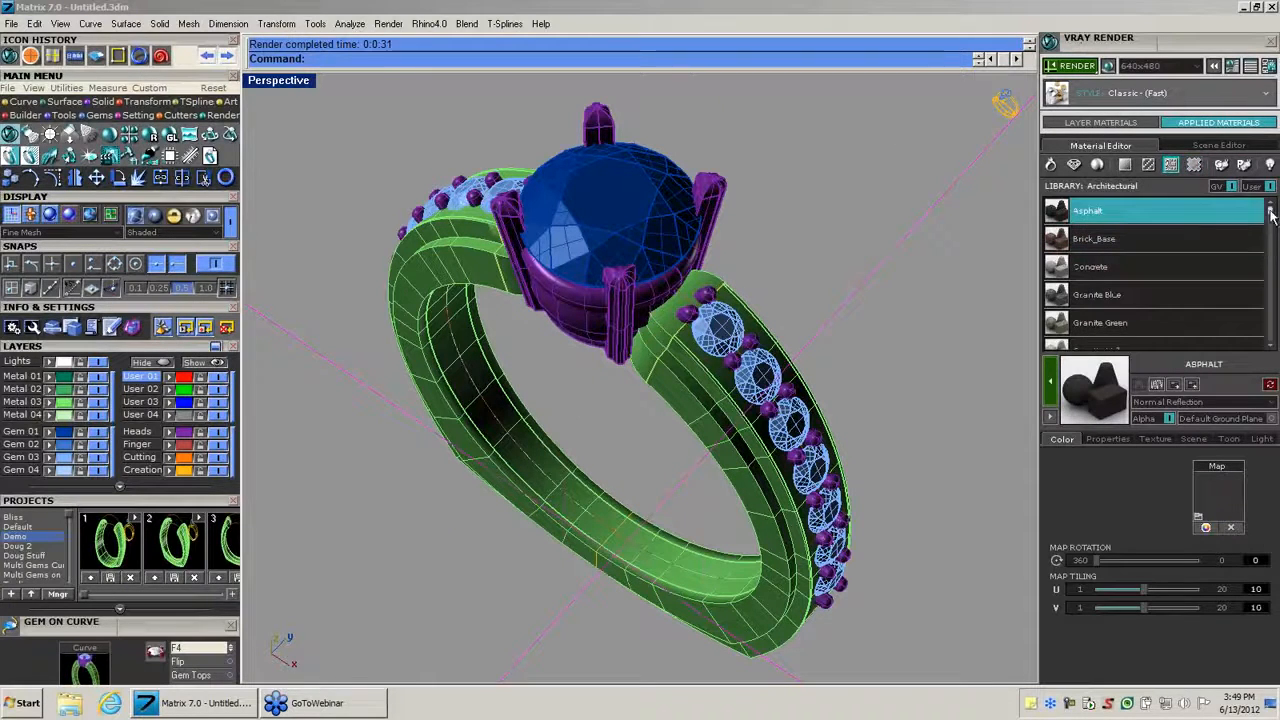
scroll(1268, 228, down, 4)
drag(1268, 228, 1266, 298)
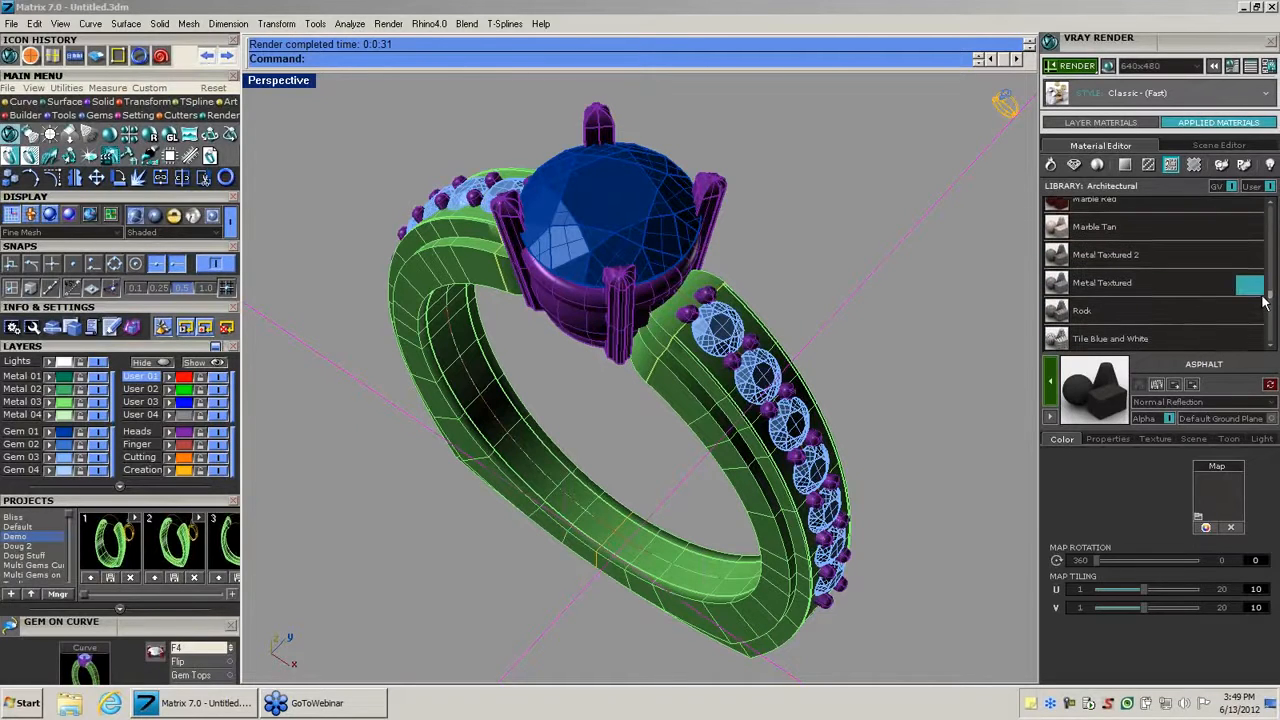
click(1169, 230)
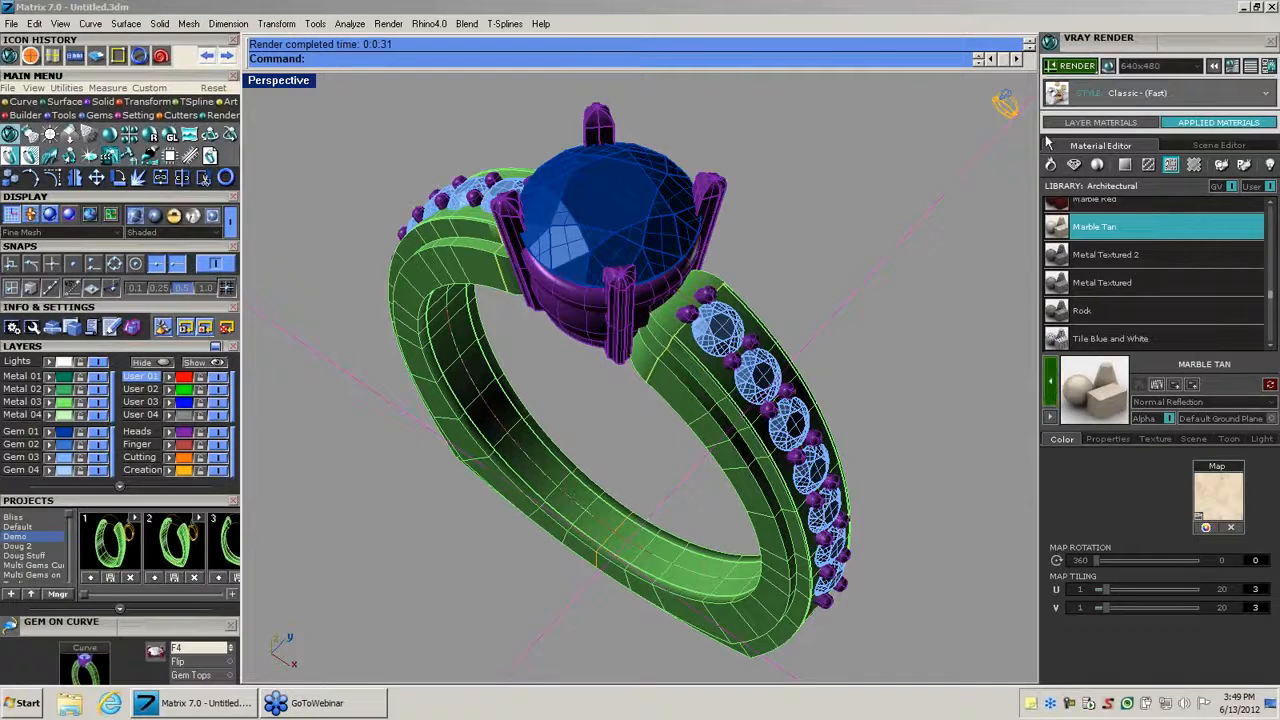
click(1075, 67)
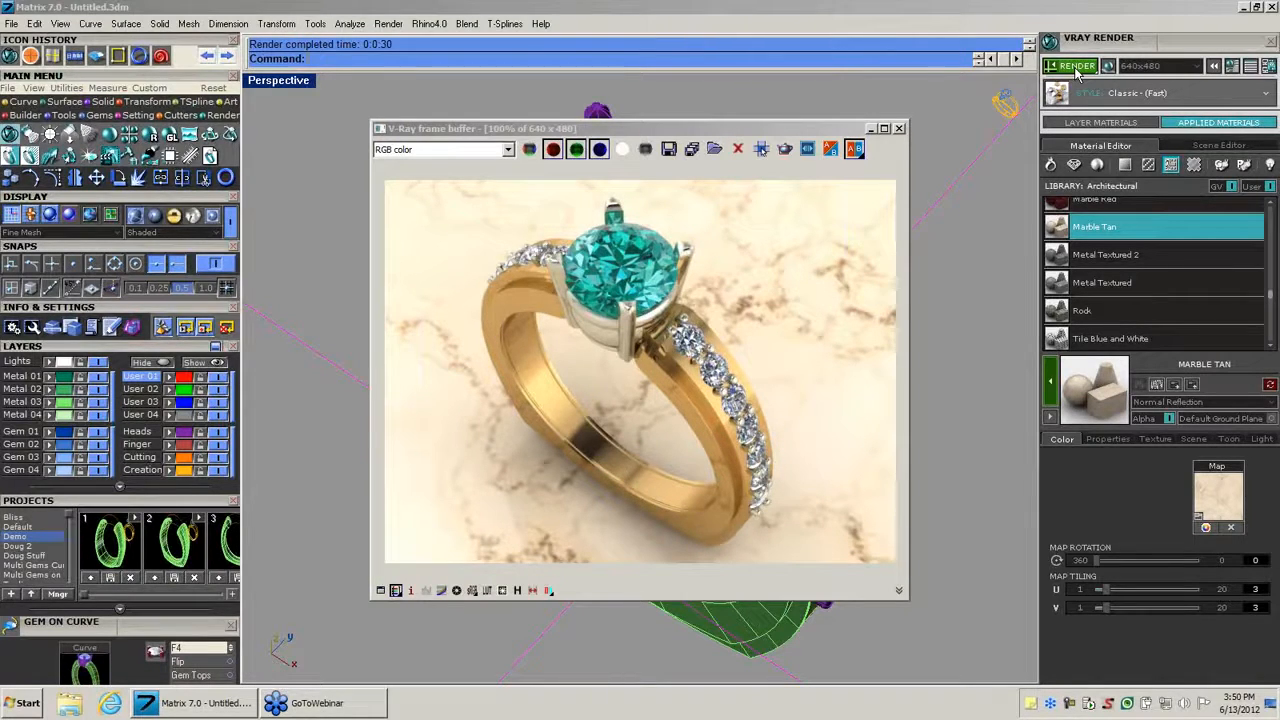
click(900, 129)
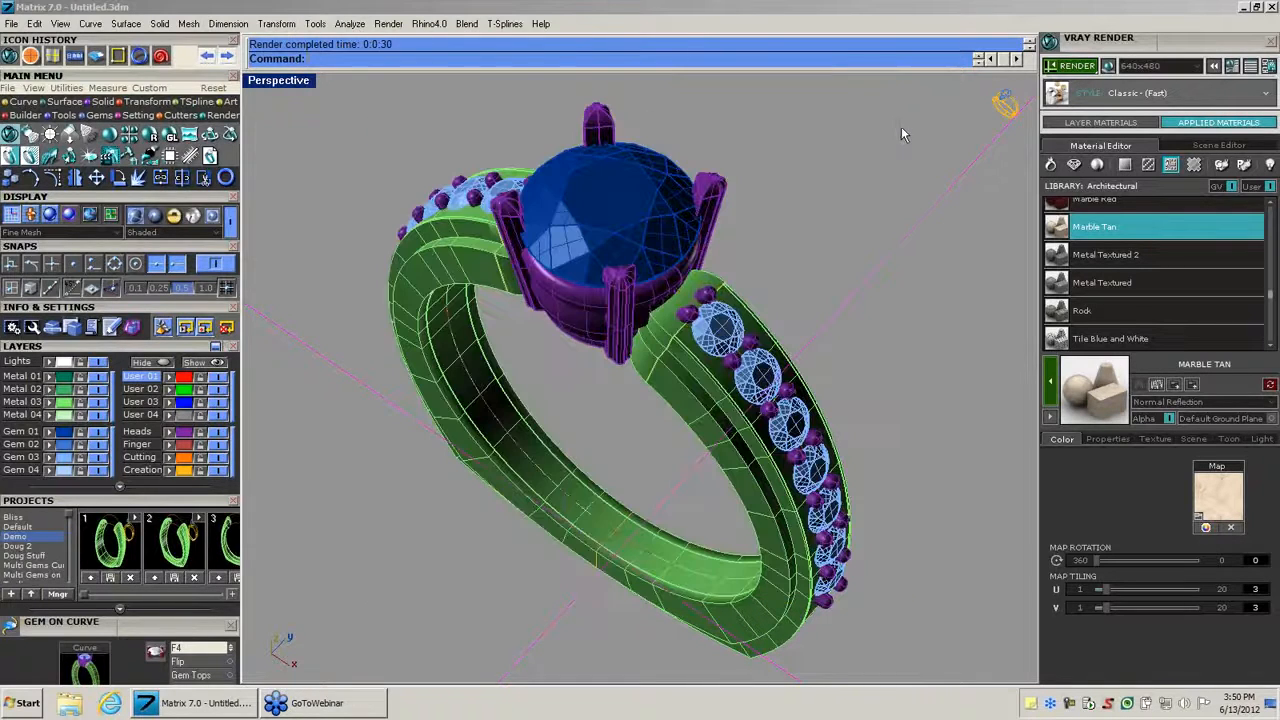
Assign the Diamond gem material to the large centre gem and render the ring again.
click(614, 220)
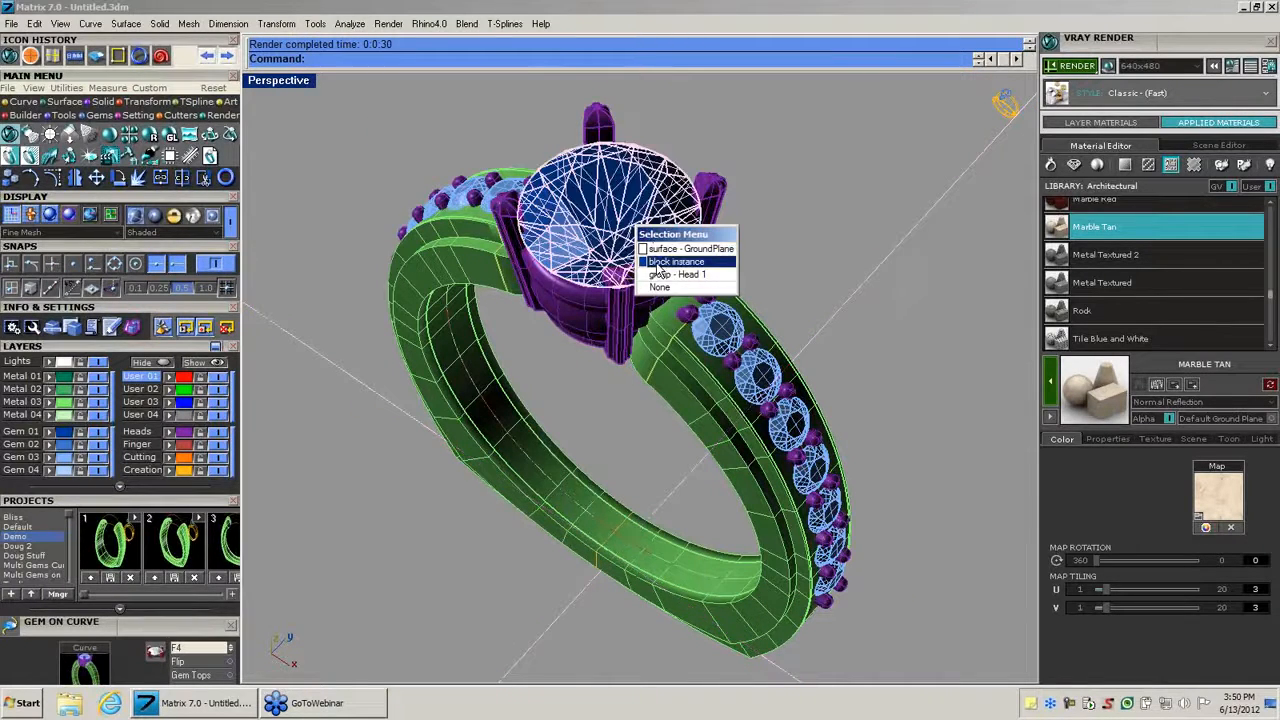
click(660, 262)
click(1076, 166)
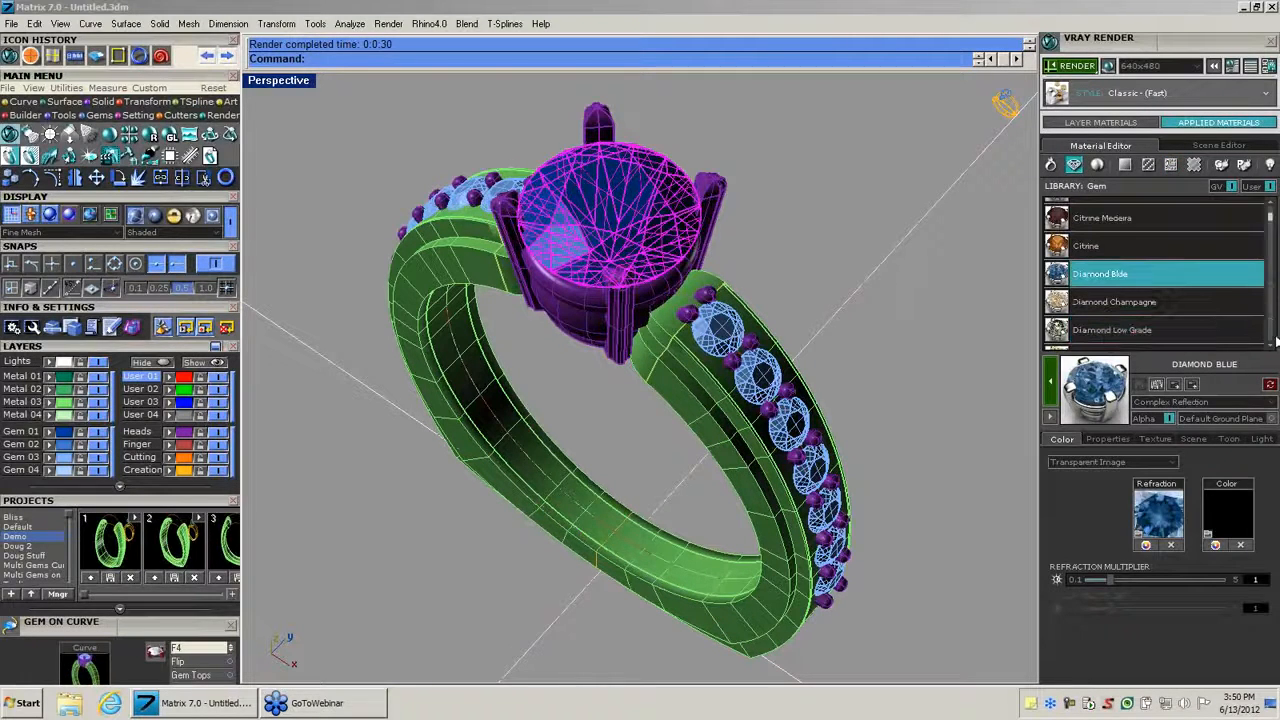
drag(1274, 222, 1274, 233)
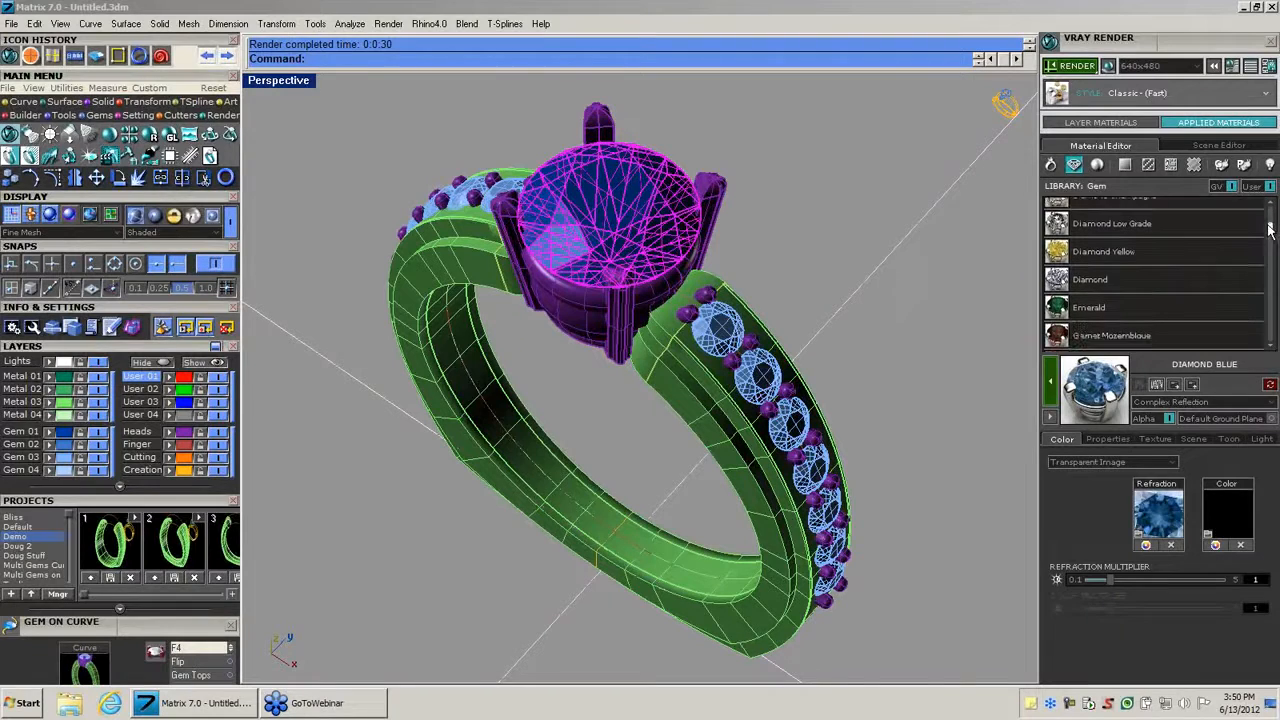
click(1063, 281)
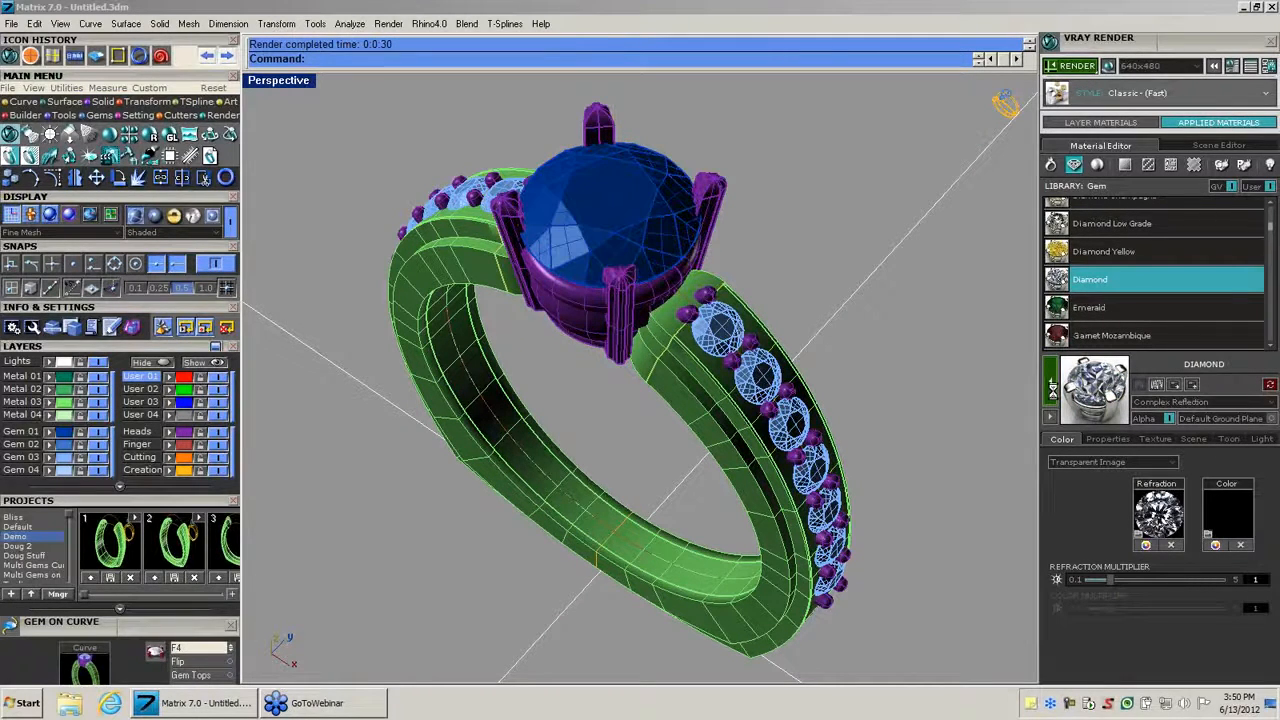
click(1022, 235)
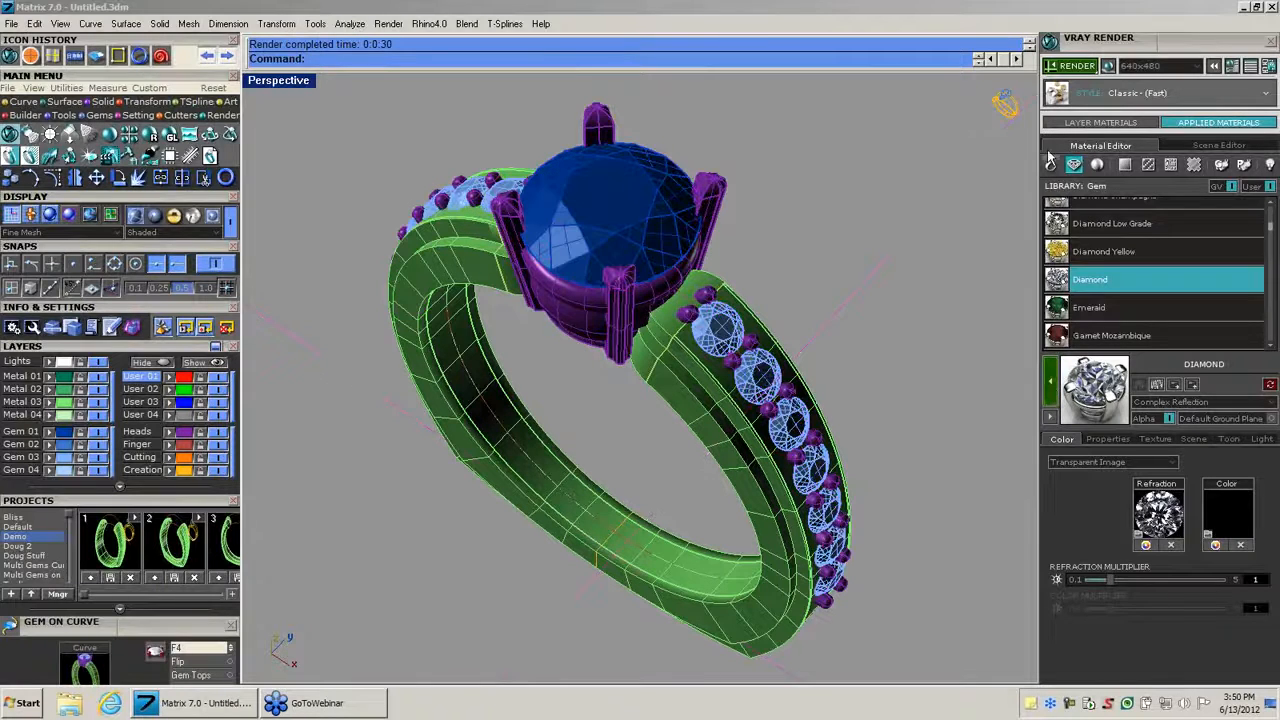
click(1076, 67)
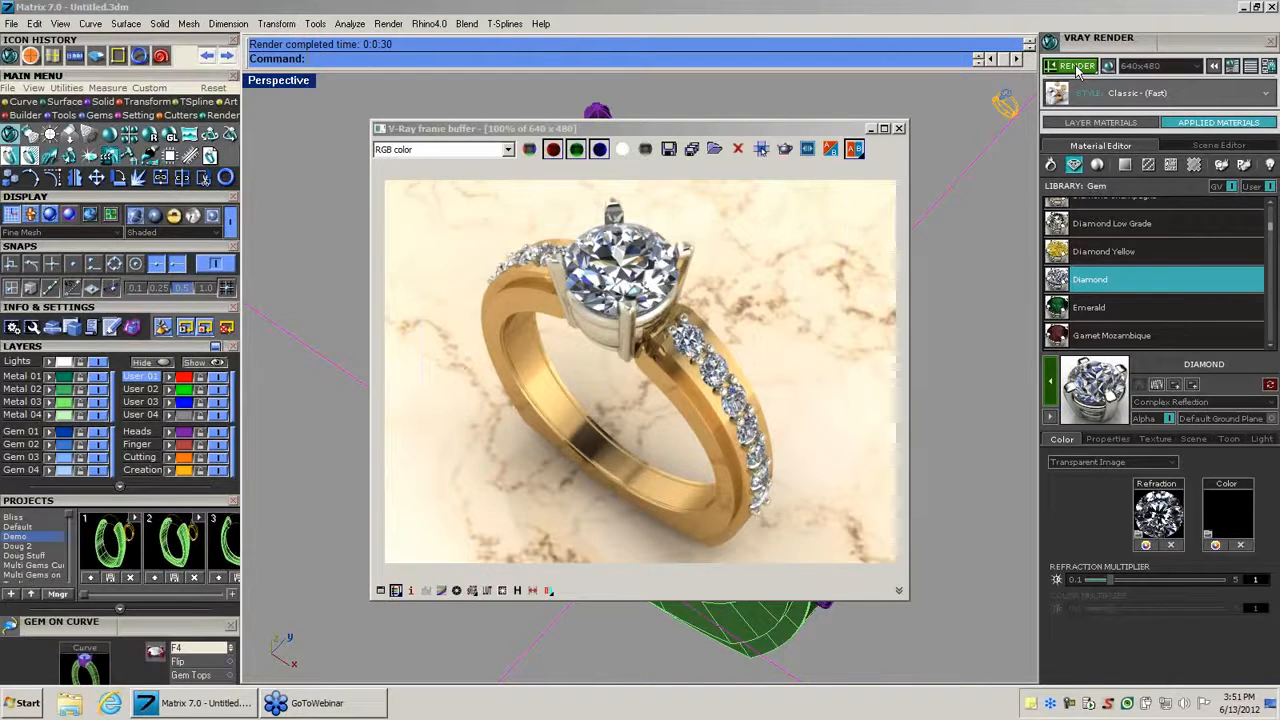
click(899, 129)
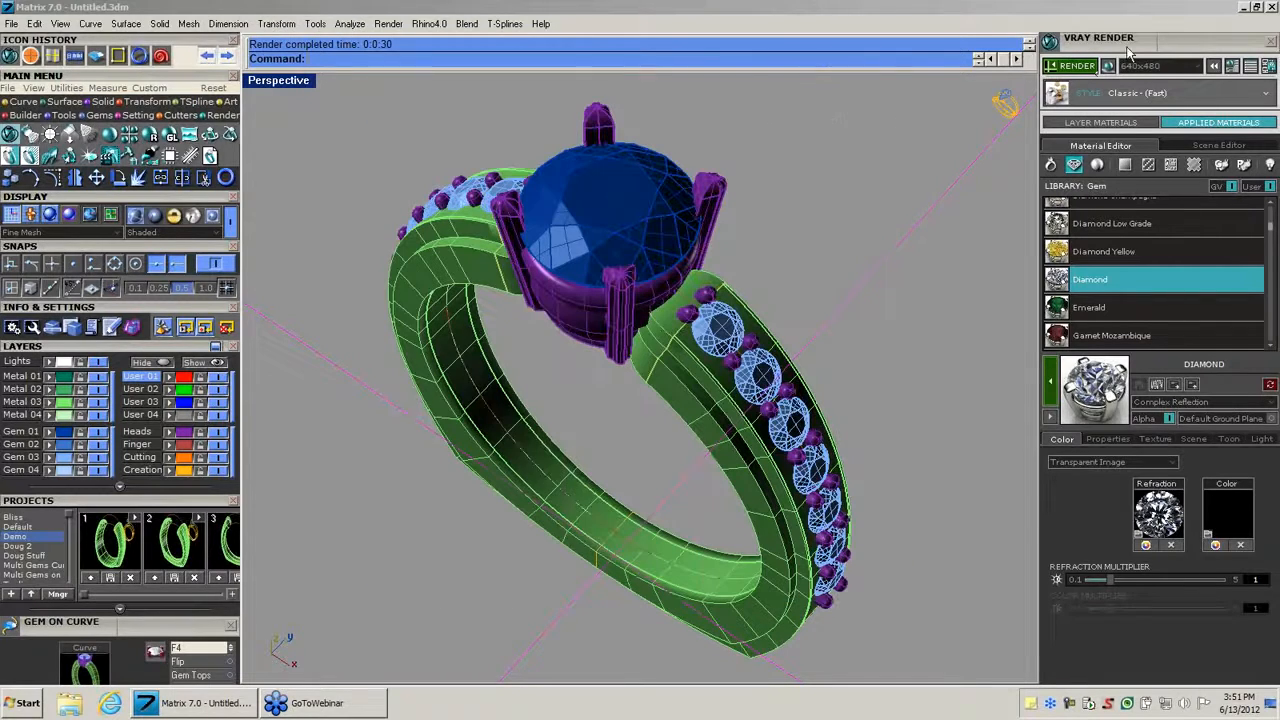
Switch to the VRAY Renders folder on the desktop, open "@ Piece Bangle finished.JPG" in Windows Photo Viewer and start a full-screen slide show.
click(1238, 8)
double_click(1240, 470)
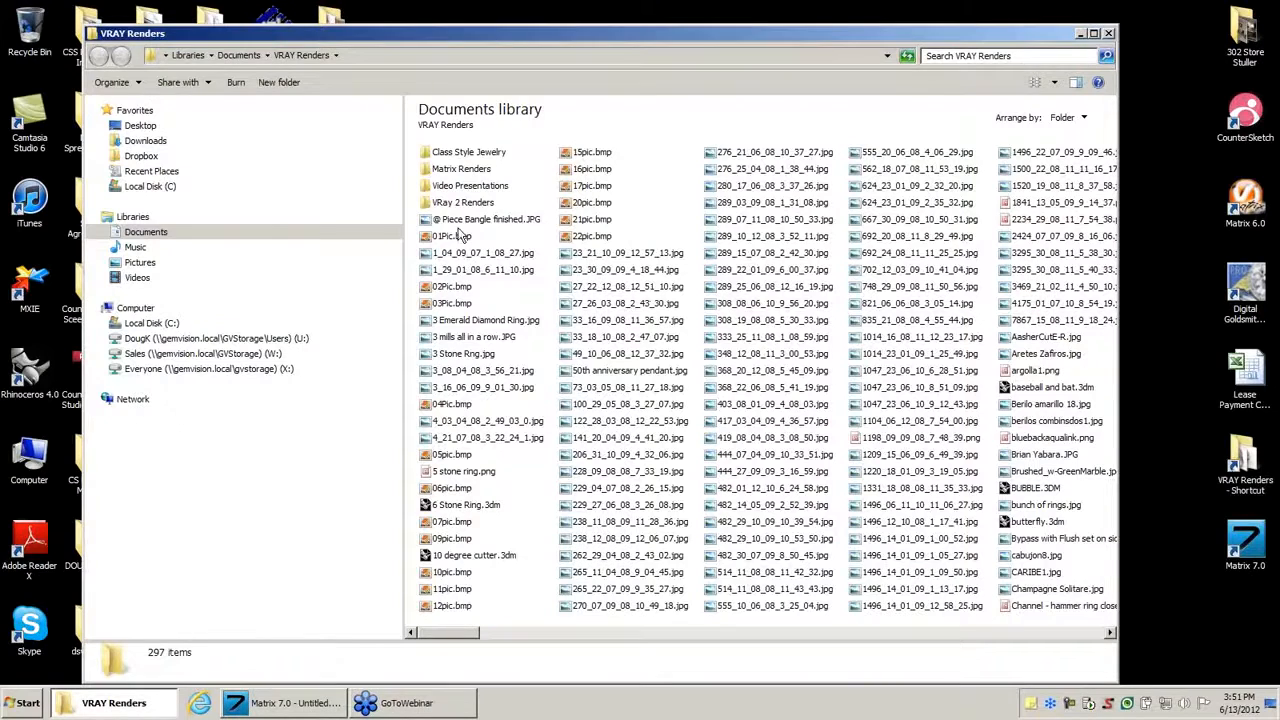
double_click(463, 222)
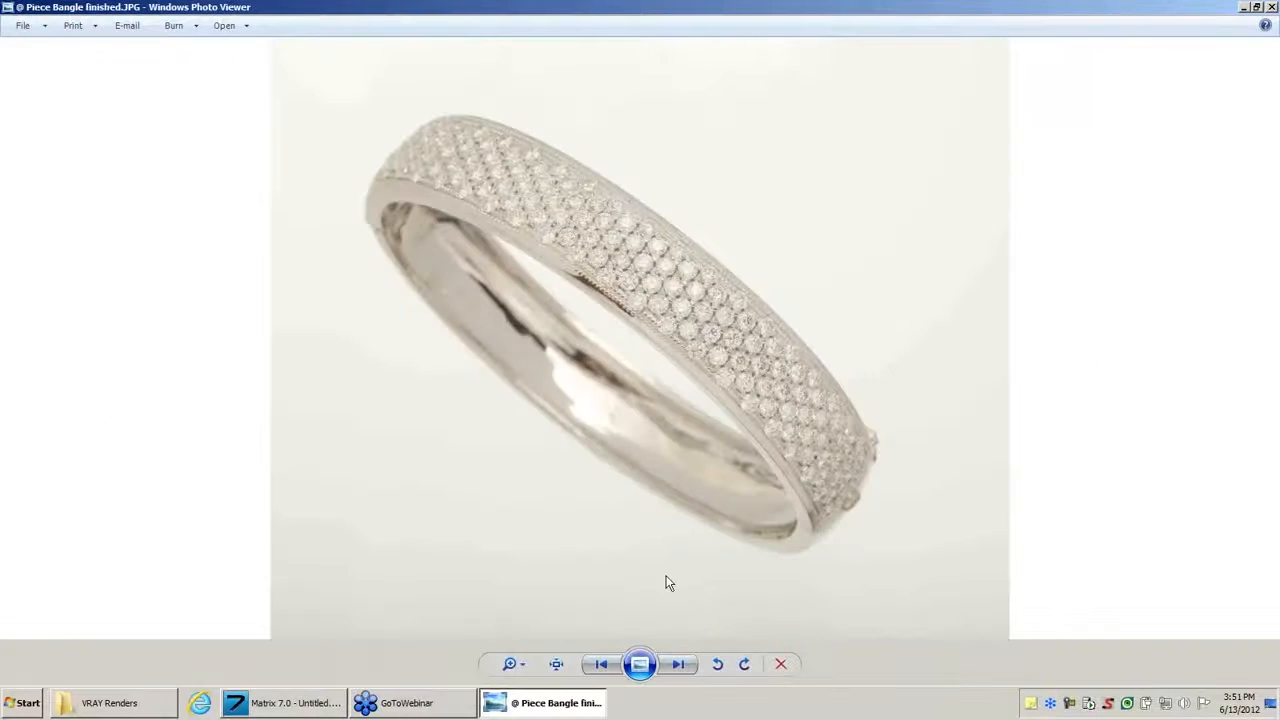
click(641, 664)
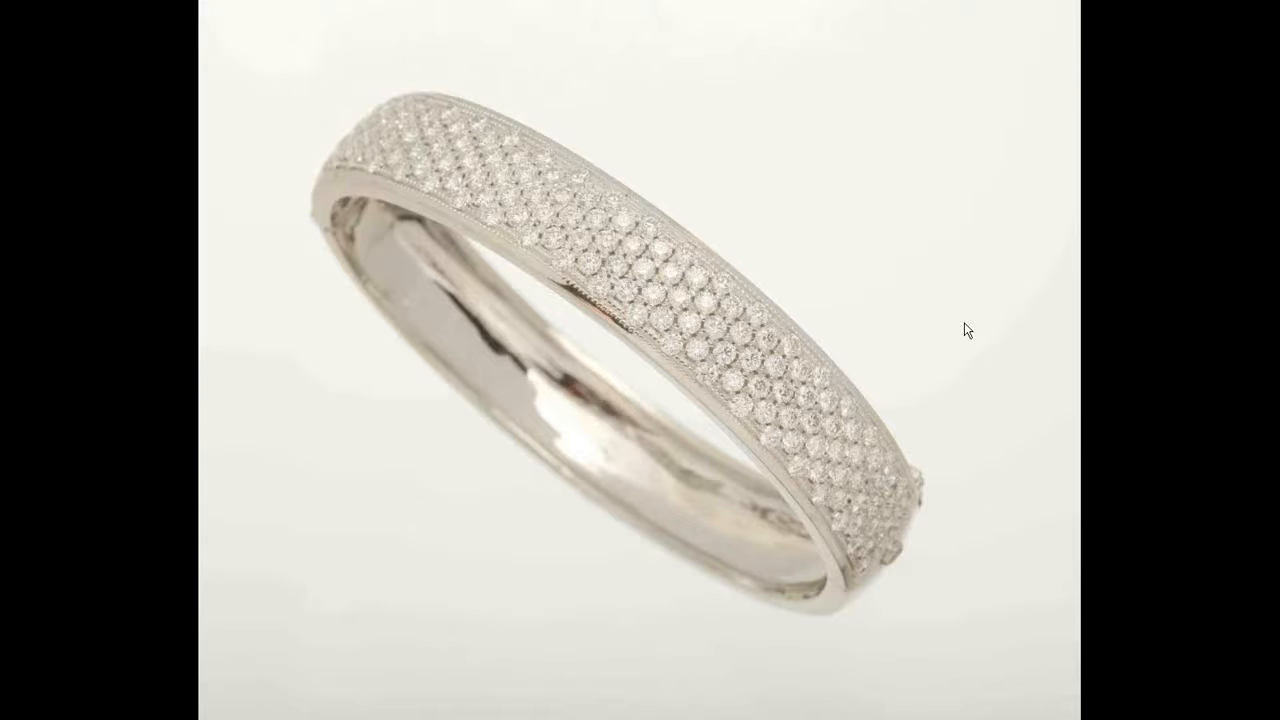